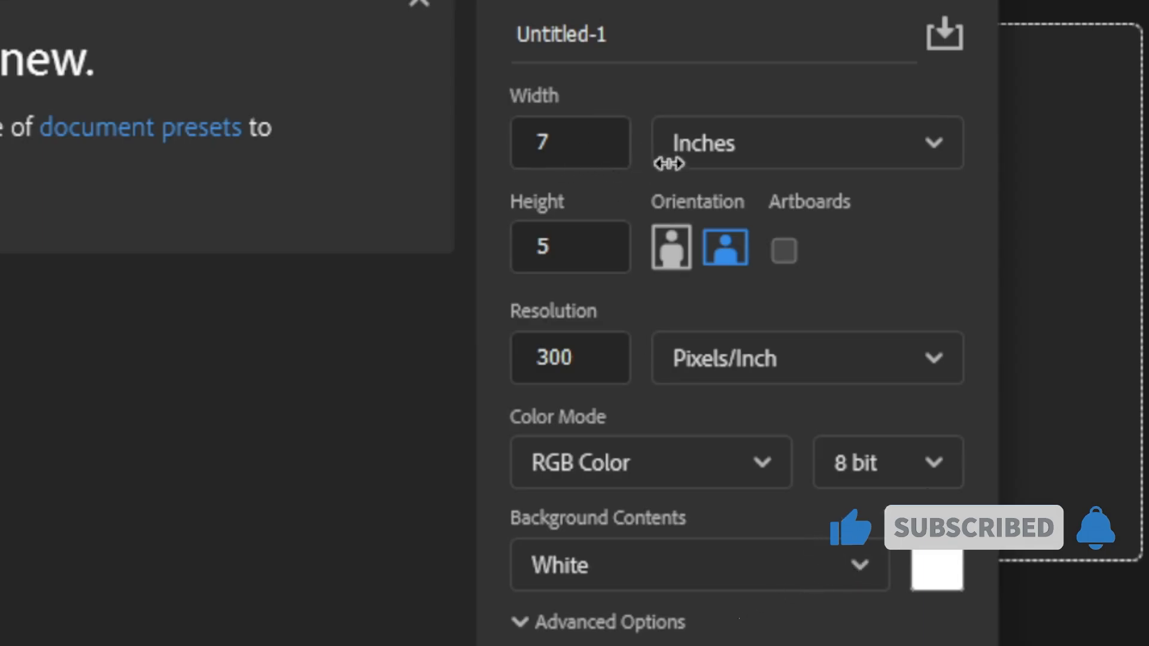
Set the new document's size to 2000 pixels wide and 2266 pixels high
{"action": "left_click", "coordinate": [881, 169]}
{"action": "left_click", "coordinate": [706, 230]}
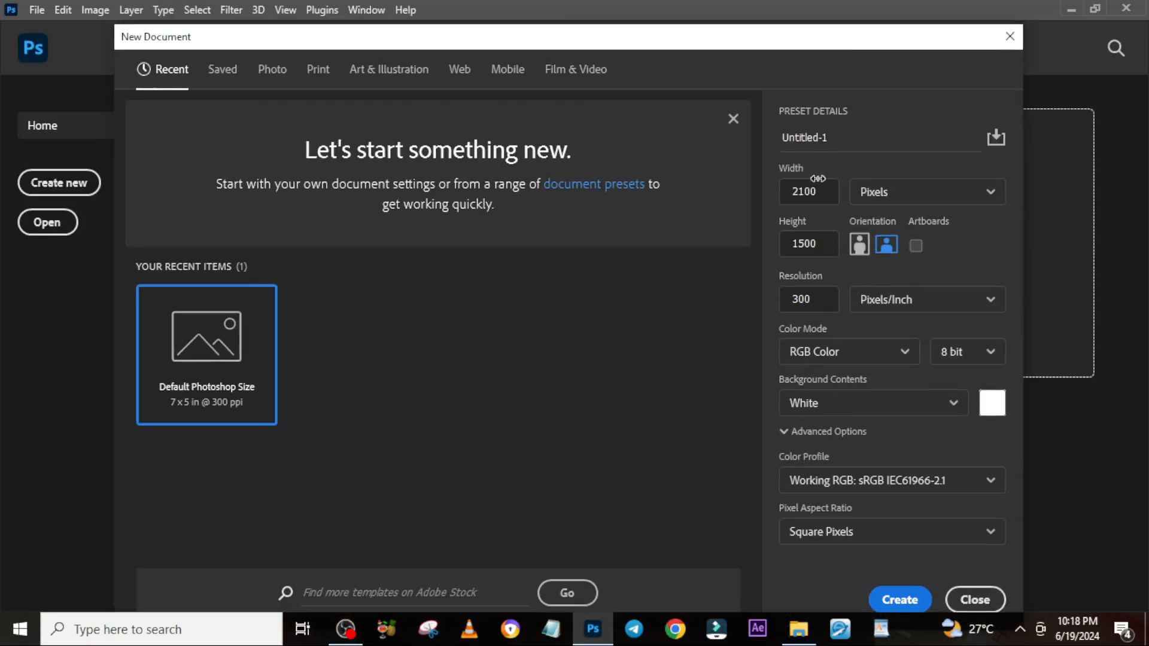
{"action": "double_click", "coordinate": [538, 143]}
{"action": "type", "text": "2000"}
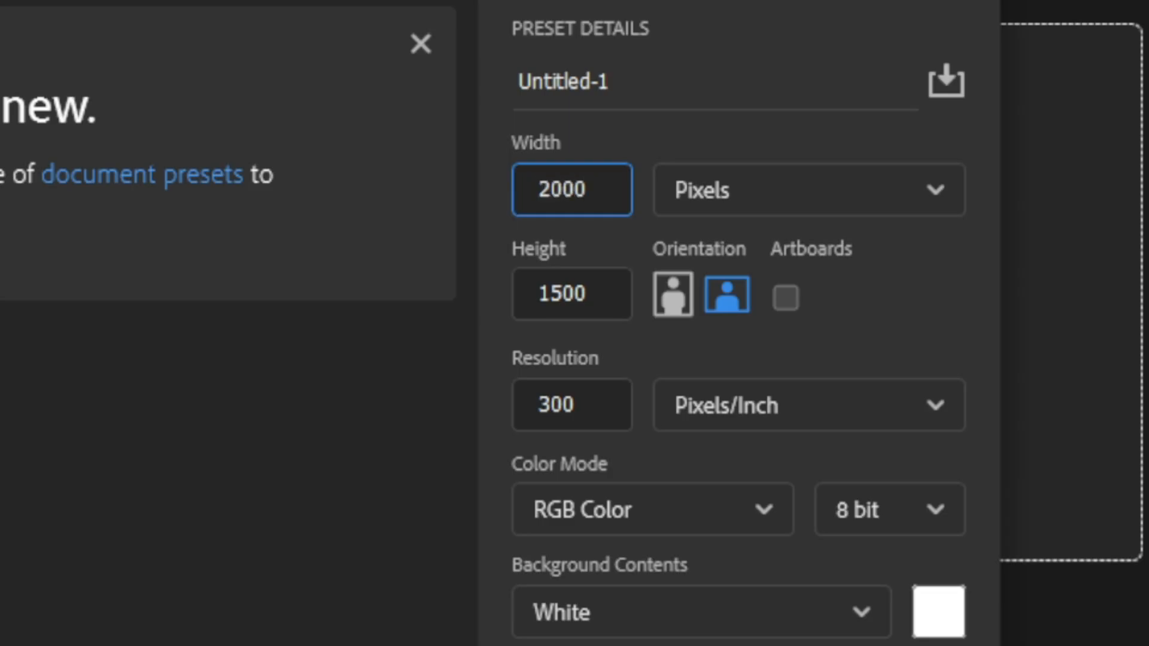
{"action": "left_click_drag", "start_coordinate": [594, 292], "coordinate": [506, 294]}
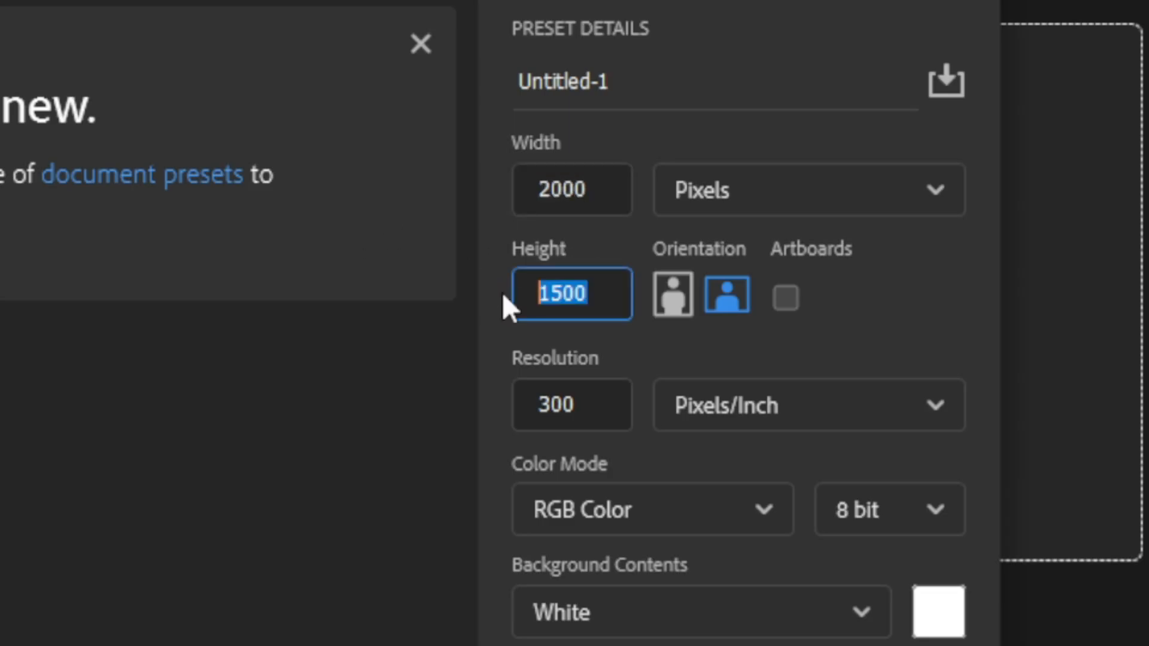
{"action": "type", "text": "2266"}
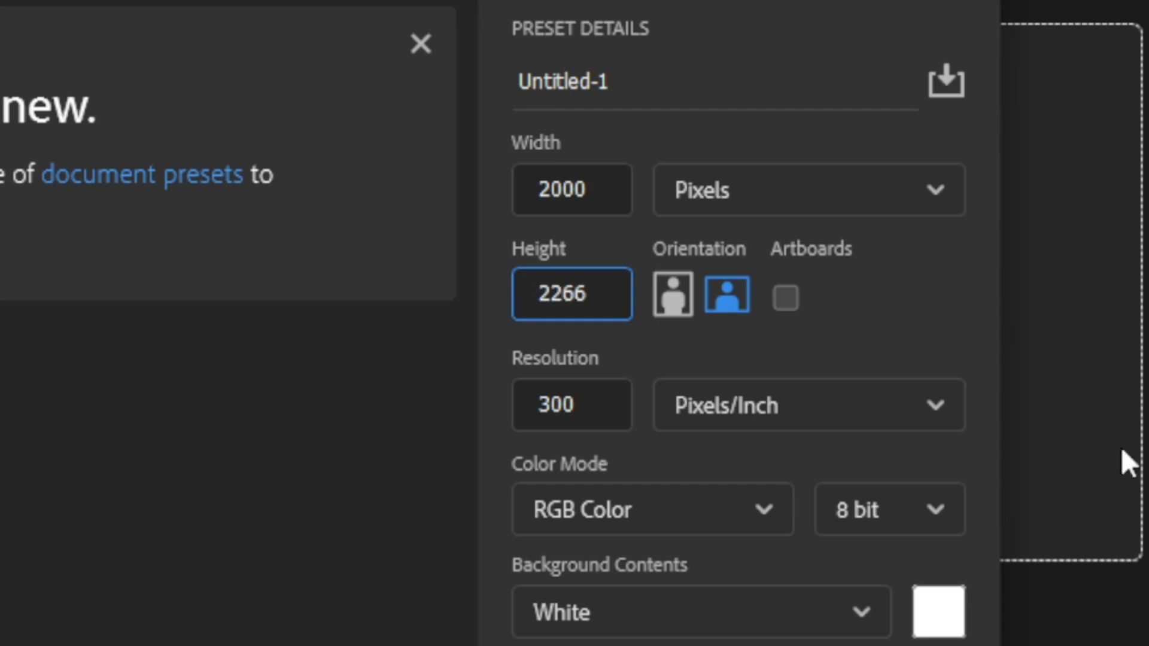
Name the new document BDAY FLYER and create it at 300 pixels/inch in RGB Color
{"action": "left_click", "coordinate": [592, 405]}
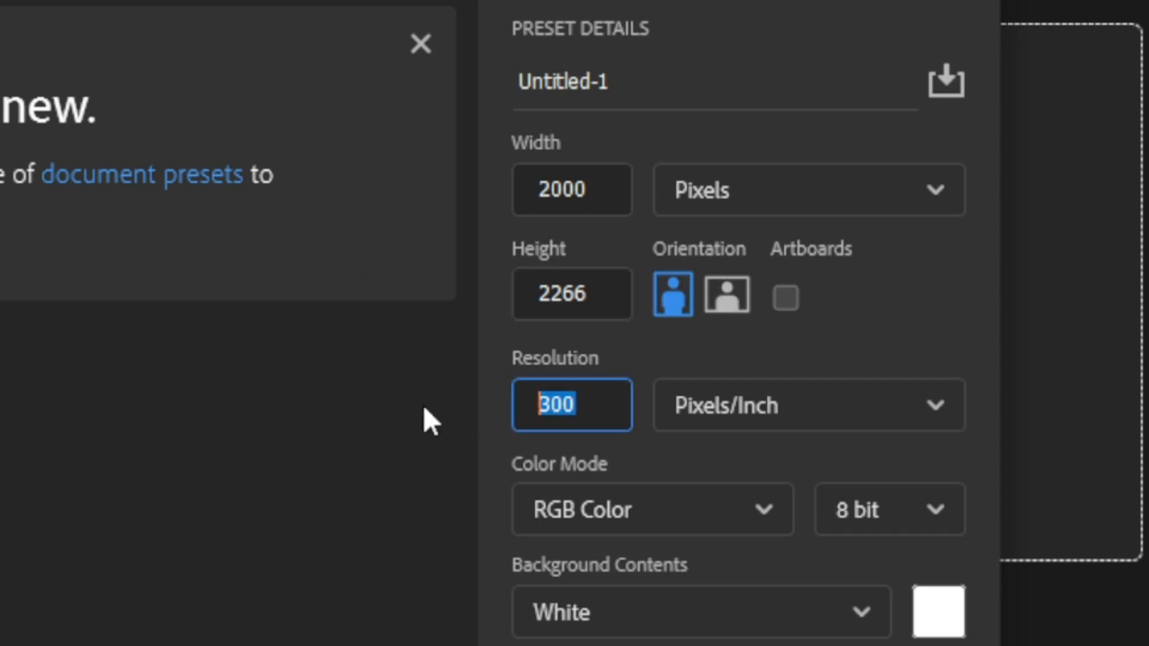
{"action": "left_click", "coordinate": [642, 76]}
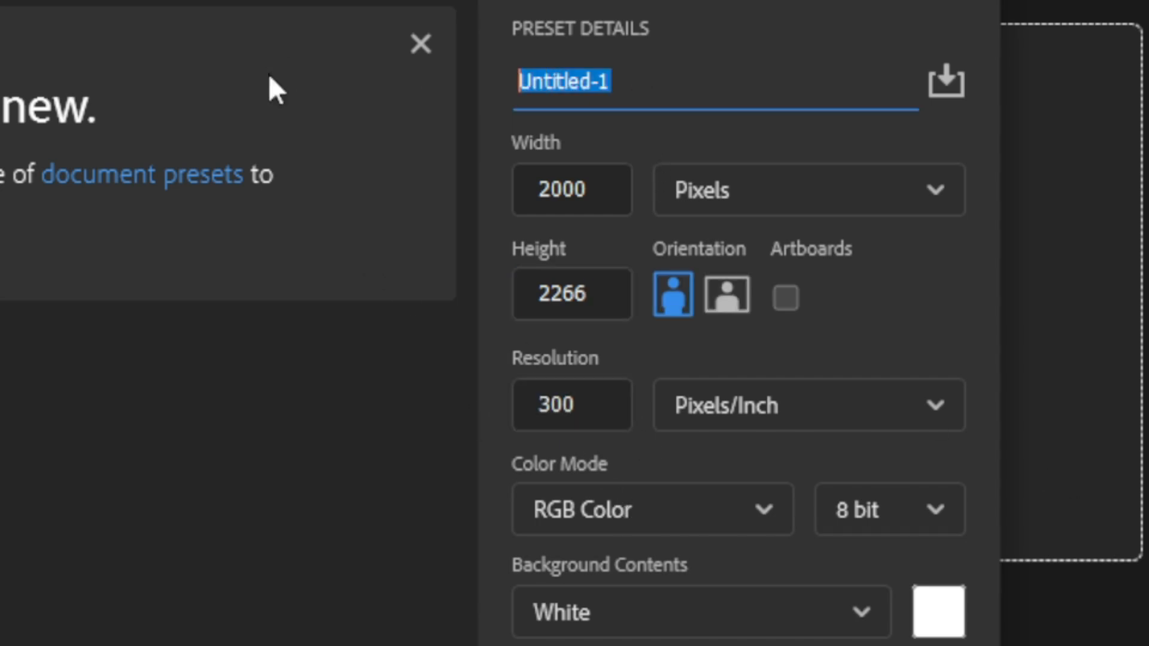
{"action": "type", "text": "b"}
{"action": "type", "text": "DAY FLYER"}
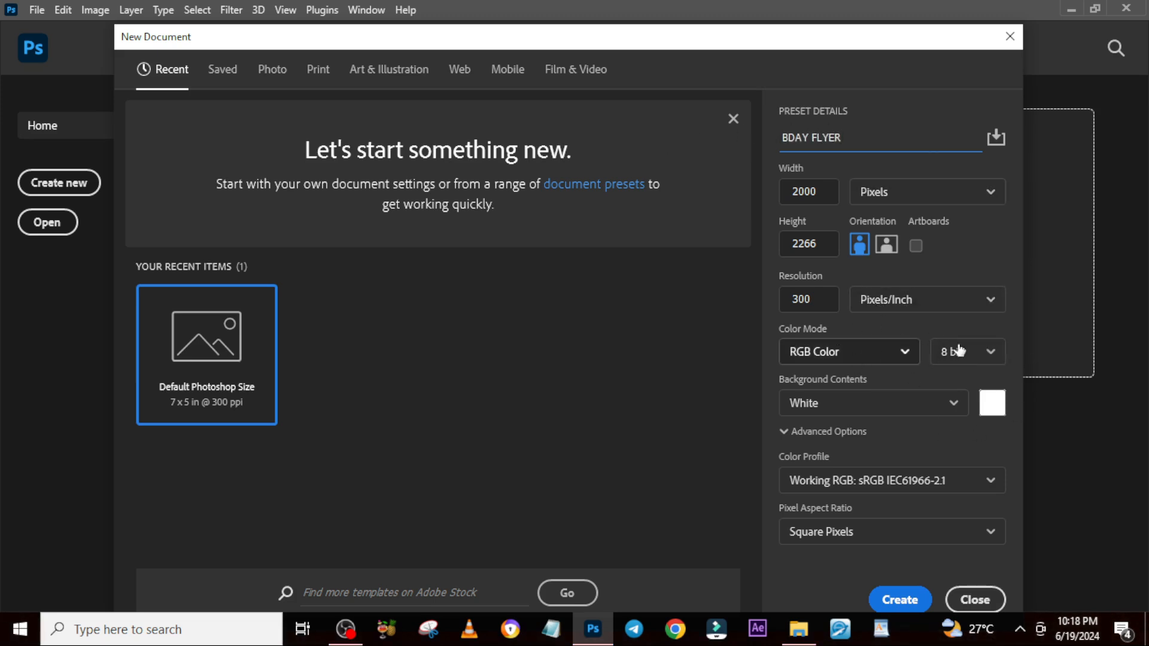
{"action": "left_click", "coordinate": [899, 600]}
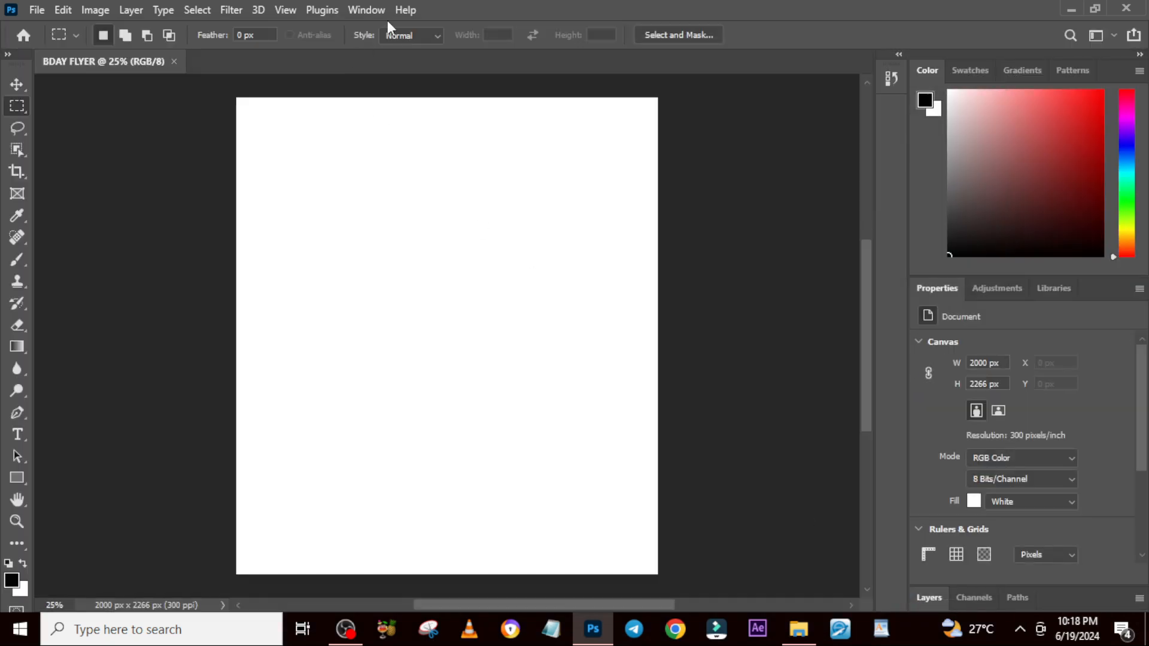
Add a guide layout to the canvas with 10 columns and 10 rows, both with a 0 px gutter
{"action": "left_click", "coordinate": [283, 10]}
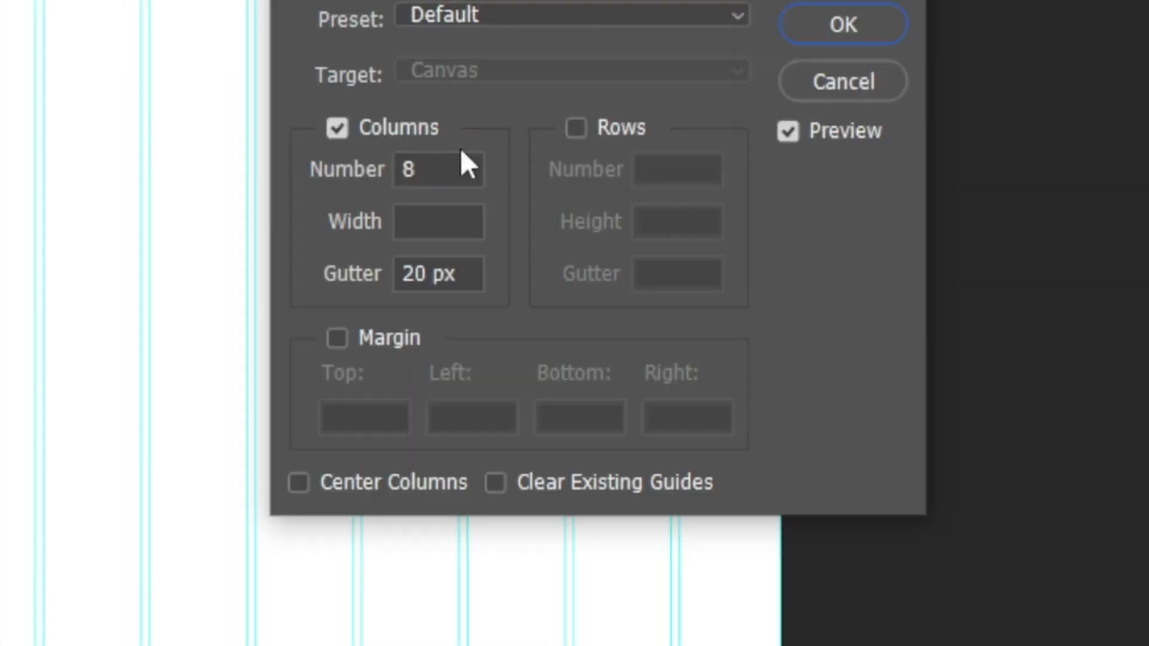
{"action": "left_click_drag", "start_coordinate": [515, 67], "coordinate": [404, 51]}
{"action": "type", "text": "10"}
{"action": "left_click", "coordinate": [486, 226]}
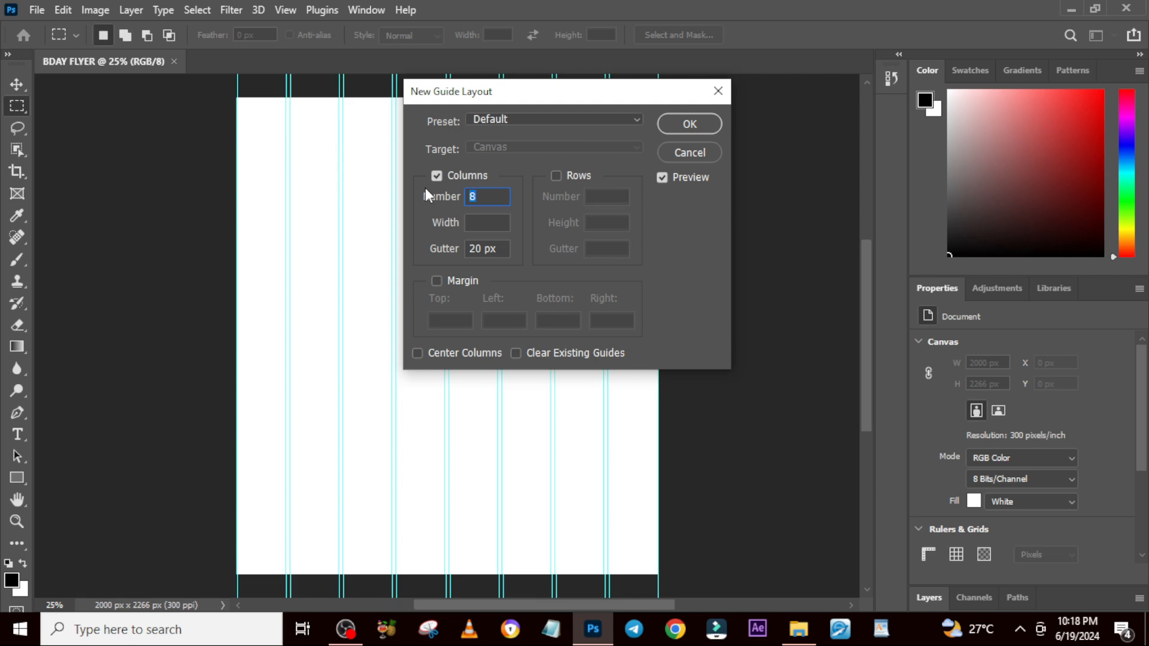
{"action": "type", "text": "10"}
{"action": "key", "text": "shift+Tab"}
{"action": "type", "text": "0"}
{"action": "key", "text": "Tab"}
{"action": "type", "text": "0"}
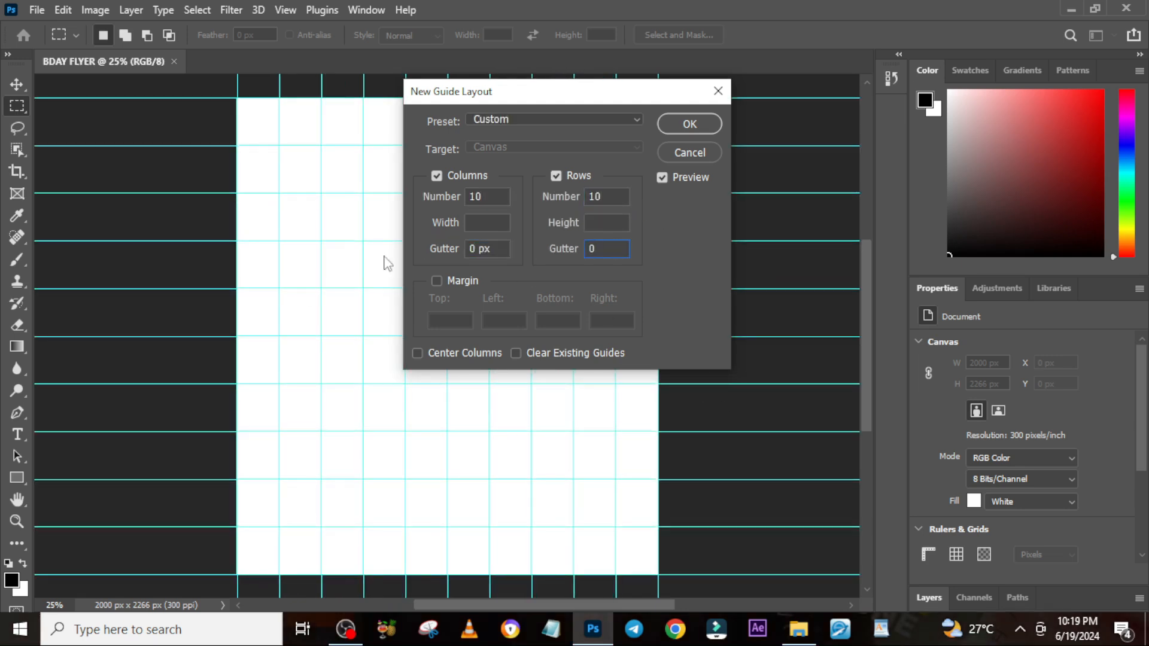
{"action": "left_click", "coordinate": [690, 126]}
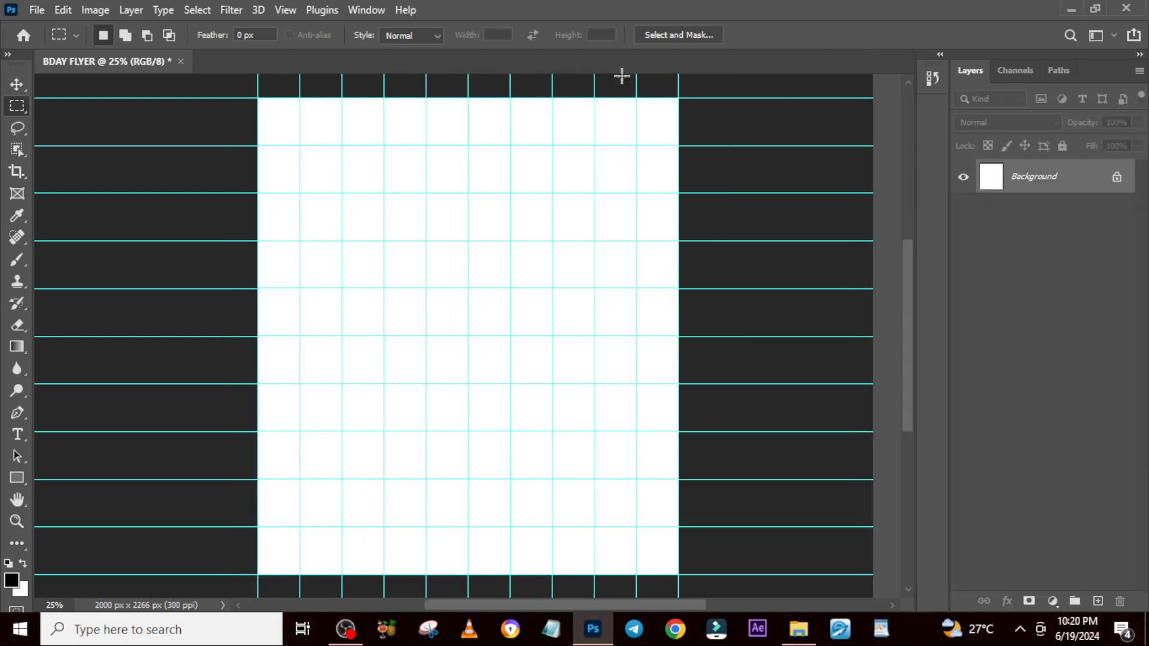
Place the cut-out portrait file "1 copy 2" from File Explorer onto the flyer canvas
{"action": "left_click", "coordinate": [799, 629]}
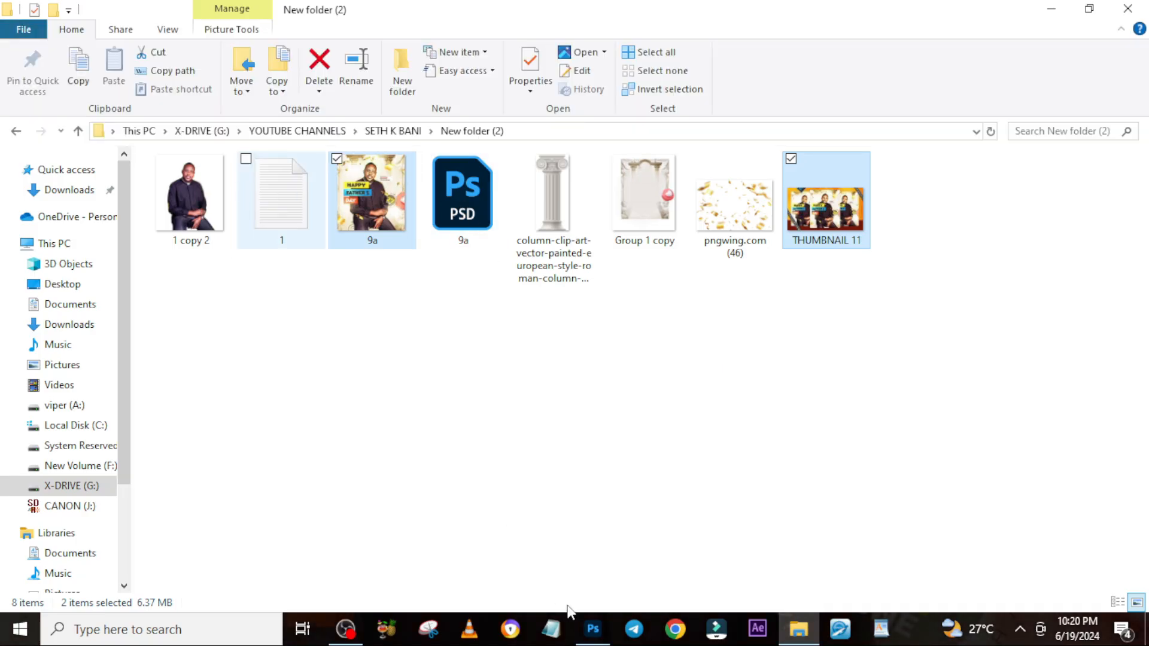
{"action": "left_click_drag", "start_coordinate": [584, 611], "coordinate": [568, 431]}
{"action": "key", "text": "Return"}
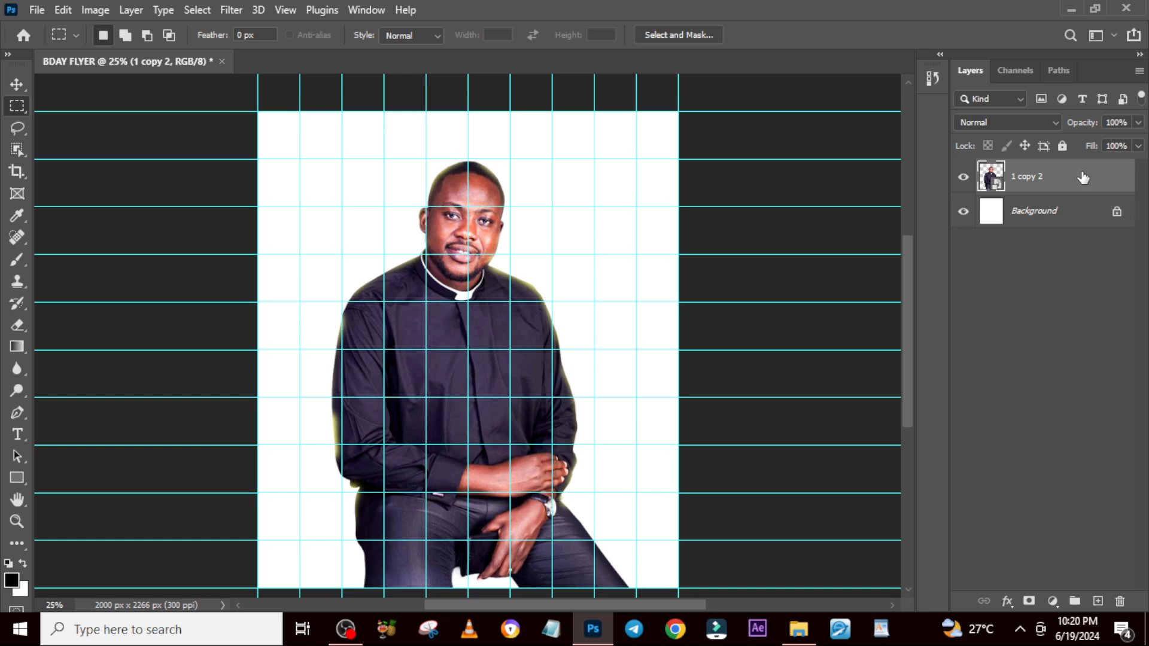
Group the portrait layer and name the group IMAGE
{"action": "key", "text": "ctrl+g"}
{"action": "double_click", "coordinate": [1026, 170]}
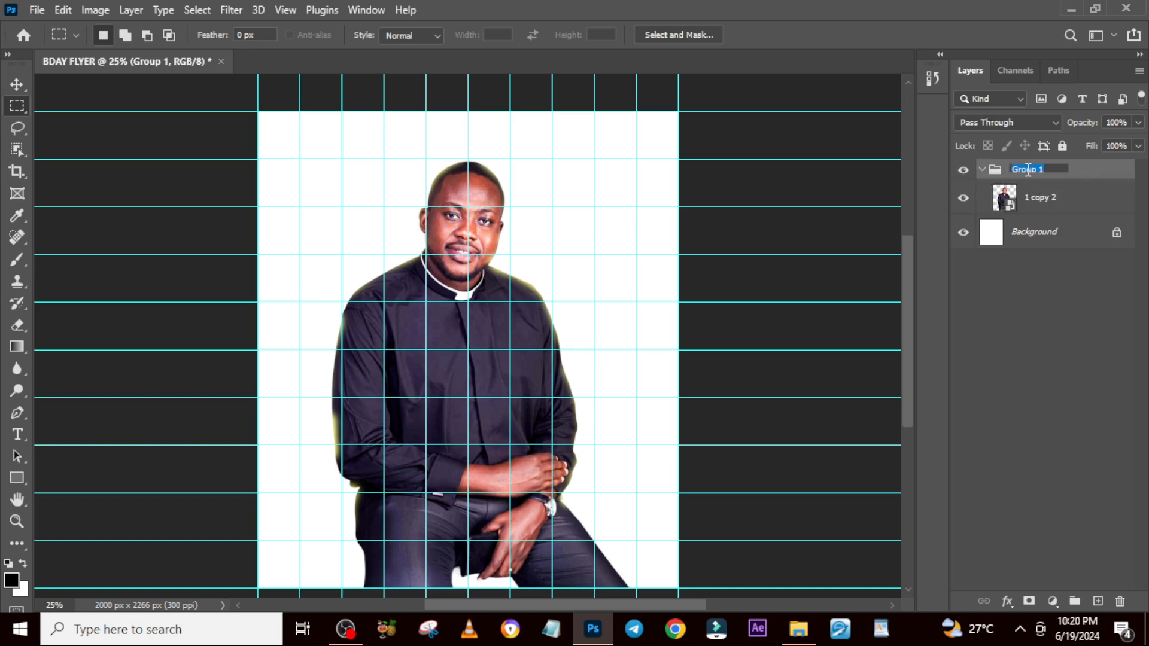
{"action": "type", "text": "IMAGE"}
{"action": "key", "text": "Return"}
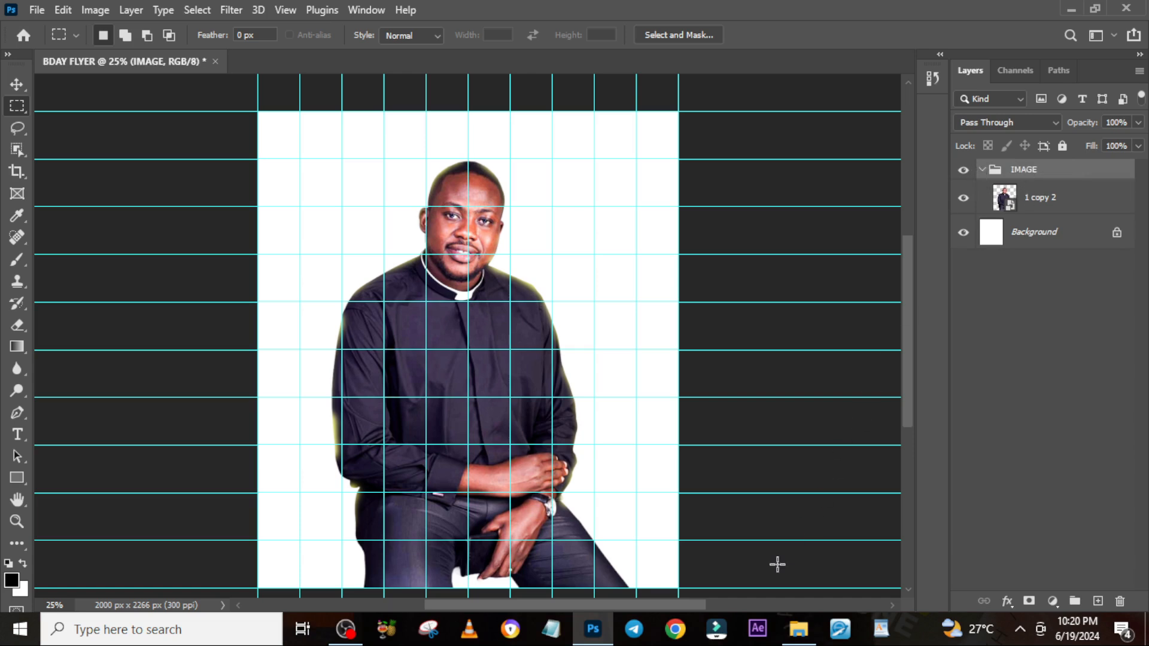
Add the text HAPPY on the man's chest and set its font to Wicked Mouse Regular
{"action": "key", "text": "t"}
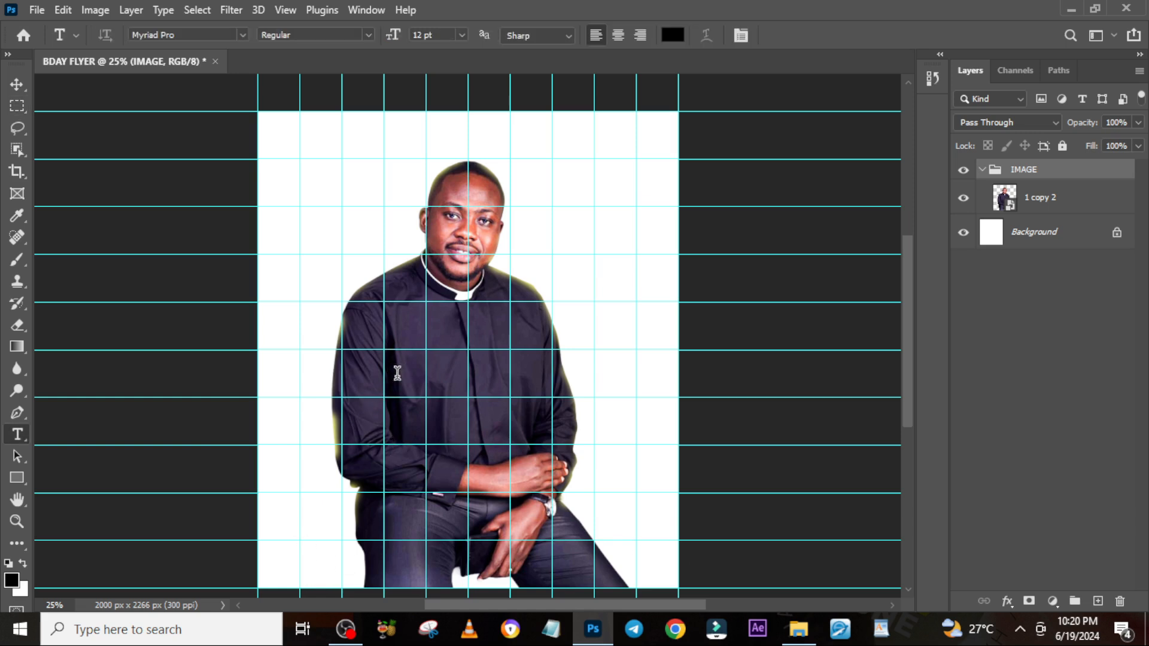
{"action": "left_click", "coordinate": [397, 375]}
{"action": "type", "text": "HAPPY"}
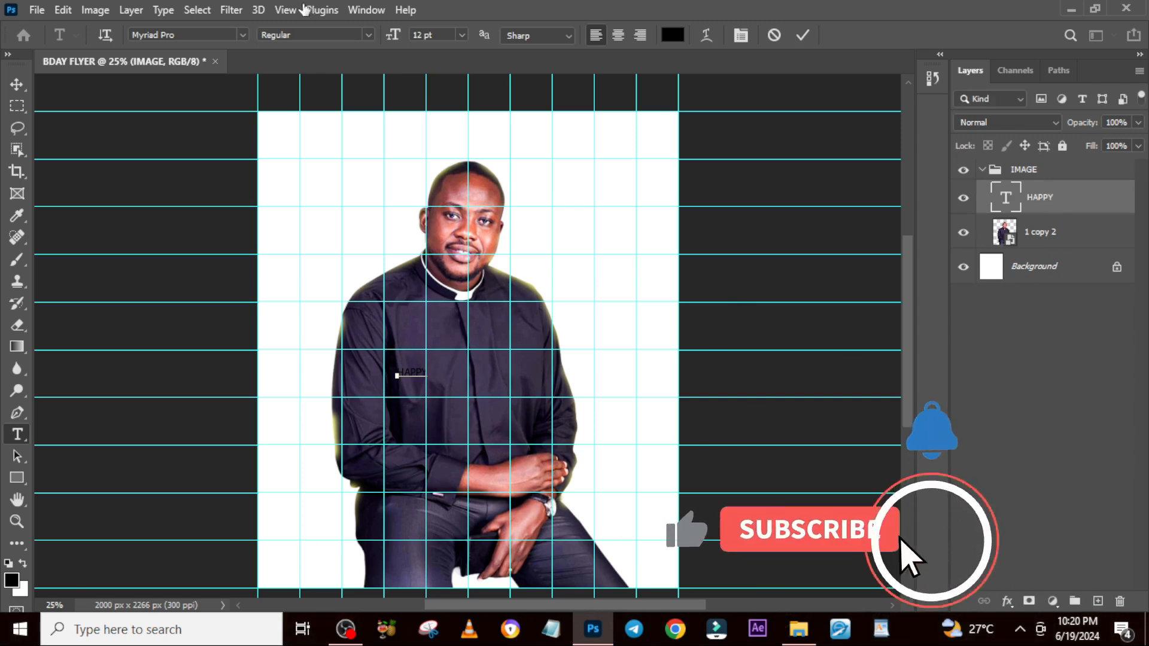
{"action": "left_click", "coordinate": [366, 9]}
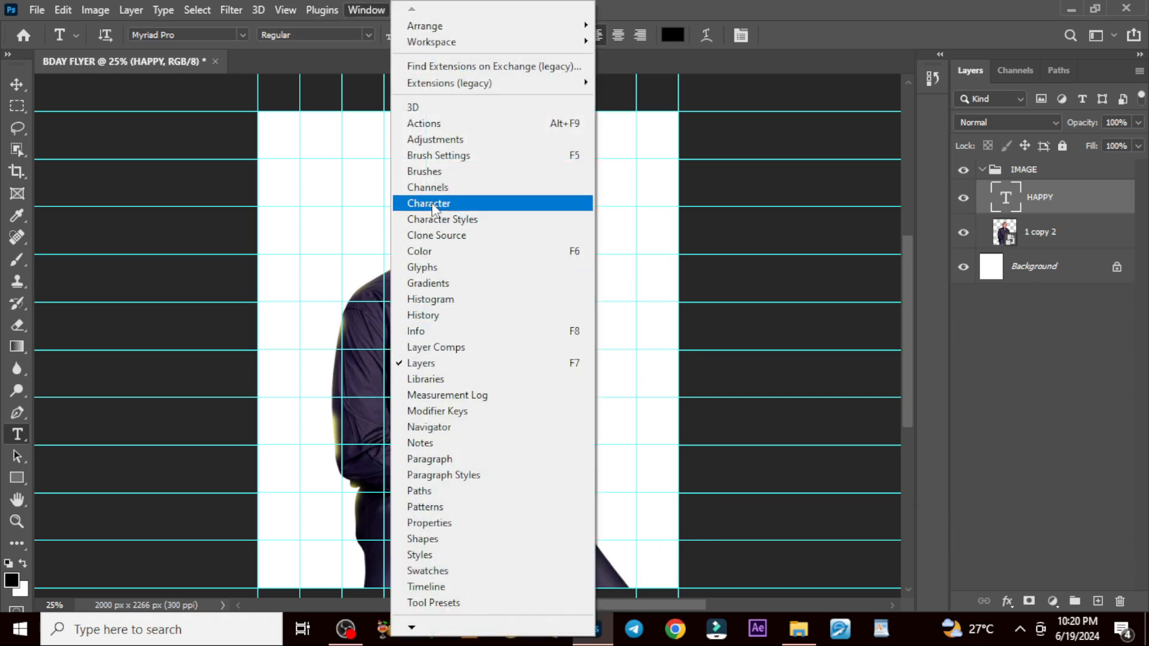
{"action": "left_click", "coordinate": [429, 204]}
{"action": "left_click", "coordinate": [822, 135]}
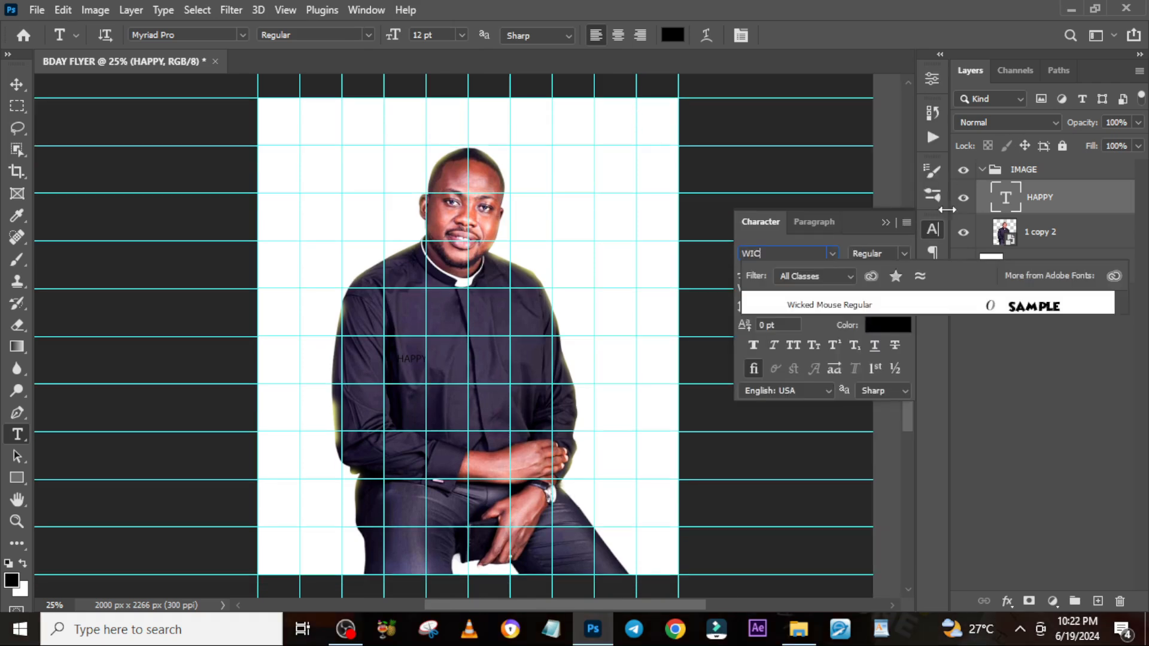
{"action": "left_click", "coordinate": [838, 305]}
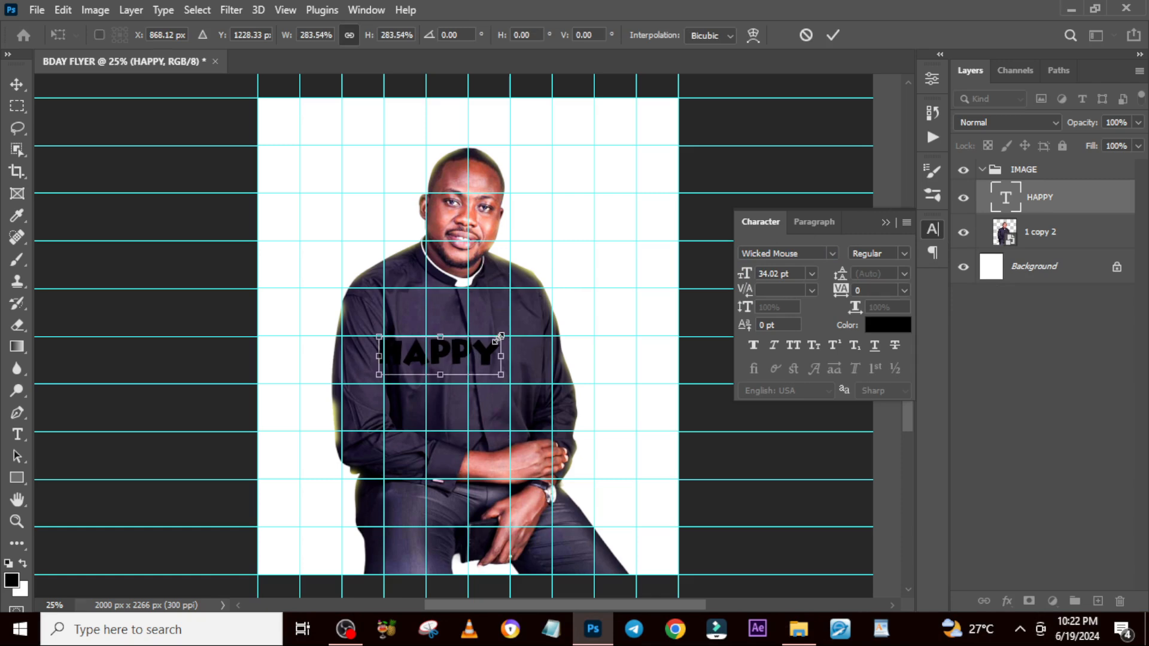
Enlarge the HAPPY text to about 34 pt and align it with the first inner vertical guide at shoulder height
{"action": "key", "text": "Return"}
{"action": "left_click_drag", "start_coordinate": [453, 353], "coordinate": [370, 305]}
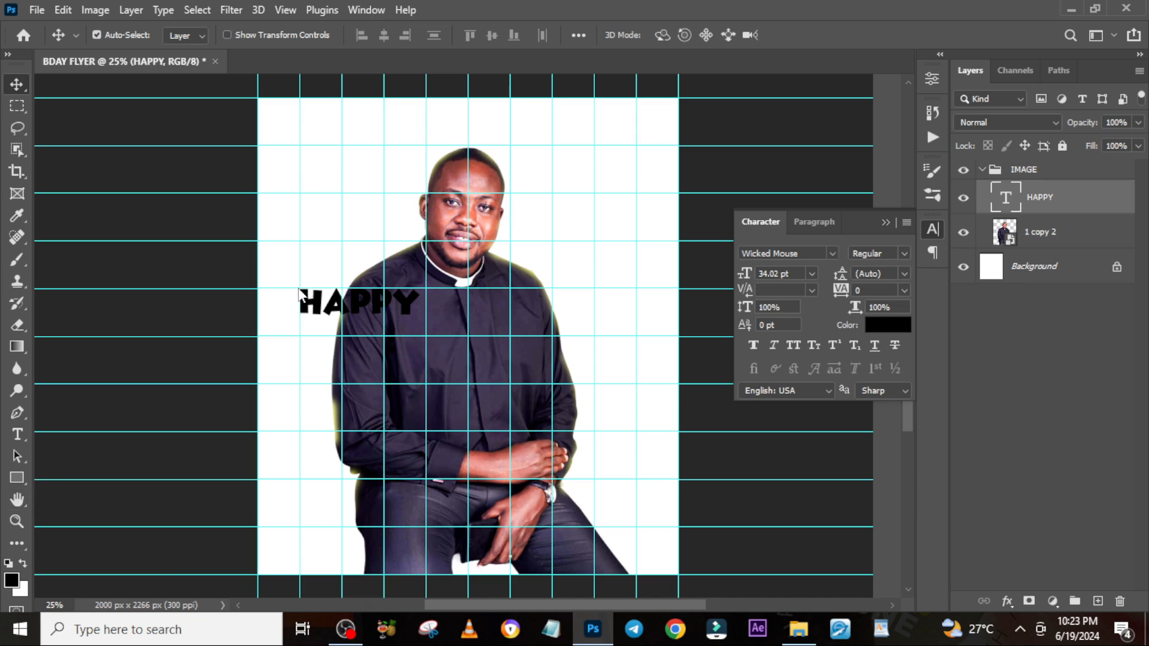
Draw a rectangle about 700 x 190 px over the HAPPY text and place its layer beneath the text layer
{"action": "key", "text": "u"}
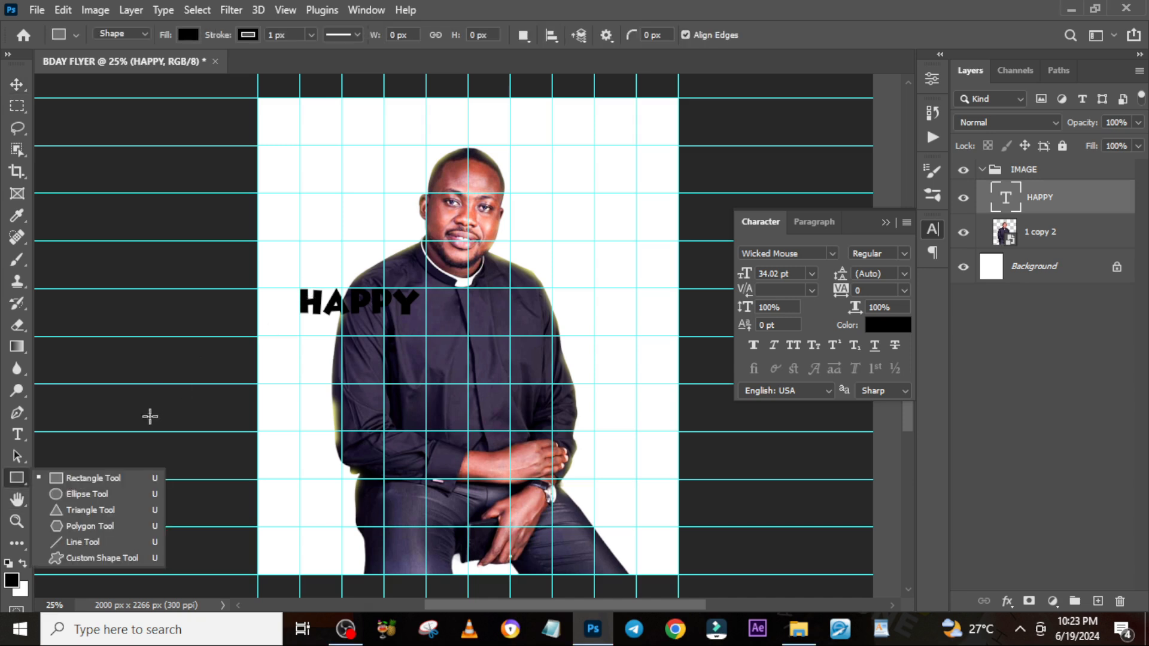
{"action": "left_click", "coordinate": [97, 478]}
{"action": "left_click_drag", "start_coordinate": [298, 288], "coordinate": [446, 326]}
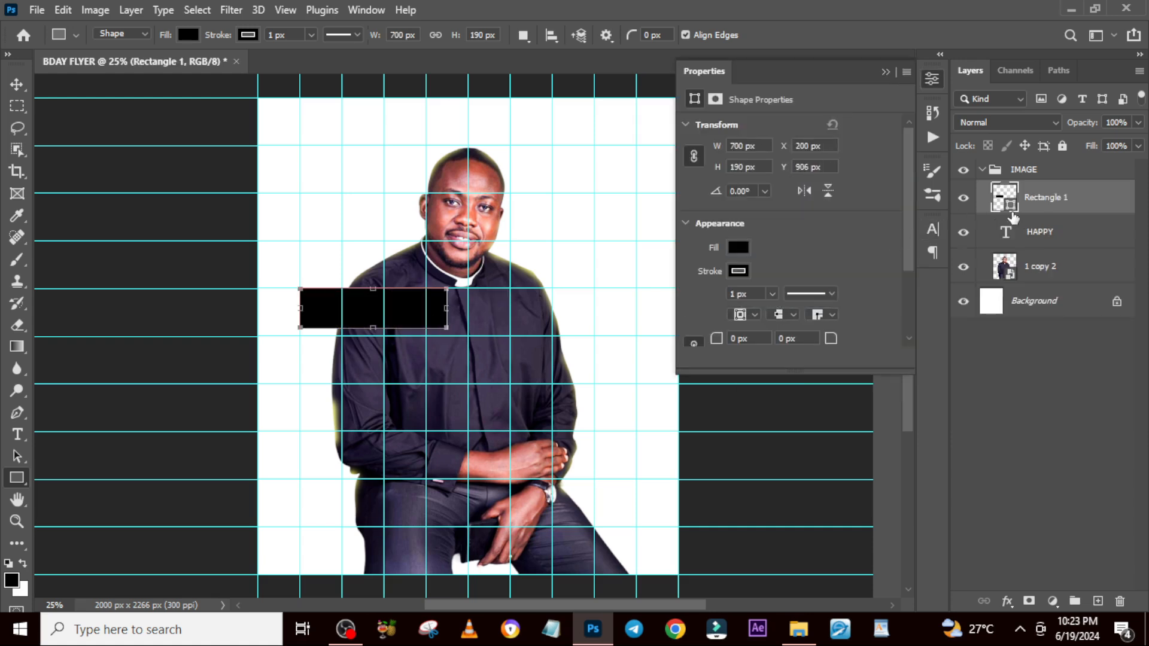
{"action": "left_click_drag", "start_coordinate": [1020, 213], "coordinate": [1054, 252]}
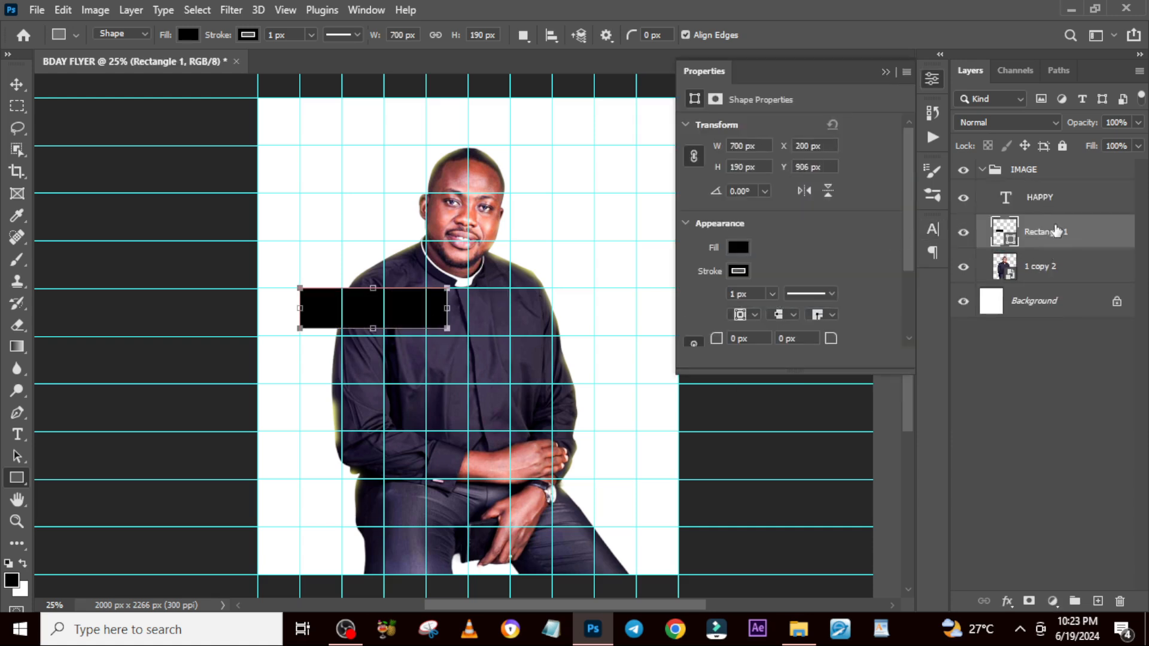
Move the HAPPY text and rectangle layers out of the IMAGE group into their own group named HAPPY
{"action": "key", "text": "v"}
{"action": "left_click_drag", "start_coordinate": [1061, 192], "coordinate": [1046, 162]}
{"action": "key", "text": "ctrl+g"}
{"action": "double_click", "coordinate": [1020, 170]}
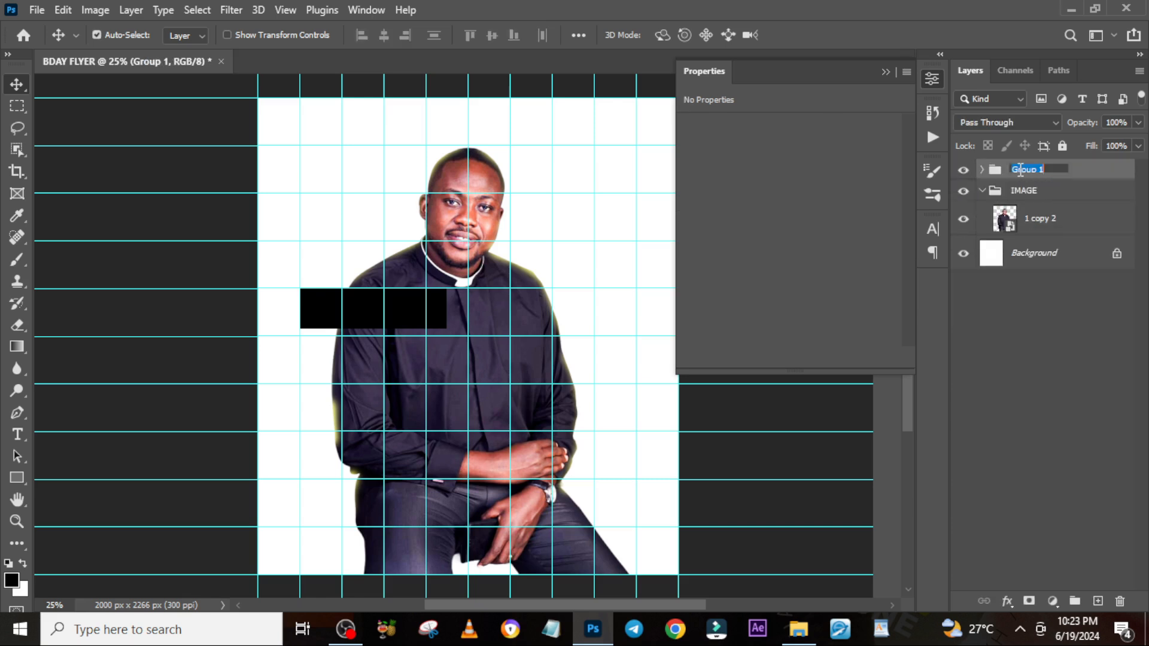
{"action": "type", "text": "HAPPY"}
{"action": "key", "text": "Return"}
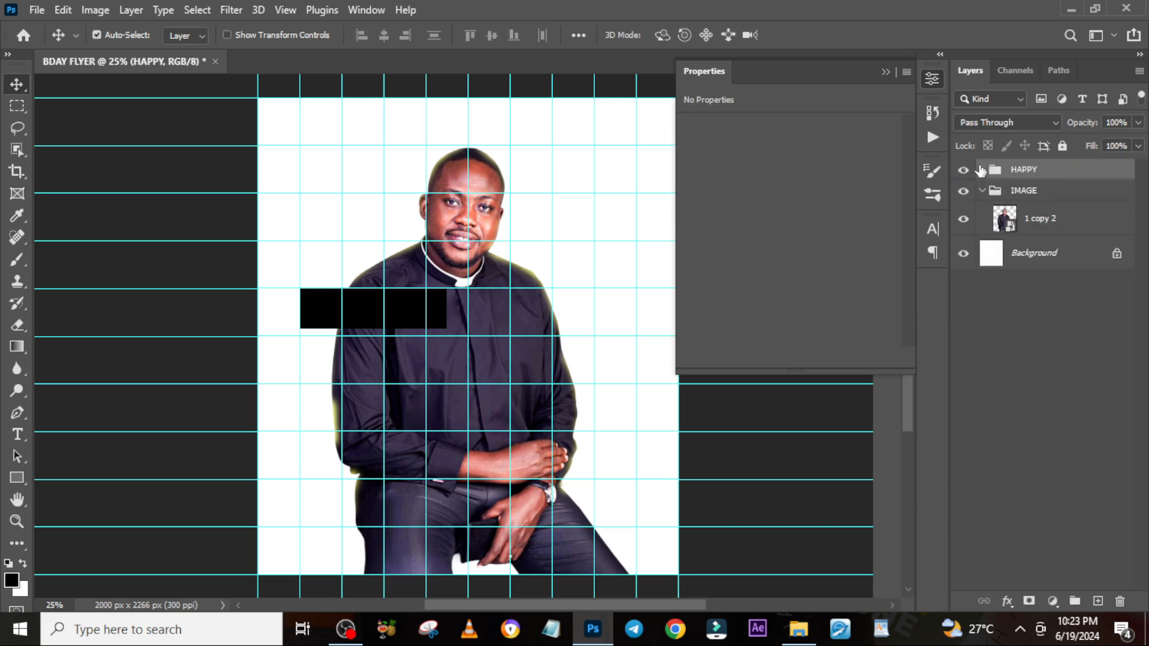
Change the fill colour of the rectangle behind the HAPPY text to yellow ffde00
{"action": "left_click", "coordinate": [982, 191]}
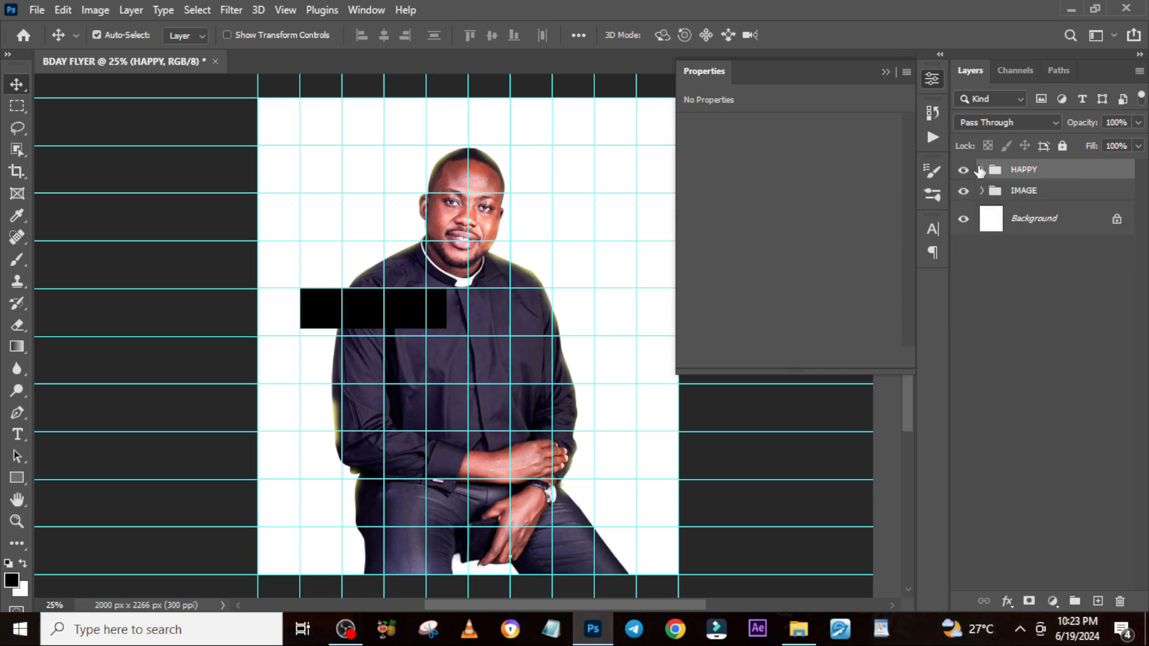
{"action": "left_click", "coordinate": [982, 170]}
{"action": "left_click", "coordinate": [1019, 202]}
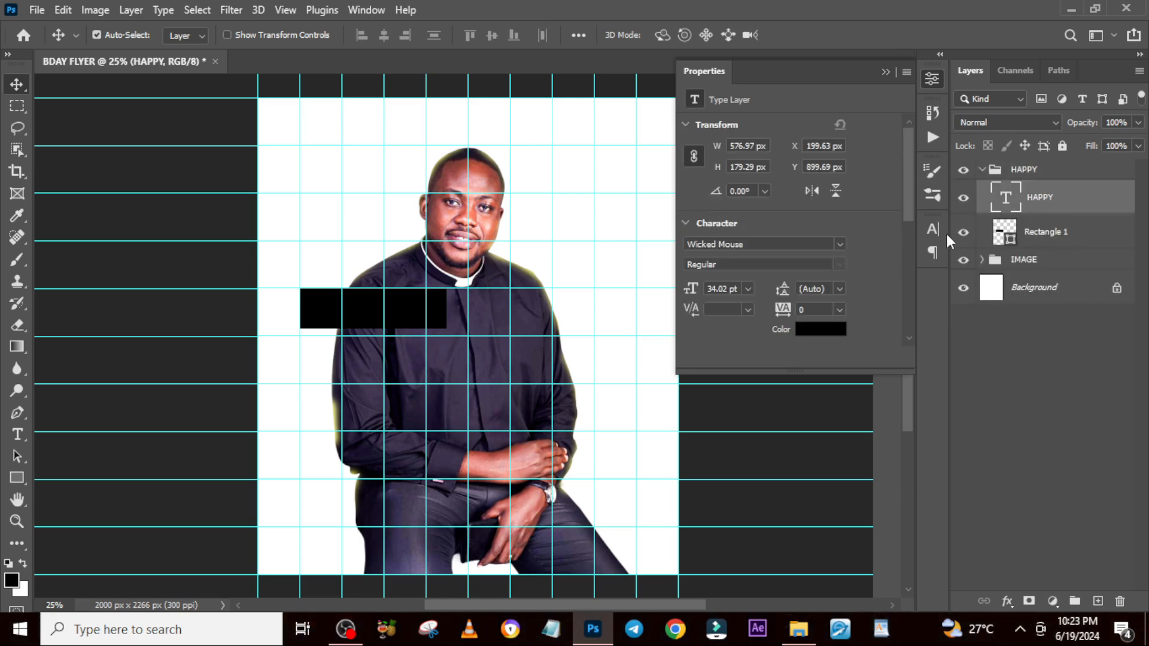
{"action": "left_click", "coordinate": [934, 228]}
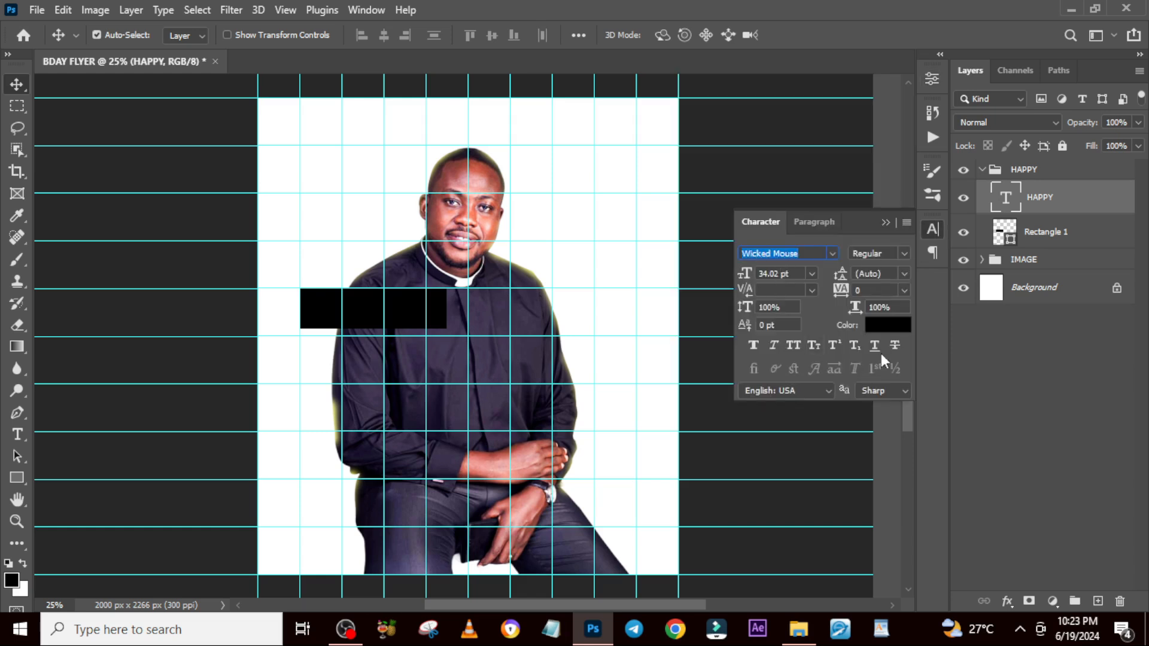
{"action": "left_click", "coordinate": [1029, 212]}
{"action": "left_click", "coordinate": [1007, 236]}
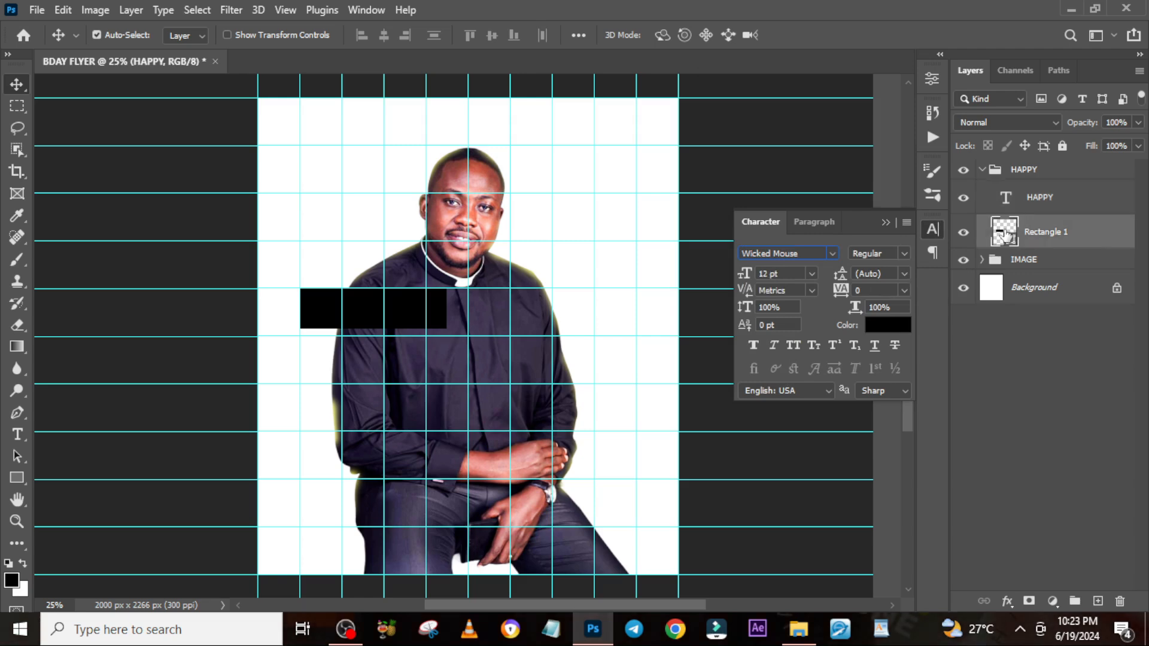
{"action": "double_click", "coordinate": [1007, 236]}
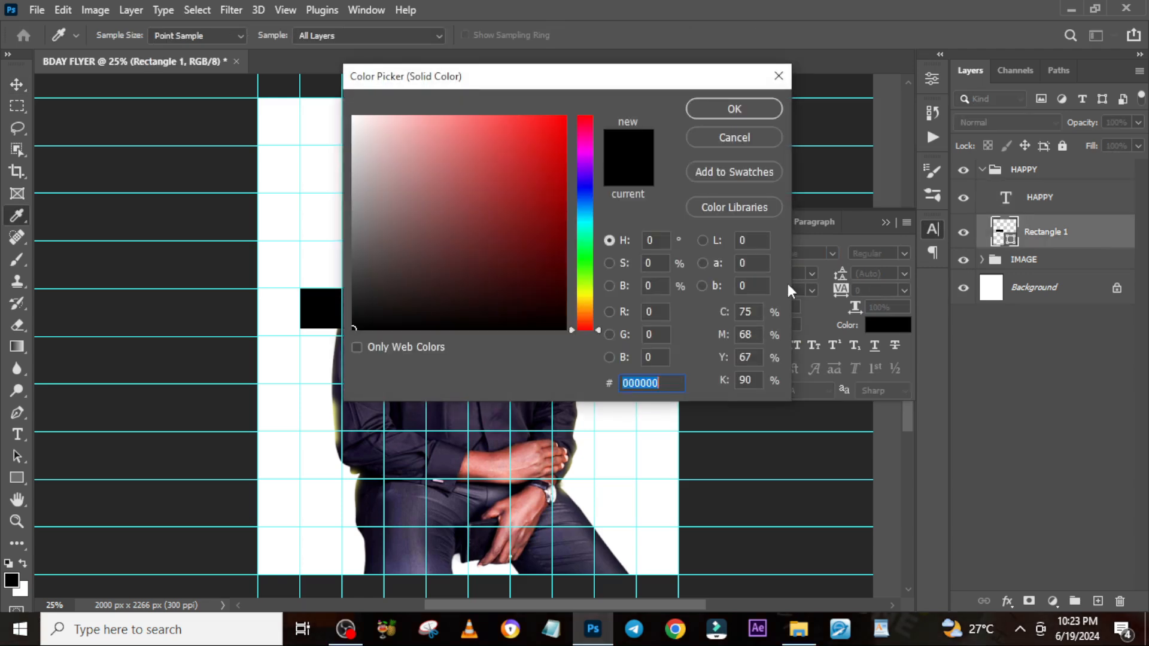
{"action": "type", "text": "ffde00"}
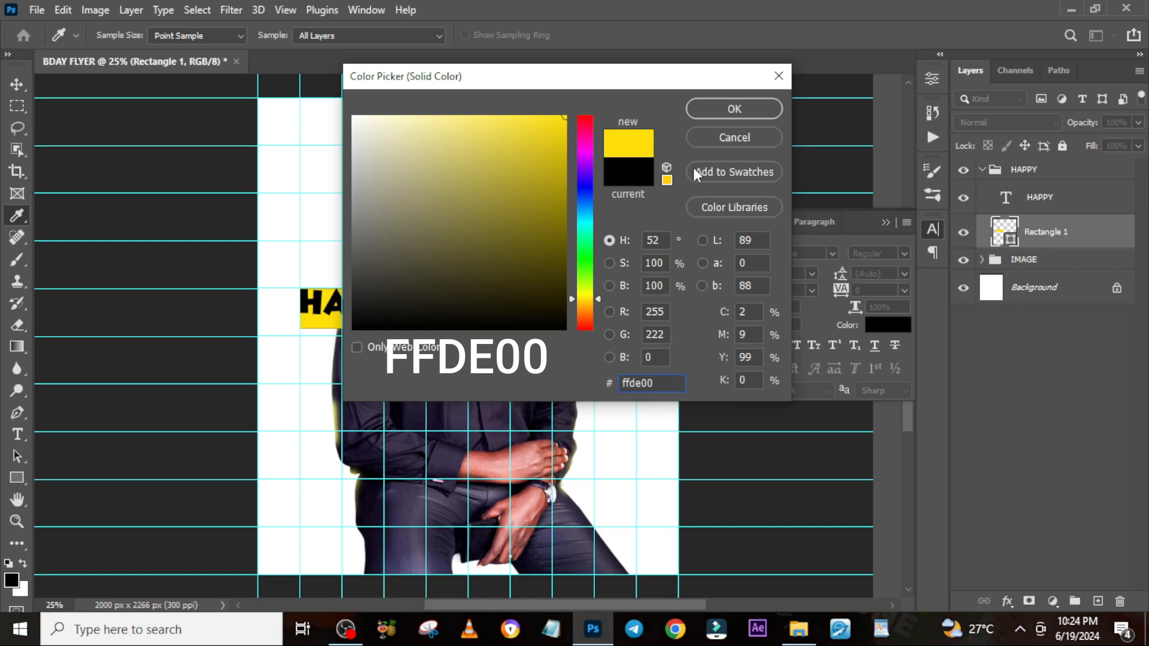
{"action": "left_click", "coordinate": [705, 112]}
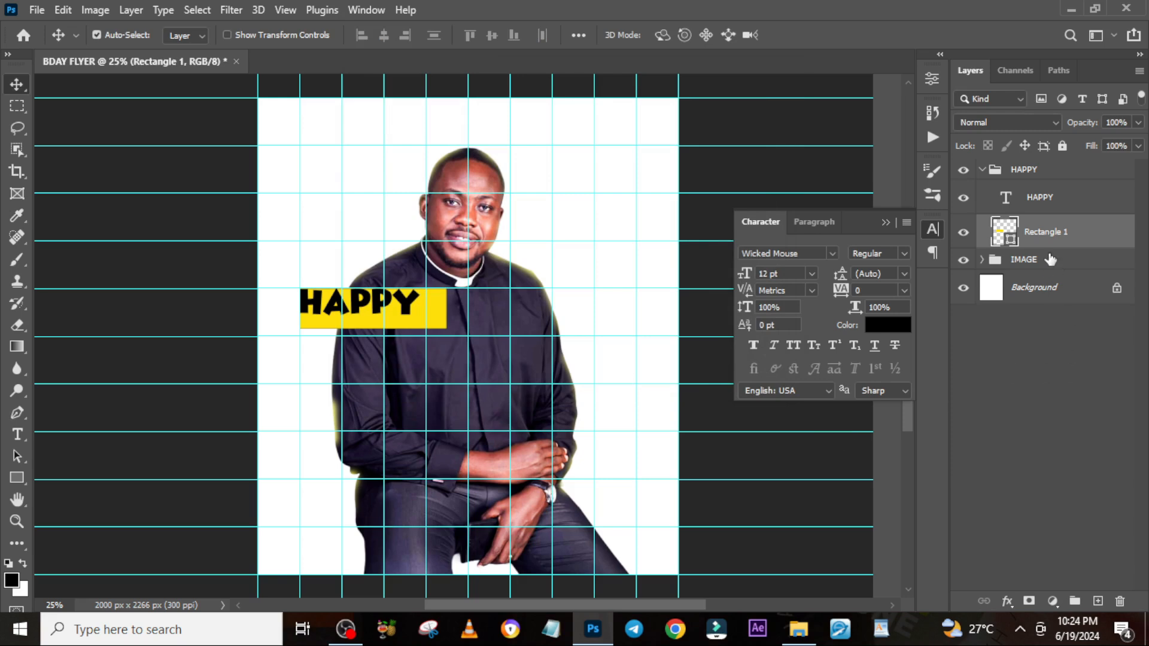
Centre the HAPPY text horizontally and vertically on the yellow rectangle, using the rectangle's outline as the alignment selection, and deselect
{"action": "left_click", "coordinate": [1007, 238], "text": "ctrl"}
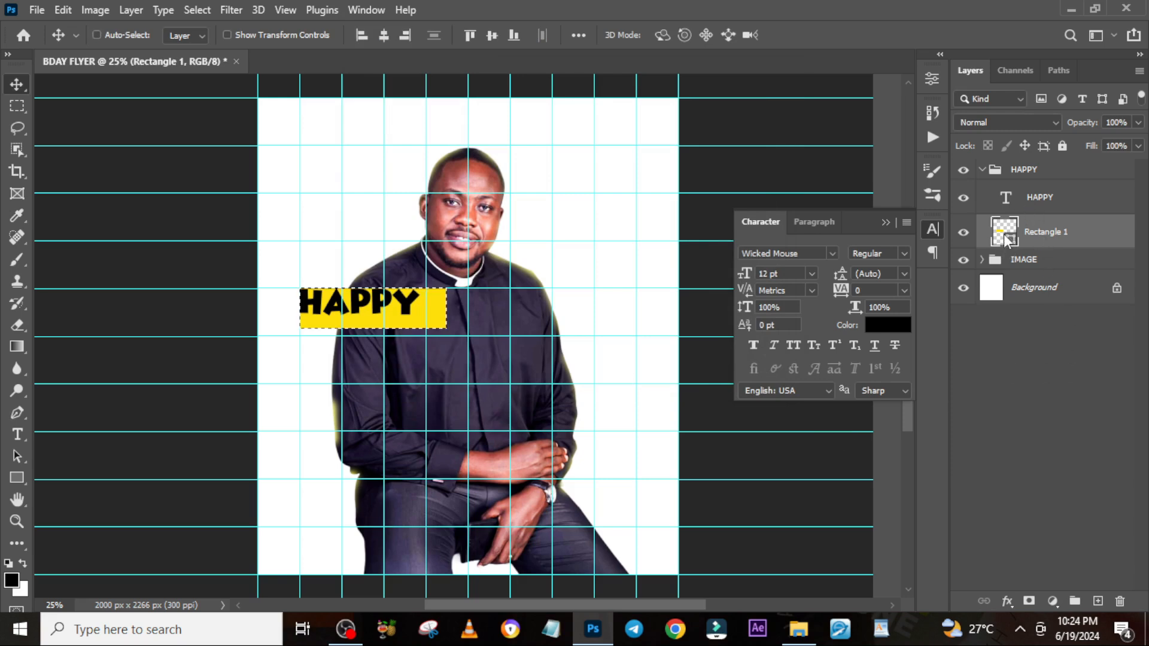
{"action": "left_click", "coordinate": [1040, 197]}
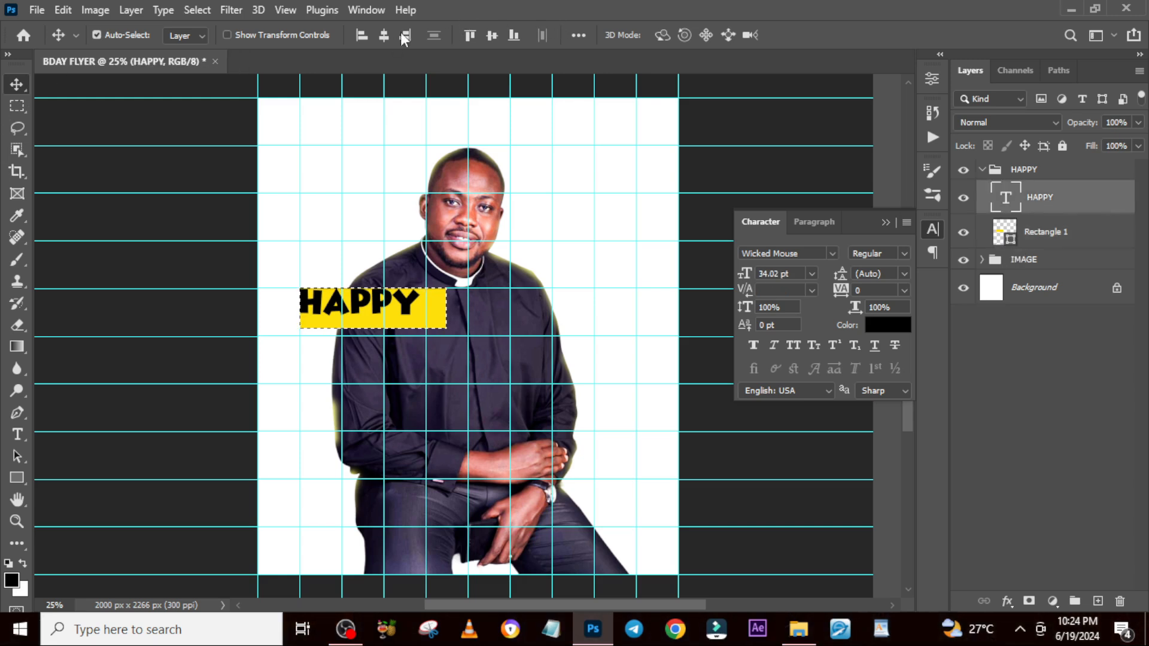
{"action": "left_click", "coordinate": [378, 34]}
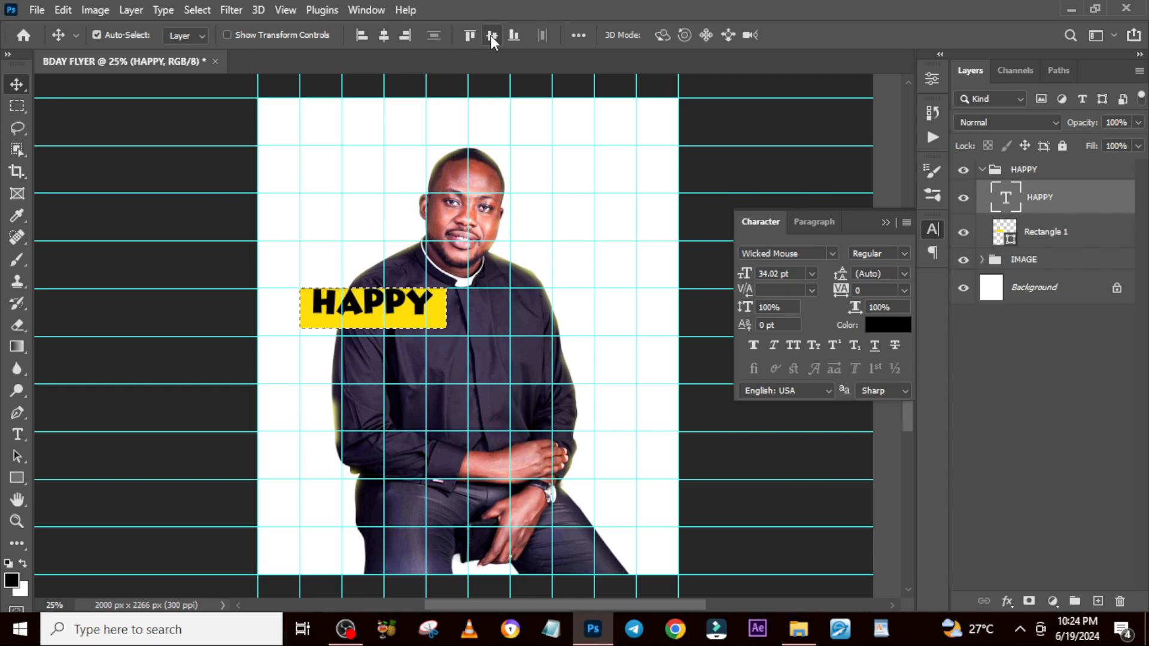
{"action": "left_click", "coordinate": [492, 35]}
{"action": "key", "text": "ctrl+d"}
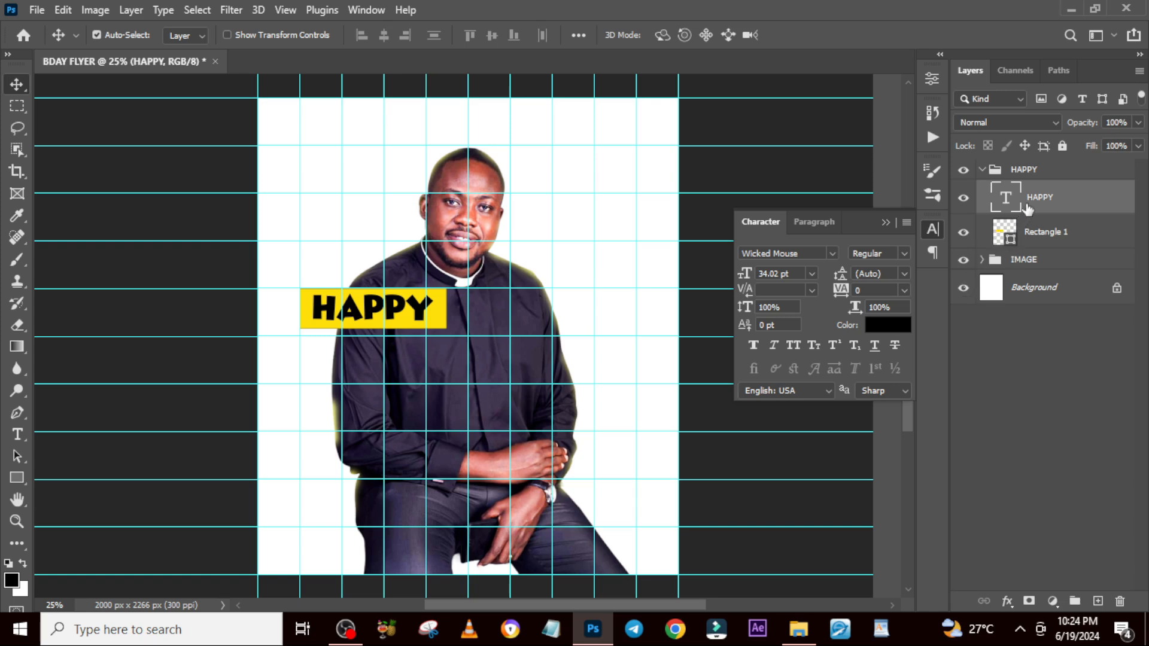
Change the HAPPY text colour to dark grey 292929
{"action": "left_click", "coordinate": [887, 326]}
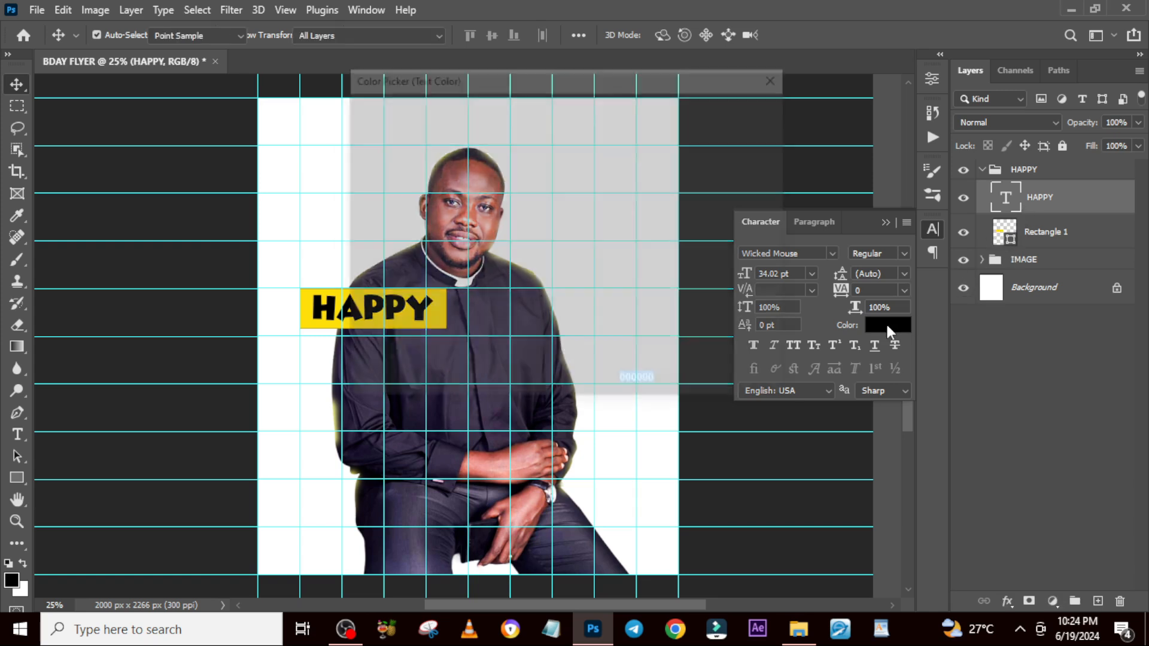
{"action": "left_click", "coordinate": [341, 296]}
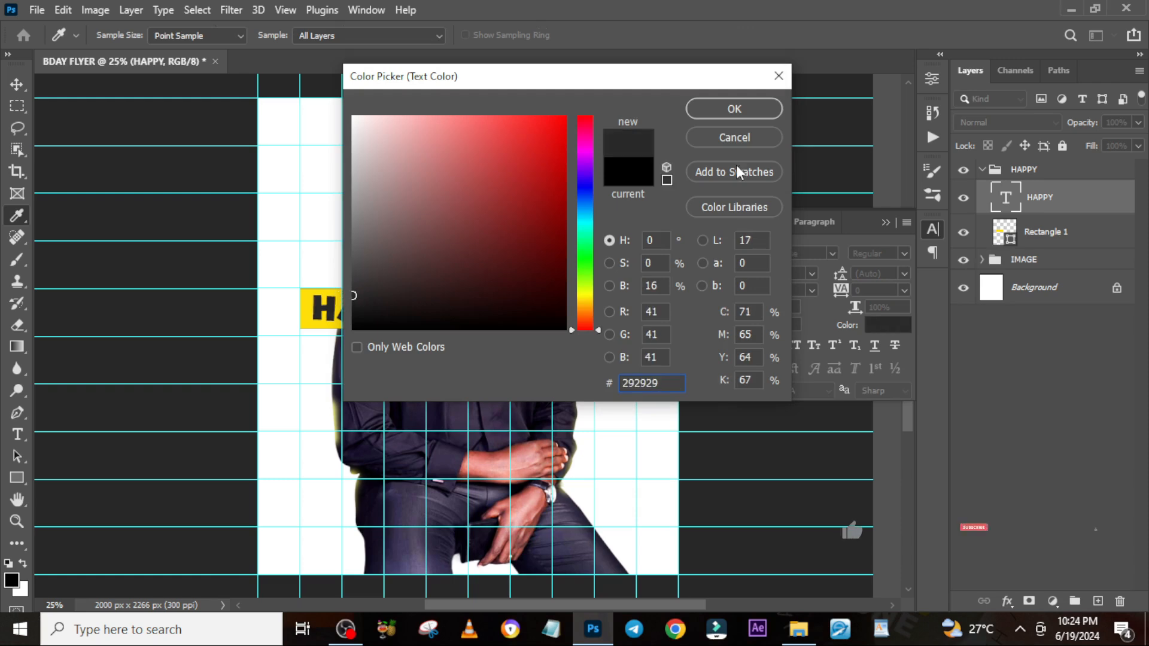
{"action": "left_click", "coordinate": [740, 108]}
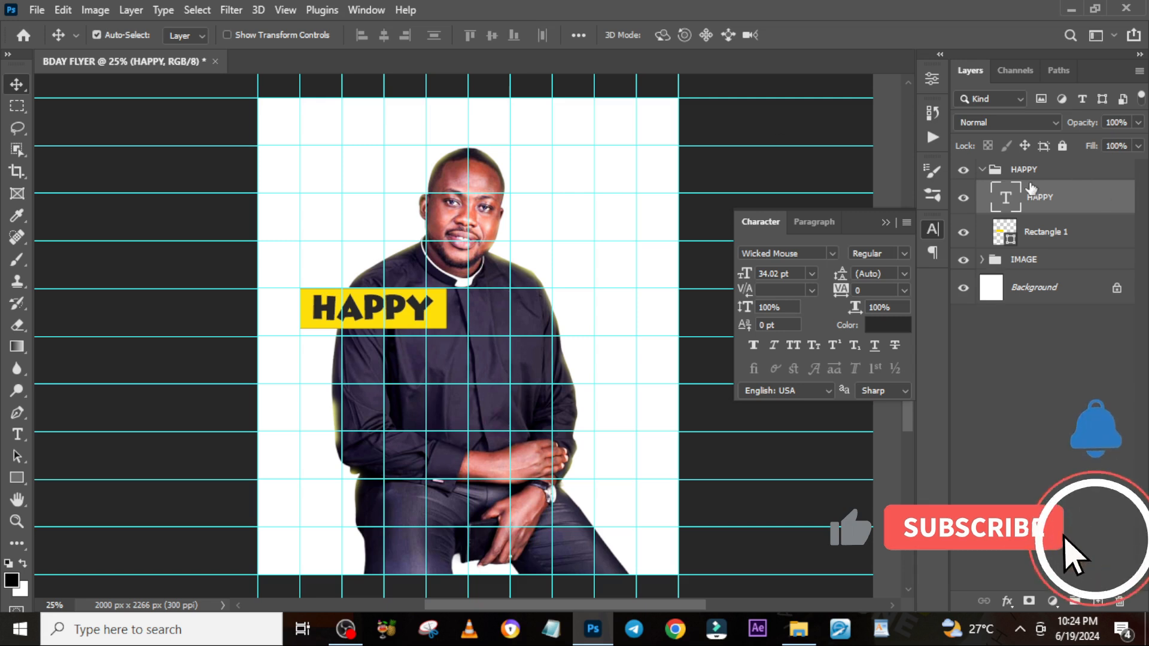
{"action": "left_click", "coordinate": [814, 221]}
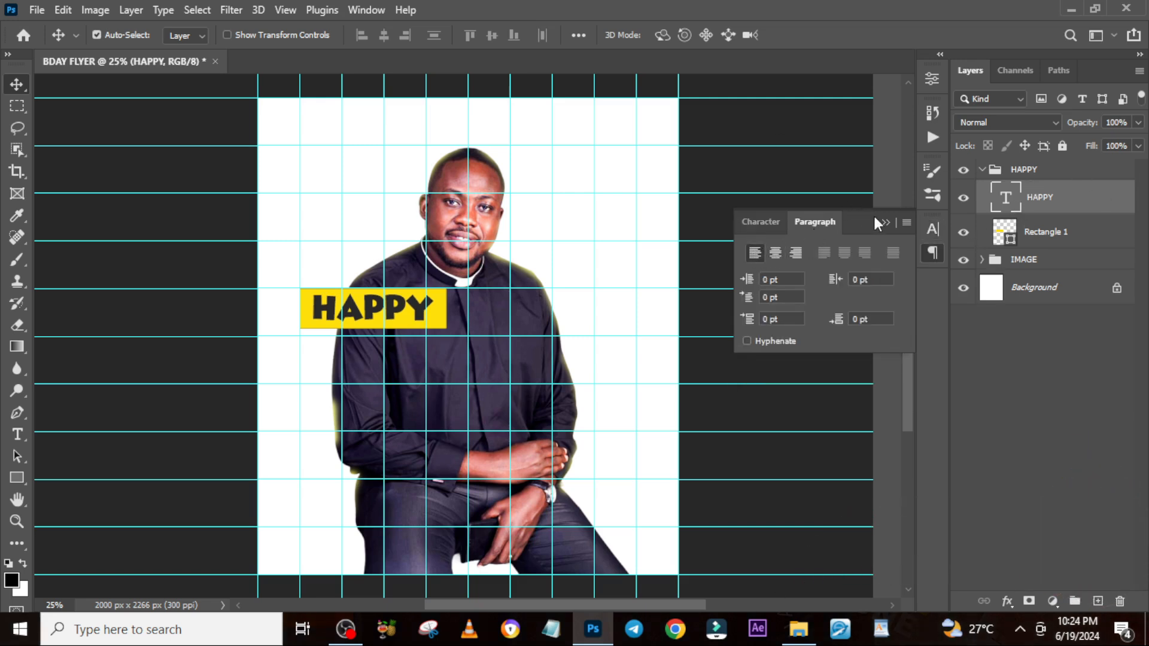
{"action": "left_click", "coordinate": [1020, 199]}
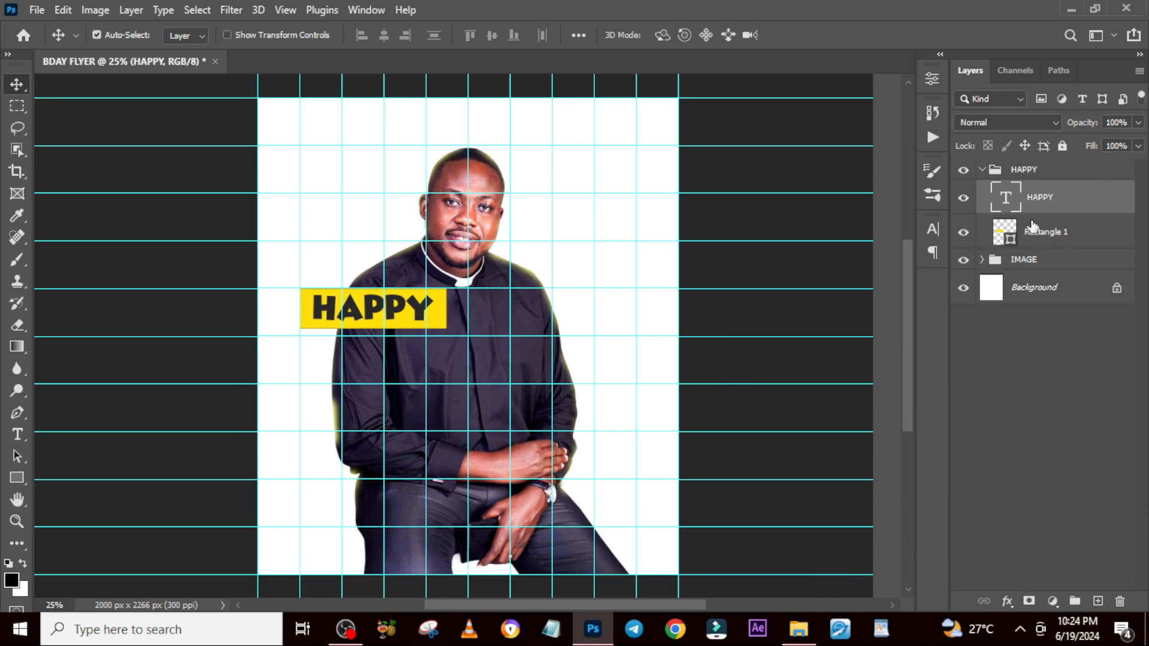
Draw a triangular Pen tool shape about 660 x 511 px across the yellow bar, on a new layer above the rectangle
{"action": "left_click", "coordinate": [1070, 231]}
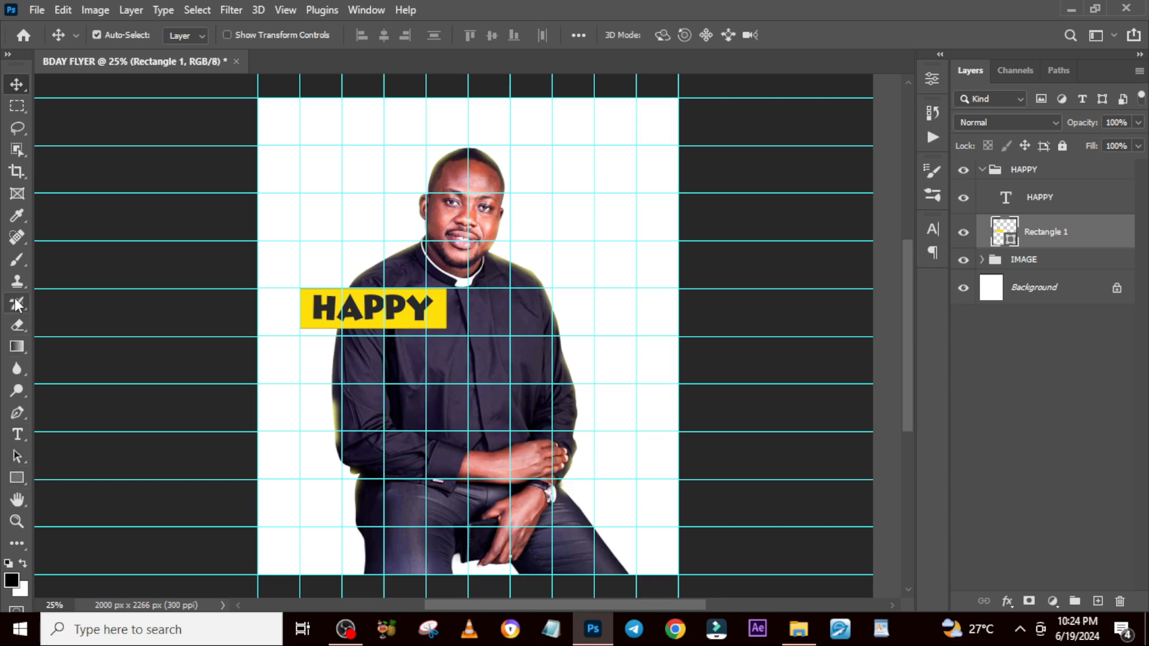
{"action": "left_click", "coordinate": [19, 411]}
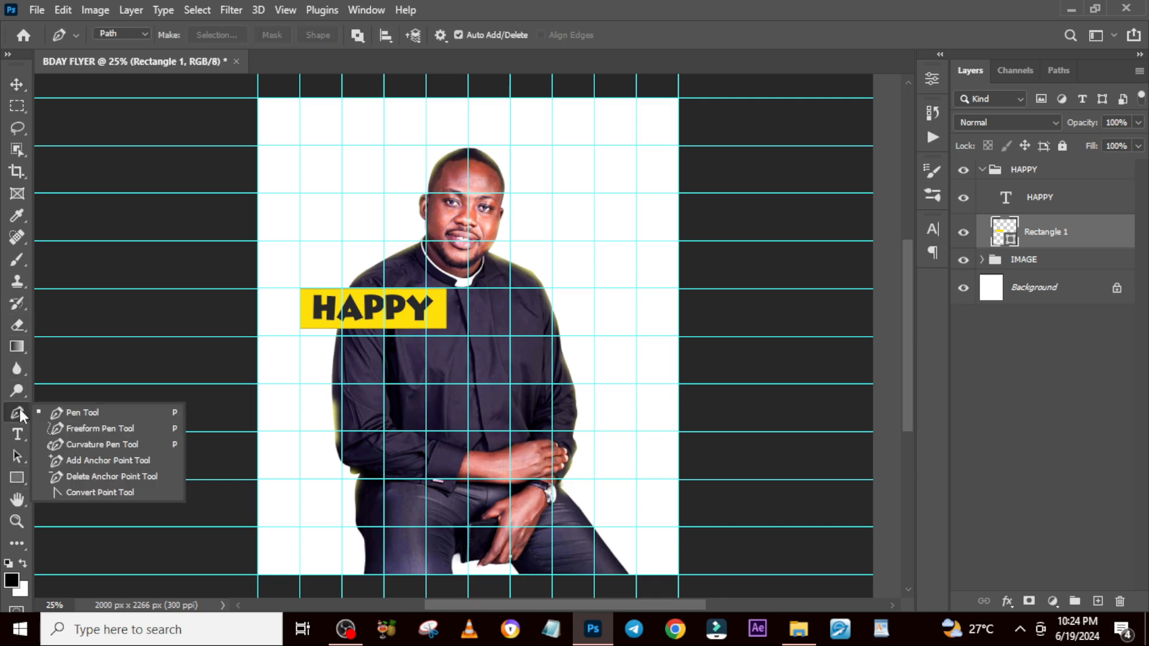
{"action": "left_click", "coordinate": [1097, 600]}
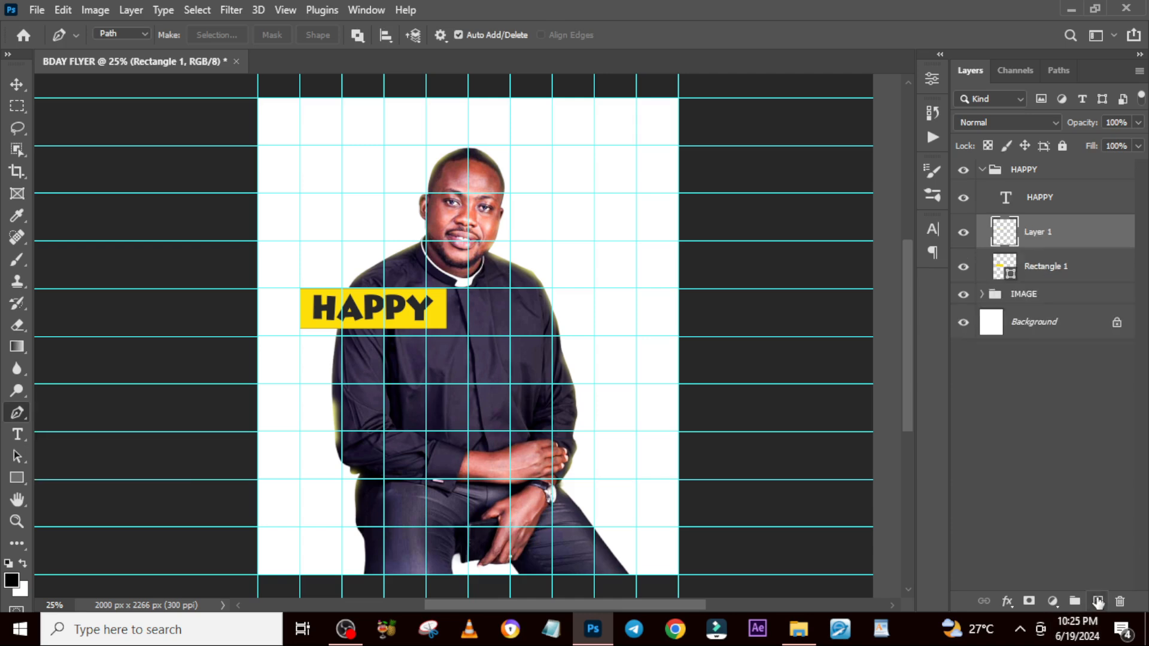
{"action": "left_click", "coordinate": [141, 34]}
{"action": "left_click", "coordinate": [120, 48]}
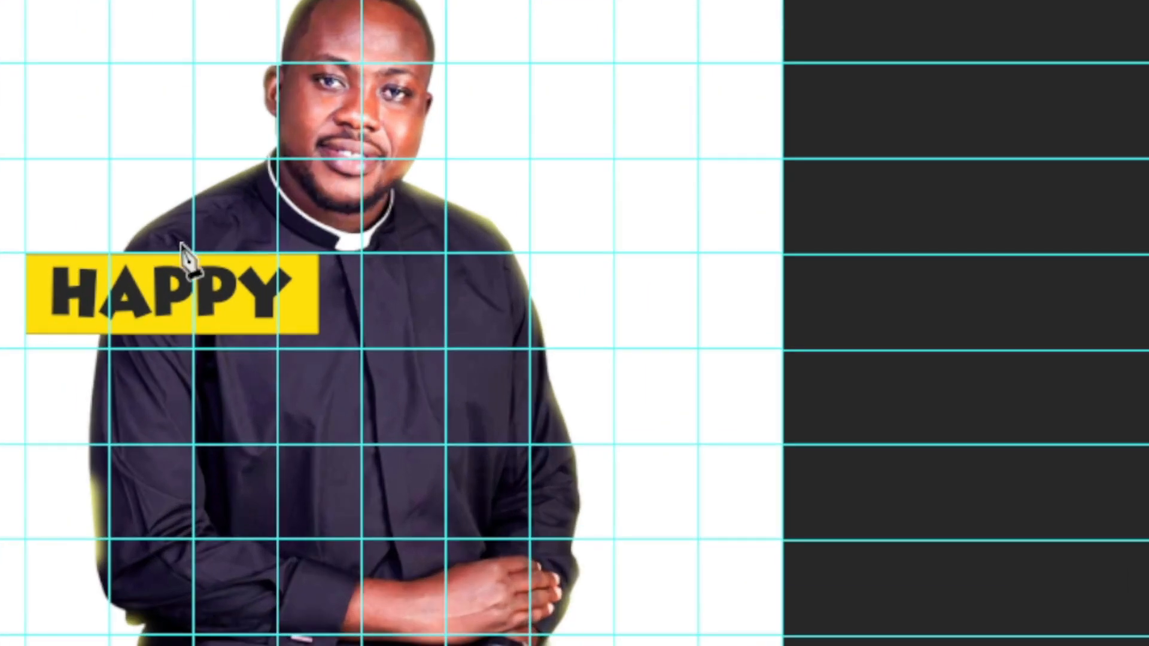
{"action": "left_click", "coordinate": [58, 348]}
{"action": "left_click", "coordinate": [337, 373]}
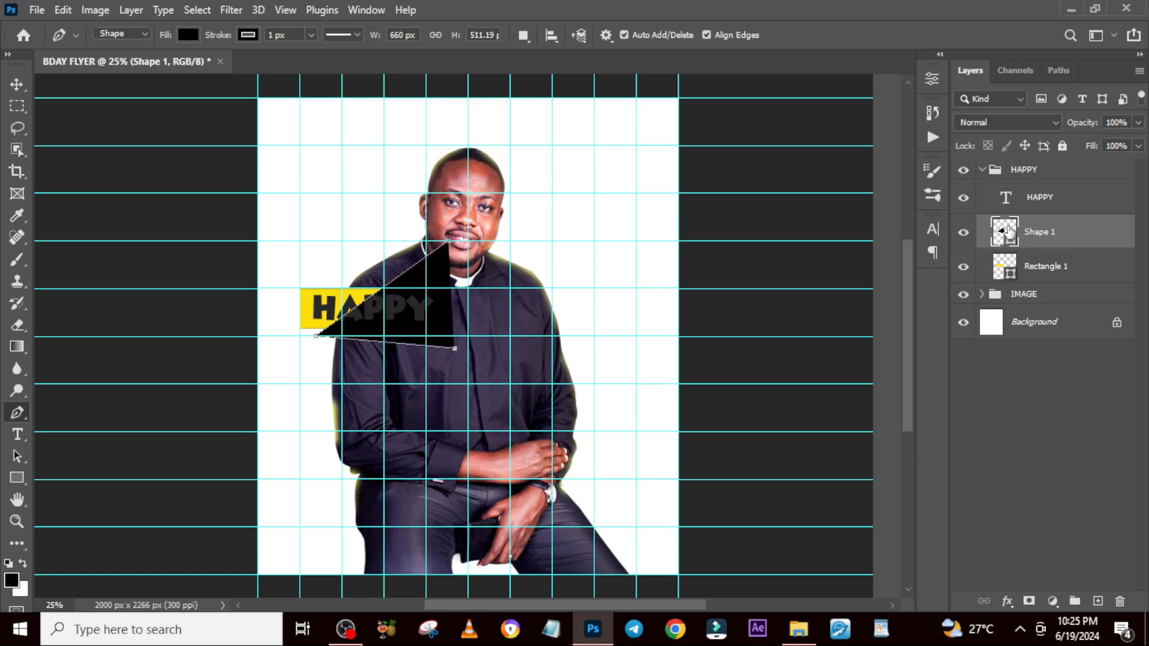
Set the triangle shape's fill to off-white f9f9f9 and its layer opacity to 33%
{"action": "double_click", "coordinate": [1011, 238]}
{"action": "left_click", "coordinate": [347, 124]}
{"action": "left_click", "coordinate": [353, 121]}
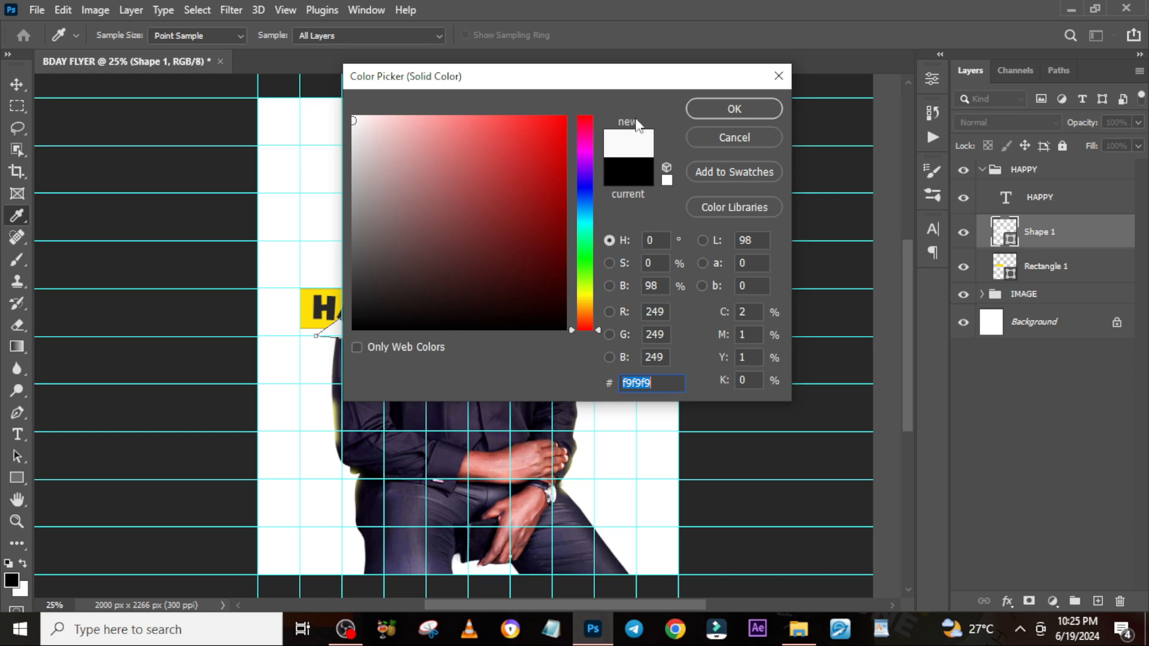
{"action": "left_click", "coordinate": [707, 114]}
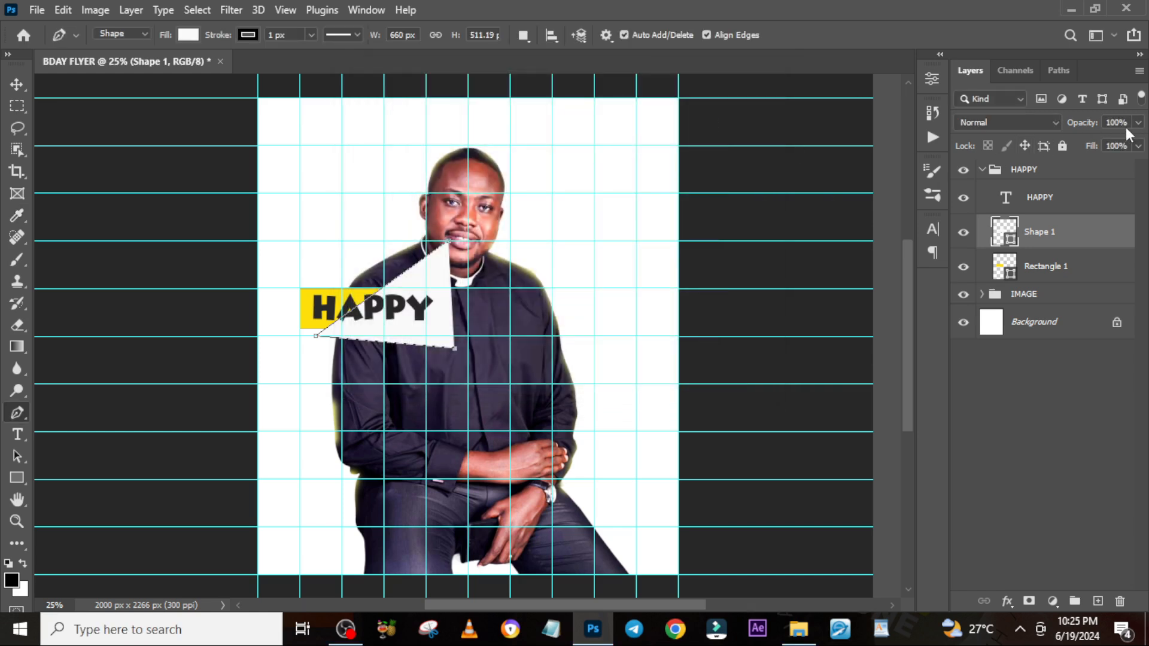
{"action": "left_click", "coordinate": [1129, 123]}
{"action": "type", "text": "33"}
{"action": "key", "text": "Return"}
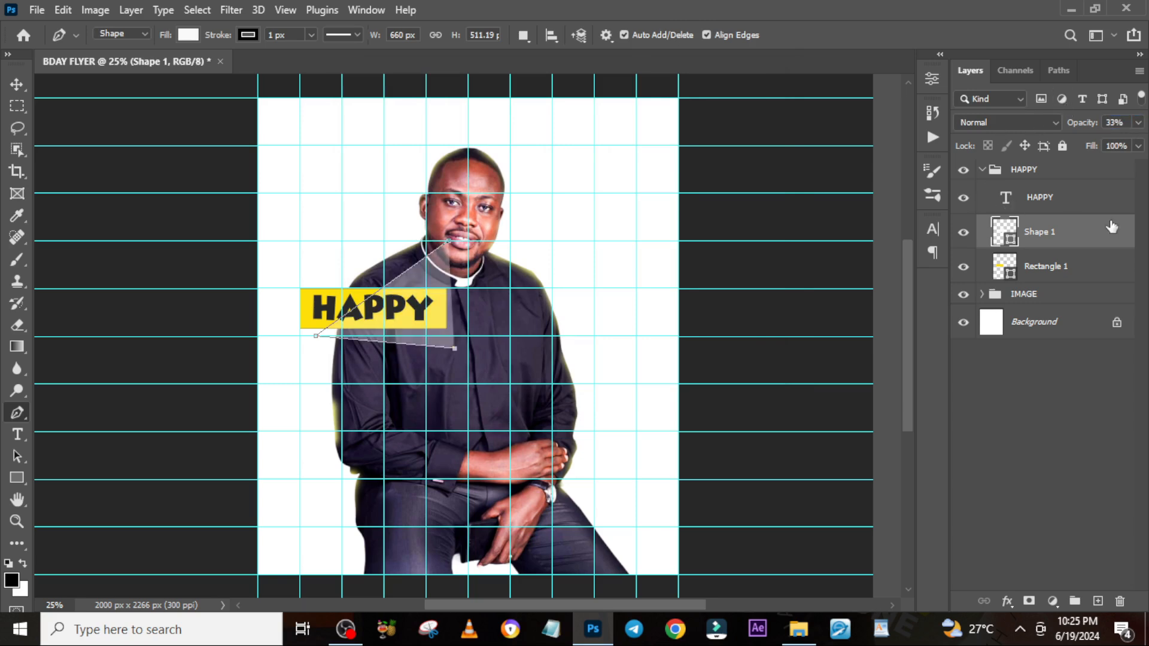
Clip the translucent triangle to the yellow rectangle with a clipping mask and shift it slightly within the bar
{"action": "right_click", "coordinate": [1083, 235]}
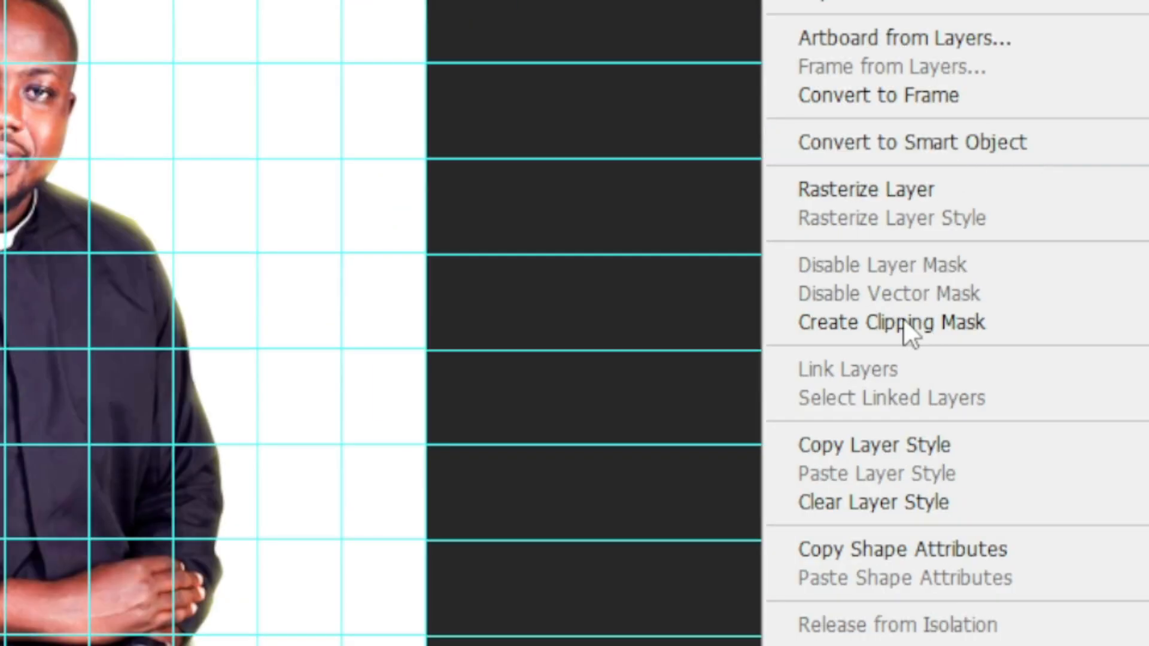
{"action": "left_click", "coordinate": [903, 322]}
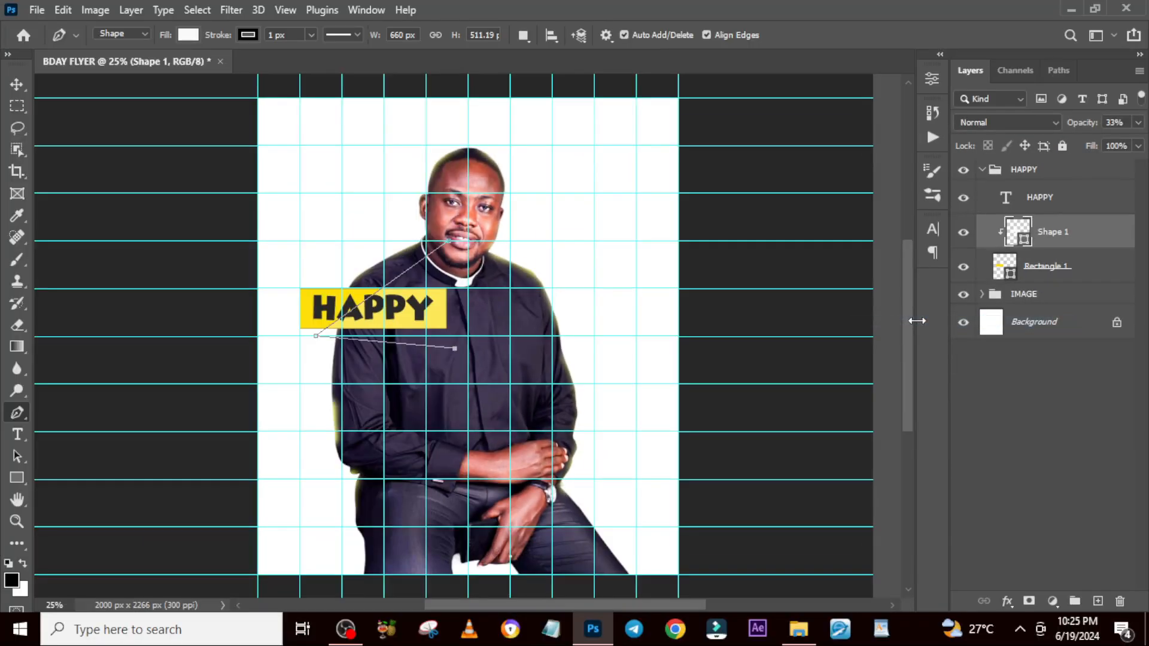
{"action": "key", "text": "v"}
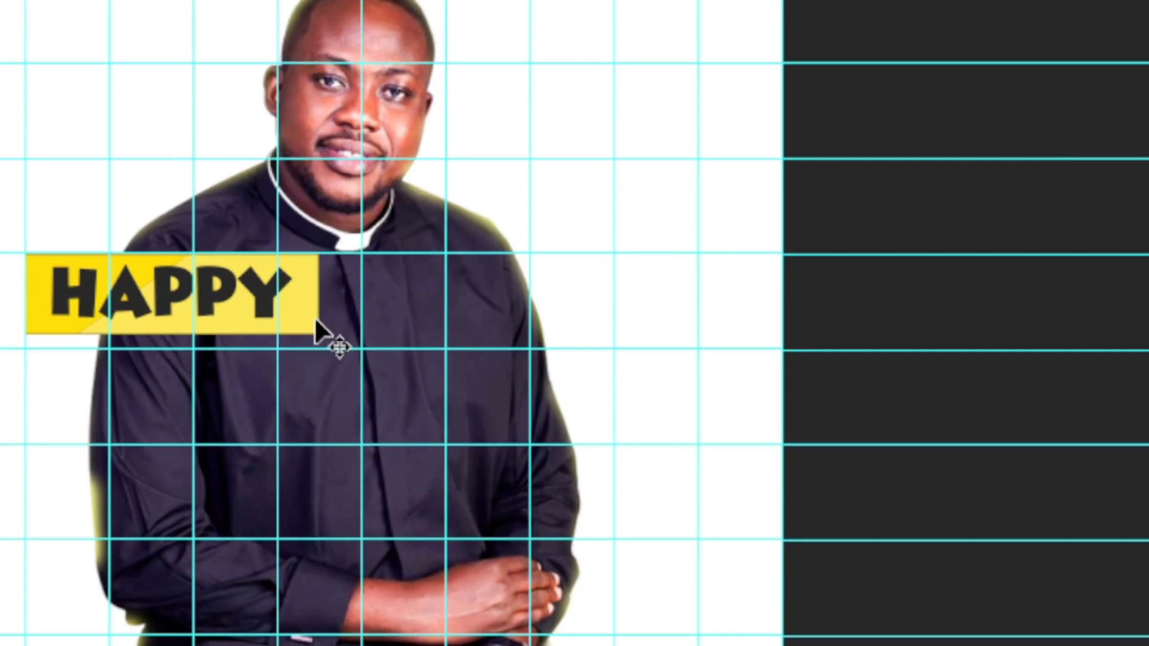
{"action": "mouse_move", "coordinate": [226, 333]}
{"action": "left_mouse_down"}
{"action": "mouse_move", "coordinate": [244, 335]}
{"action": "mouse_move", "coordinate": [223, 333]}
{"action": "left_mouse_up"}
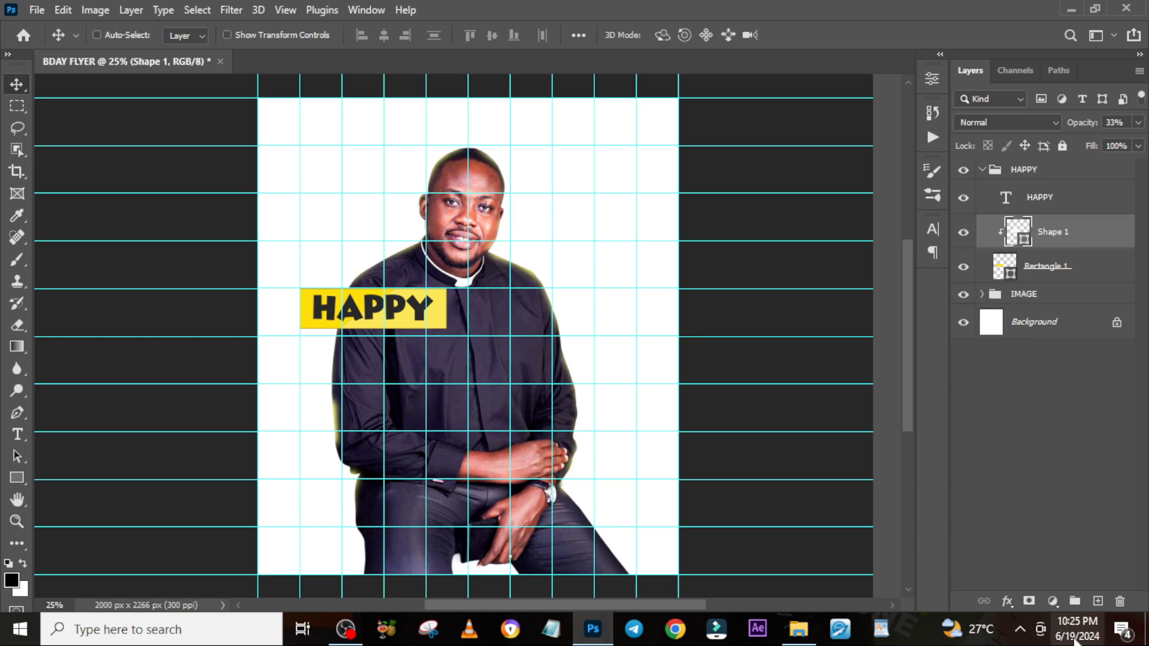
Add a layer mask to the triangle shape and ready the Soft Round brush for painting on it
{"action": "left_click", "coordinate": [1028, 599]}
{"action": "key", "text": "b"}
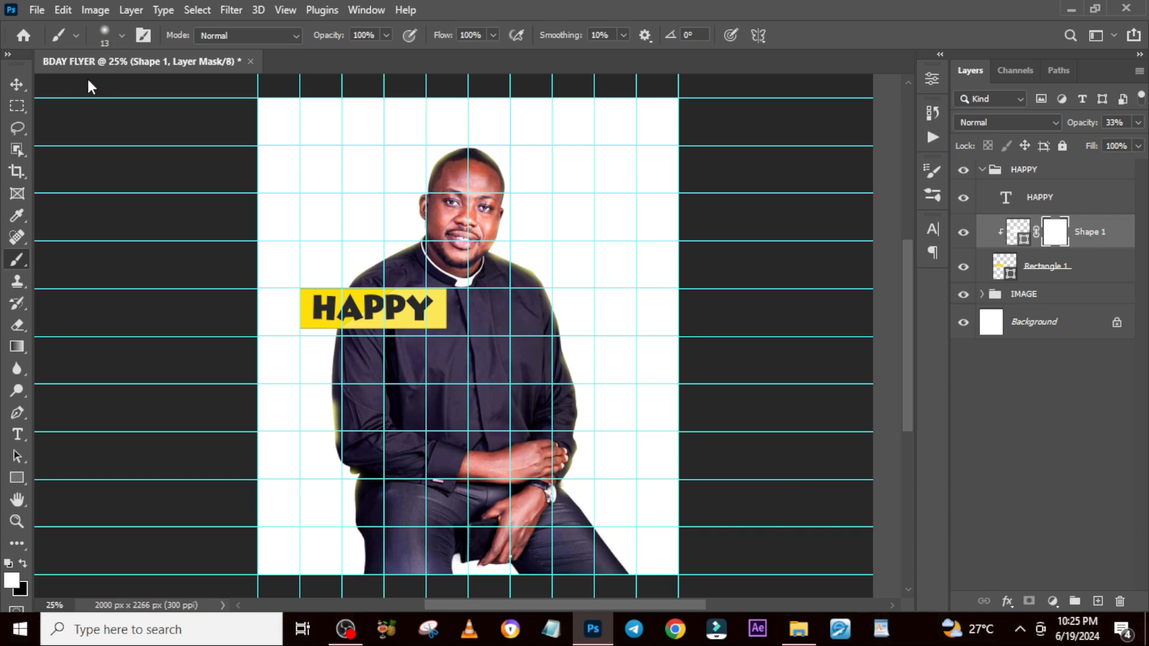
{"action": "left_click", "coordinate": [122, 36]}
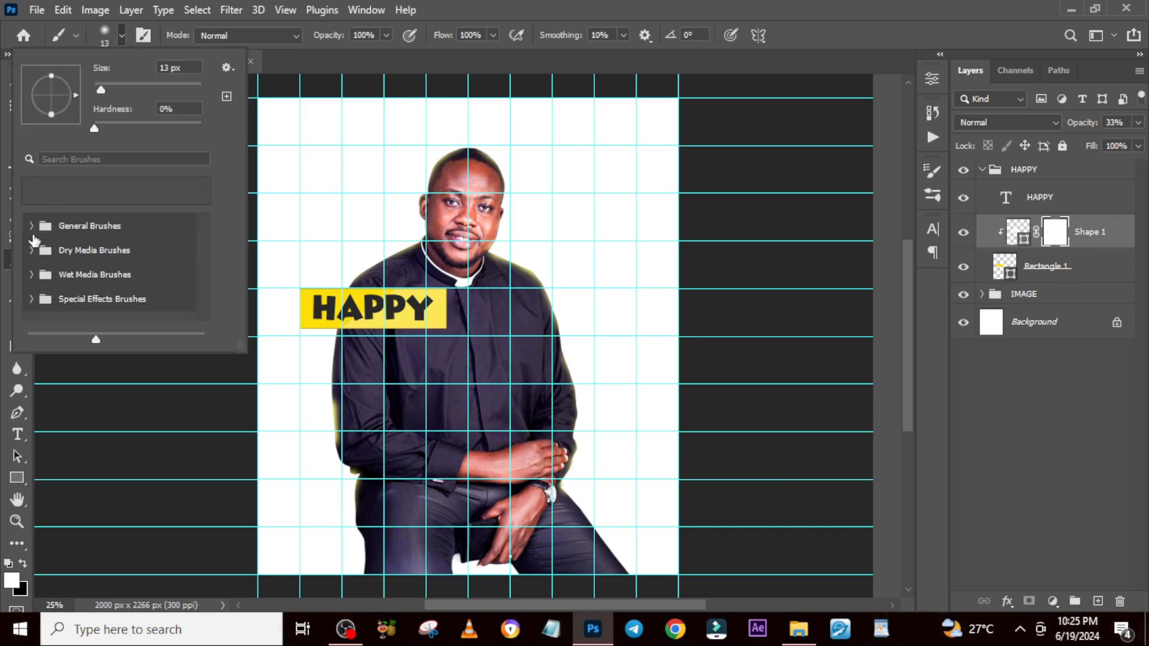
{"action": "left_click", "coordinate": [31, 225]}
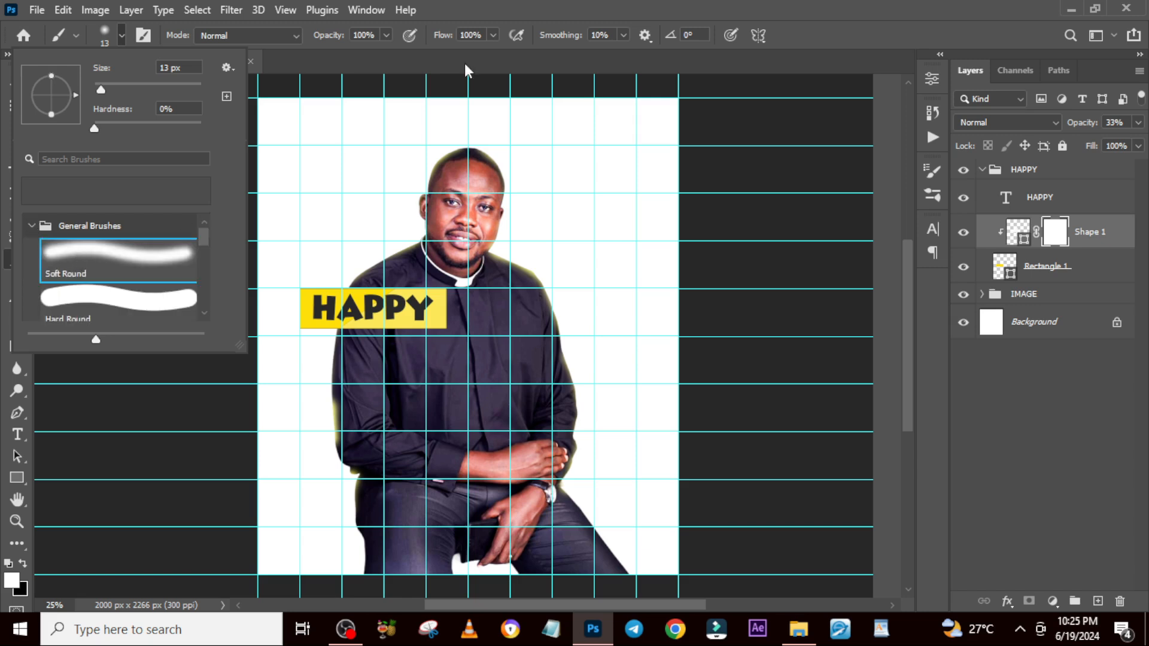
{"action": "left_click", "coordinate": [544, 3]}
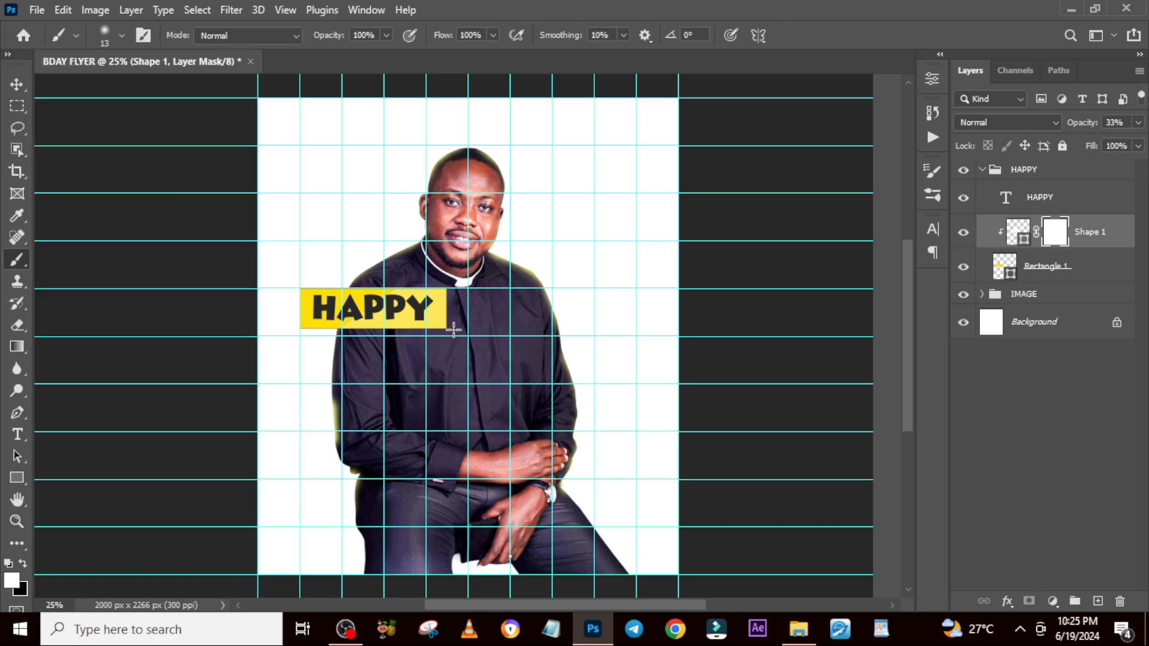
Paint black on the triangle's layer mask with a 250 px brush to soften the highlight over the yellow bar
{"action": "key", "text": "bracketright"}
{"action": "key", "text": "bracketright"}
{"action": "key", "text": "bracketright"}
{"action": "key", "text": "bracketright"}
{"action": "key", "text": "bracketright"}
{"action": "key", "text": "bracketright"}
{"action": "key", "text": "bracketright"}
{"action": "key", "text": "bracketright"}
{"action": "key", "text": "bracketright"}
{"action": "key", "text": "bracketright"}
{"action": "key", "text": "bracketright"}
{"action": "key", "text": "bracketright"}
{"action": "key", "text": "bracketright"}
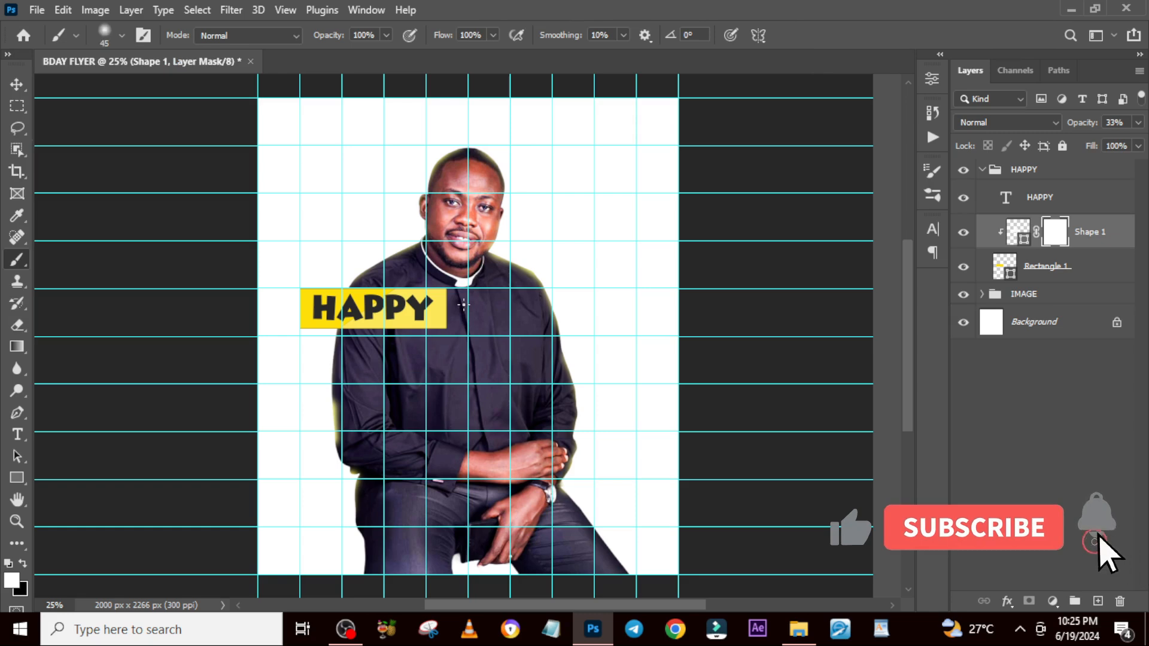
{"action": "key", "text": "bracketright"}
{"action": "key", "text": "bracketright"}
{"action": "key", "text": "bracketright"}
{"action": "key", "text": "bracketright"}
{"action": "key", "text": "bracketright"}
{"action": "key", "text": "bracketright"}
{"action": "key", "text": "bracketright"}
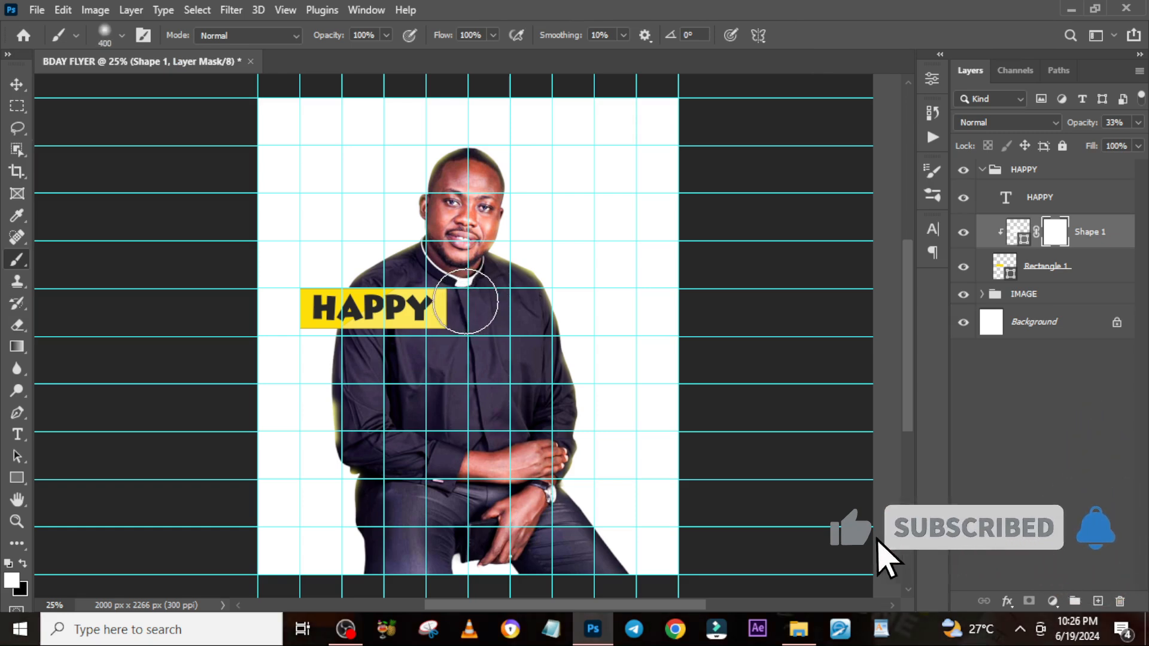
{"action": "key", "text": "bracketleft"}
{"action": "key", "text": "bracketleft"}
{"action": "key", "text": "bracketleft"}
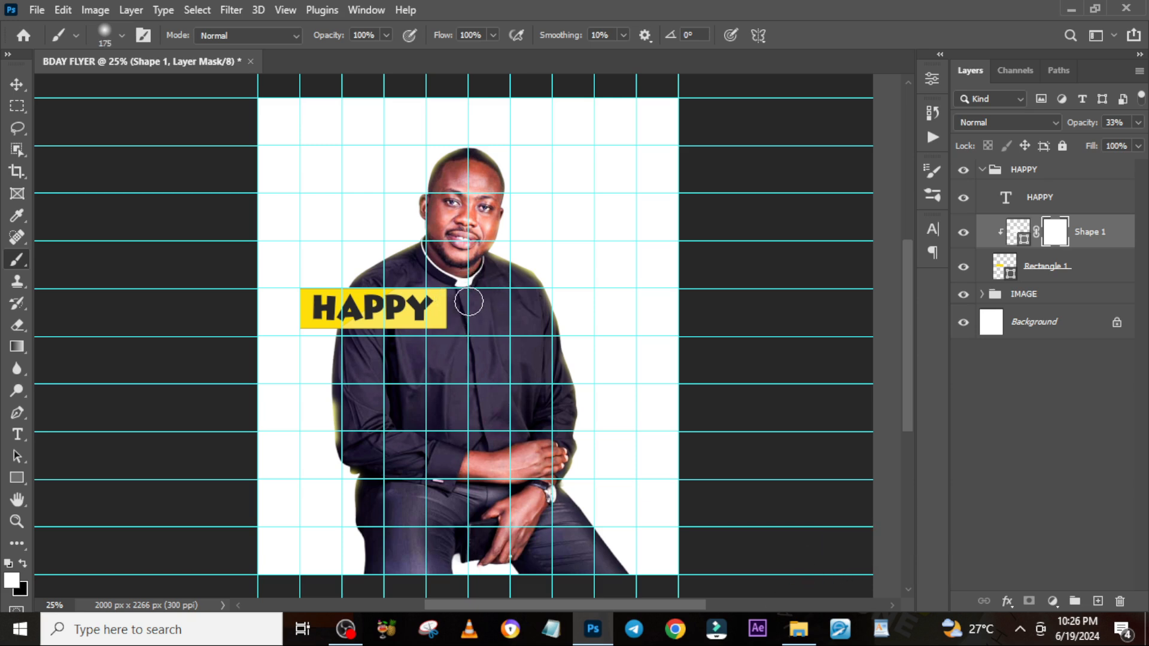
{"action": "key", "text": "bracketright"}
{"action": "left_click", "coordinate": [24, 564]}
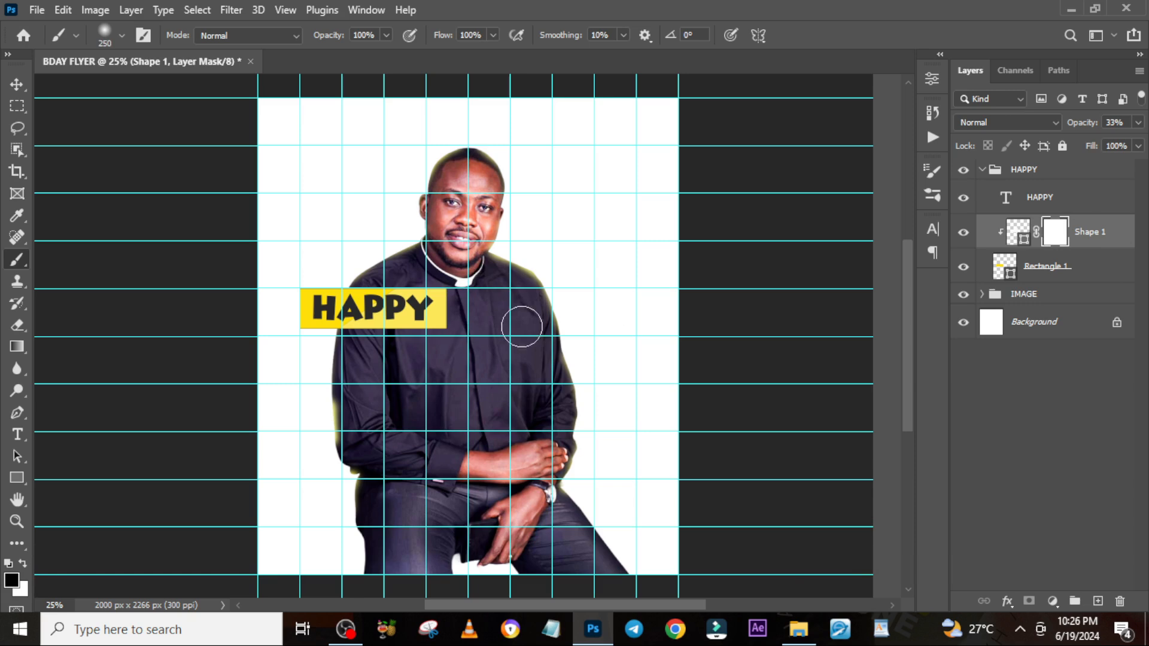
{"action": "mouse_move", "coordinate": [463, 306]}
{"action": "left_mouse_down"}
{"action": "mouse_move", "coordinate": [295, 371]}
{"action": "mouse_move", "coordinate": [464, 302]}
{"action": "left_mouse_up"}
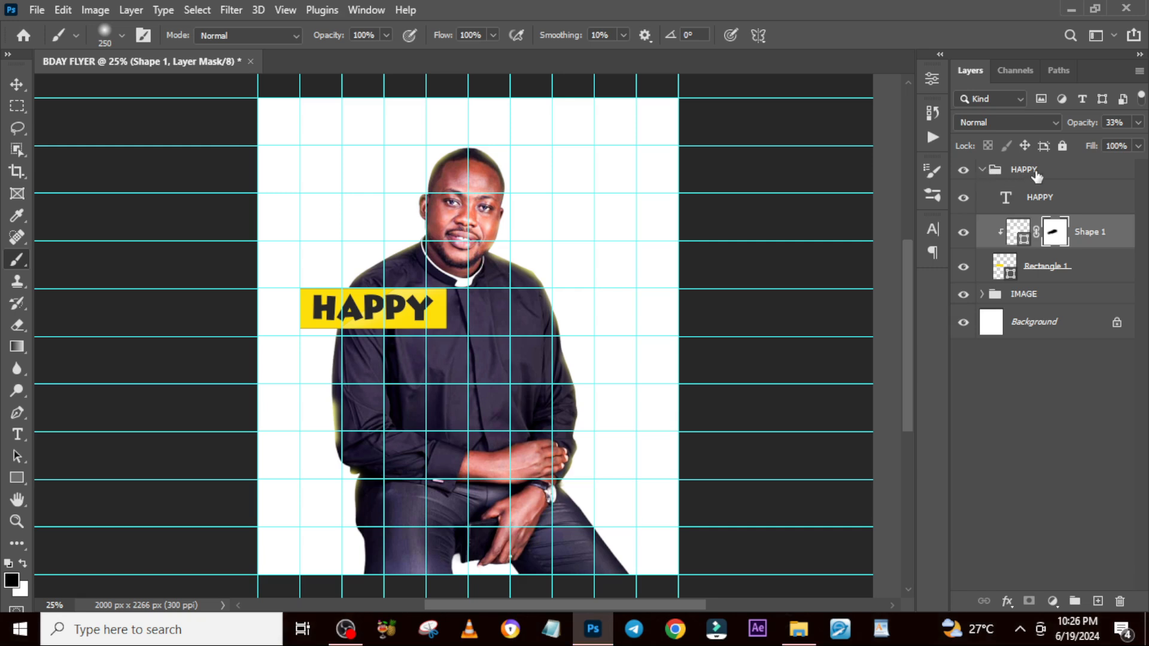
Duplicate the HAPPY group and move the copy directly below the original, down to the next horizontal guide
{"action": "left_click", "coordinate": [981, 170]}
{"action": "key", "text": "ctrl+j"}
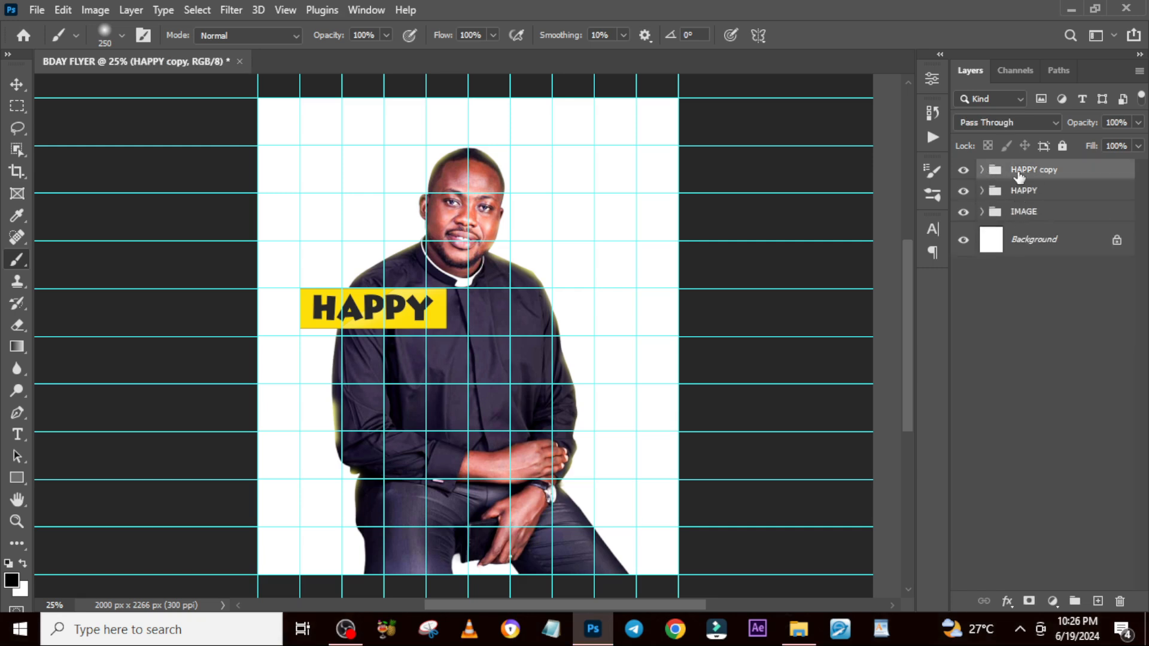
{"action": "key", "text": "v"}
{"action": "left_click_drag", "start_coordinate": [366, 323], "coordinate": [367, 361]}
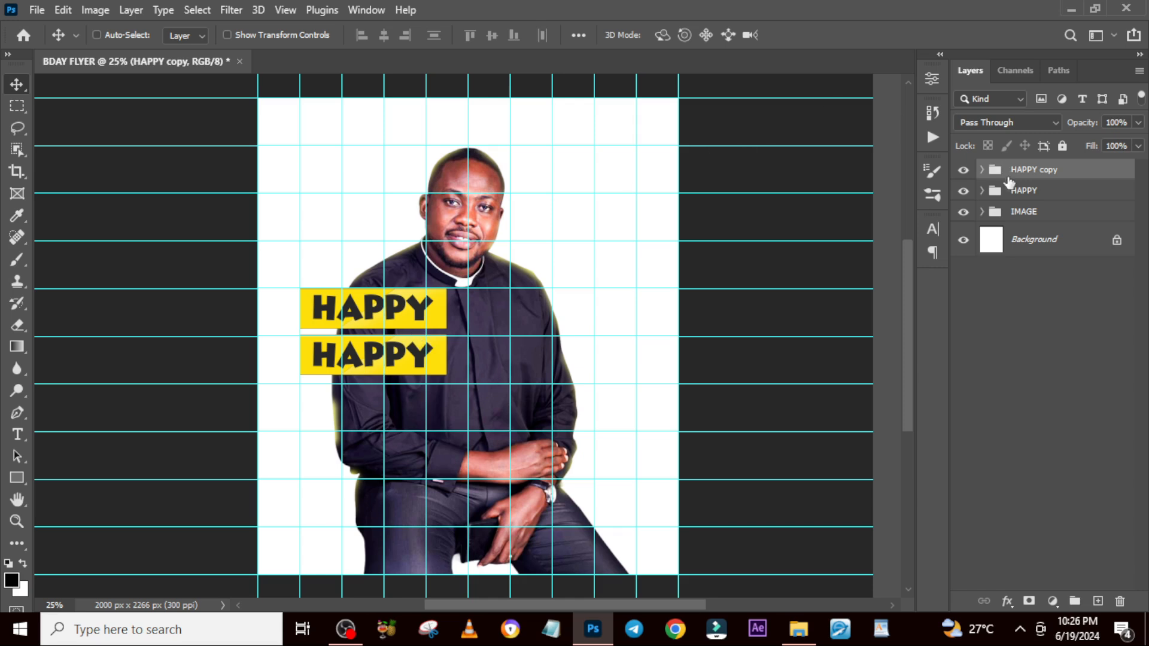
Replace the text in the duplicated group with "birth" and select the yellow rectangle beneath it
{"action": "left_click", "coordinate": [983, 170]}
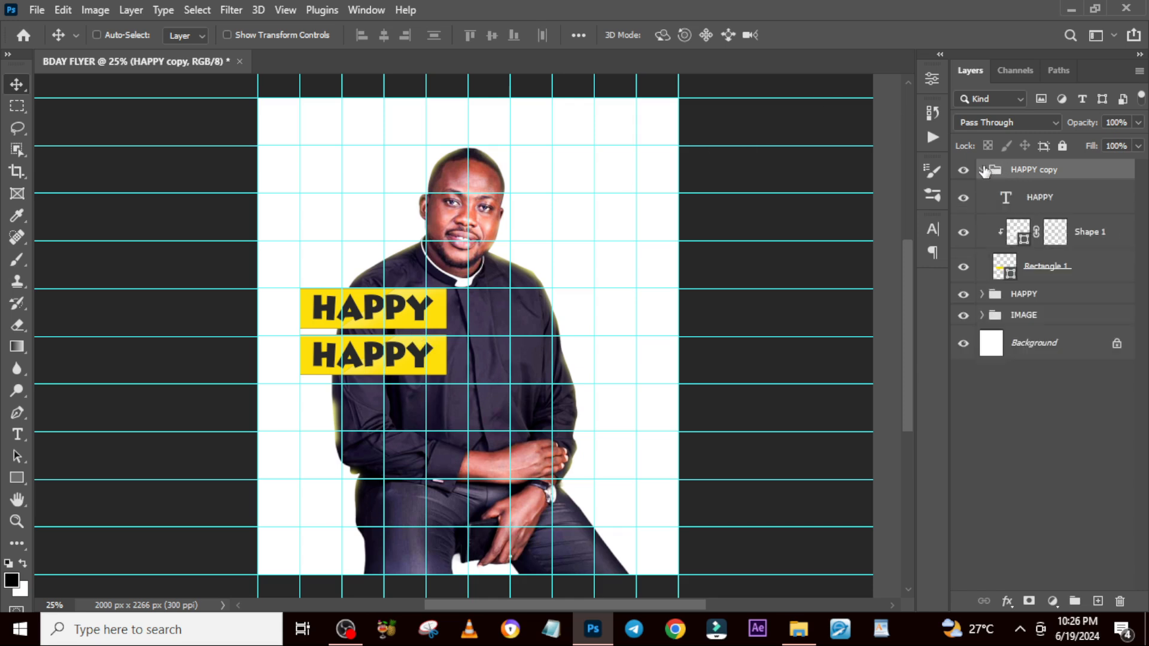
{"action": "double_click", "coordinate": [1005, 199]}
{"action": "type", "text": "birth"}
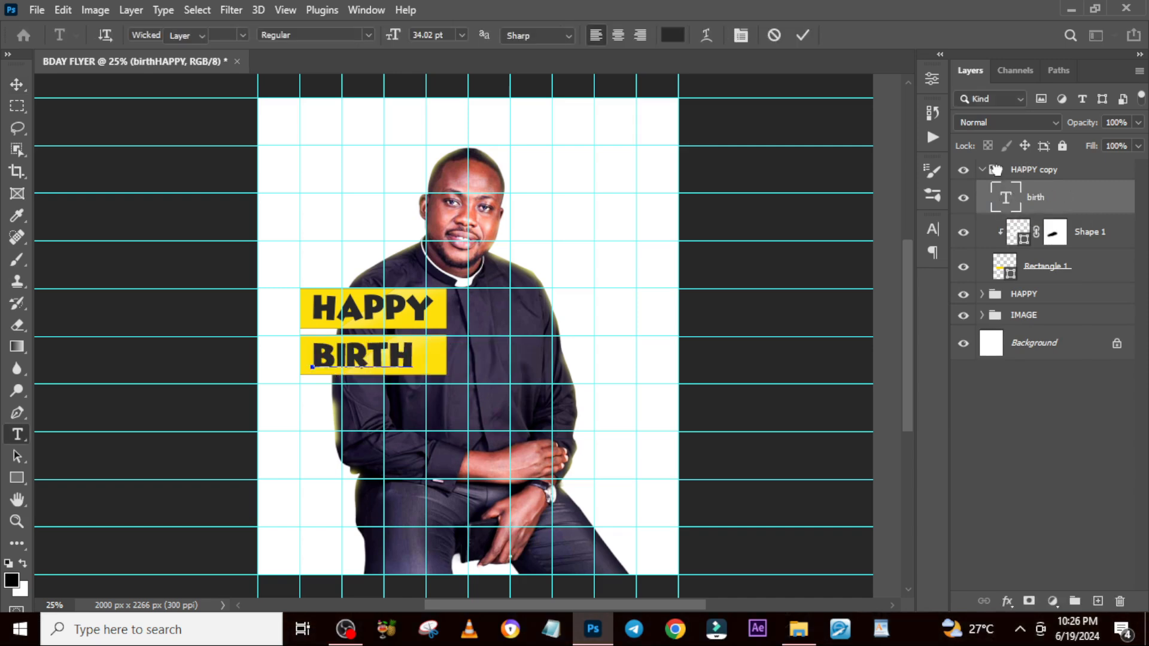
{"action": "key", "text": "ctrl+Return"}
{"action": "key", "text": "v"}
{"action": "left_click", "coordinate": [1043, 276]}
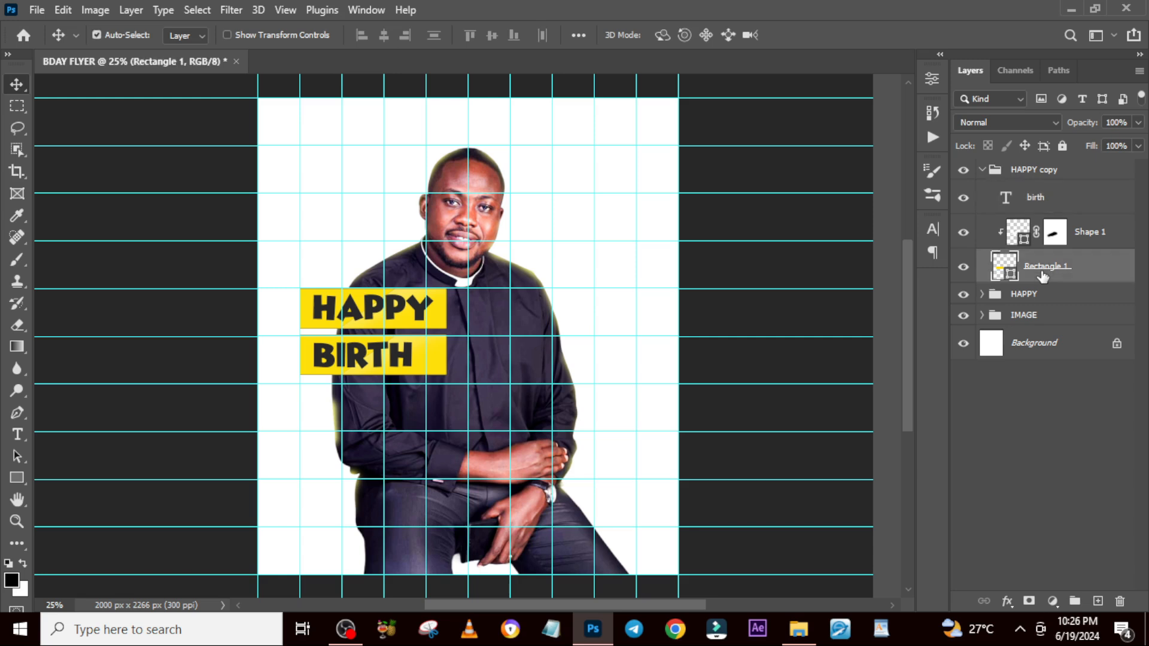
Narrow the yellow rectangle behind BIRTH to about 601 px wide and rename its group "birth"
{"action": "key", "text": "ctrl+t"}
{"action": "left_click_drag", "start_coordinate": [447, 359], "coordinate": [426, 358]}
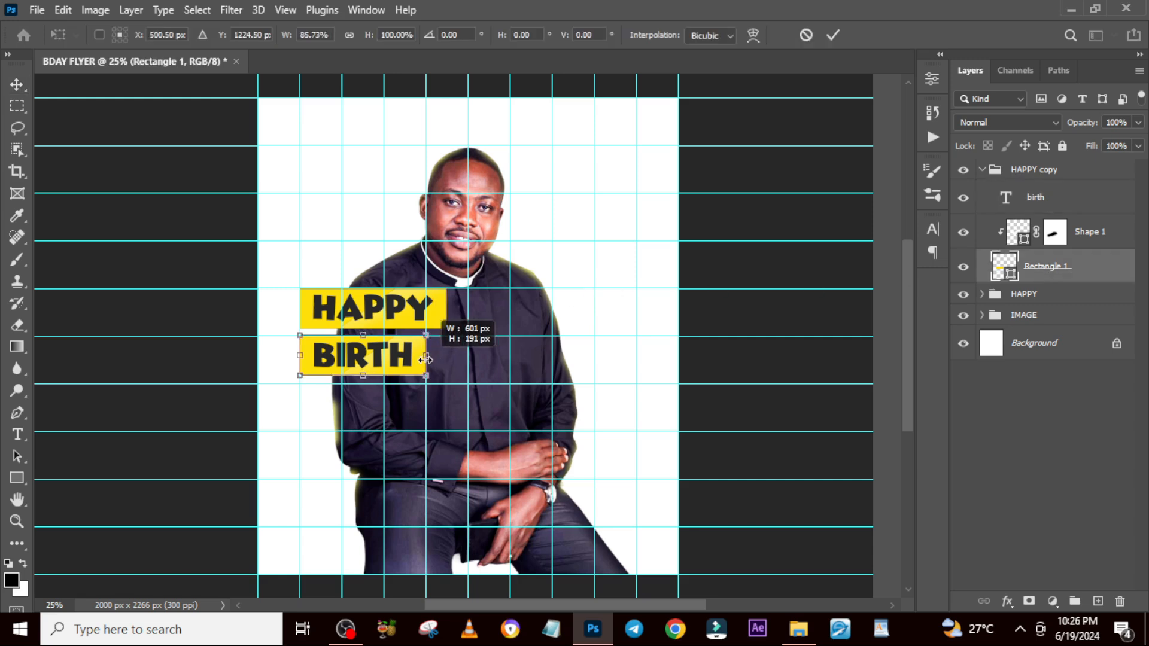
{"action": "key", "text": "Return"}
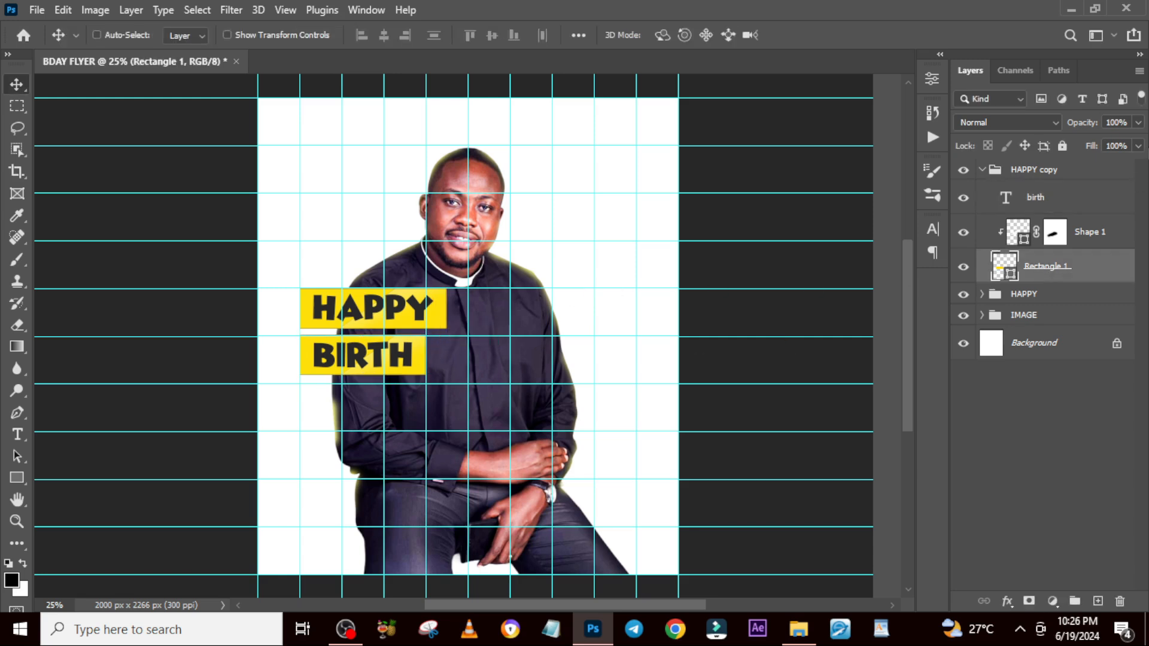
{"action": "double_click", "coordinate": [1026, 172]}
{"action": "type", "text": "birth"}
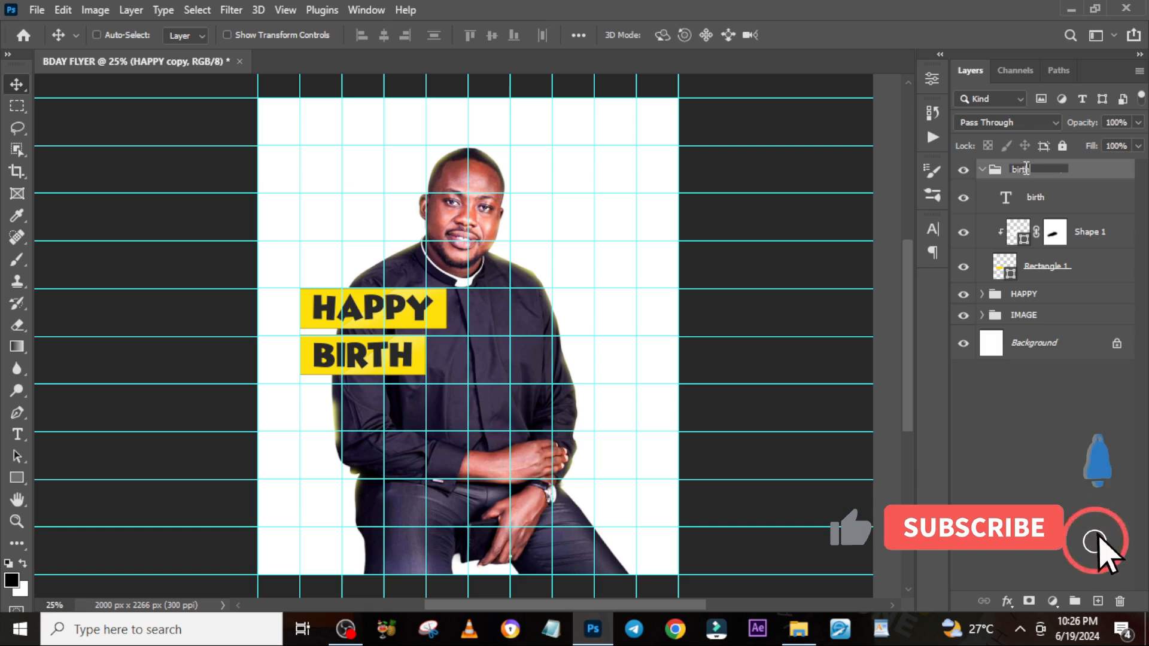
{"action": "key", "text": "Return"}
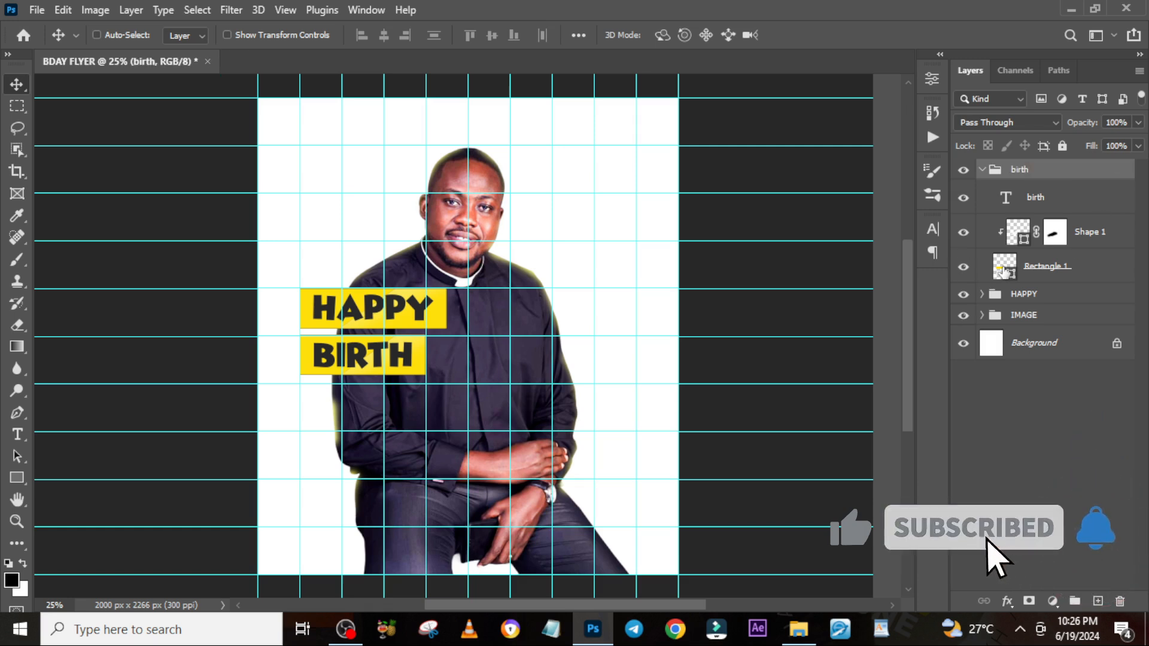
Change the fill colour of the rectangle behind BIRTH to blue 009cff
{"action": "double_click", "coordinate": [1005, 267]}
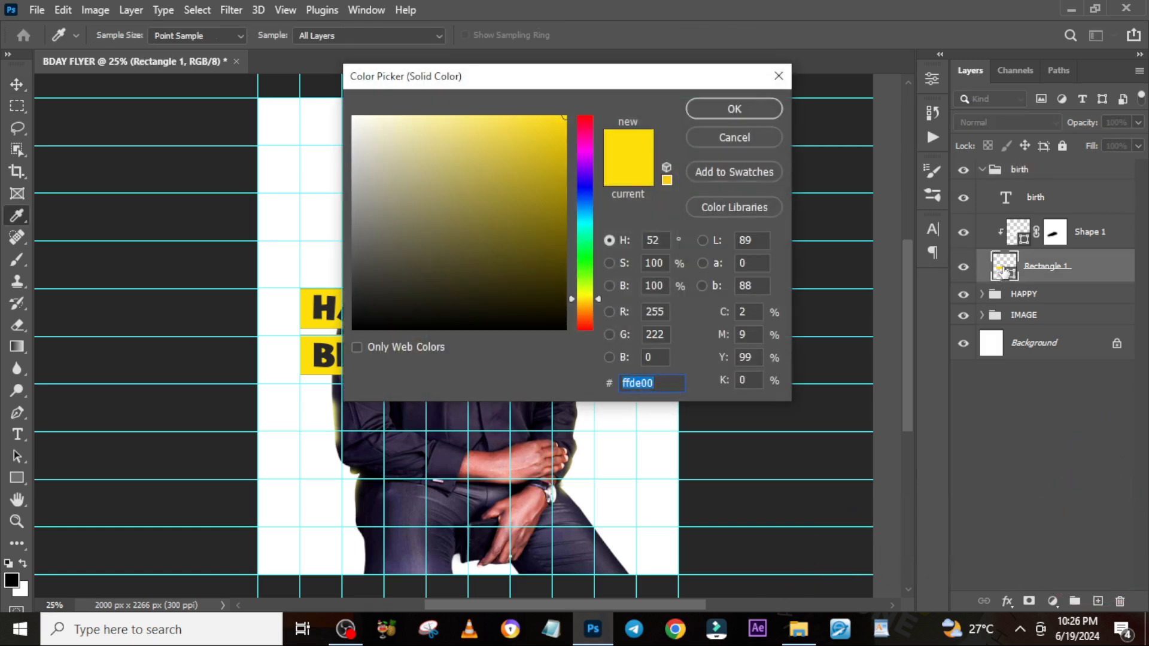
{"action": "type", "text": "009"}
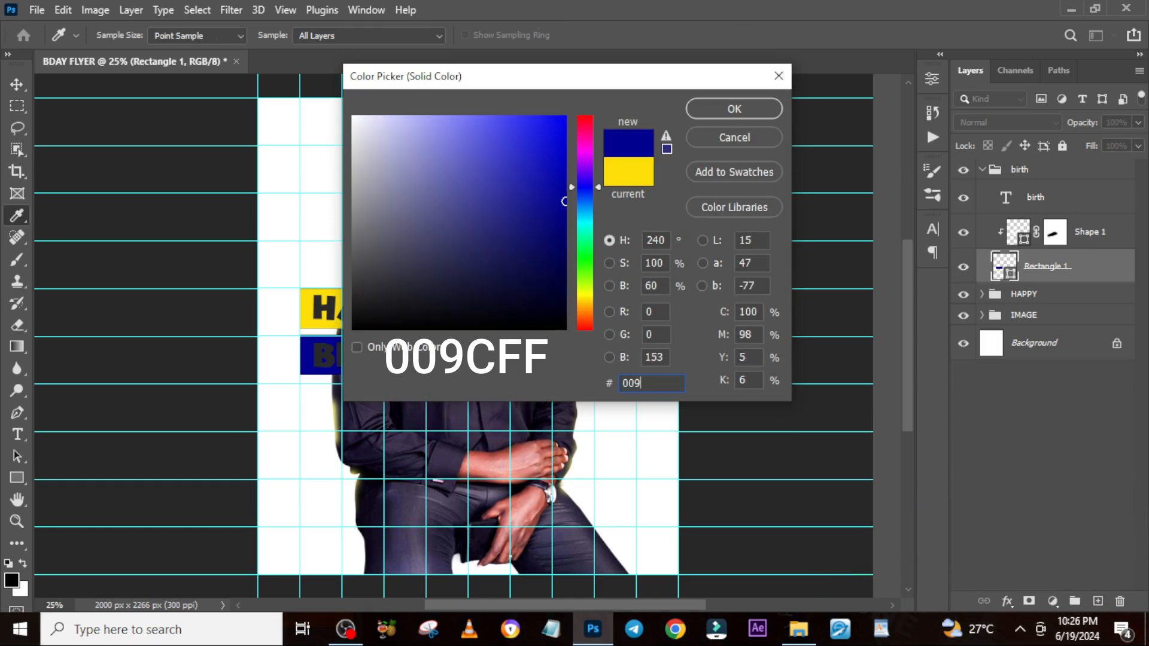
{"action": "type", "text": "cff"}
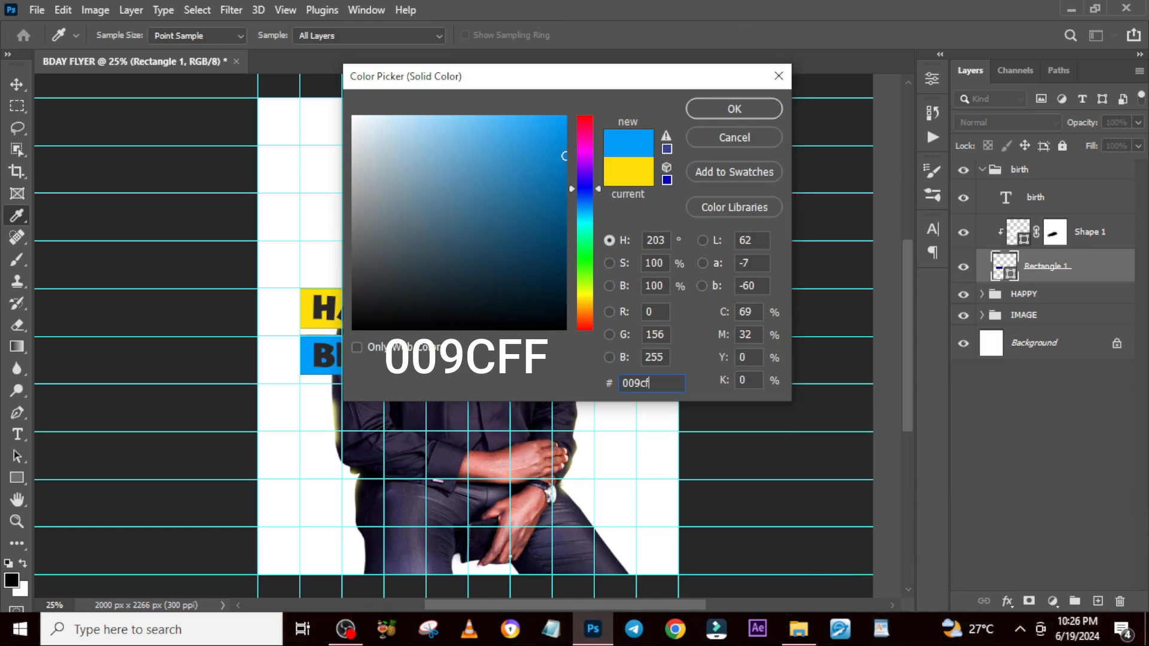
{"action": "left_click", "coordinate": [734, 109]}
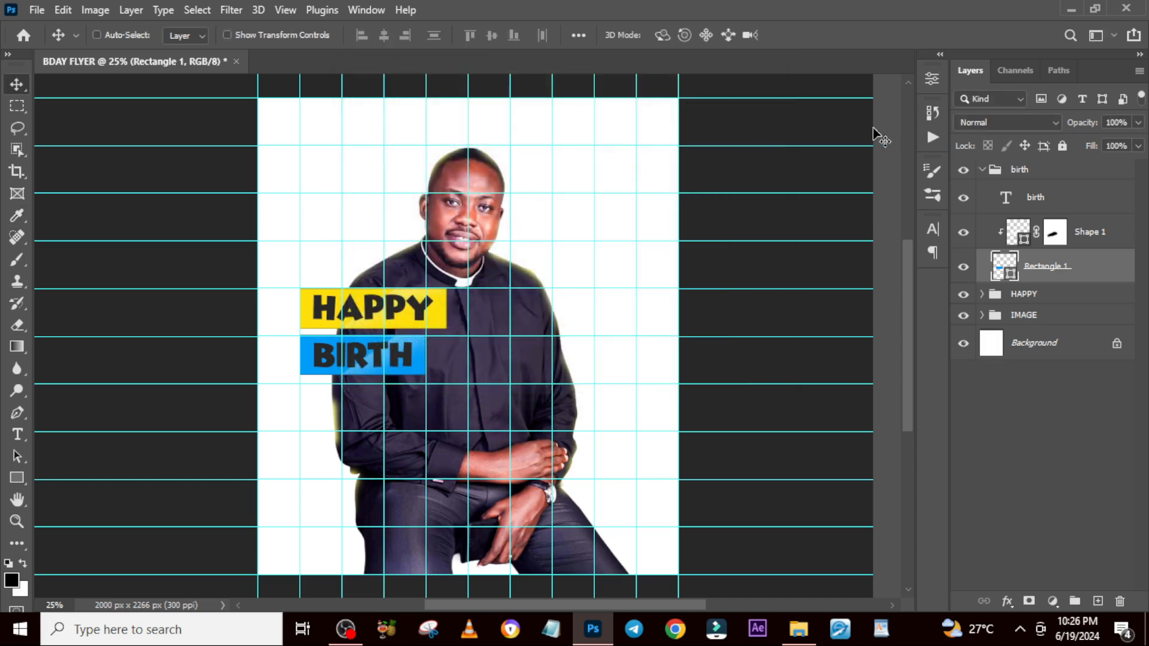
Collapse and duplicate the birth group, and rename the copy "day"
{"action": "left_click", "coordinate": [982, 172]}
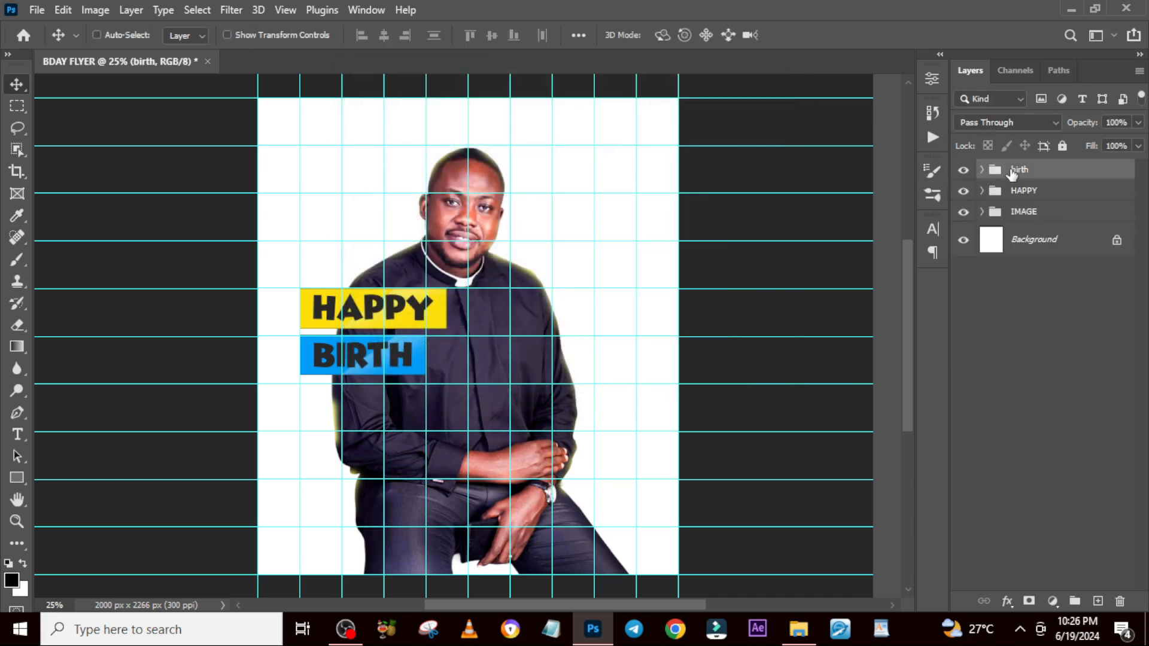
{"action": "key", "text": "ctrl+j"}
{"action": "double_click", "coordinate": [1028, 170]}
{"action": "type", "text": "dav"}
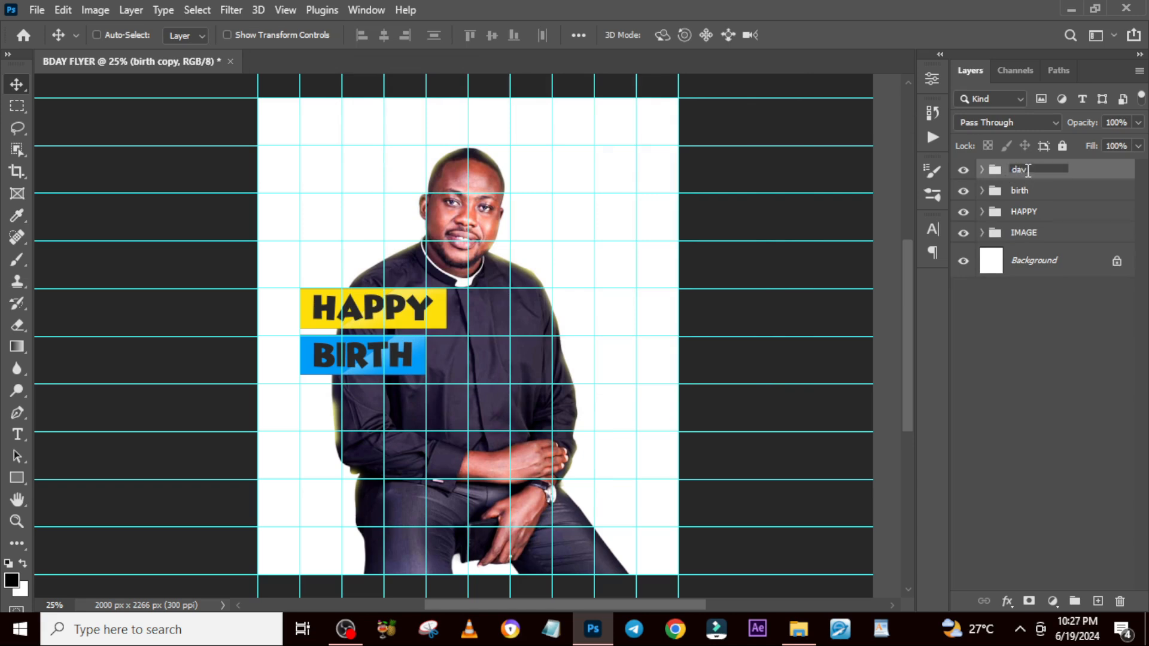
{"action": "double_click", "coordinate": [1028, 170]}
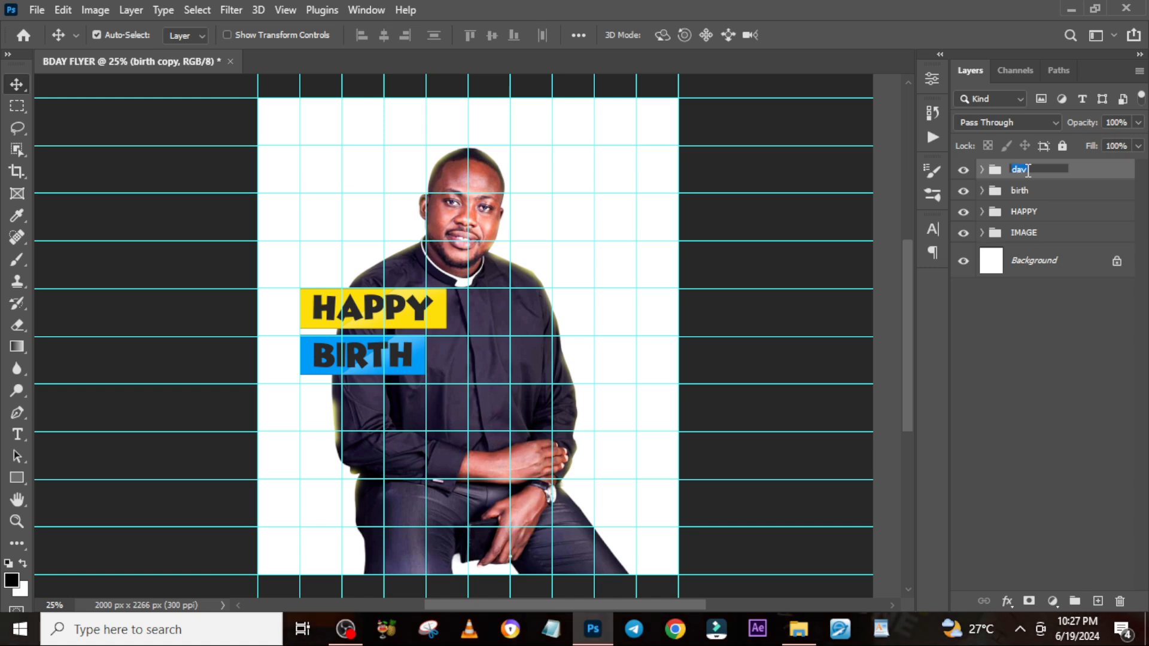
{"action": "type", "text": "day"}
{"action": "key", "text": "Return"}
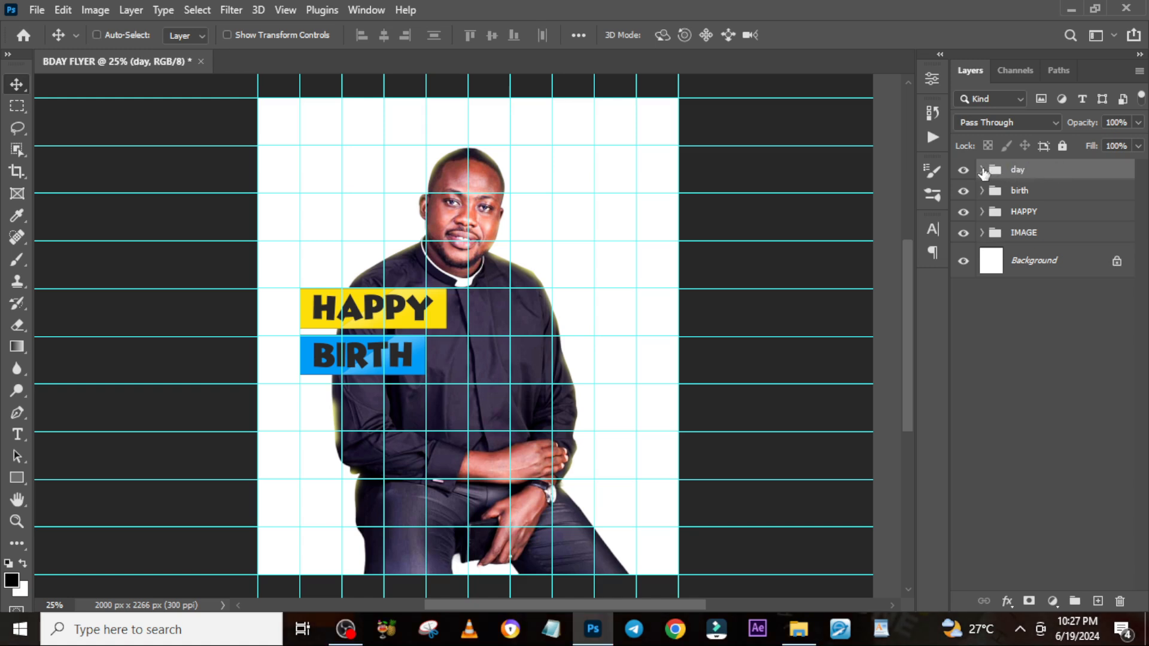
Replace the text in the day group with "day" and collapse the group
{"action": "left_click", "coordinate": [982, 171]}
{"action": "double_click", "coordinate": [1006, 199]}
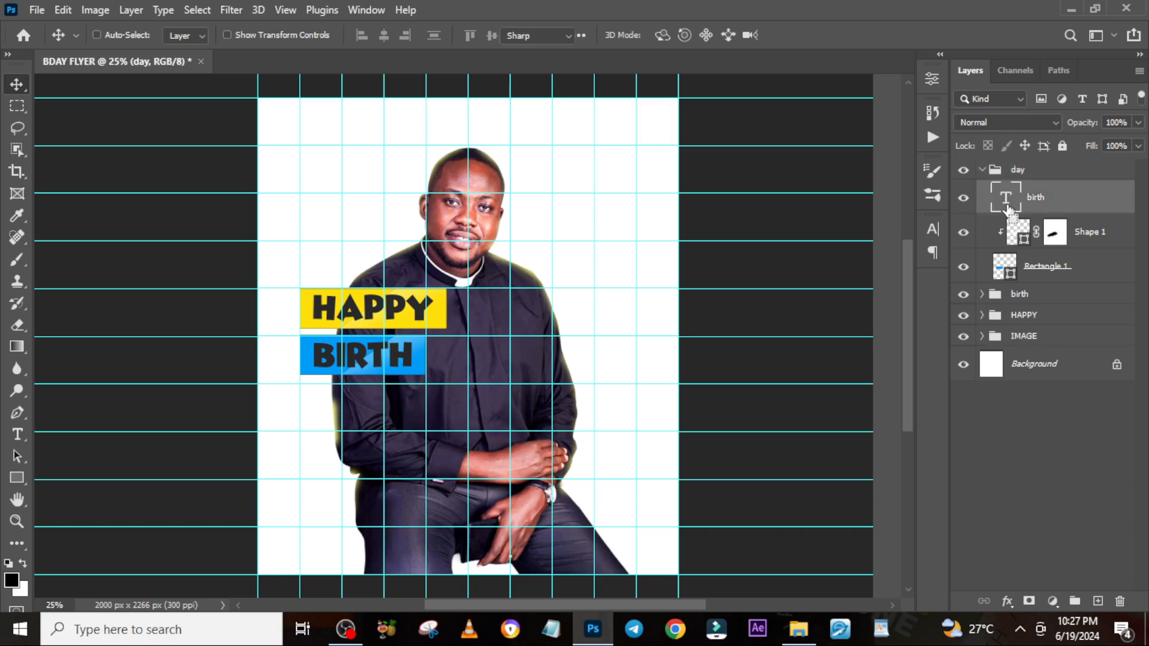
{"action": "type", "text": "day"}
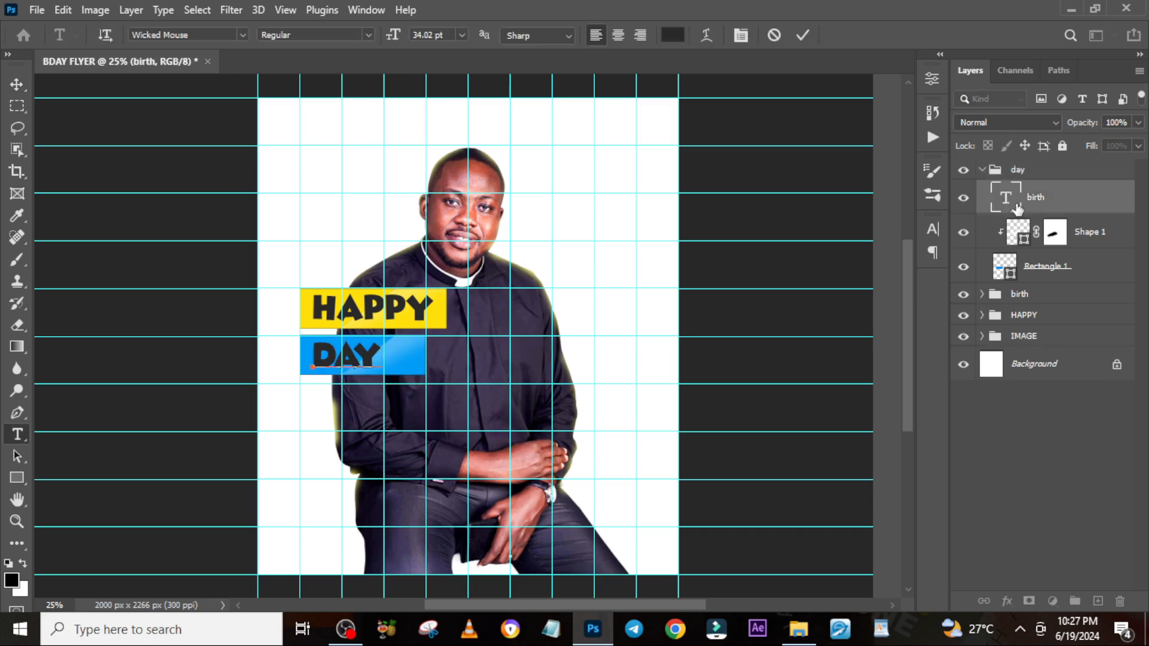
{"action": "key", "text": "ctrl+Return"}
{"action": "left_click", "coordinate": [983, 172]}
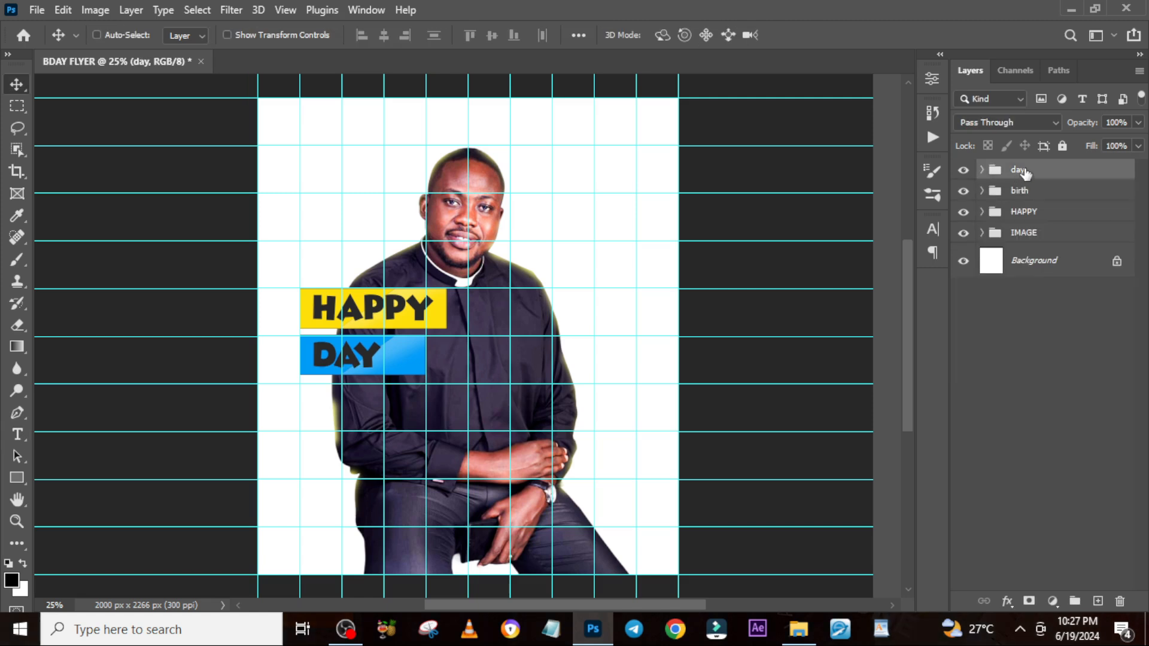
Move the day group straight down below the BIRTH bar, aligning its top edge with the next horizontal guide
{"action": "left_click_drag", "start_coordinate": [375, 357], "coordinate": [376, 398]}
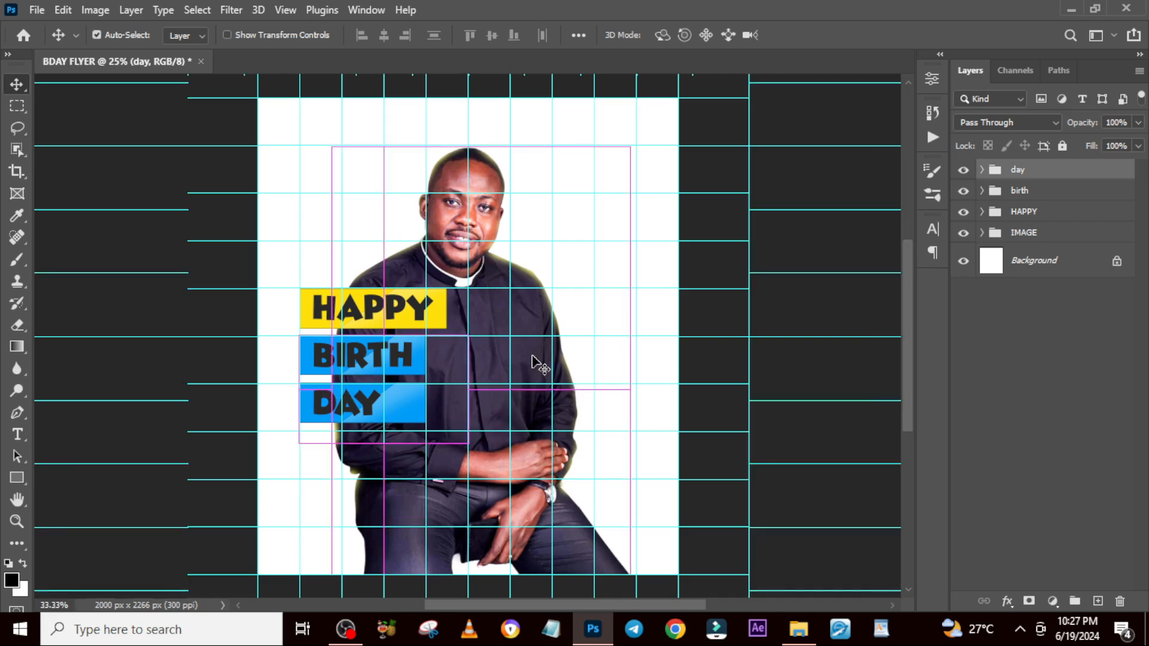
{"action": "key", "text": "ctrl+plus"}
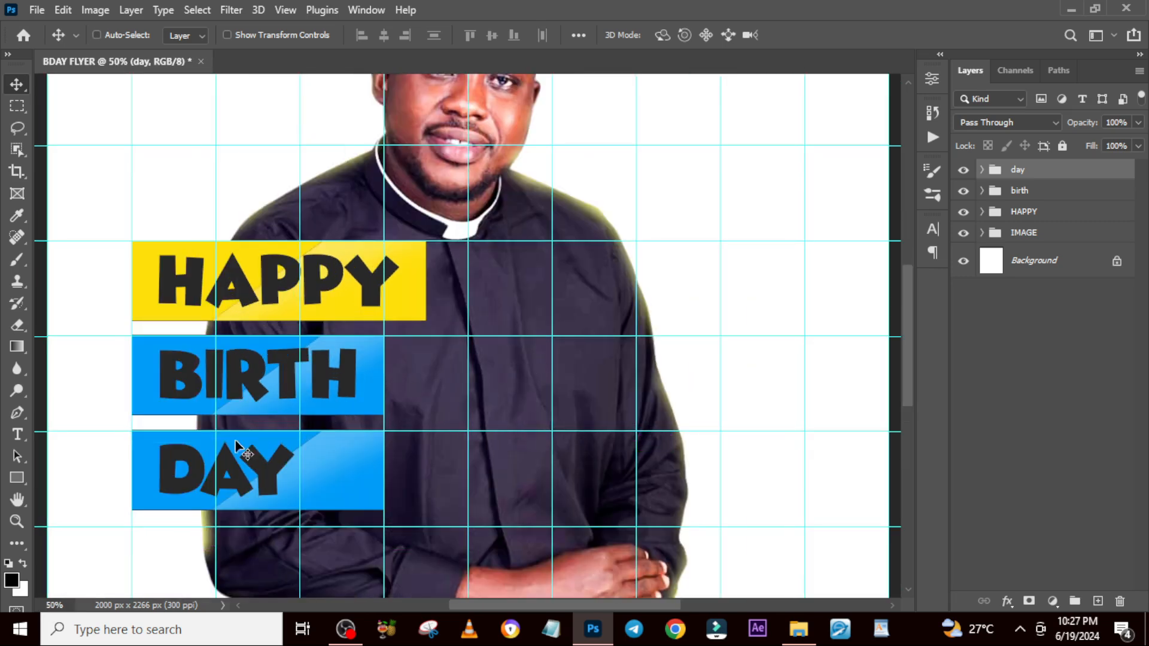
{"action": "left_click_drag", "start_coordinate": [245, 479], "coordinate": [246, 480]}
Narrow the blue rectangle in the day group so it ends just past the word DAY
{"action": "left_click", "coordinate": [981, 173]}
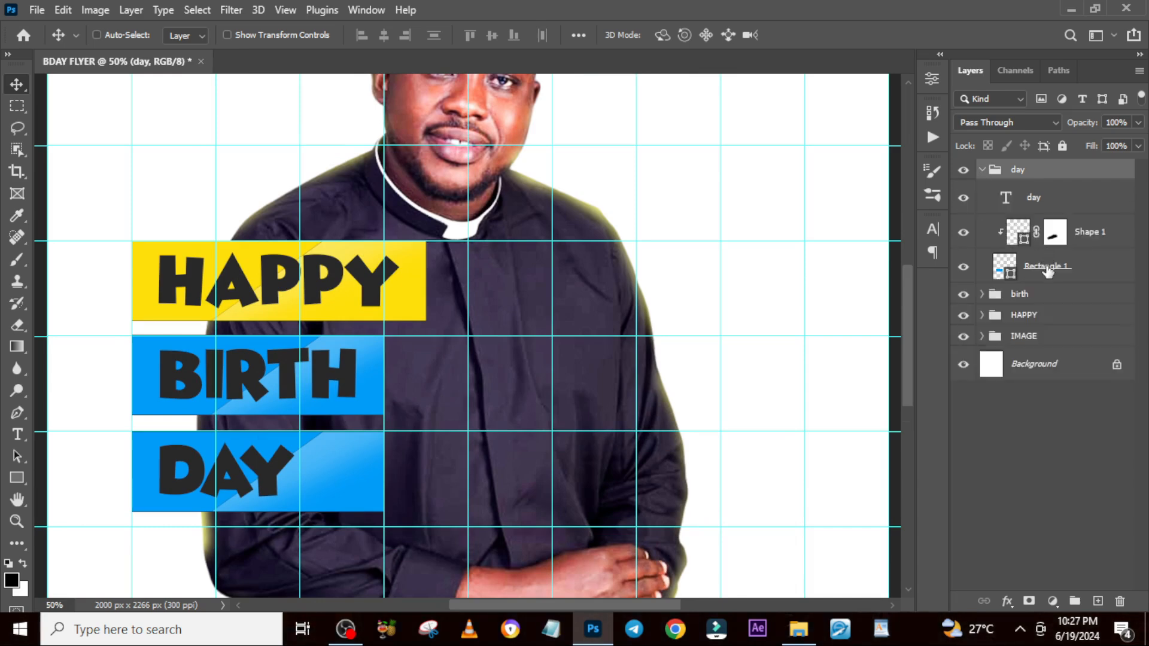
{"action": "left_click", "coordinate": [381, 475], "text": "ctrl"}
{"action": "key", "text": "ctrl+t"}
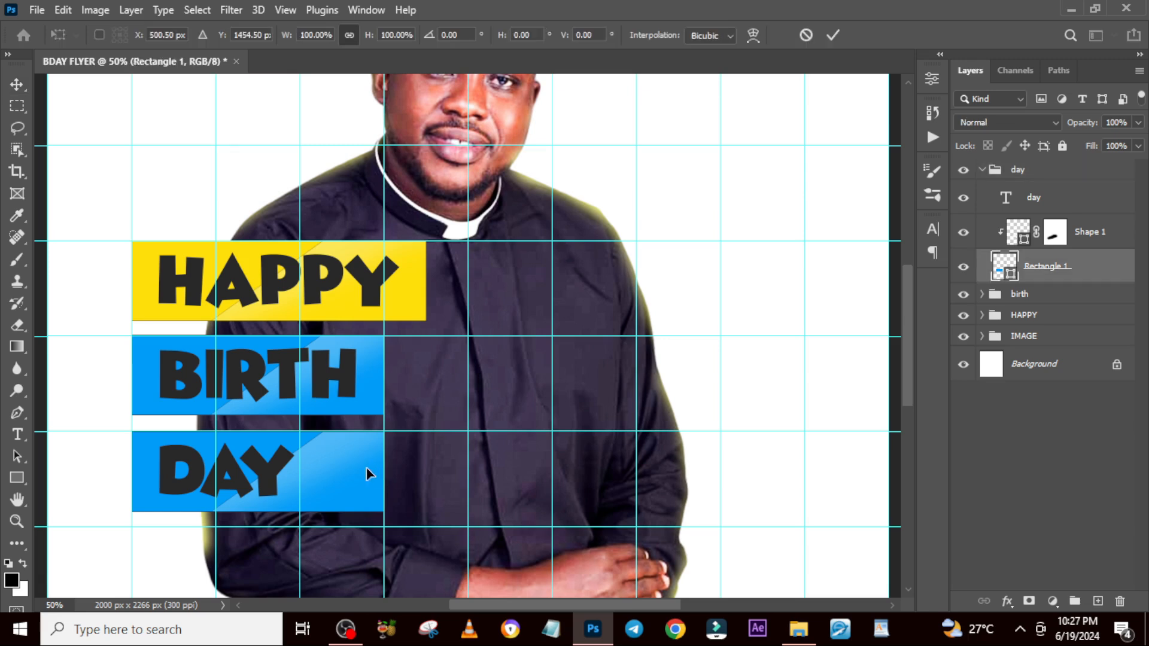
{"action": "left_click_drag", "start_coordinate": [377, 474], "coordinate": [319, 466]}
{"action": "key", "text": "Return"}
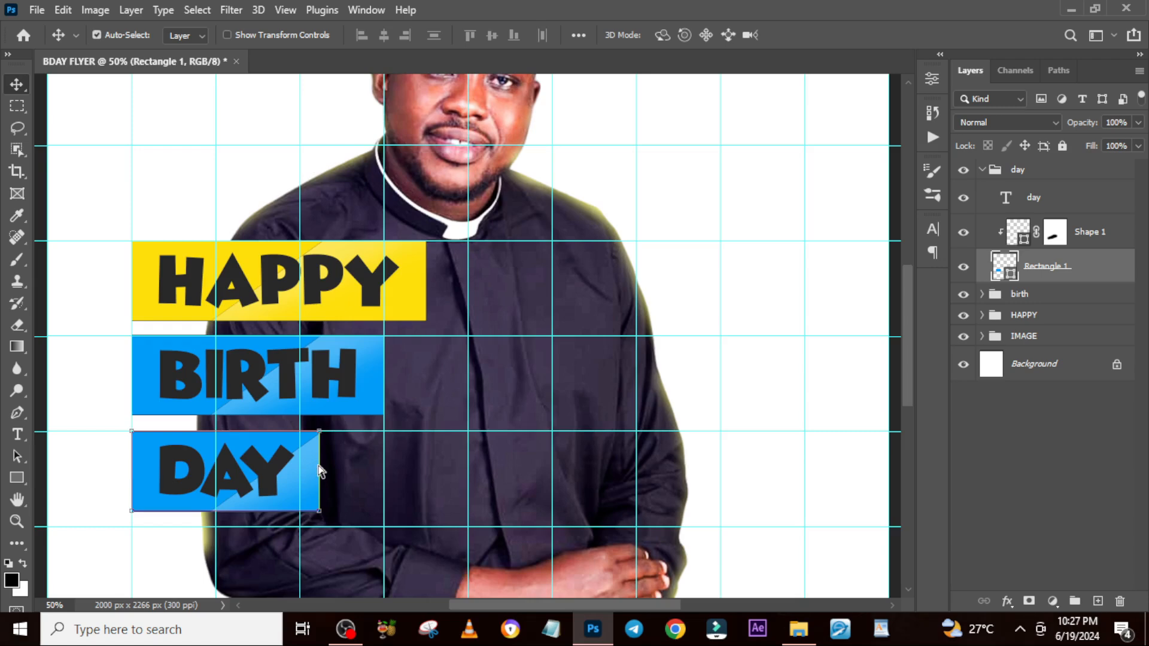
Change the fill colour of the rectangle behind DAY to orange-red ff3600
{"action": "key", "text": "ctrl+0"}
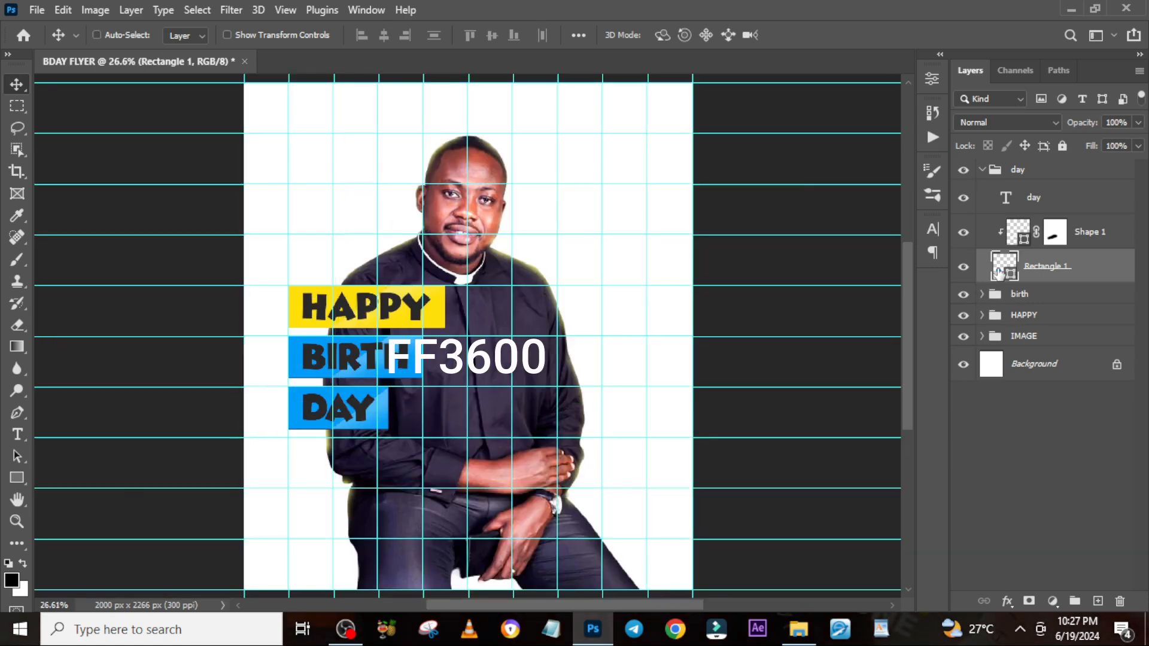
{"action": "double_click", "coordinate": [998, 271]}
{"action": "type", "text": "ff"}
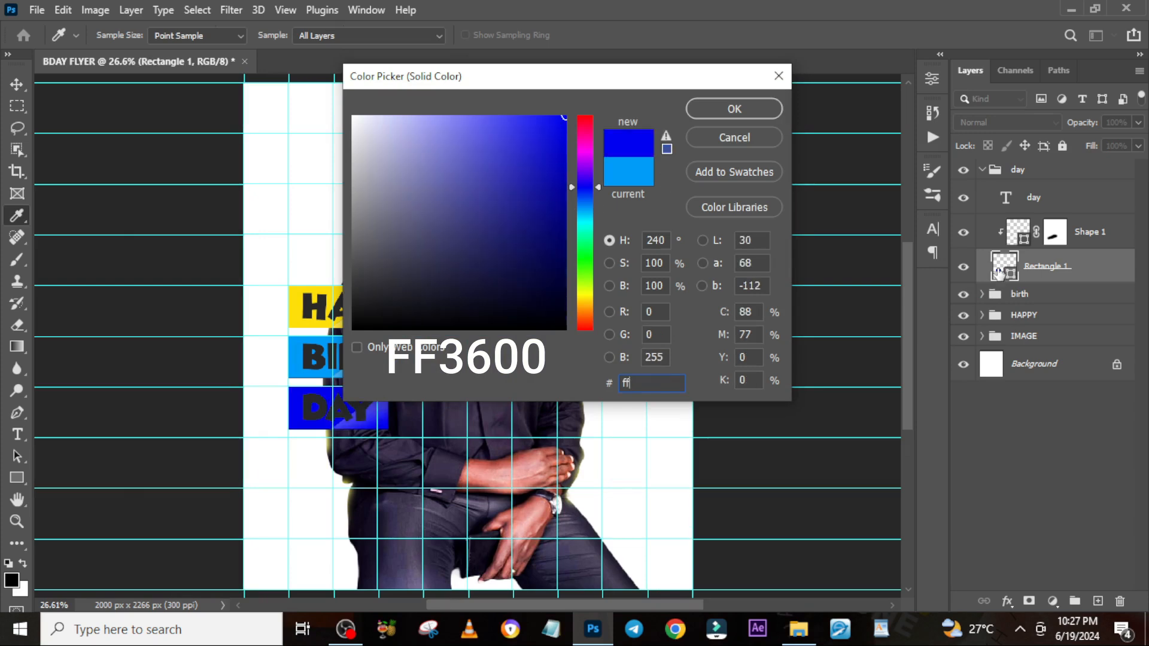
{"action": "type", "text": "36"}
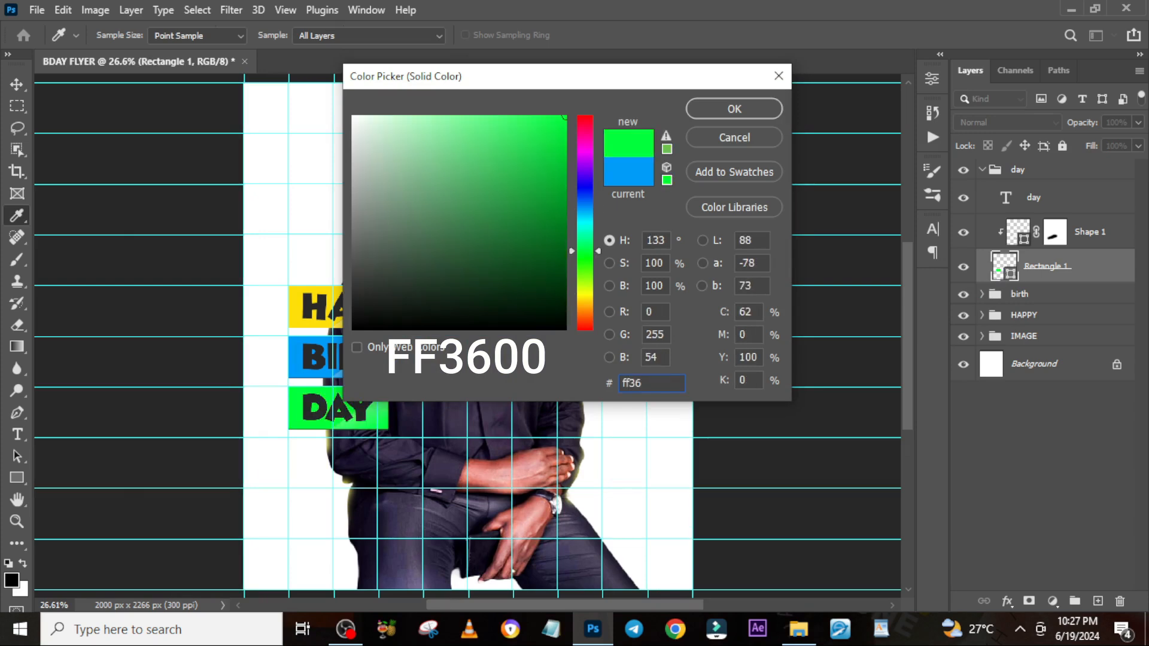
{"action": "type", "text": "00"}
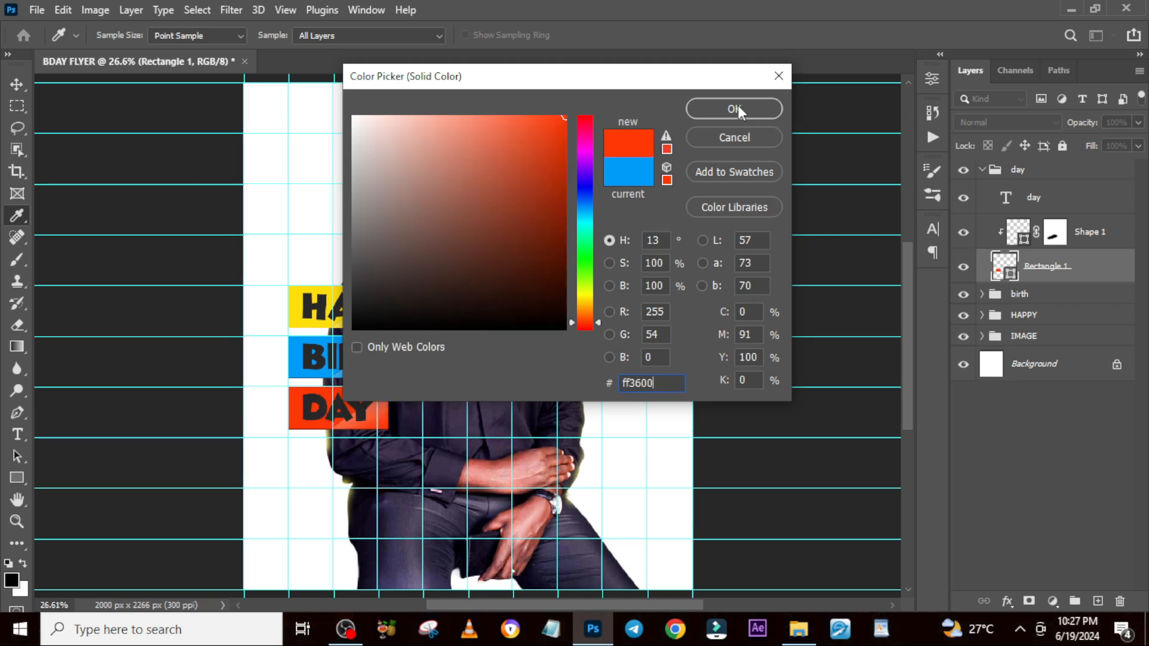
{"action": "key", "text": "Return"}
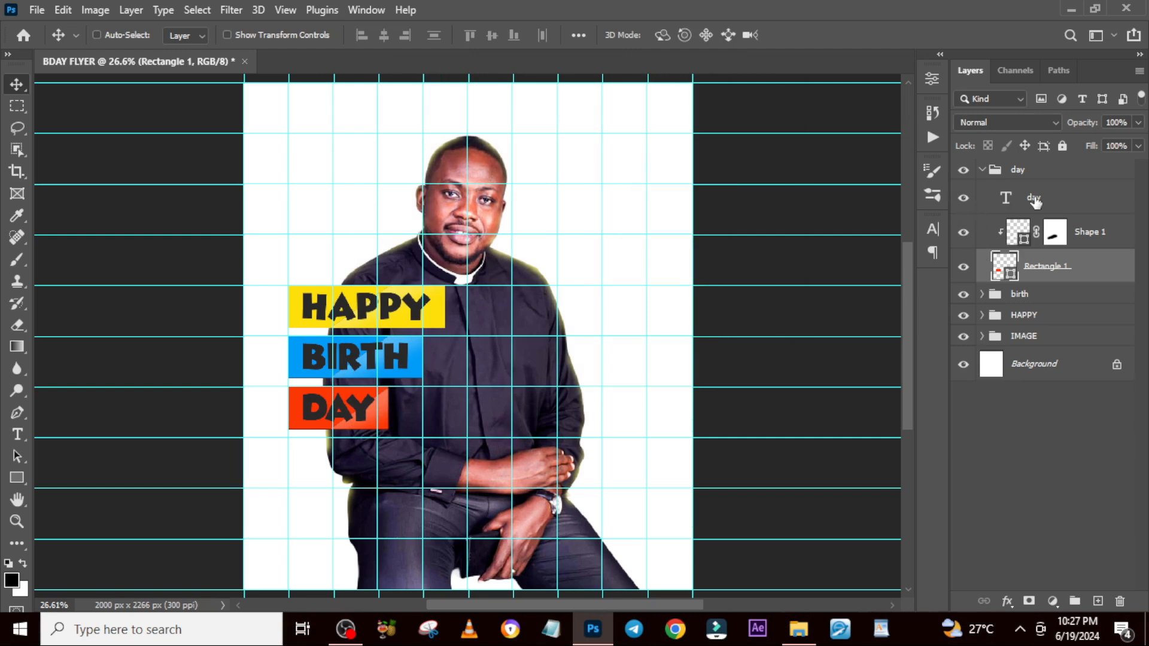
Set the colour of the DAY text to white and collapse the day group
{"action": "left_click", "coordinate": [1034, 203]}
{"action": "left_click", "coordinate": [933, 229]}
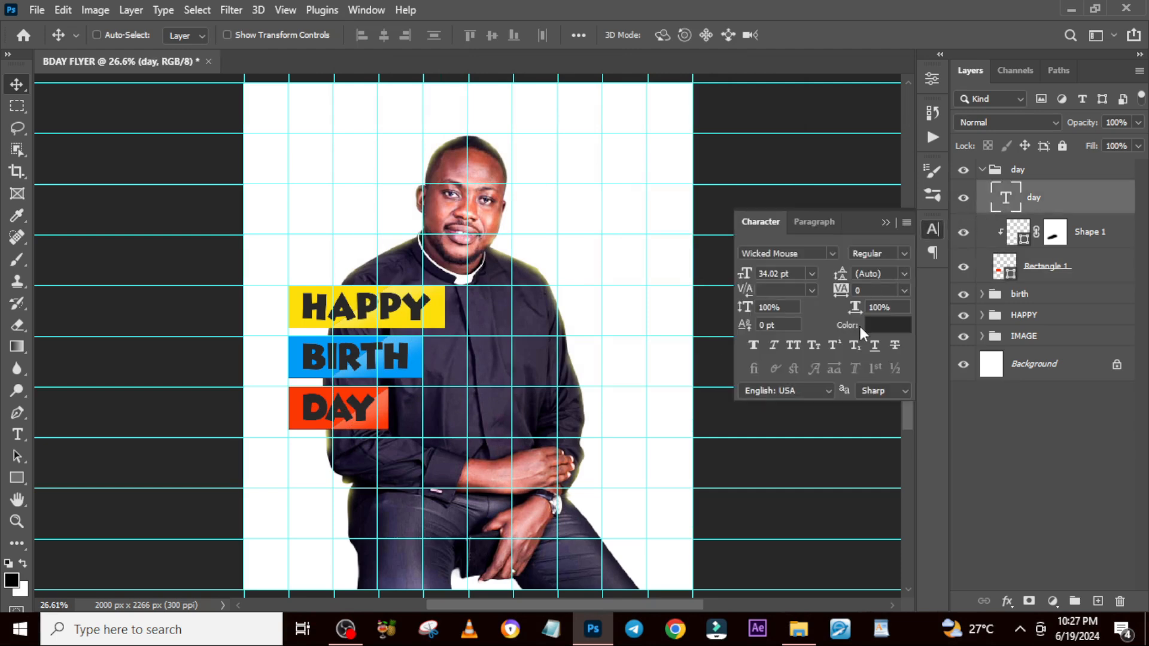
{"action": "left_click", "coordinate": [882, 326]}
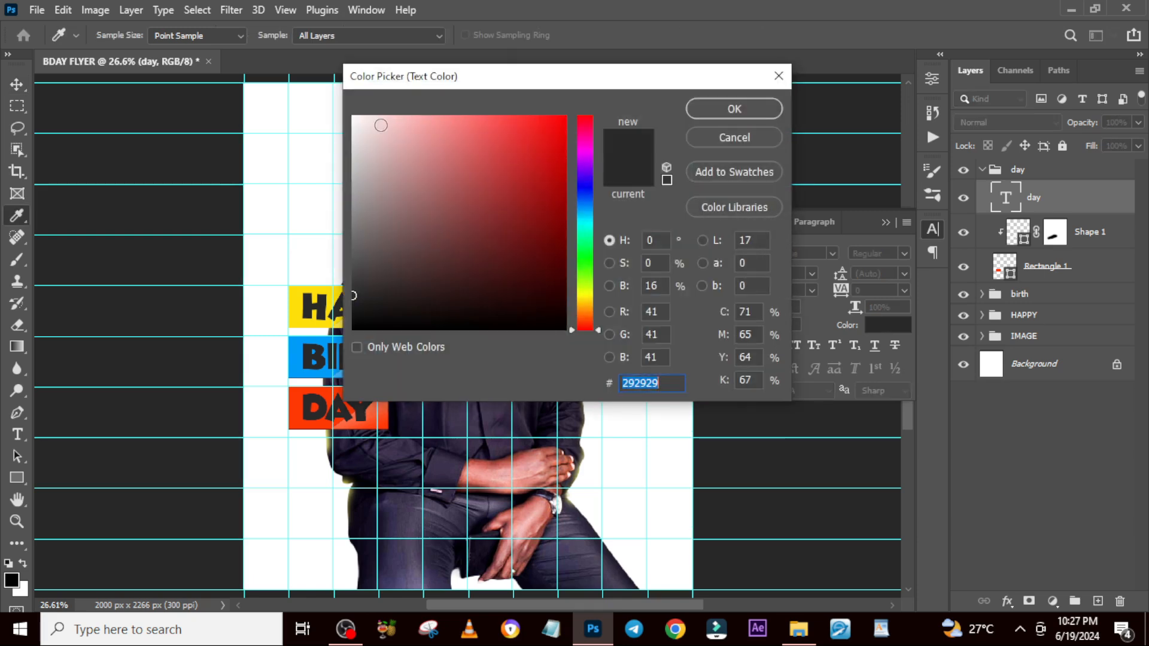
{"action": "left_click_drag", "start_coordinate": [381, 125], "coordinate": [348, 113]}
{"action": "left_click", "coordinate": [717, 108]}
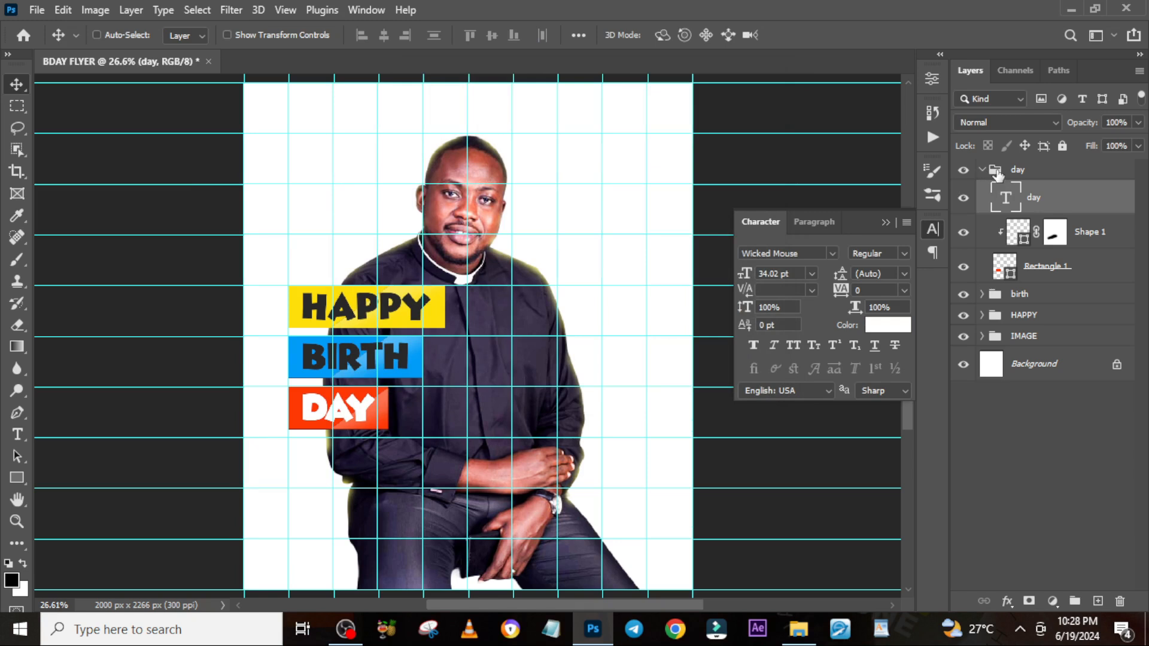
{"action": "left_click", "coordinate": [983, 171]}
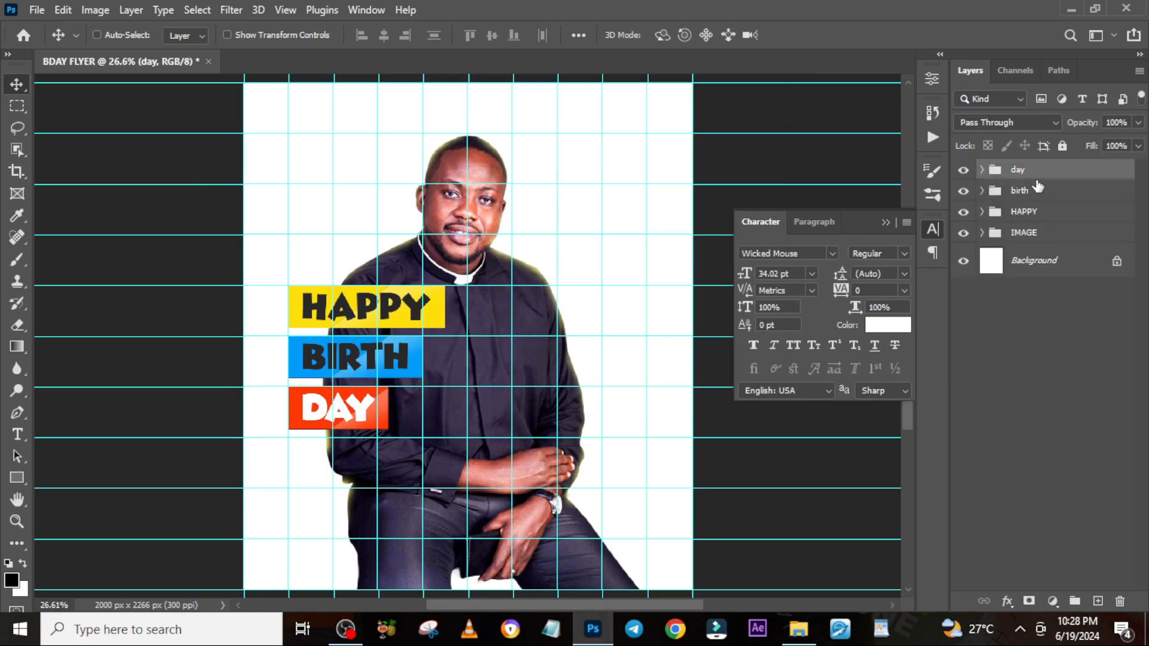
Switch to File Explorer and place the "Group 1 copy" image into the flyer directly above the Background layer
{"action": "left_click", "coordinate": [1013, 261]}
{"action": "key", "text": "ctrl+minus"}
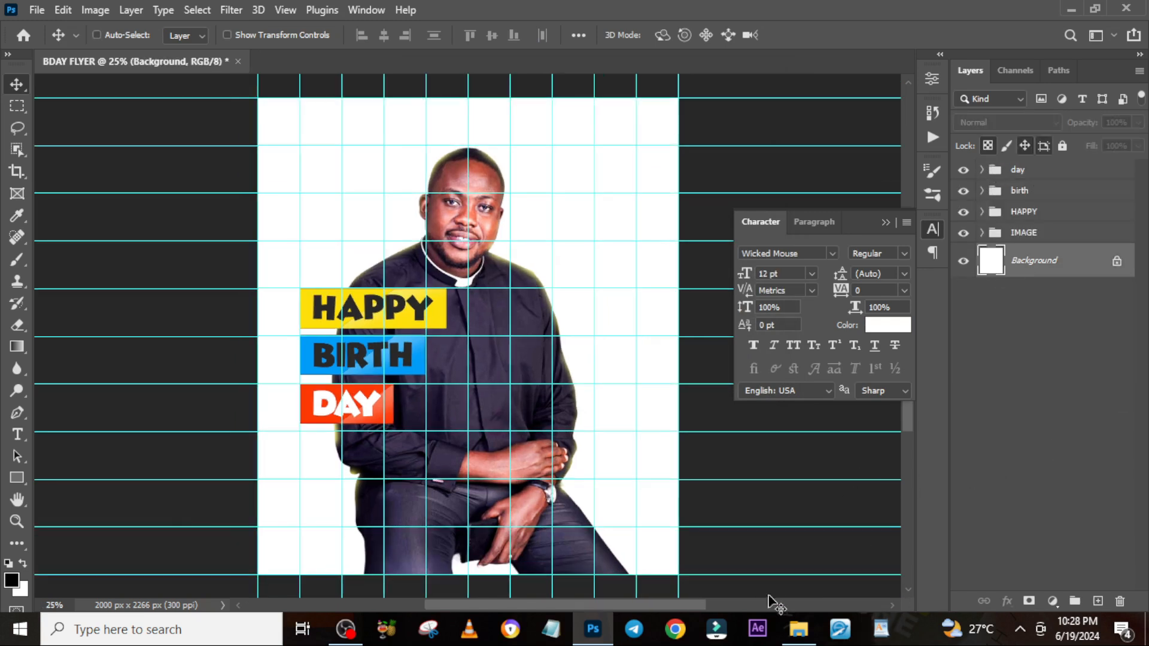
{"action": "left_click", "coordinate": [799, 628]}
{"action": "left_click", "coordinate": [633, 217]}
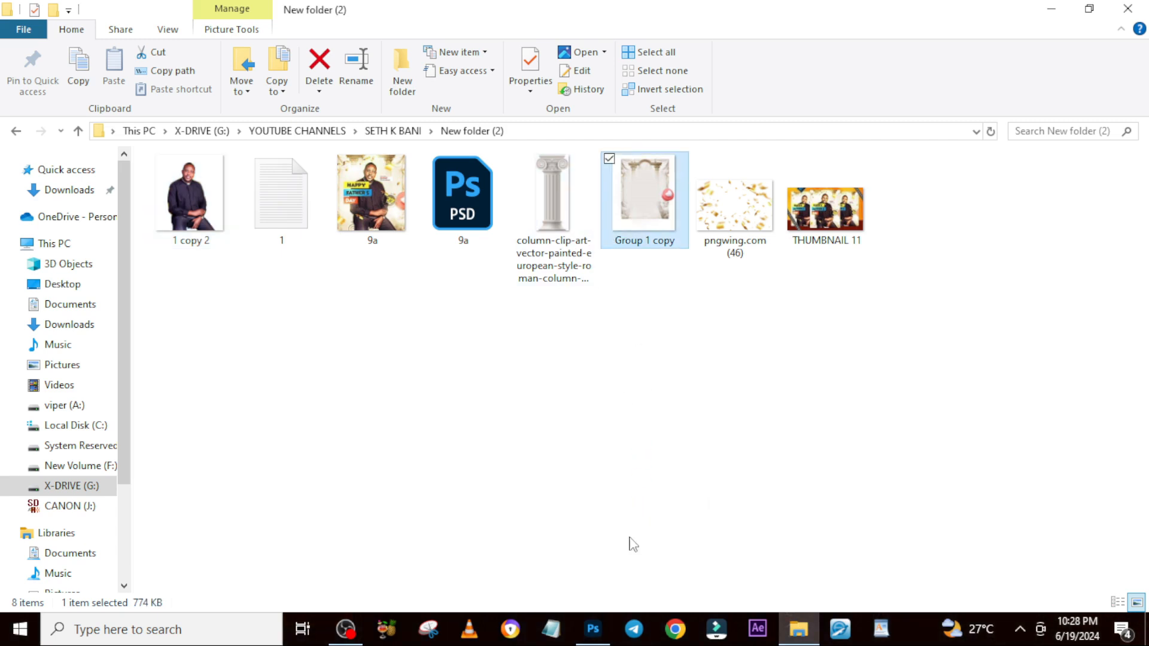
{"action": "left_click_drag", "start_coordinate": [648, 246], "coordinate": [532, 456]}
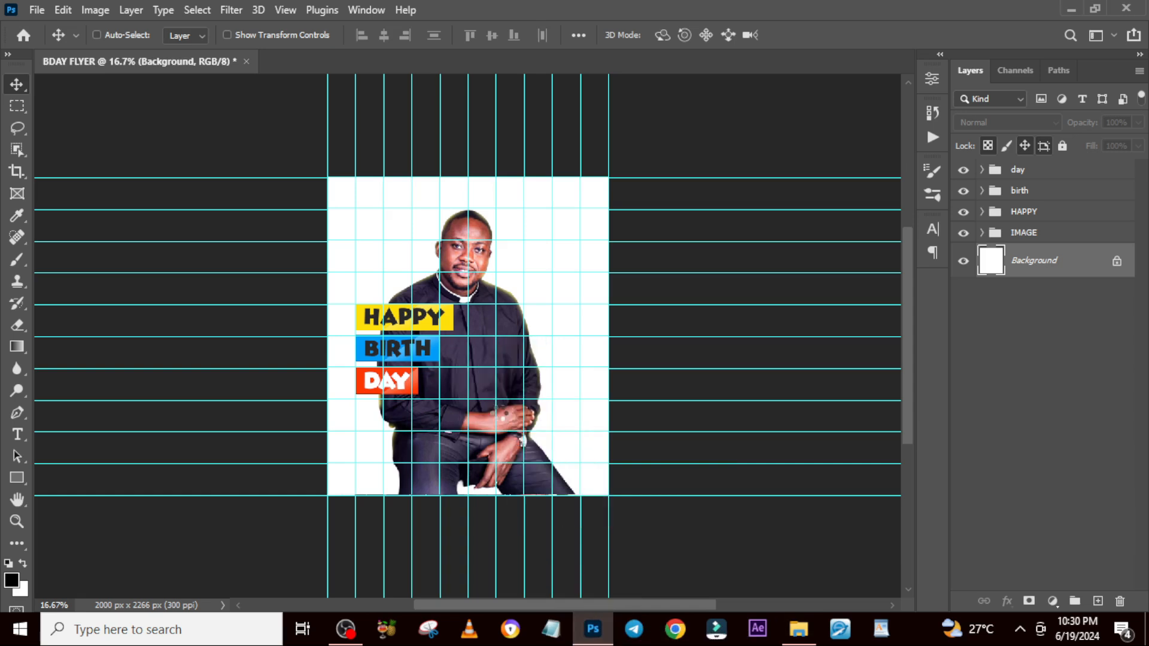
Enlarge and reposition the placed column backdrop so it covers the whole canvas behind the portrait
{"action": "left_click_drag", "start_coordinate": [597, 495], "coordinate": [662, 568]}
{"action": "left_click_drag", "start_coordinate": [487, 140], "coordinate": [487, 184]}
{"action": "left_click_drag", "start_coordinate": [661, 136], "coordinate": [672, 121]}
{"action": "key", "text": "Return"}
{"action": "key", "text": "ctrl+0"}
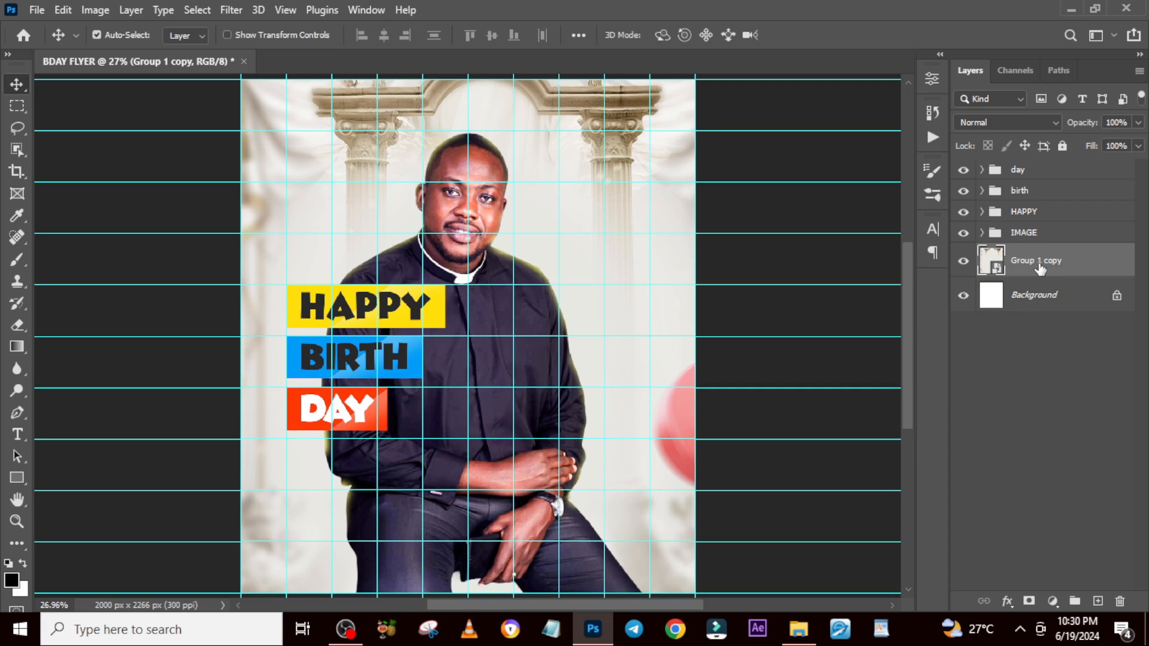
Group the backdrop layer and name the group "BG"
{"action": "key", "text": "ctrl+g"}
{"action": "double_click", "coordinate": [1034, 253]}
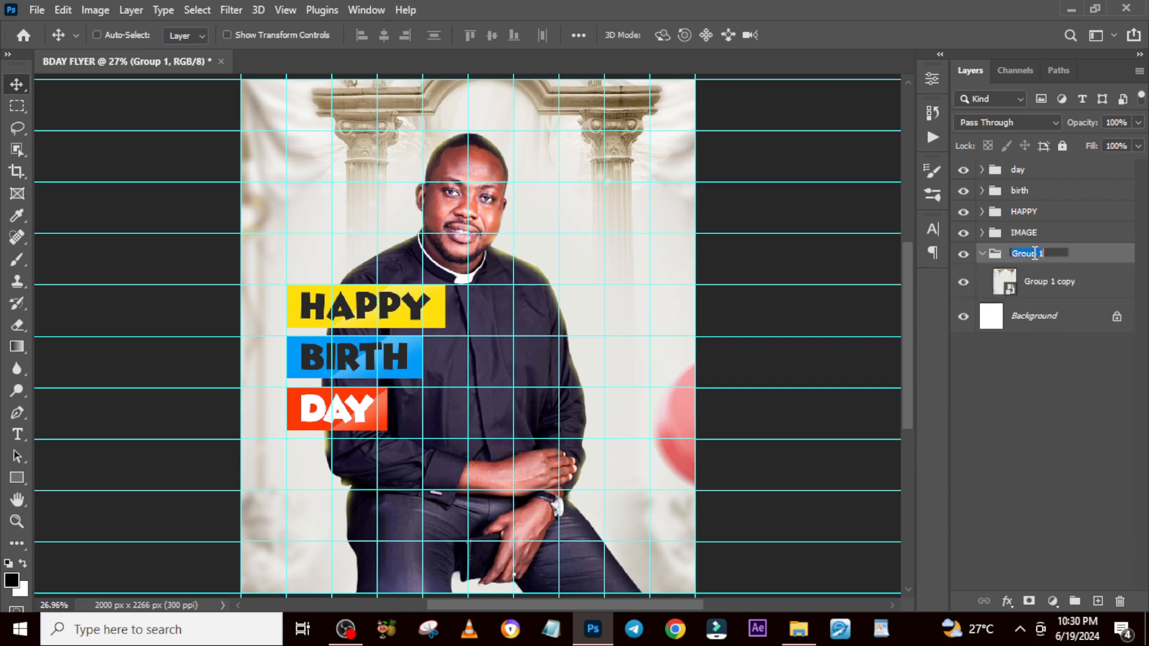
{"action": "key", "text": "Return"}
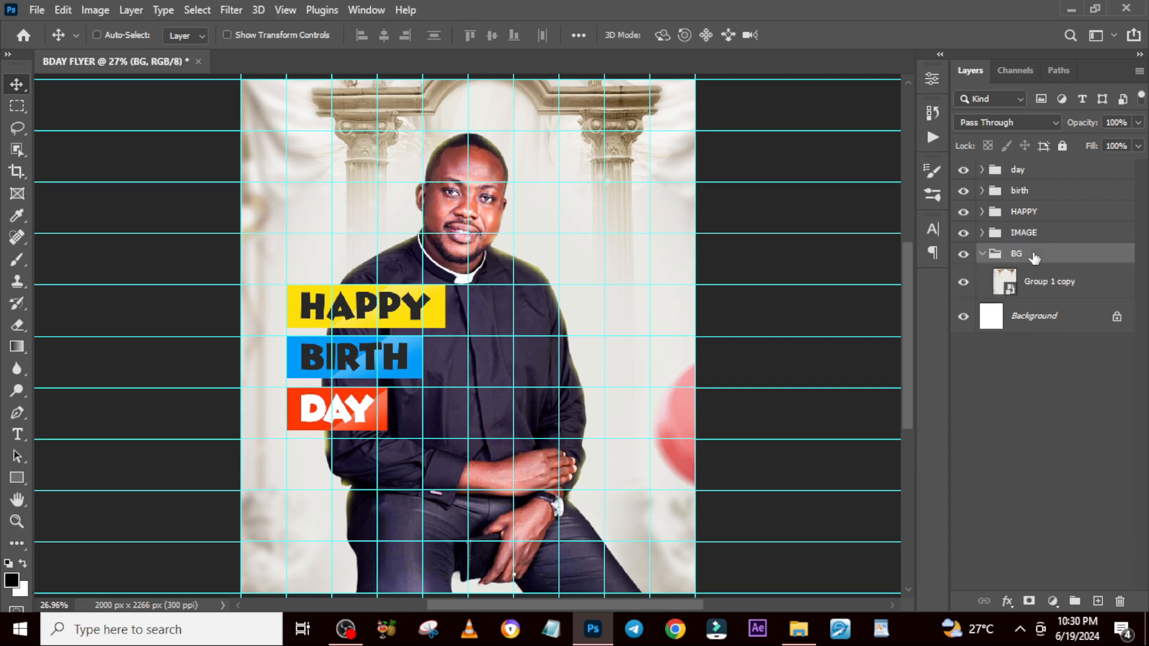
Collapse the BG group and add the three-line name from the text file "1" beside the portrait's head, layered above the IMAGE group
{"action": "left_click", "coordinate": [981, 254]}
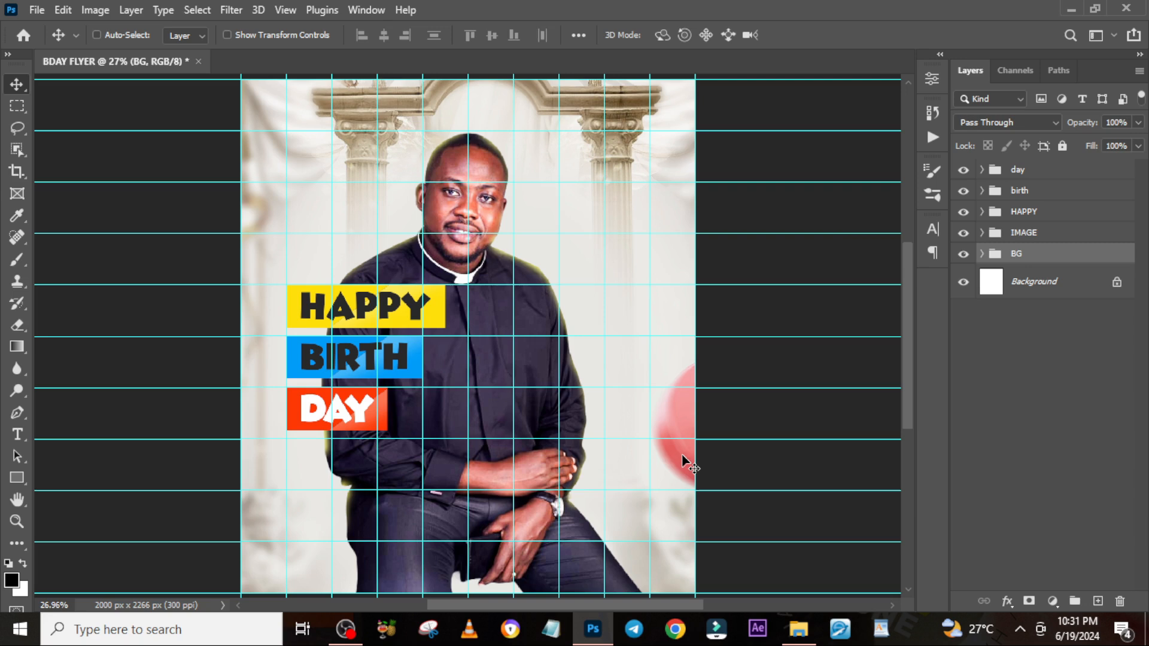
{"action": "key", "text": "t"}
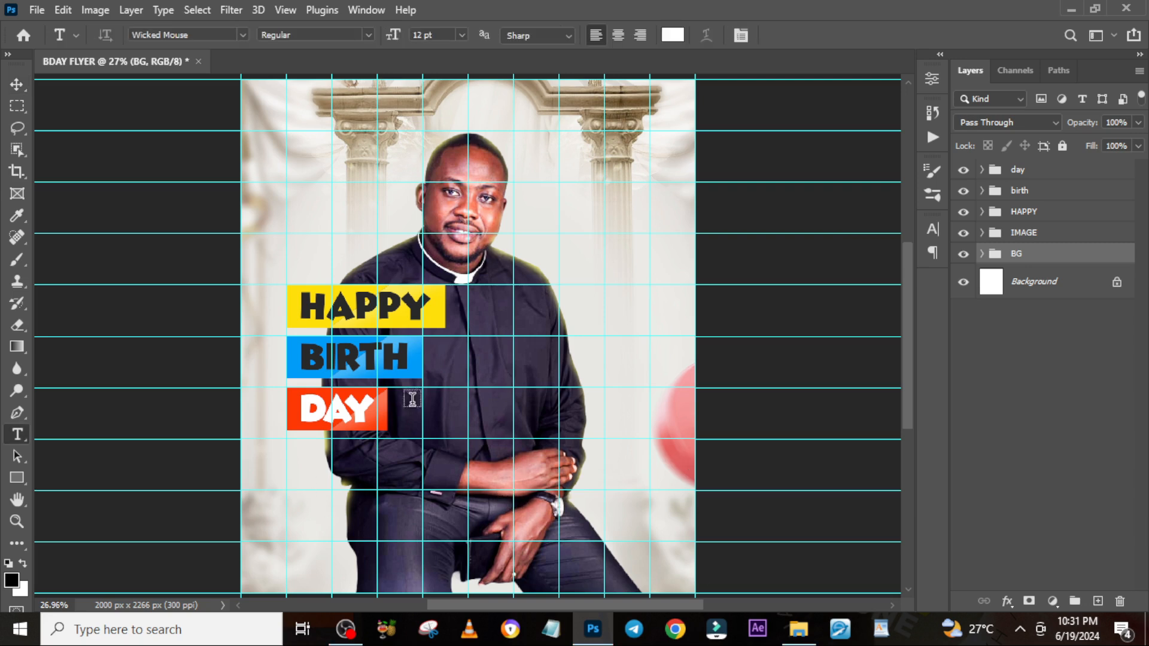
{"action": "left_click", "coordinate": [582, 248]}
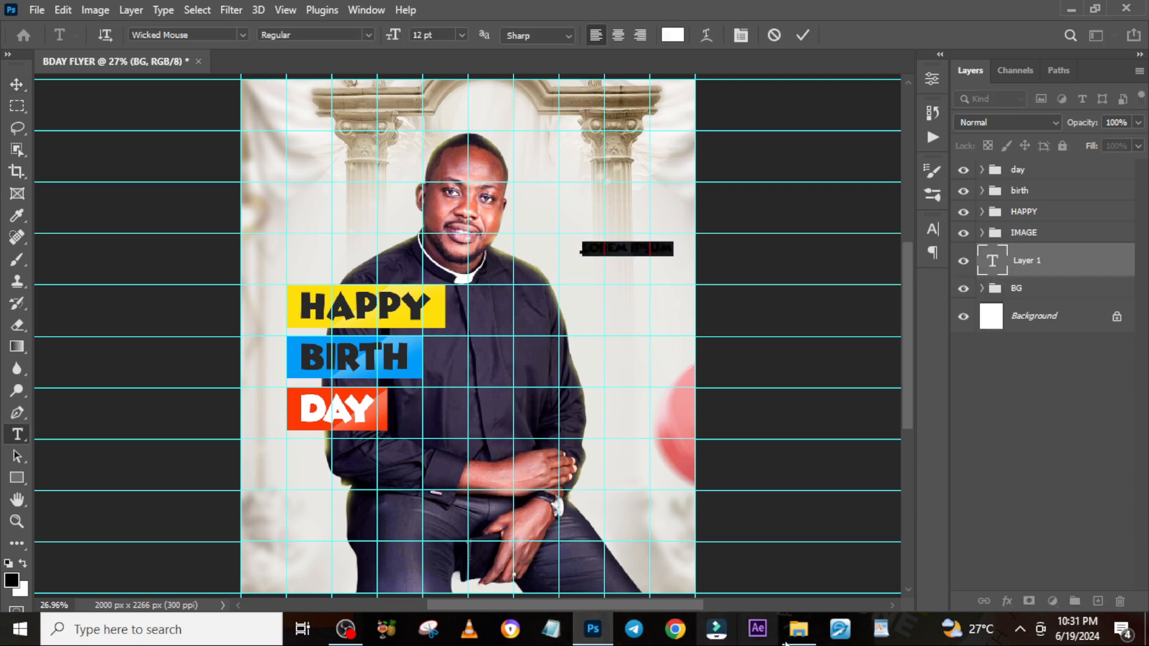
{"action": "left_click", "coordinate": [799, 631]}
{"action": "double_click", "coordinate": [277, 202]}
{"action": "left_click_drag", "start_coordinate": [420, 380], "coordinate": [334, 353]}
{"action": "key", "text": "ctrl+c"}
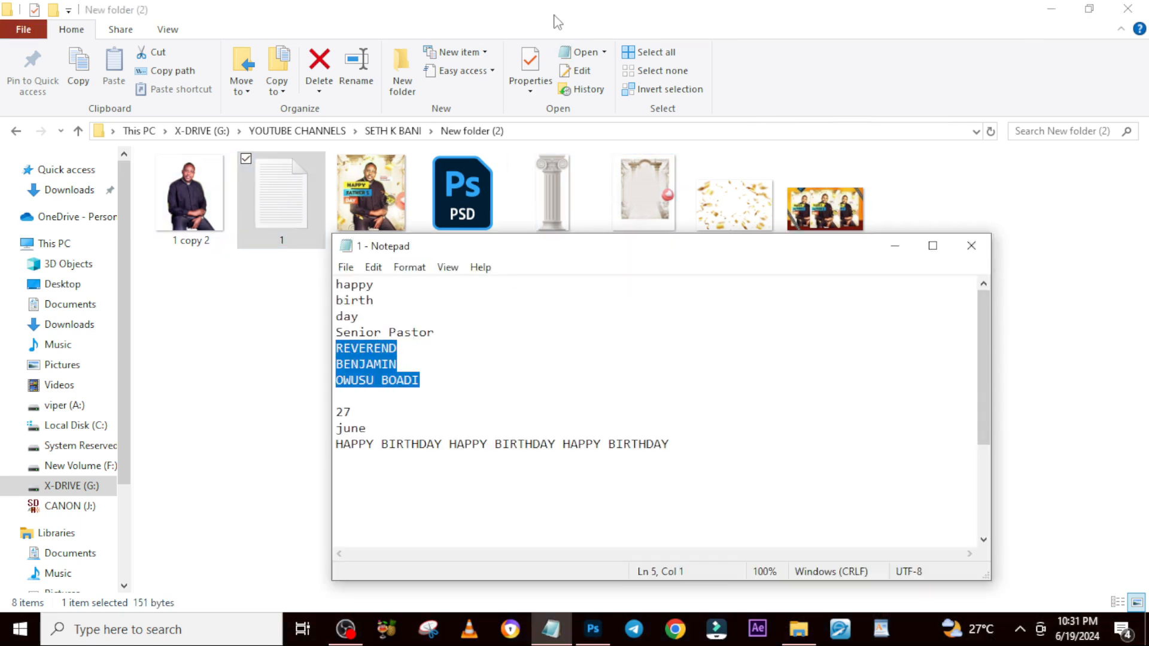
{"action": "left_click", "coordinate": [593, 628]}
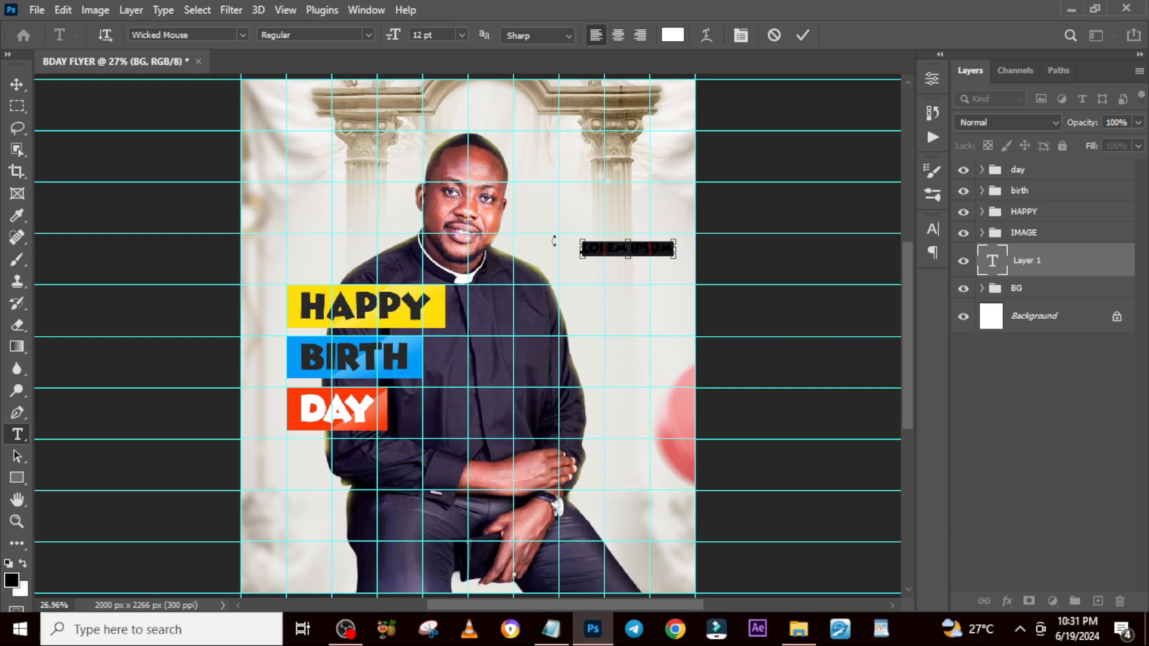
{"action": "key", "text": "ctrl+v"}
{"action": "left_click_drag", "start_coordinate": [999, 260], "coordinate": [932, 233]}
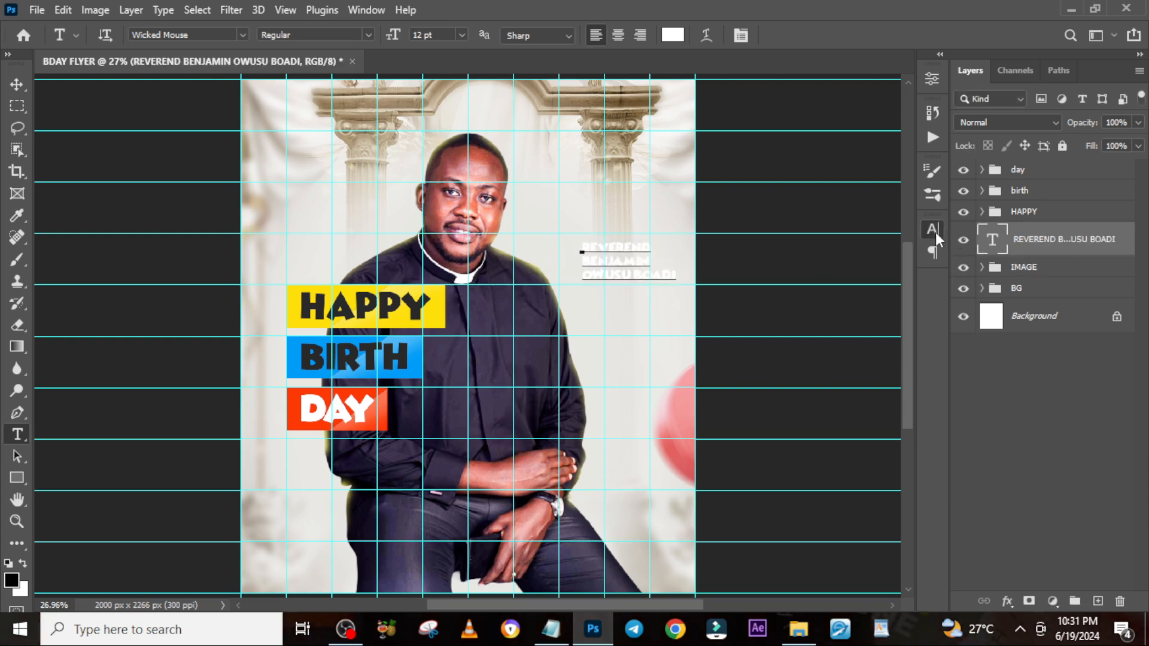
Set the font of the name text to Montserrat Medium
{"action": "left_click", "coordinate": [933, 231]}
{"action": "left_click", "coordinate": [807, 252]}
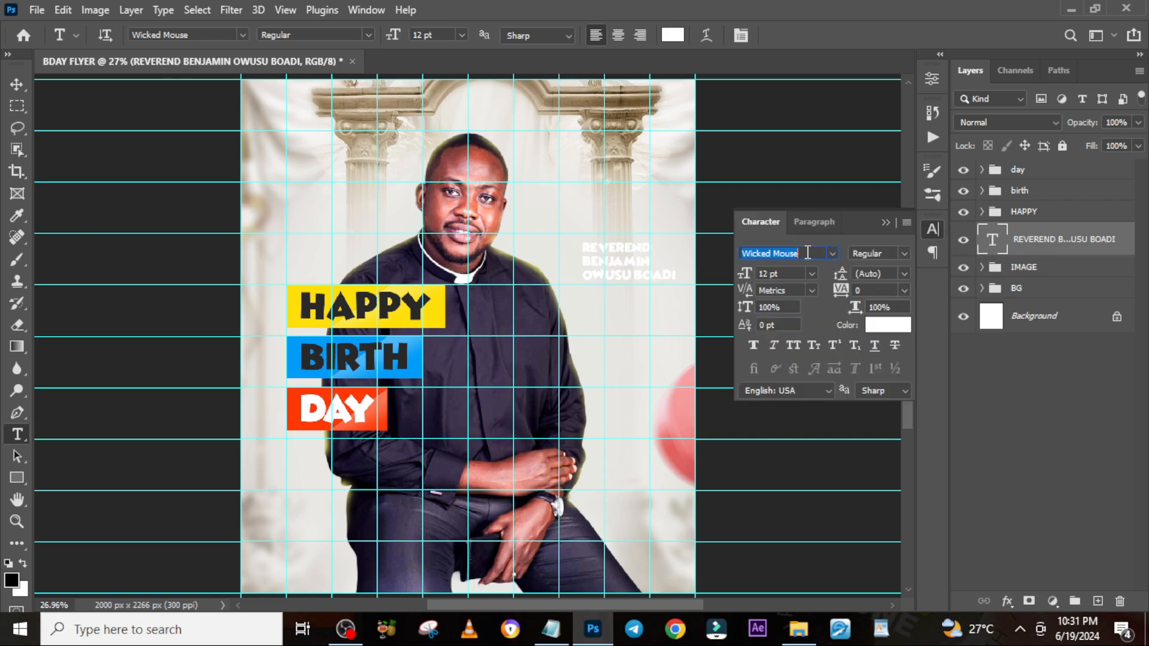
{"action": "type", "text": "MONT"}
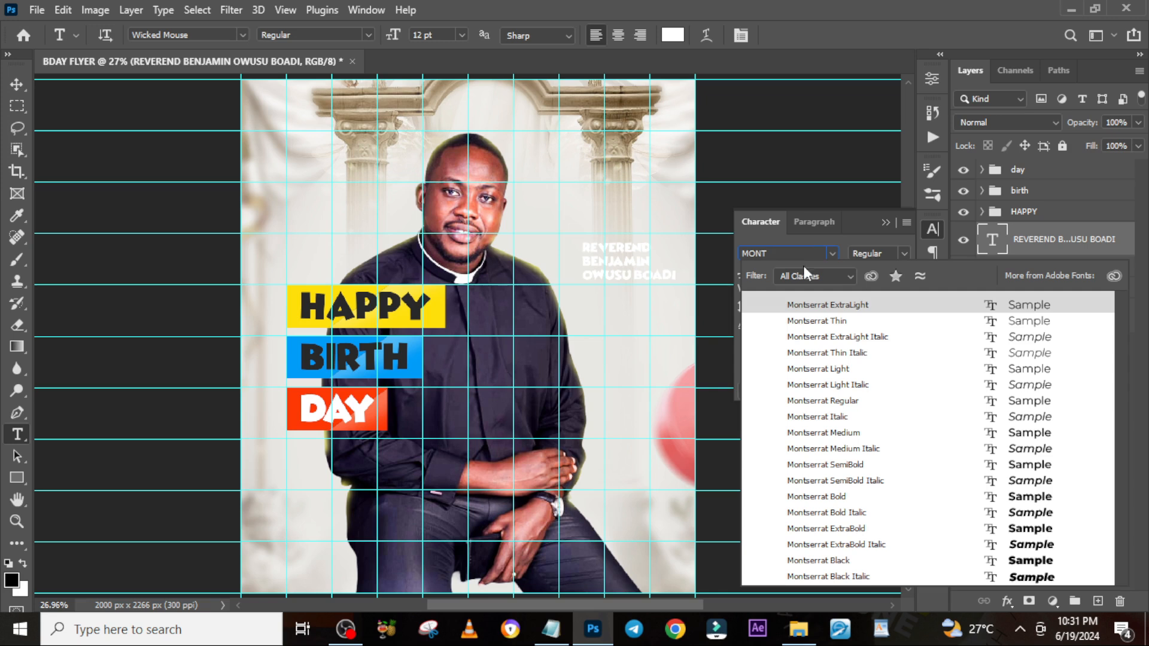
{"action": "left_click", "coordinate": [838, 433]}
{"action": "key", "text": "Return"}
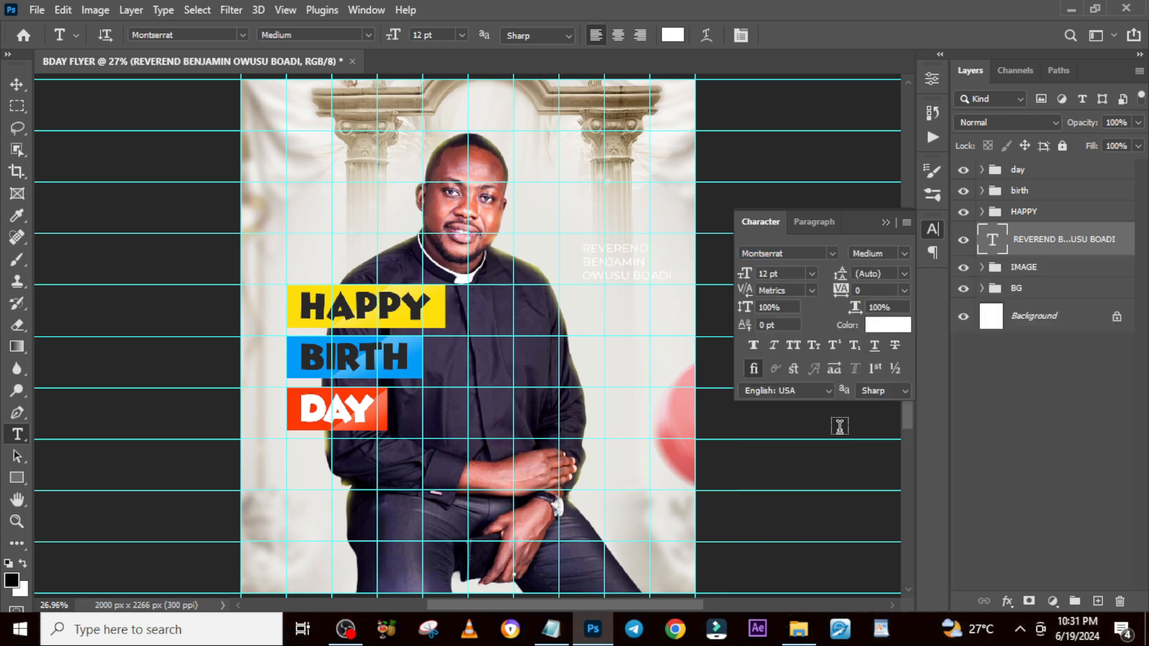
Colour the name text near-black by sampling the dark lettering of HAPPY
{"action": "left_click", "coordinate": [876, 324]}
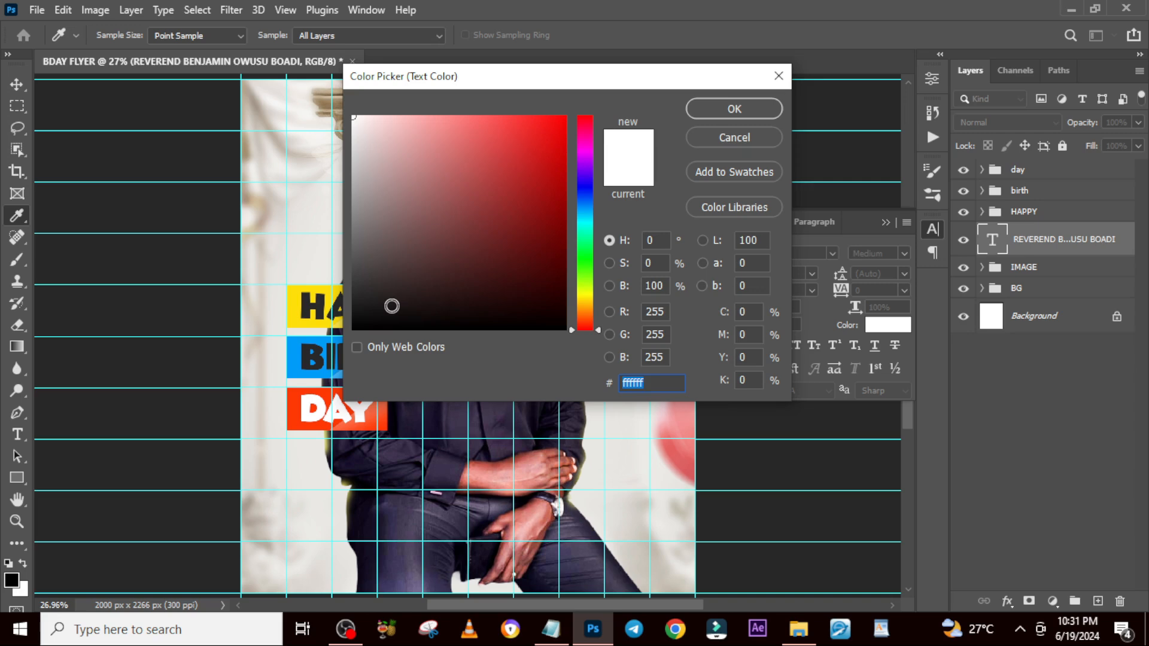
{"action": "left_click", "coordinate": [319, 314]}
{"action": "left_click", "coordinate": [717, 111]}
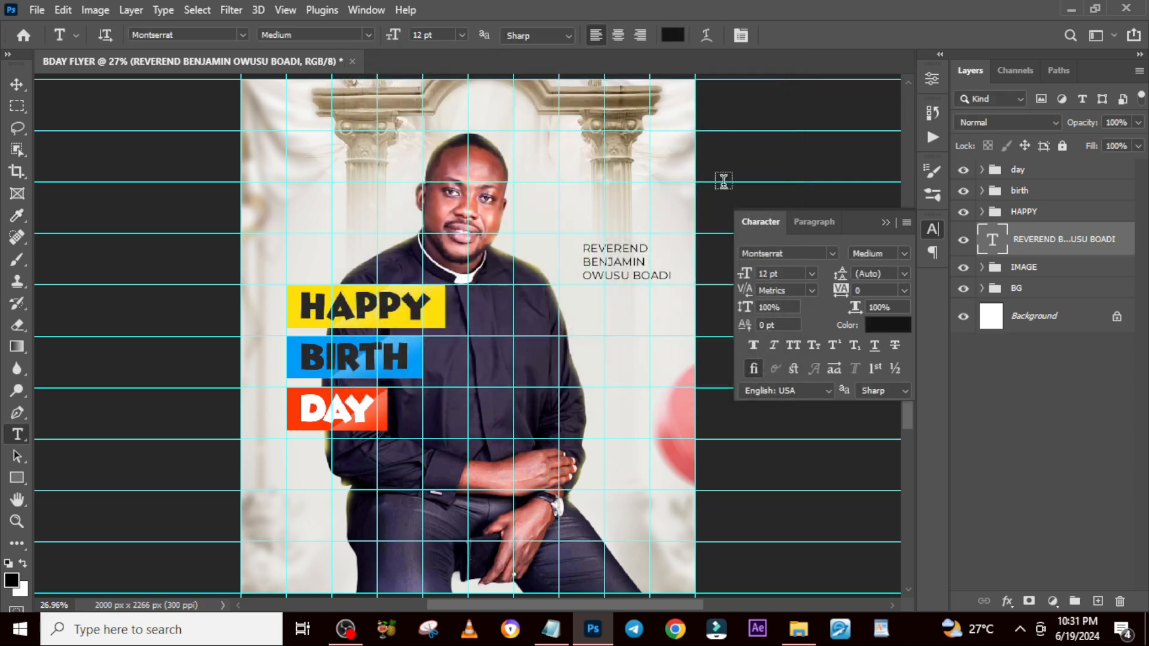
Scale the name text down to about 8 pt and place it just right of the portrait's neck
{"action": "key", "text": "ctrl+t"}
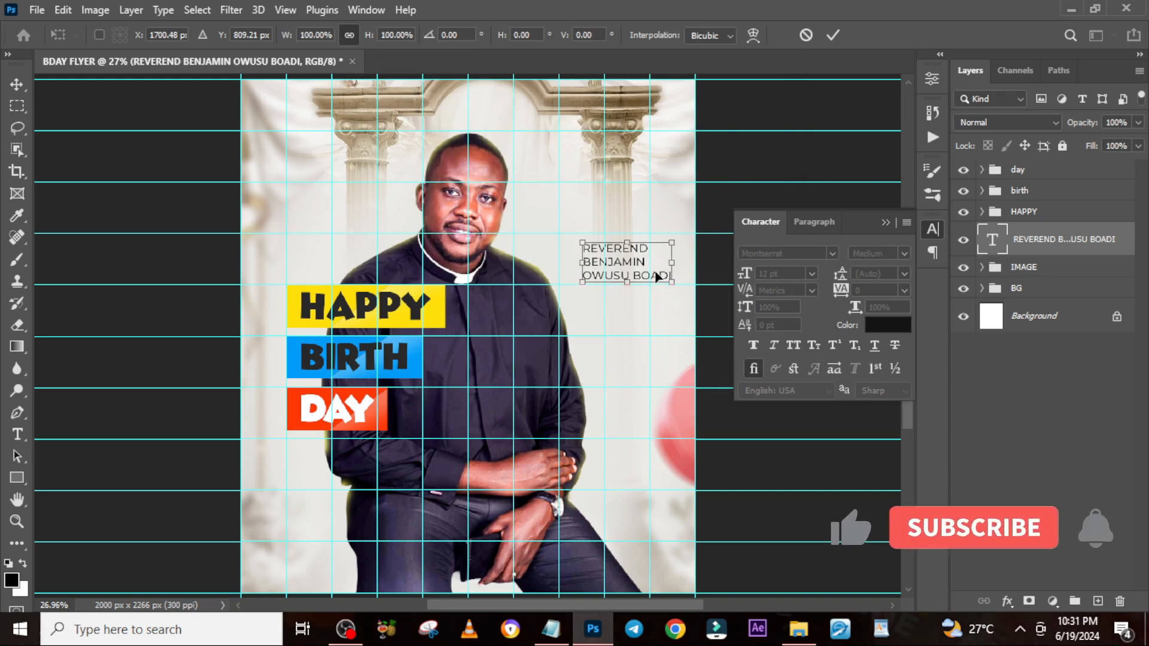
{"action": "left_click_drag", "start_coordinate": [659, 281], "coordinate": [597, 256]}
{"action": "key", "text": "Return"}
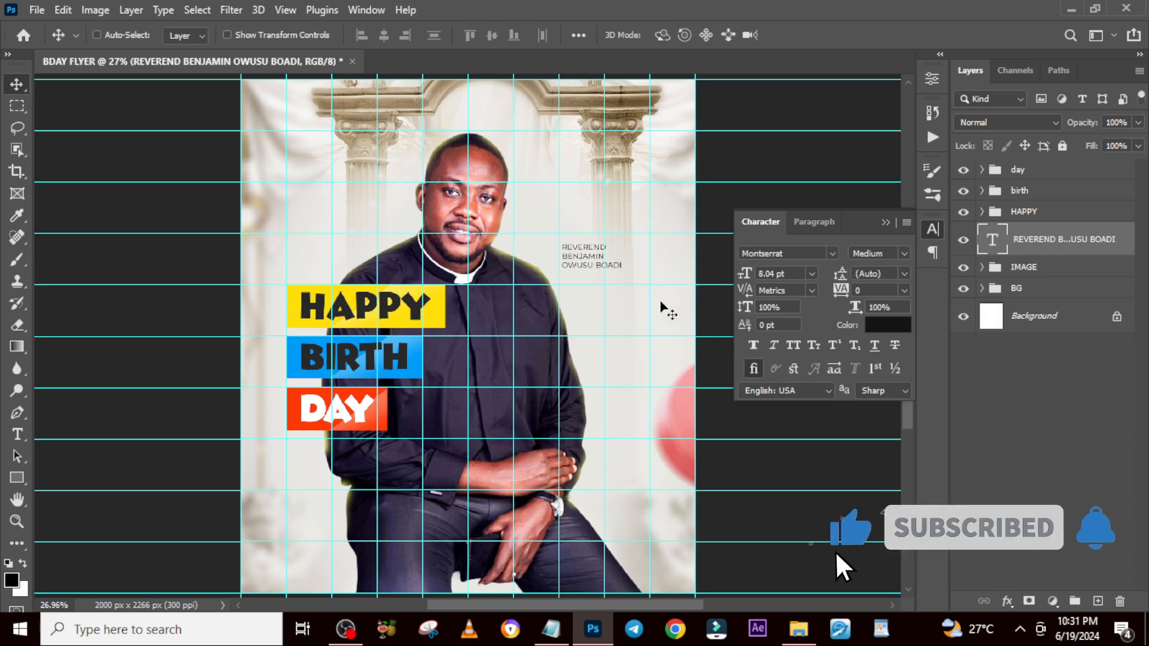
Format the name text with faux italic, all caps, tracking of -20 and leading of 8 pt
{"action": "left_click", "coordinate": [772, 347]}
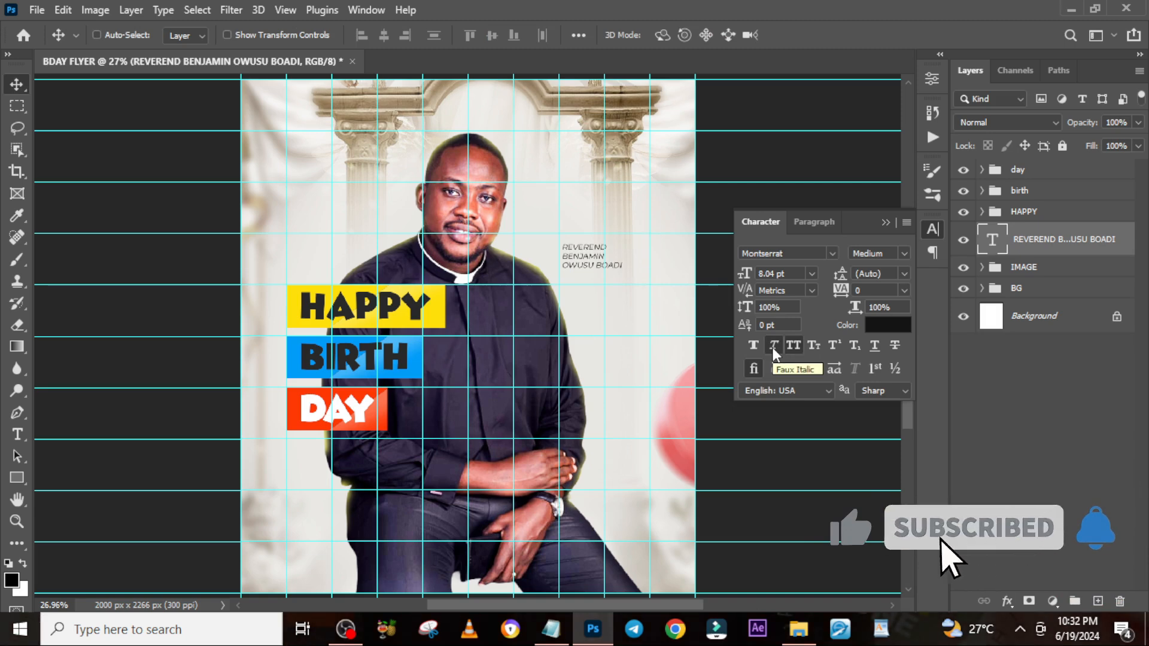
{"action": "left_click", "coordinate": [857, 290]}
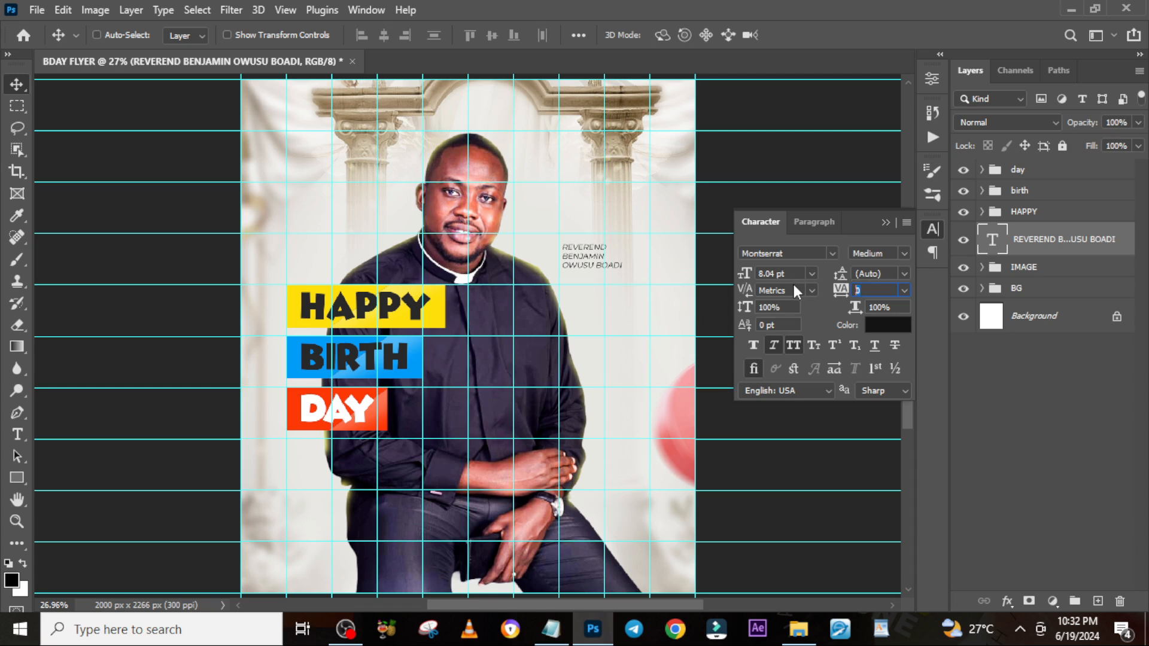
{"action": "type", "text": "-20"}
{"action": "key", "text": "Return"}
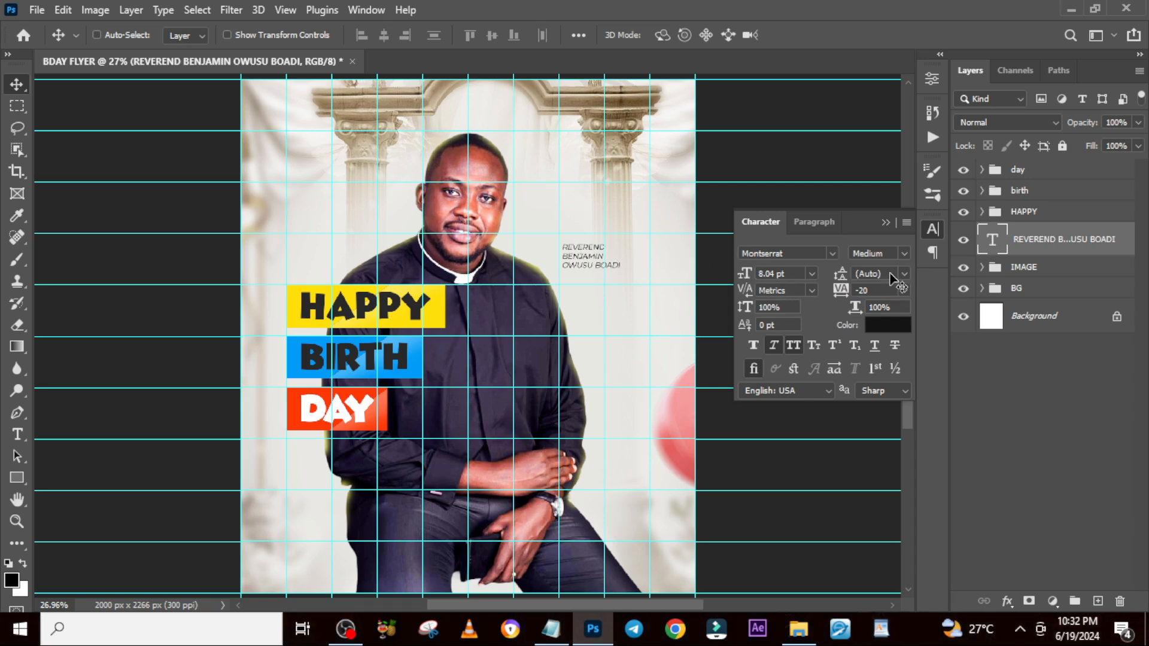
{"action": "left_click_drag", "start_coordinate": [891, 273], "coordinate": [794, 272]}
{"action": "type", "text": "8"}
{"action": "key", "text": "Return"}
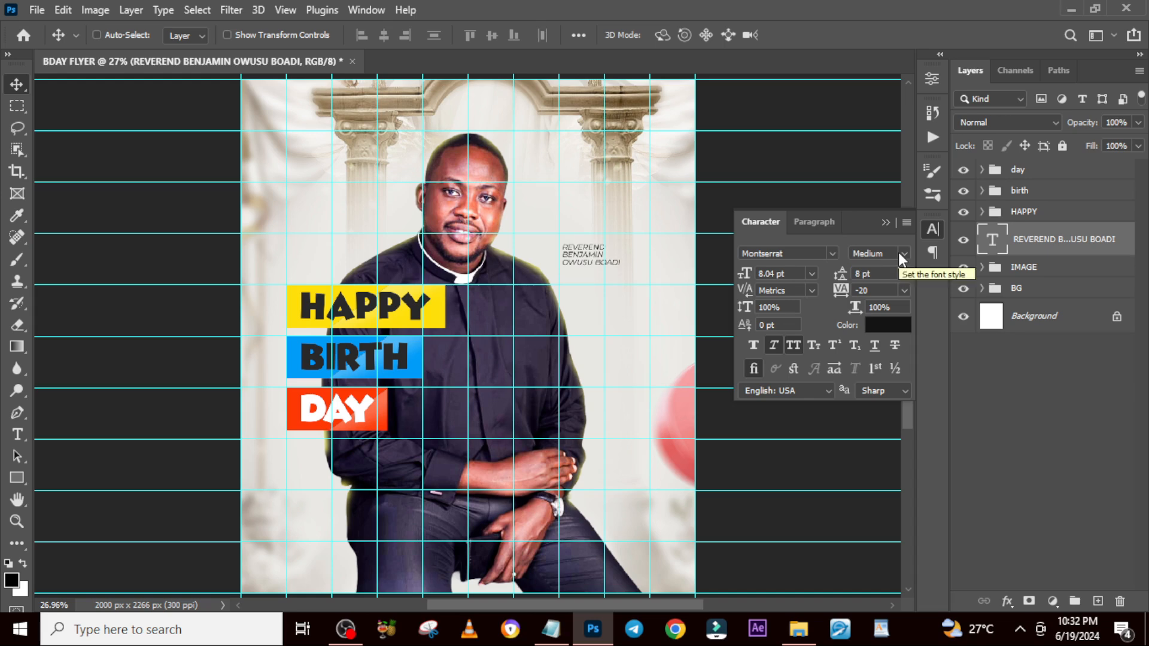
Set the REVEREND line to Montserrat Bold and the two lines below it to Medium
{"action": "double_click", "coordinate": [988, 246]}
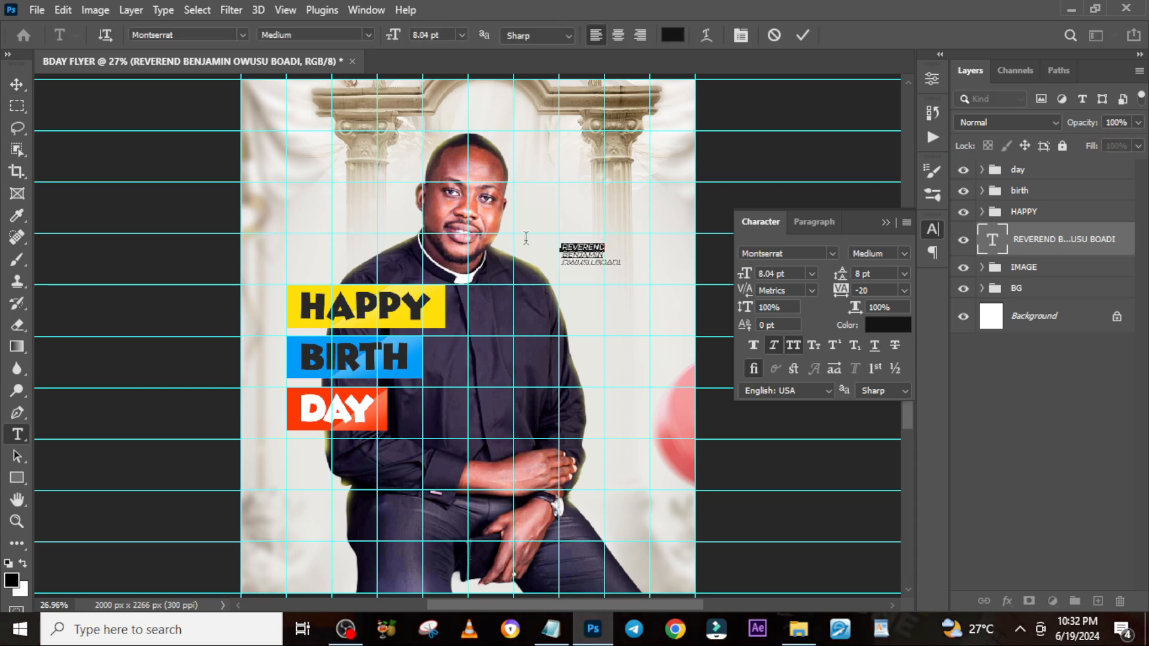
{"action": "left_click", "coordinate": [905, 254]}
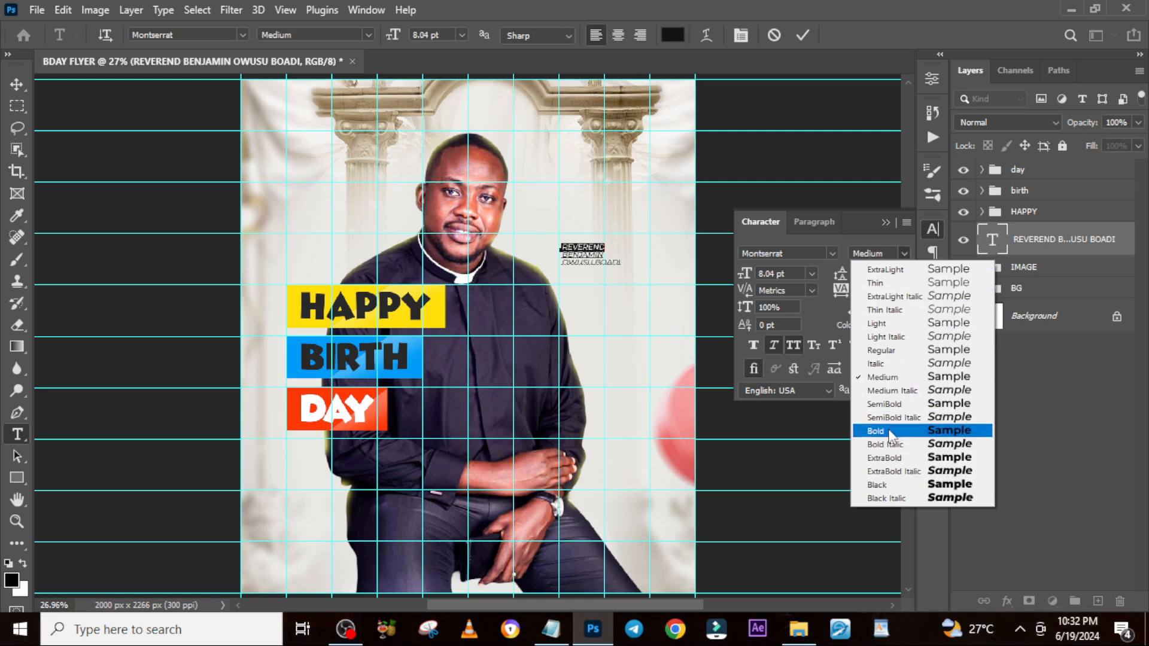
{"action": "key", "text": "Return"}
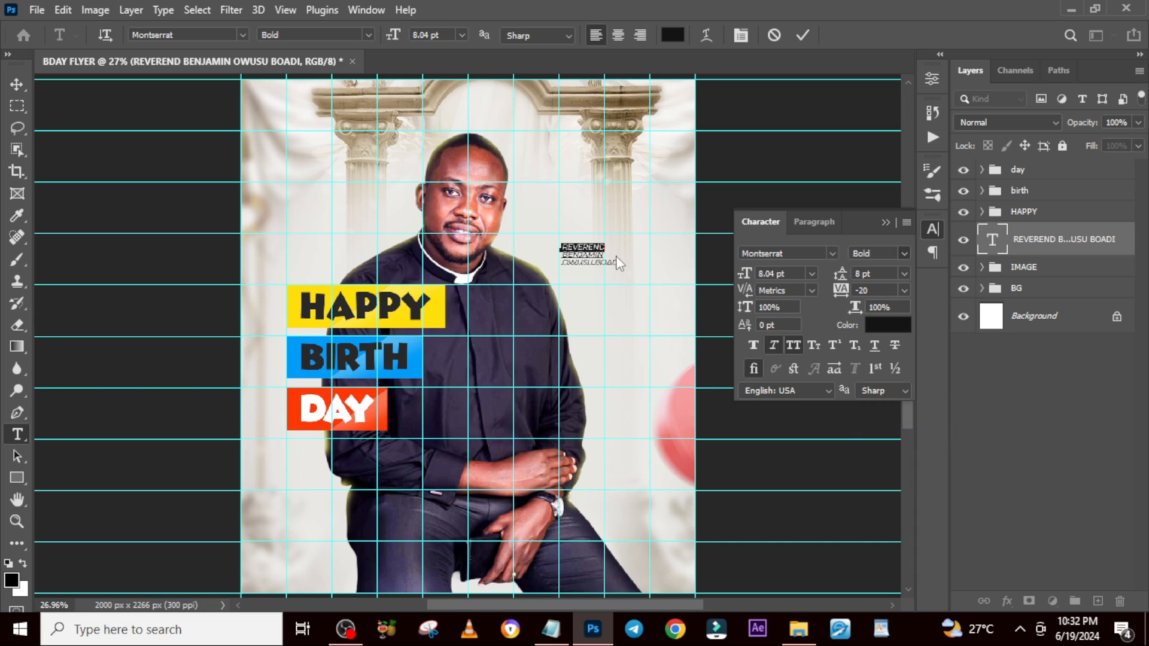
{"action": "left_click_drag", "start_coordinate": [619, 261], "coordinate": [540, 252]}
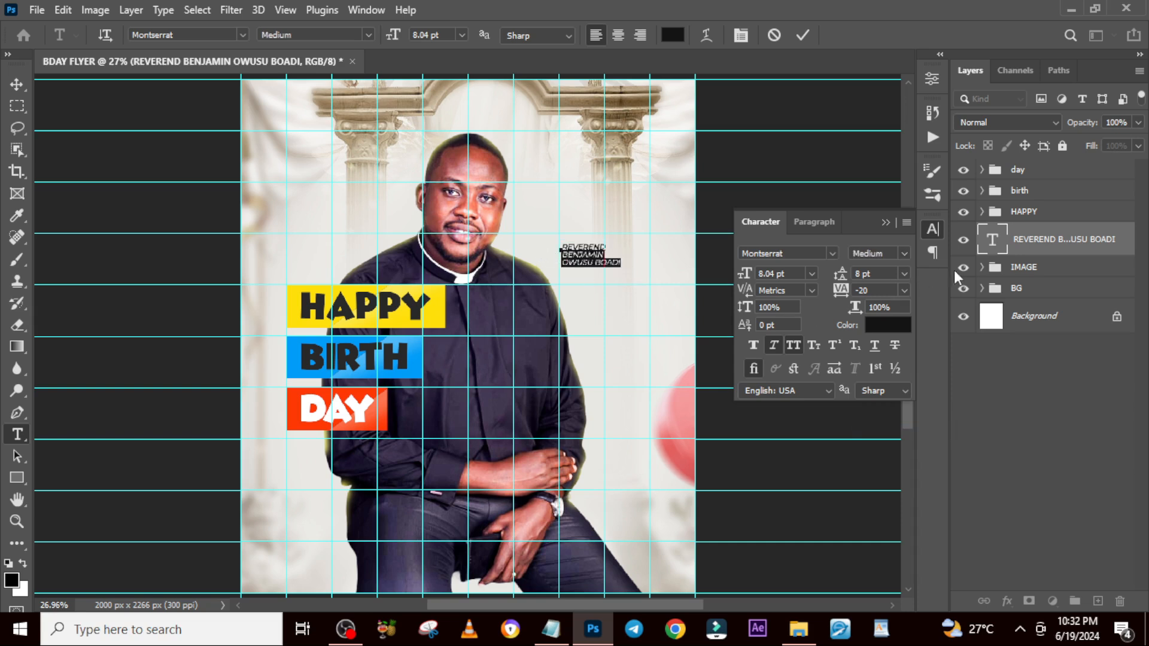
{"action": "left_click", "coordinate": [904, 253]}
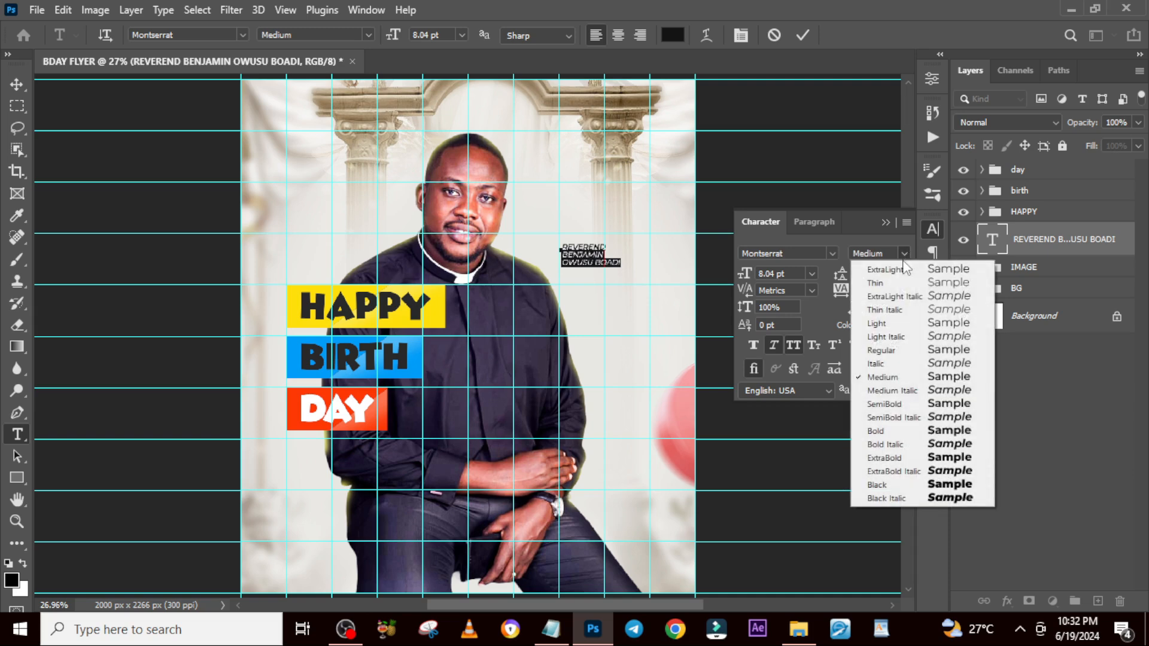
{"action": "left_click", "coordinate": [888, 381]}
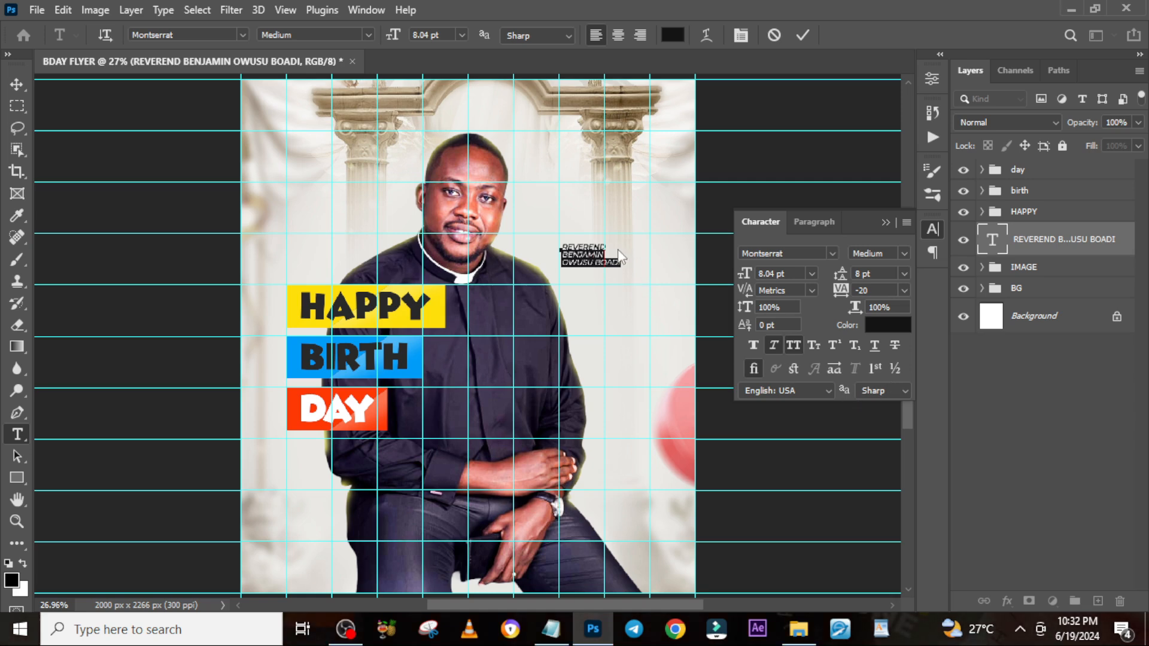
Colour the REVEREND line ff3600 by sampling the red bar behind DAY, and commit the text edit
{"action": "left_click_drag", "start_coordinate": [606, 248], "coordinate": [532, 235]}
{"action": "key", "text": "ctrl+shift+b"}
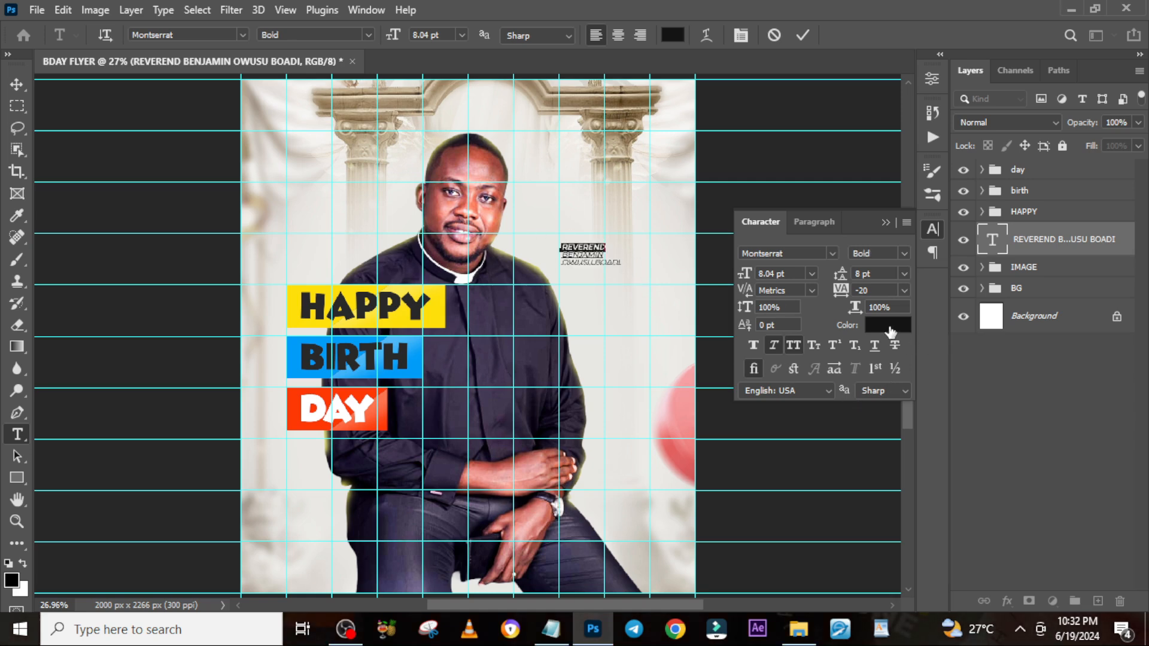
{"action": "left_click", "coordinate": [887, 327]}
{"action": "left_click", "coordinate": [296, 394]}
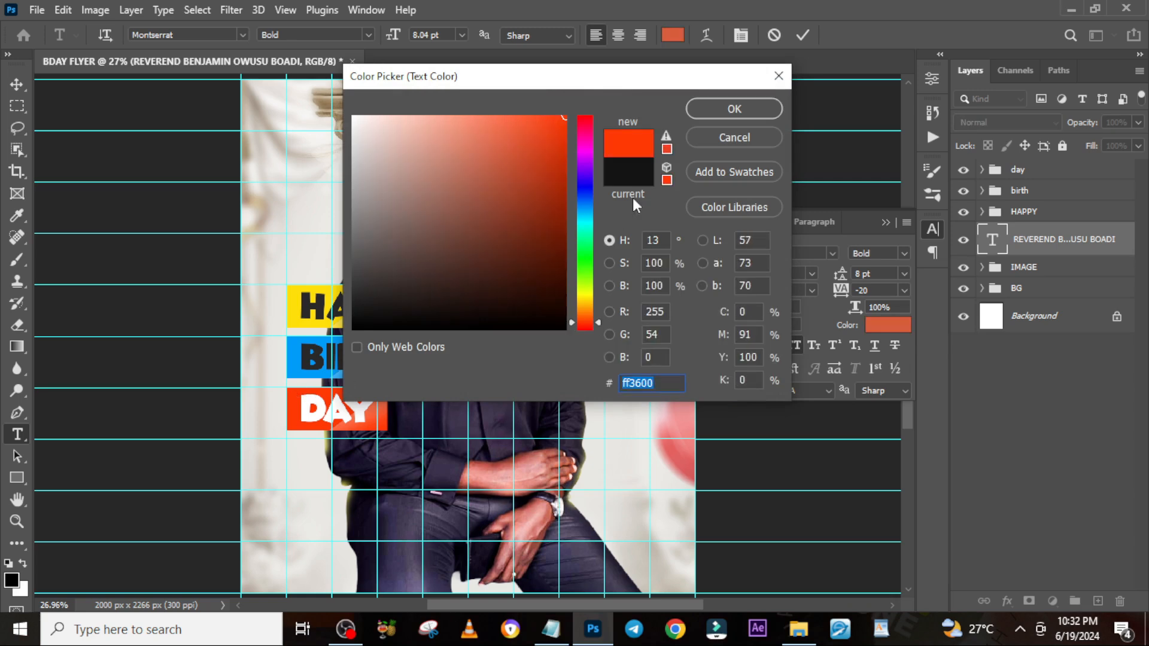
{"action": "left_click", "coordinate": [703, 114]}
{"action": "key", "text": "ctrl+Return"}
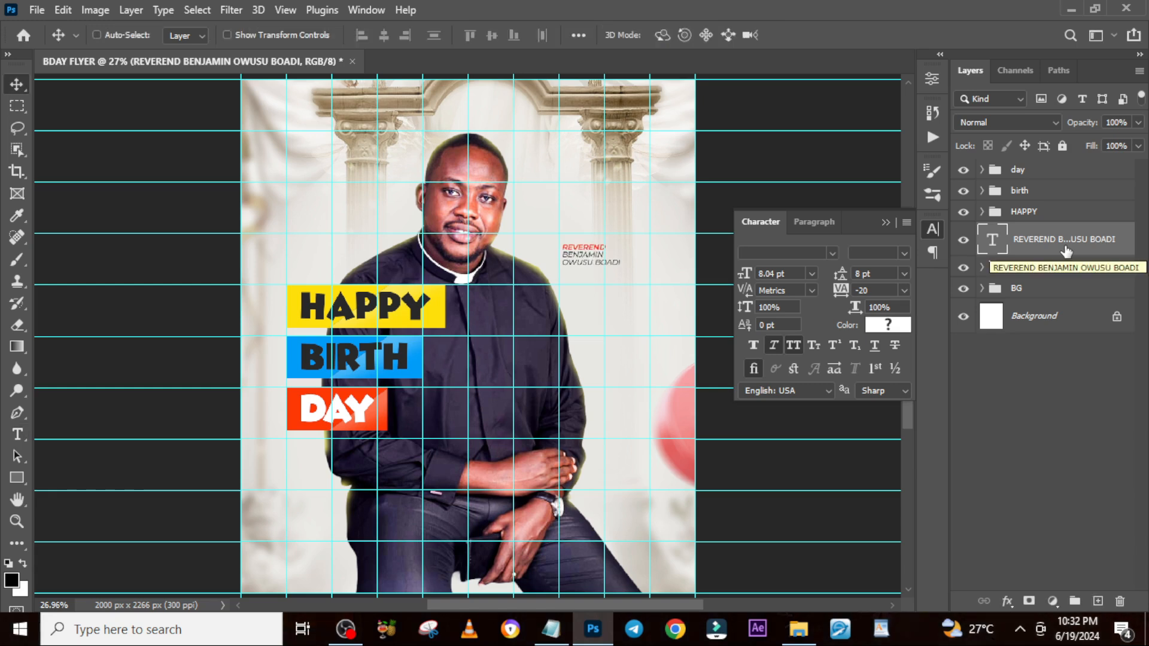
Duplicate the name text layer and replace the copy's content with "Senior Pastor" from the open text file
{"action": "key", "text": "ctrl+j"}
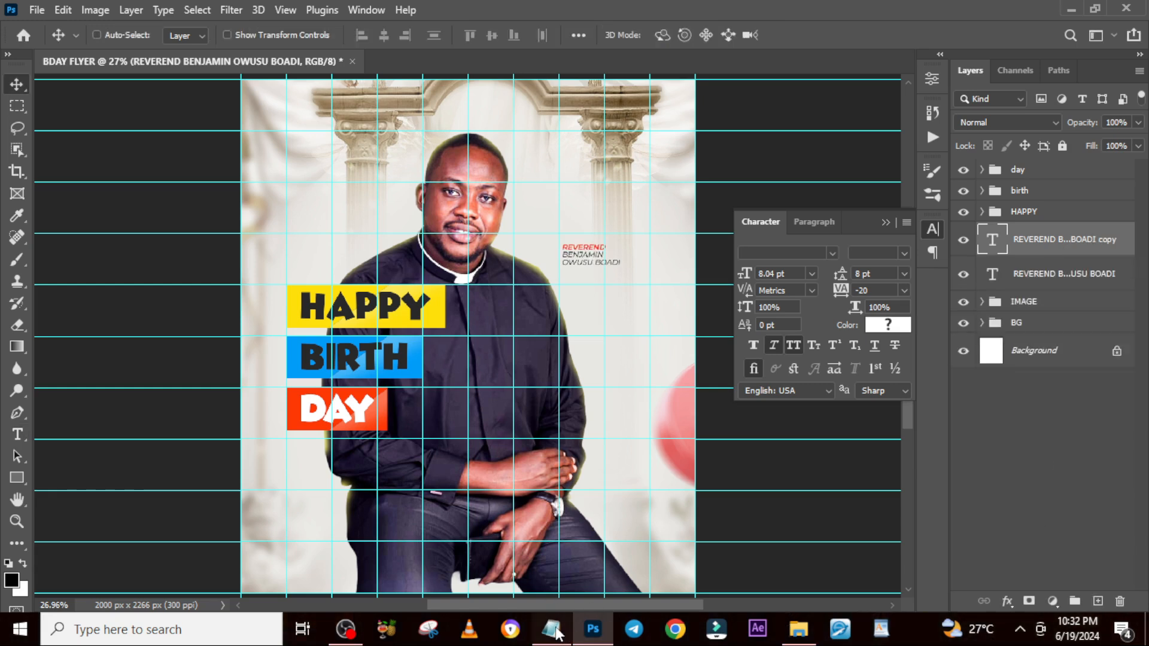
{"action": "left_click", "coordinate": [550, 628]}
{"action": "left_click_drag", "start_coordinate": [443, 333], "coordinate": [306, 333]}
{"action": "key", "text": "ctrl+c"}
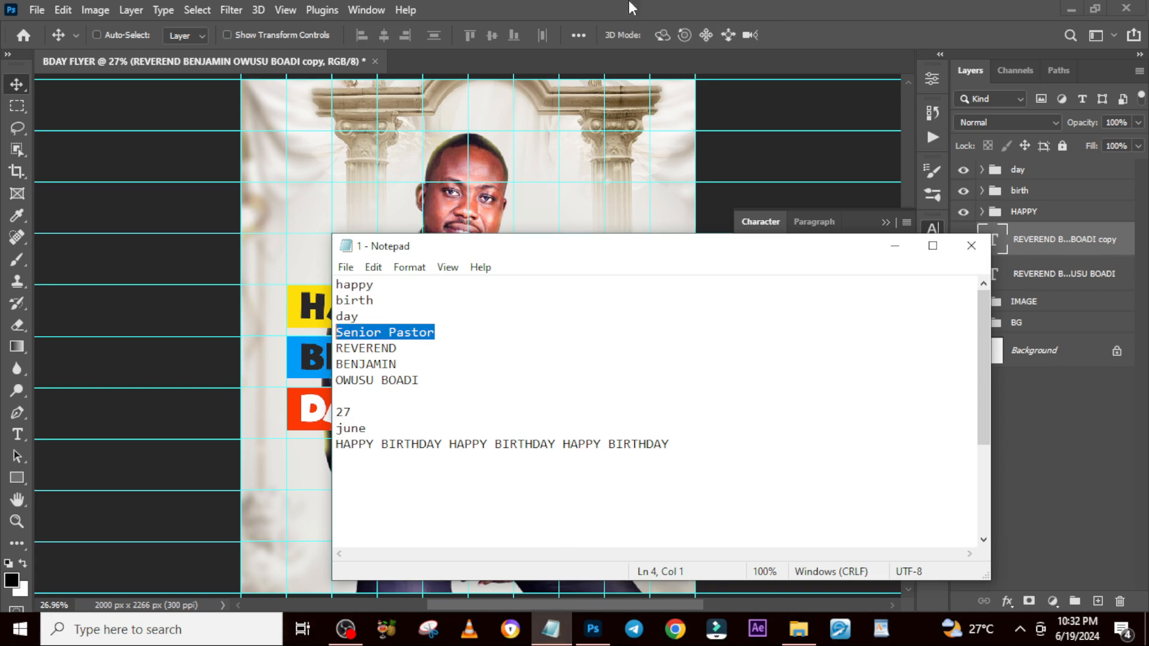
{"action": "left_click", "coordinate": [579, 50]}
{"action": "double_click", "coordinate": [992, 239]}
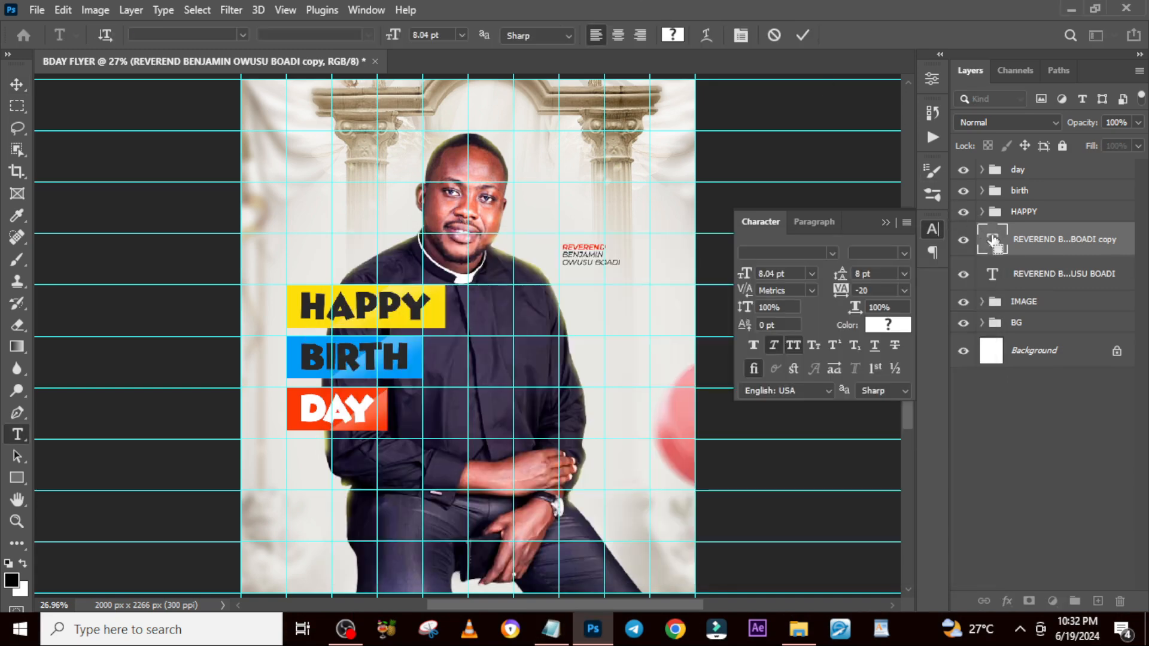
{"action": "key", "text": "ctrl+v"}
{"action": "key", "text": "ctrl+Return"}
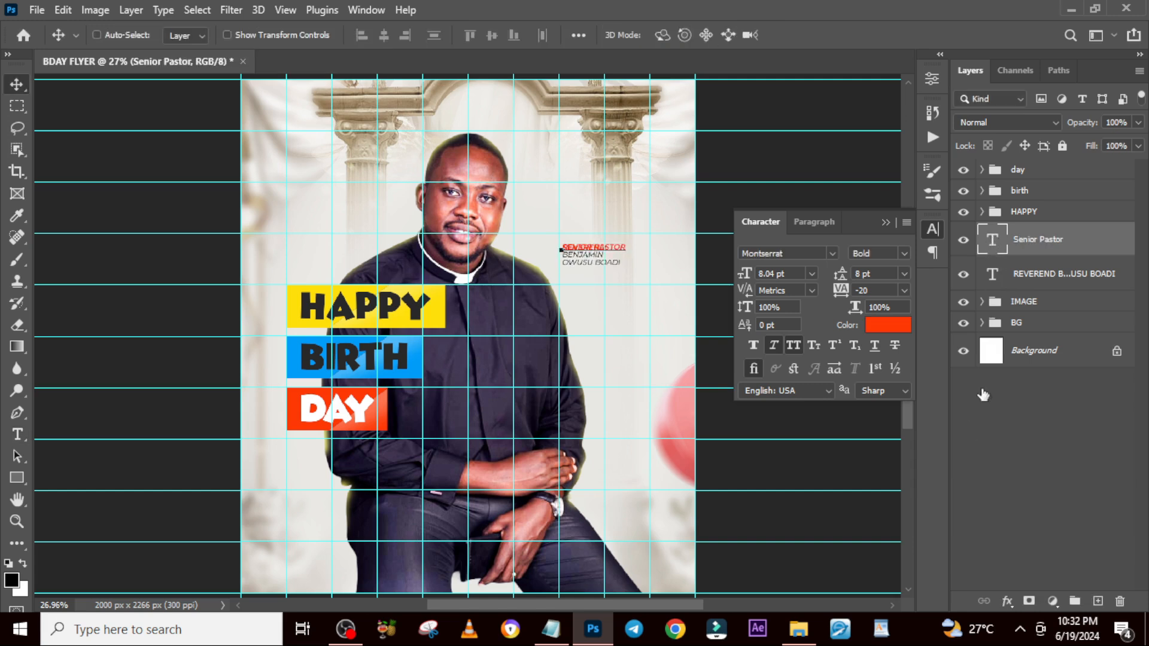
Move the "Senior Pastor" text up above the REVEREND line and scale it to about 77.5%
{"action": "key", "text": "shift+Up"}
{"action": "key", "text": "shift+Up"}
{"action": "key", "text": "shift+Up"}
{"action": "key", "text": "shift+Up"}
{"action": "key", "text": "shift+Up"}
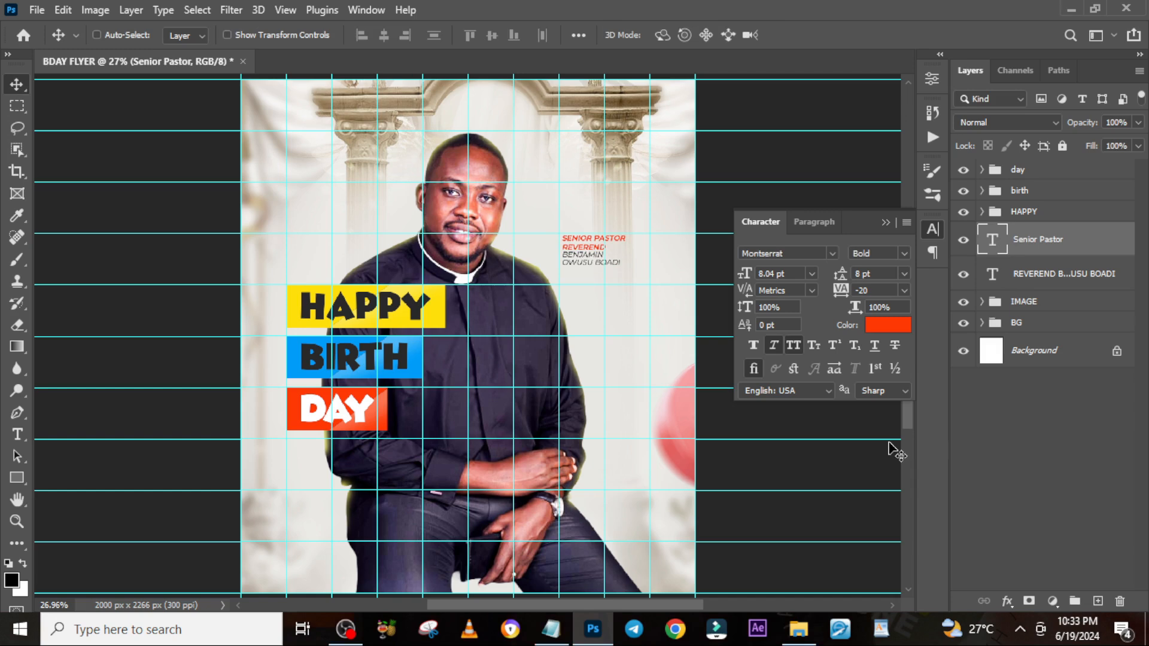
{"action": "key", "text": "ctrl+t"}
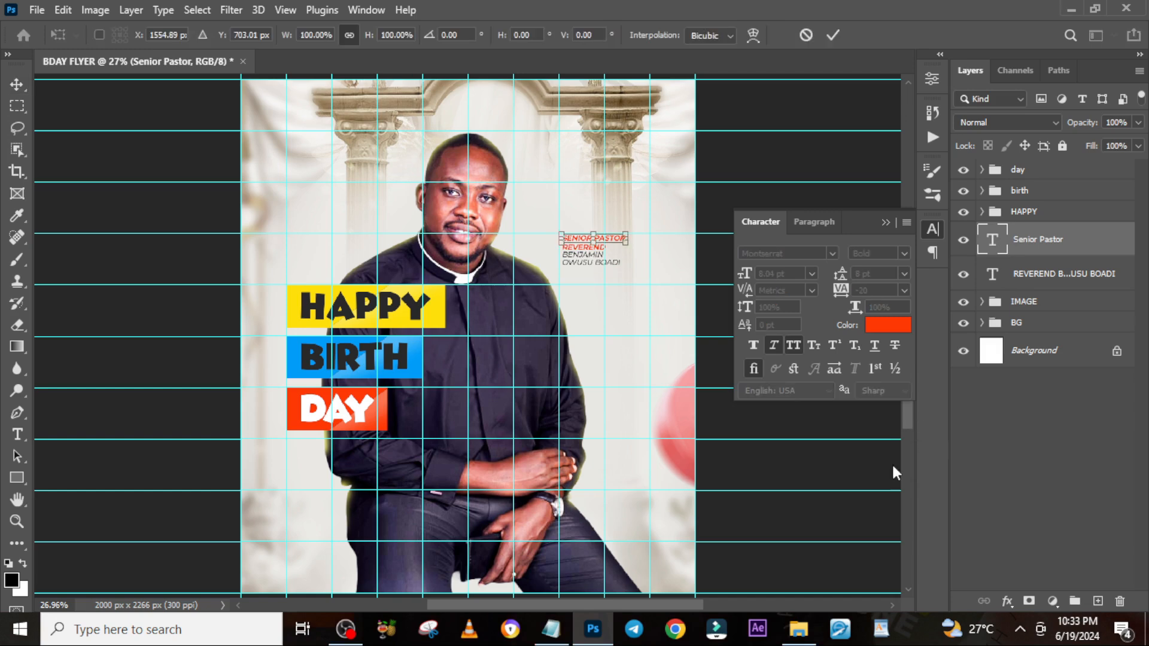
{"action": "left_click_drag", "start_coordinate": [622, 245], "coordinate": [618, 238]}
{"action": "key", "text": "Return"}
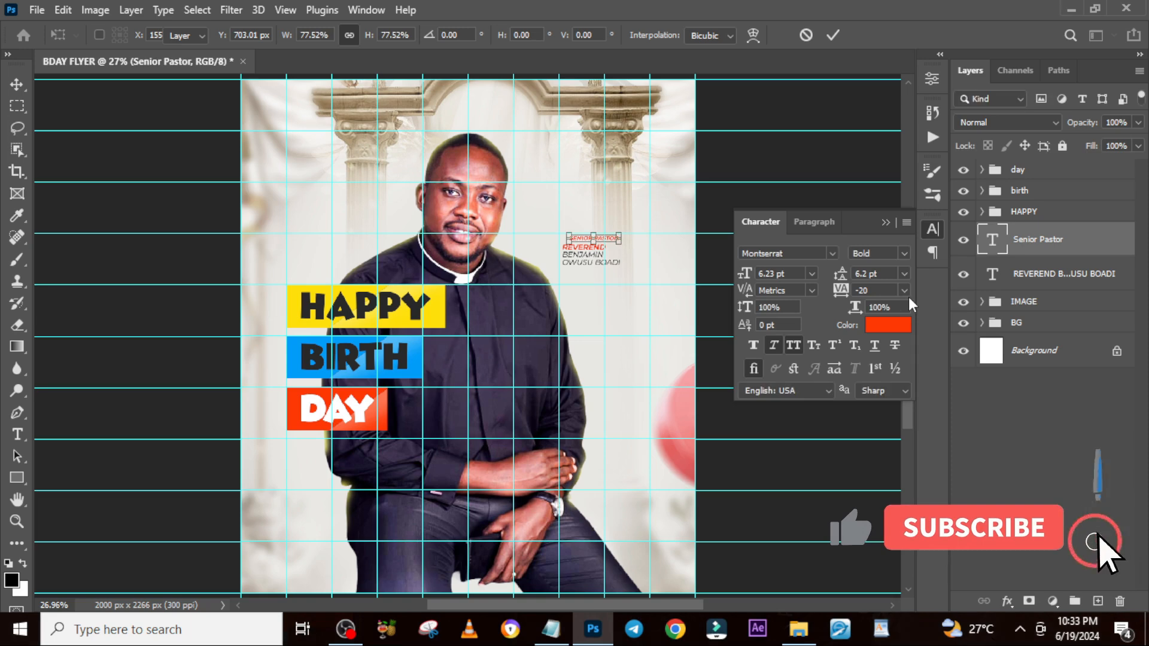
Shift "Senior Pastor" to align its left edge with the name below and turn off its all caps
{"action": "key", "text": "shift+Left"}
{"action": "key", "text": "shift+Left"}
{"action": "key", "text": "shift+Left"}
{"action": "key", "text": "shift+Left"}
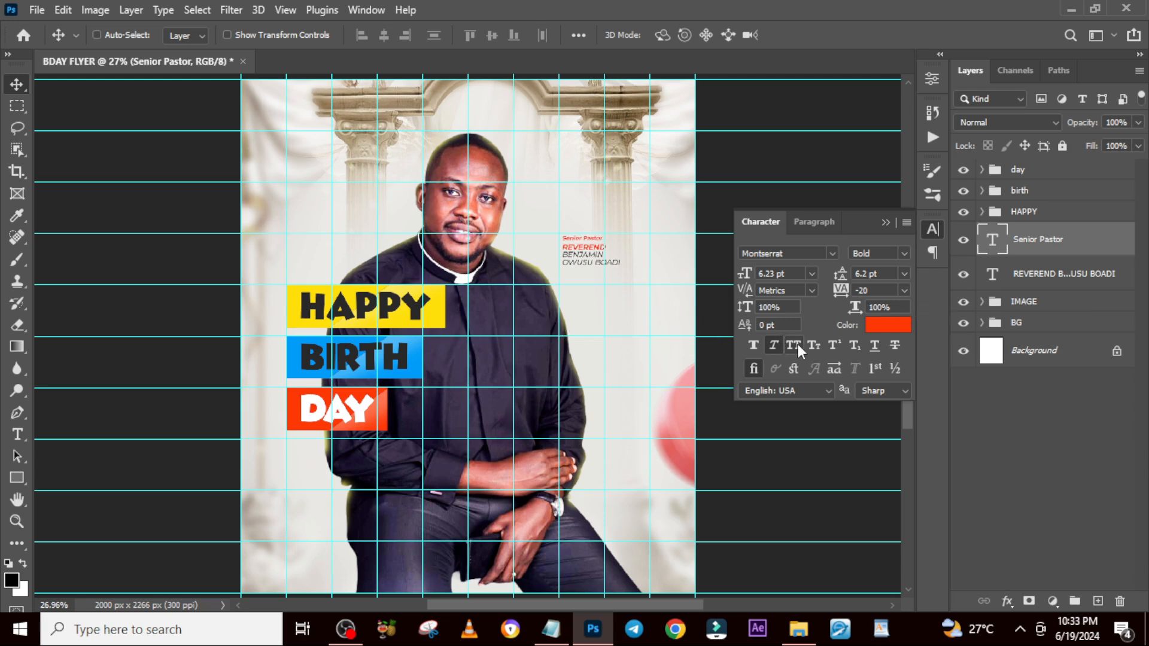
Set the "Senior Pastor" text colour to black 000000 and its font style to Montserrat Medium
{"action": "left_click", "coordinate": [895, 325]}
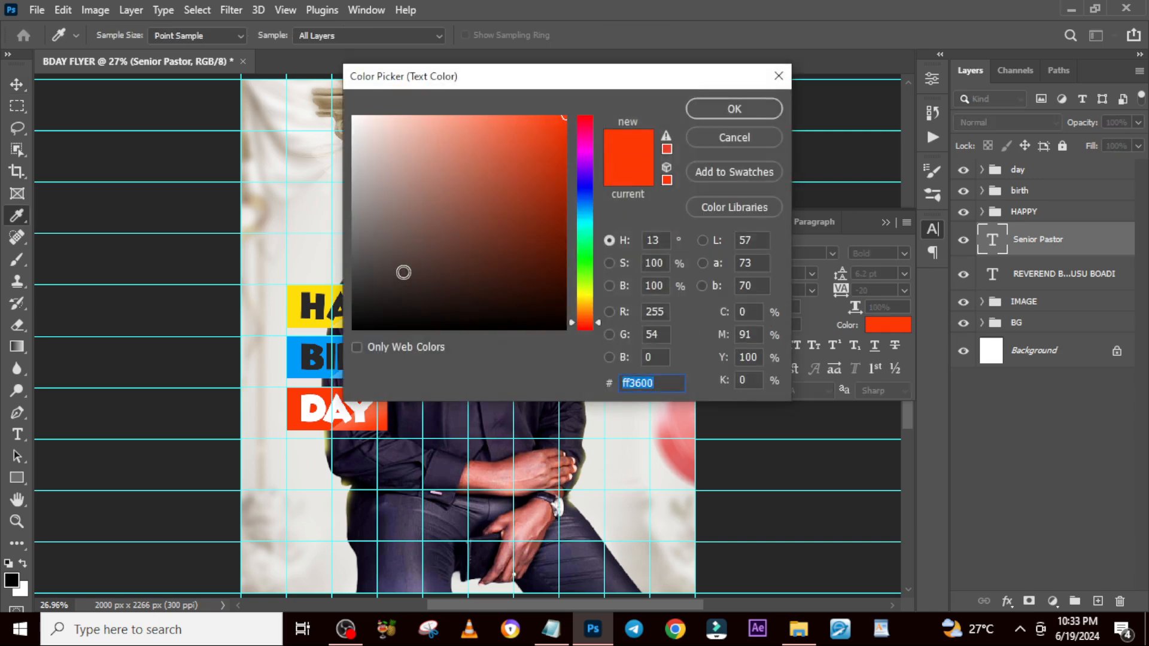
{"action": "left_click", "coordinate": [353, 329]}
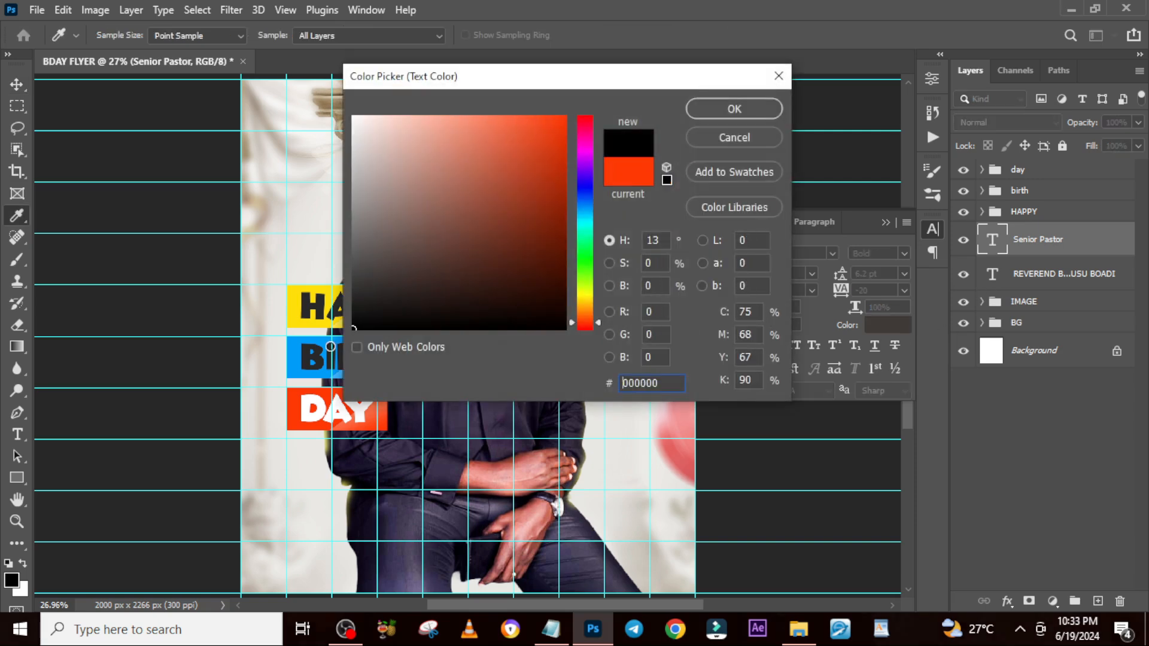
{"action": "left_click", "coordinate": [715, 116]}
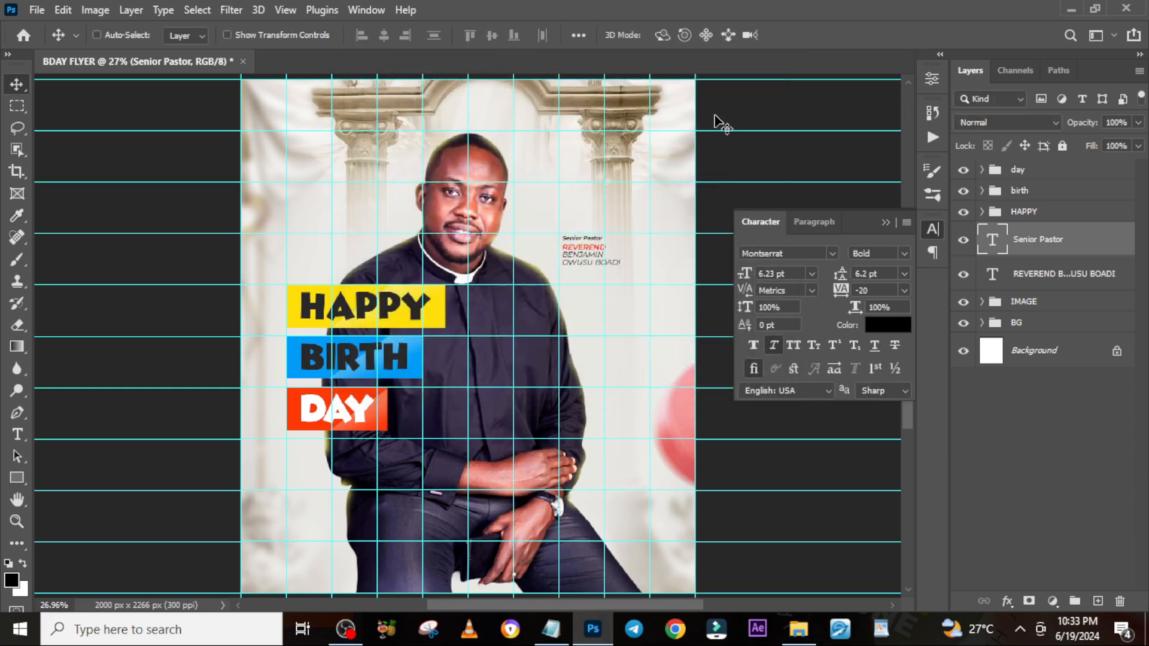
{"action": "left_click", "coordinate": [899, 254]}
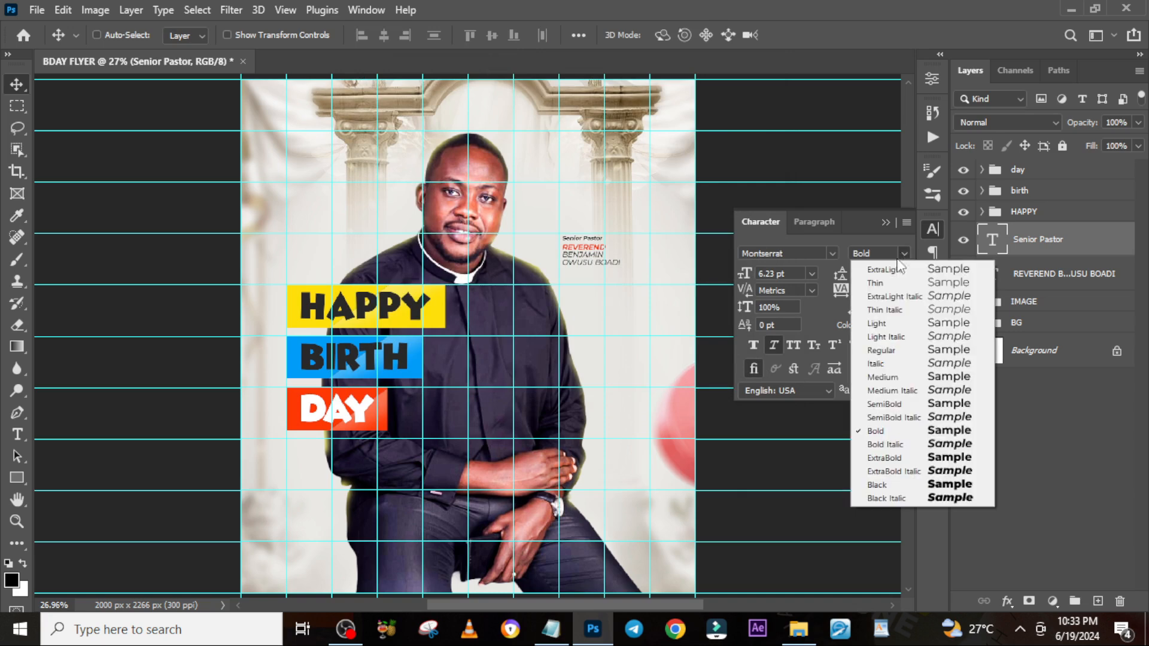
{"action": "left_click", "coordinate": [883, 381]}
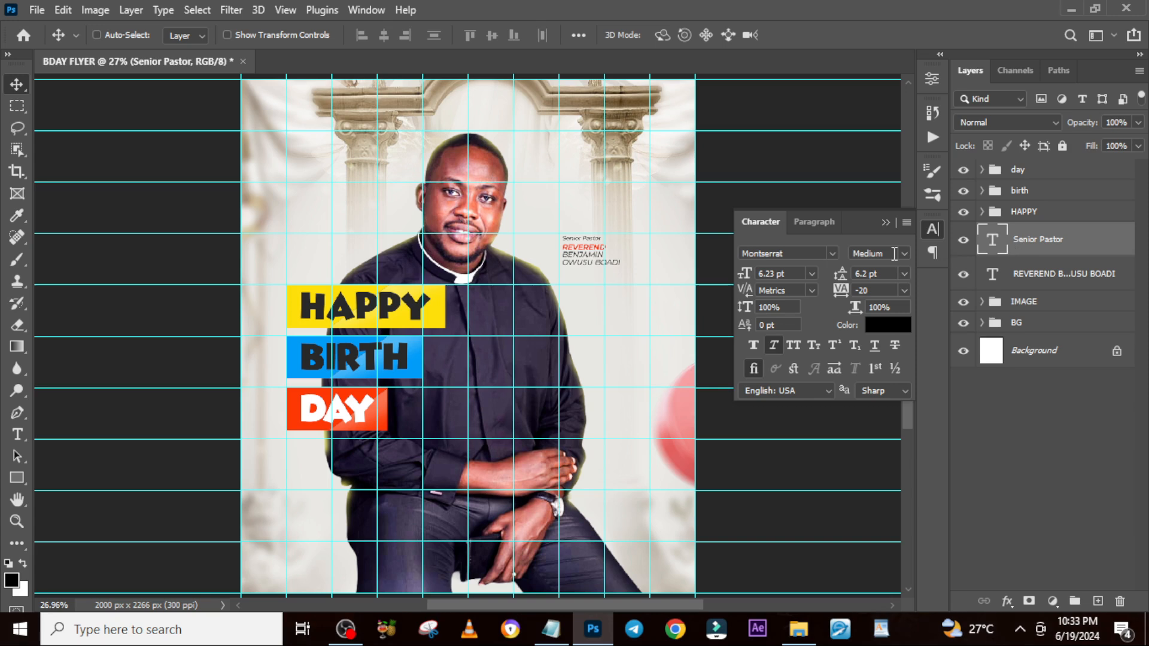
{"action": "left_click", "coordinate": [1140, 226]}
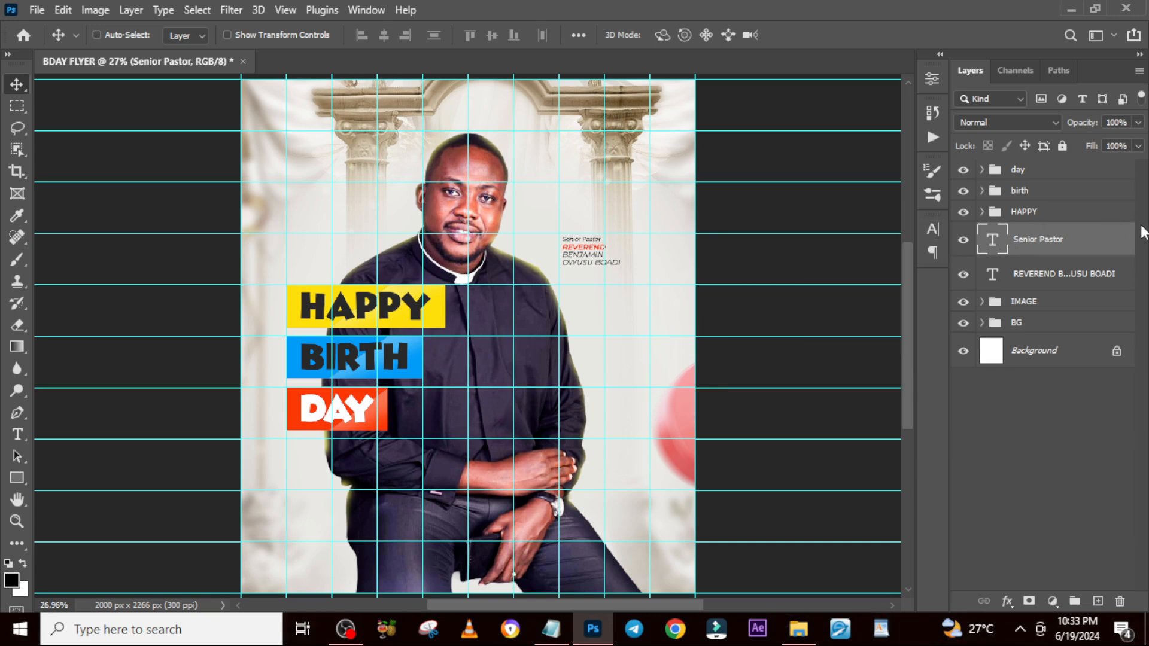
Group the "Senior Pastor" and name text layers into a group called NAME and shift the group slightly left
{"action": "left_click", "coordinate": [1077, 282], "text": "shift"}
{"action": "key", "text": "ctrl+g"}
{"action": "double_click", "coordinate": [1021, 232]}
{"action": "type", "text": "NAME"}
{"action": "key", "text": "Return"}
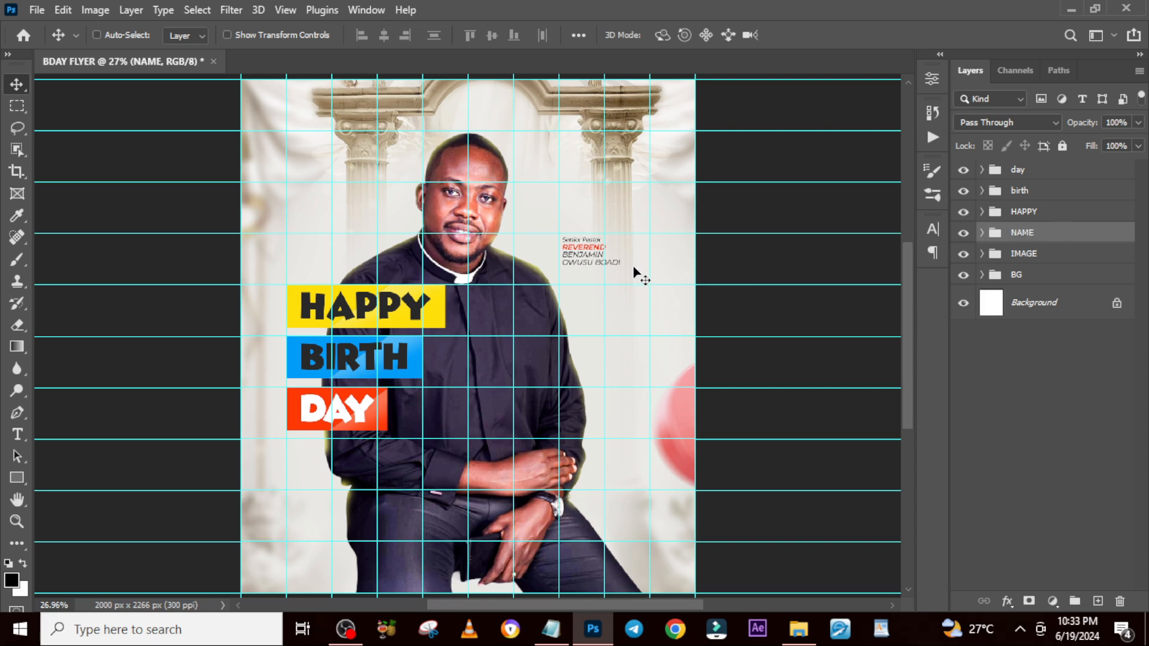
{"action": "key", "text": "shift+Left"}
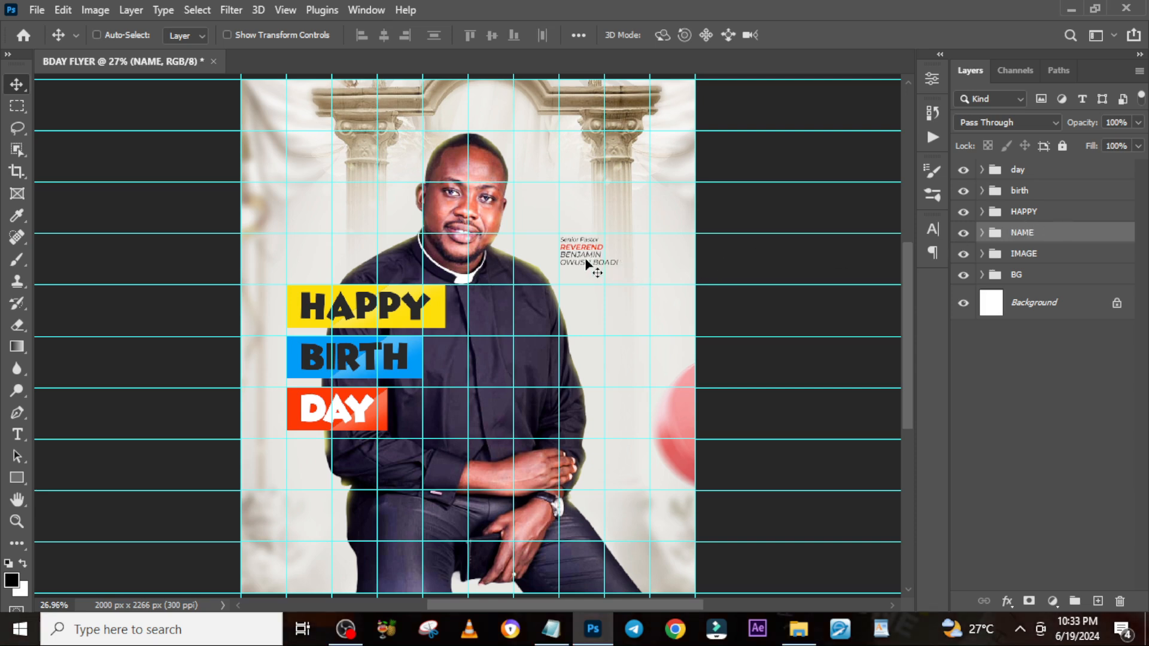
{"action": "left_click_drag", "start_coordinate": [585, 263], "coordinate": [617, 264]}
Draw a rectangle about 360 × 176 px behind the name text, below the text layers in the NAME group, and fill it with ffffff
{"action": "left_click", "coordinate": [17, 477]}
{"action": "left_click", "coordinate": [982, 267]}
{"action": "left_click_drag", "start_coordinate": [996, 239], "coordinate": [1005, 332]}
{"action": "double_click", "coordinate": [1005, 332]}
{"action": "left_click", "coordinate": [415, 156]}
{"action": "type", "text": "ffffff"}
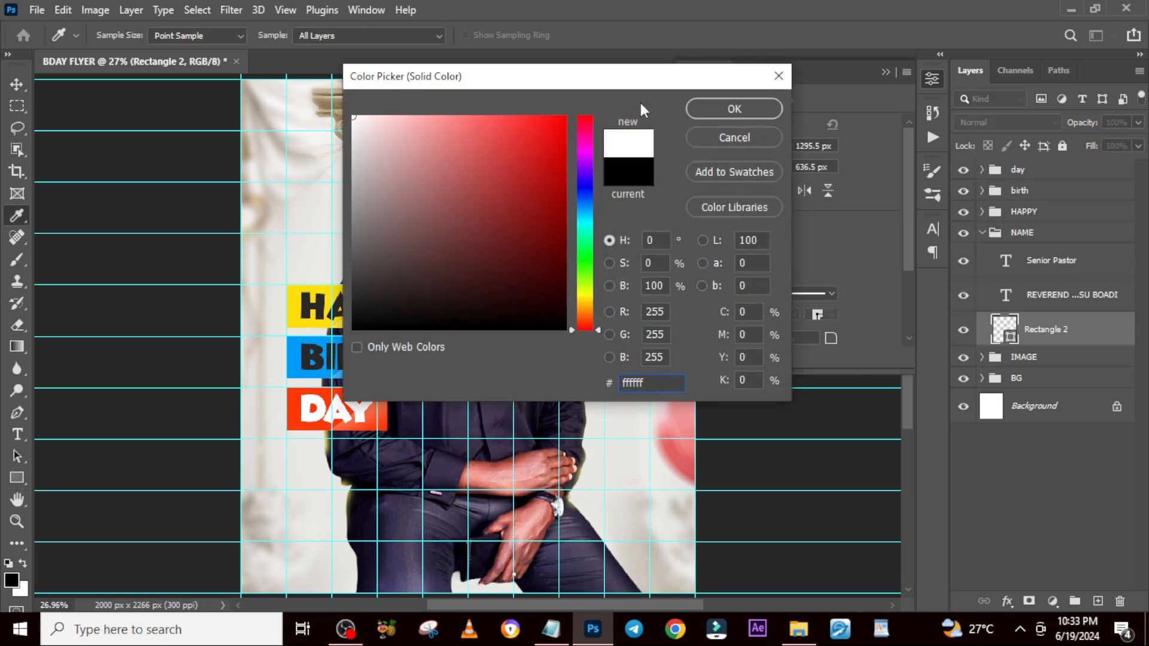
{"action": "left_click", "coordinate": [695, 109]}
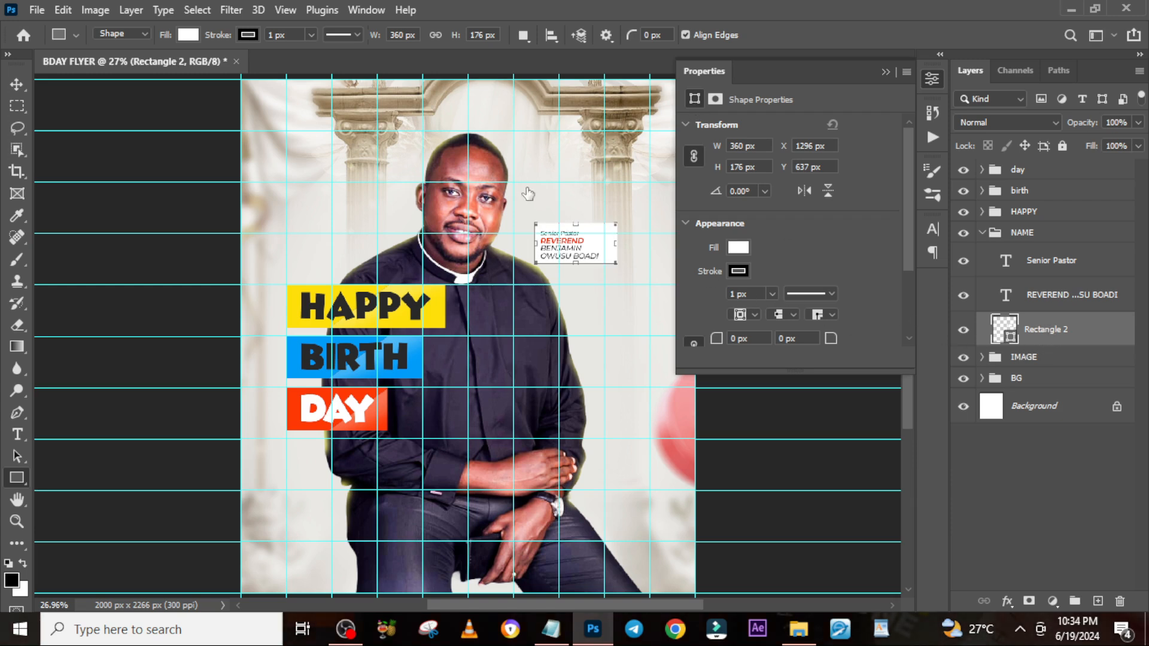
Skew the white rectangle horizontally by about -7.2°, nudge it left and slightly down around the text, and accept conversion to a regular path
{"action": "key", "text": "ctrl+t"}
{"action": "left_click", "coordinate": [885, 73]}
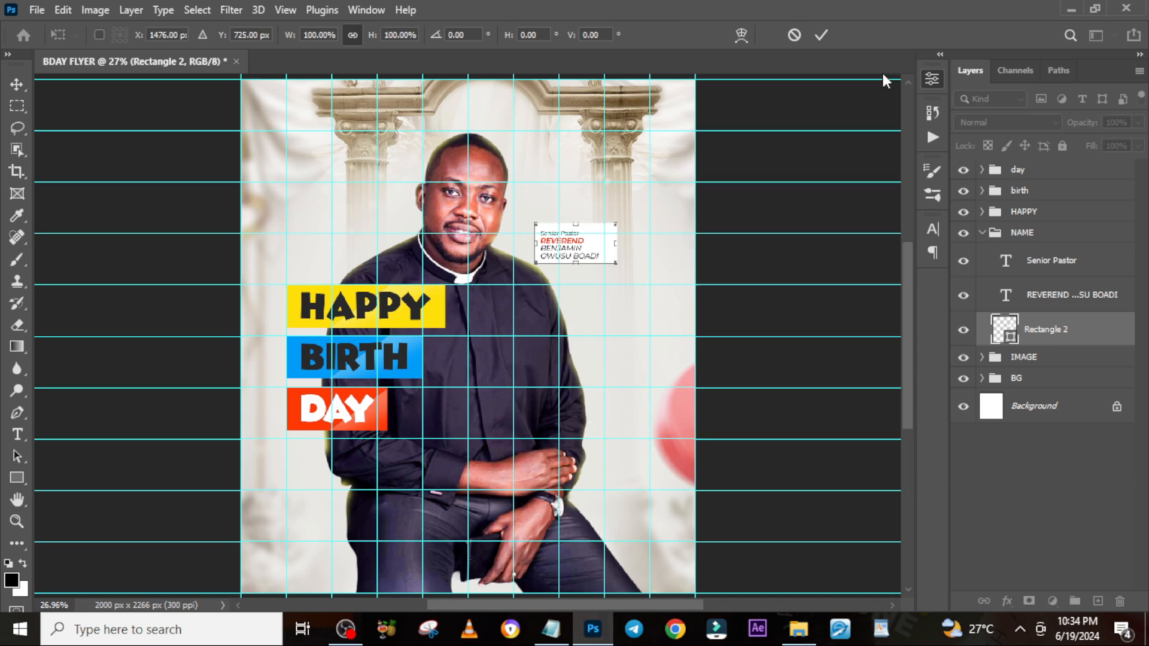
{"action": "right_click", "coordinate": [562, 184]}
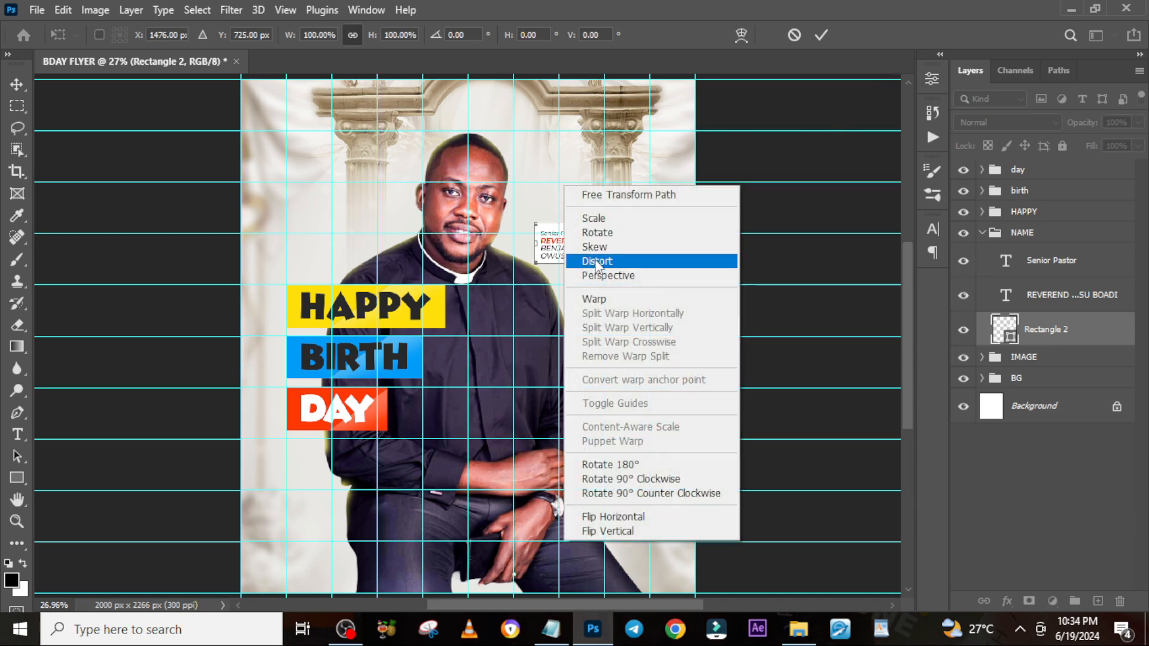
{"action": "left_click", "coordinate": [568, 246]}
{"action": "left_click_drag", "start_coordinate": [576, 225], "coordinate": [580, 225]}
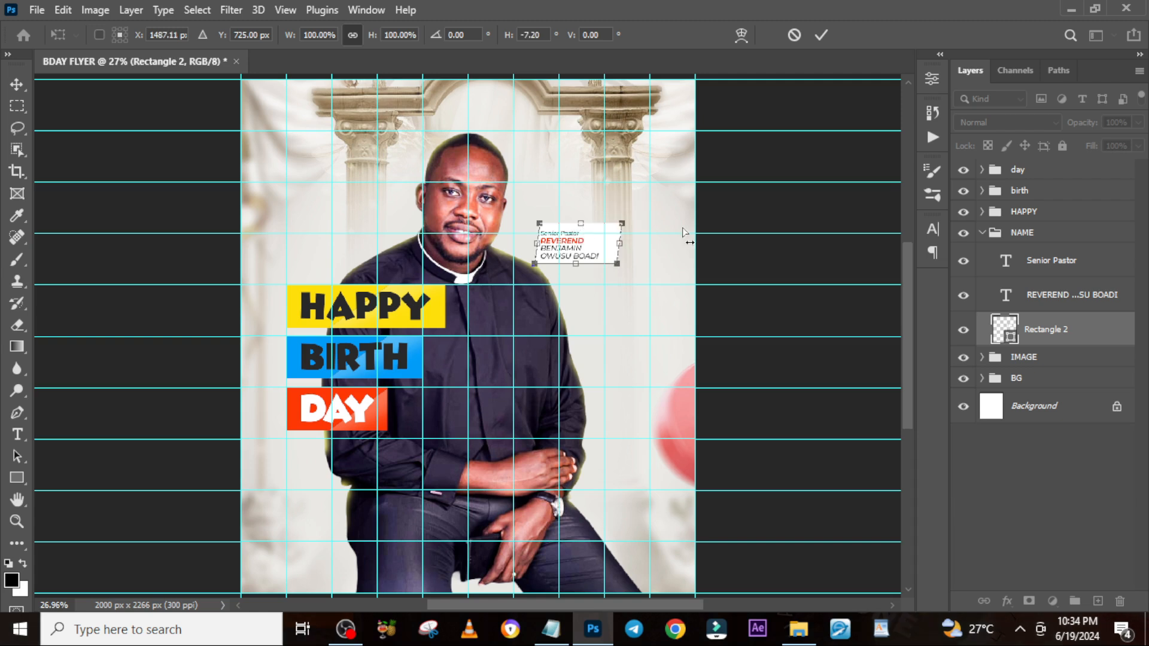
{"action": "key", "text": "Left"}
{"action": "key", "text": "Left"}
{"action": "key", "text": "Left"}
{"action": "key", "text": "Left"}
{"action": "key", "text": "Left"}
{"action": "key", "text": "Left"}
{"action": "key", "text": "Left"}
{"action": "key", "text": "Left"}
{"action": "key", "text": "Left"}
{"action": "key", "text": "Left"}
{"action": "key", "text": "Down"}
{"action": "key", "text": "Down"}
{"action": "key", "text": "Return"}
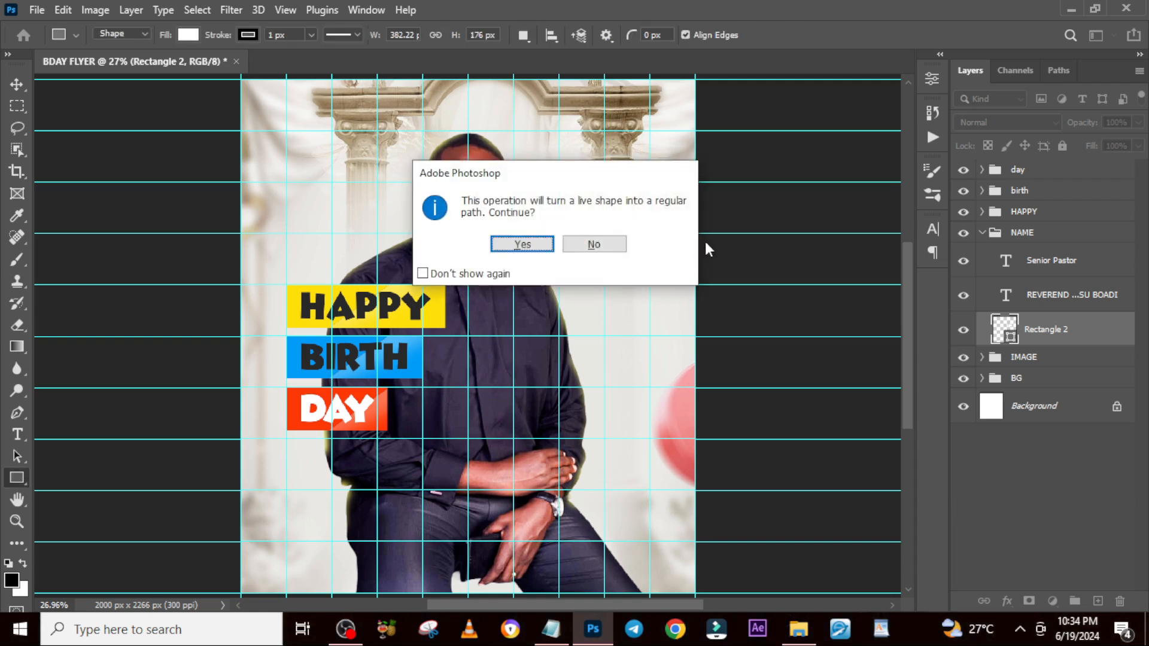
{"action": "left_click", "coordinate": [521, 244]}
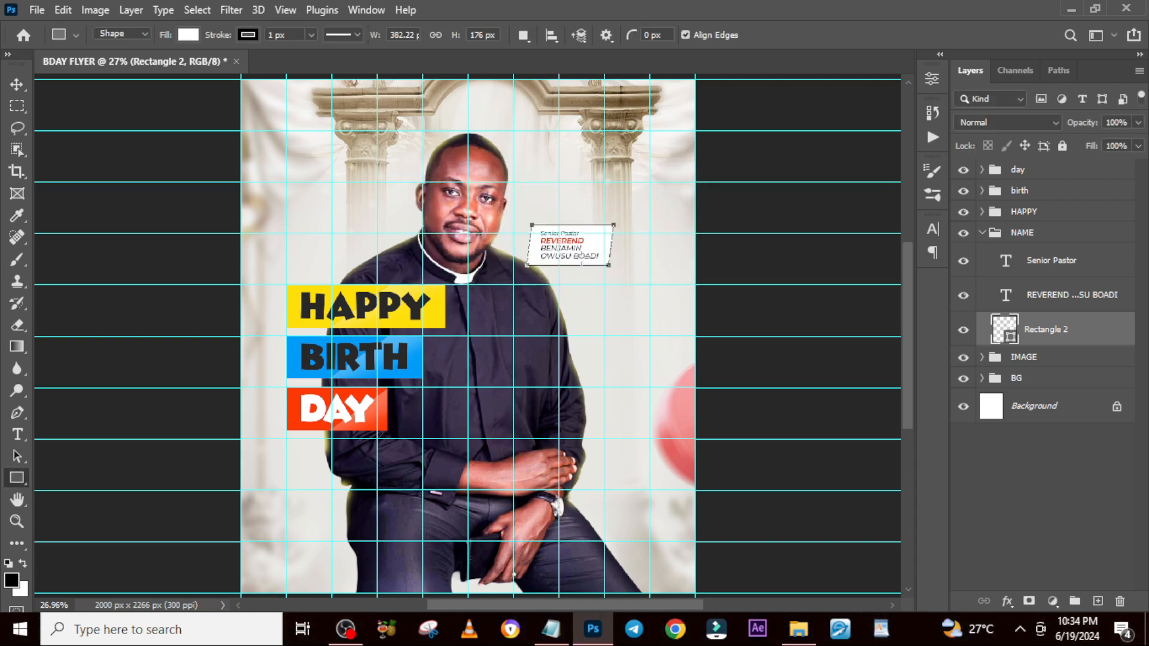
Remove the black stroke from the white skewed rectangle behind the name
{"action": "key", "text": "v"}
{"action": "key", "text": "u"}
{"action": "left_click", "coordinate": [248, 34]}
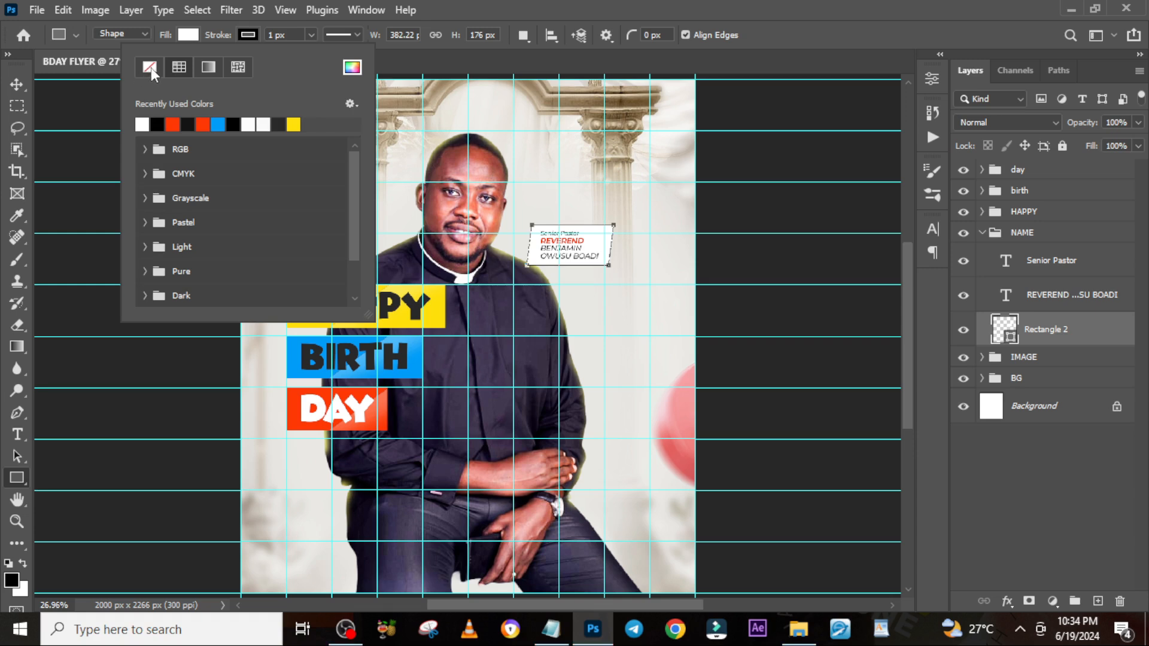
{"action": "left_click", "coordinate": [652, 152]}
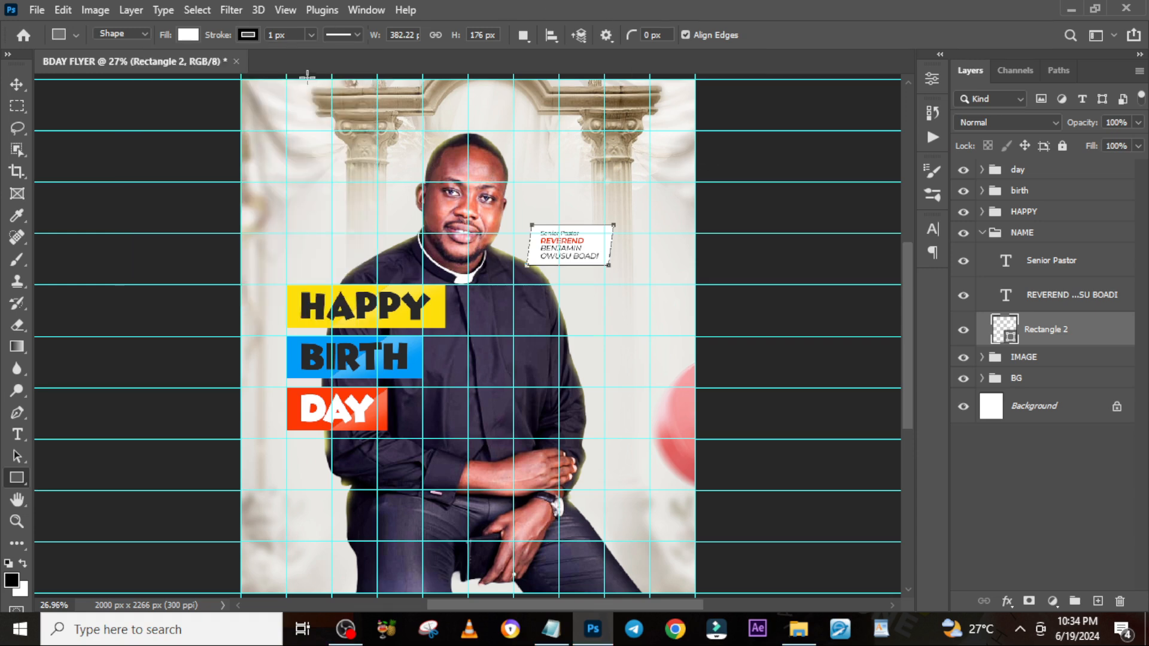
{"action": "left_click", "coordinate": [248, 35]}
{"action": "left_click", "coordinate": [149, 66]}
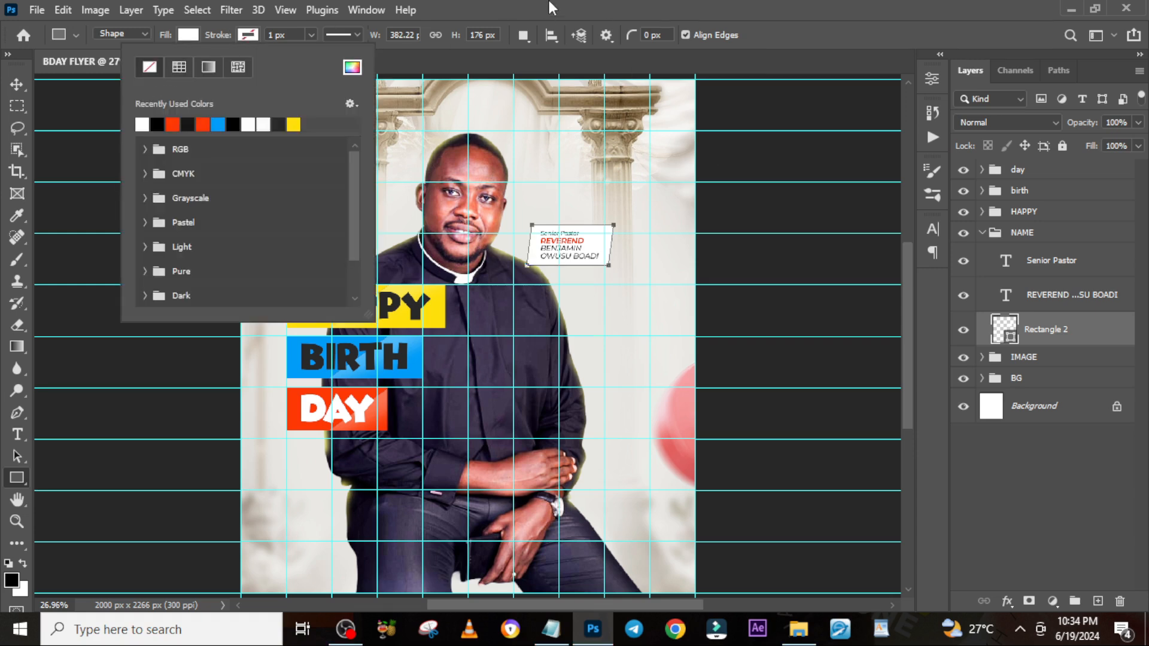
Place the NAME group below the IMAGE group and move it slightly up and left towards the portrait's shoulder
{"action": "left_click", "coordinate": [982, 232]}
{"action": "left_click_drag", "start_coordinate": [1028, 244], "coordinate": [1027, 269]}
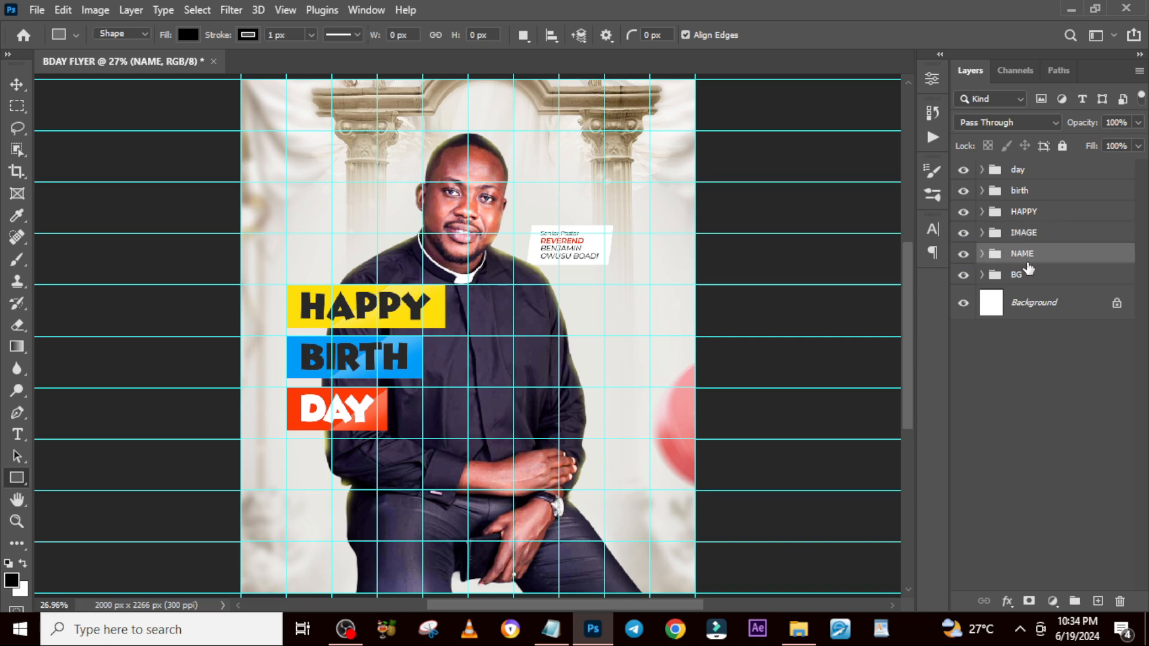
{"action": "key", "text": "v"}
{"action": "left_click_drag", "start_coordinate": [584, 249], "coordinate": [575, 242]}
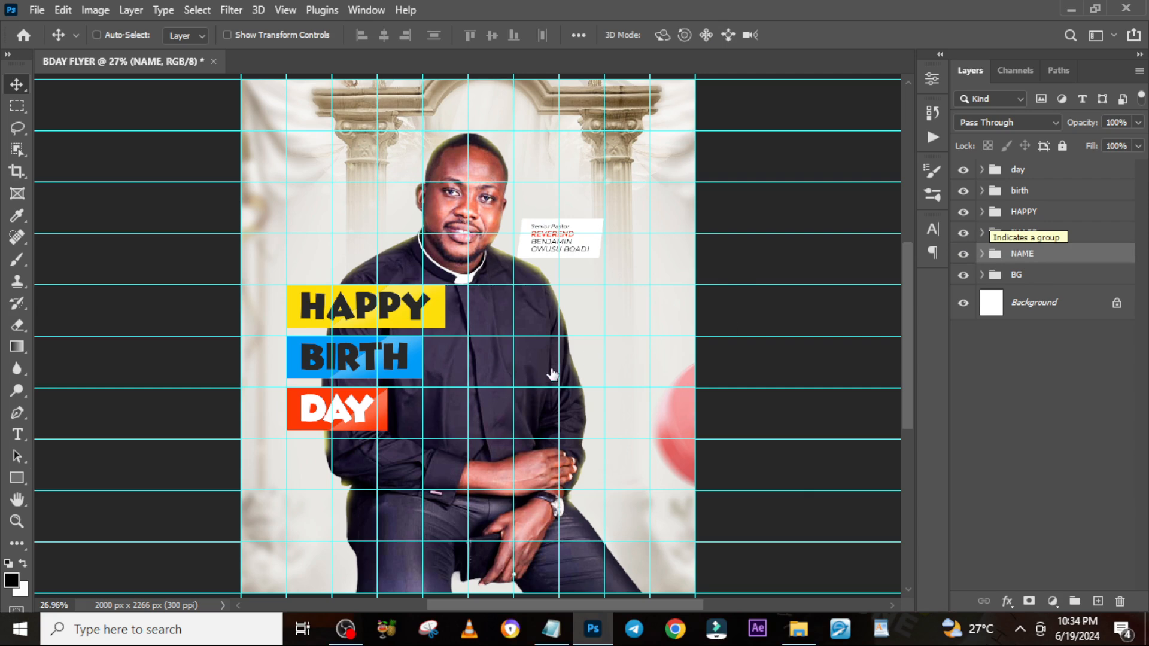
Add a new text layer reading "27" on the portrait's chest, level with the BIRTH bar
{"action": "key", "text": "t"}
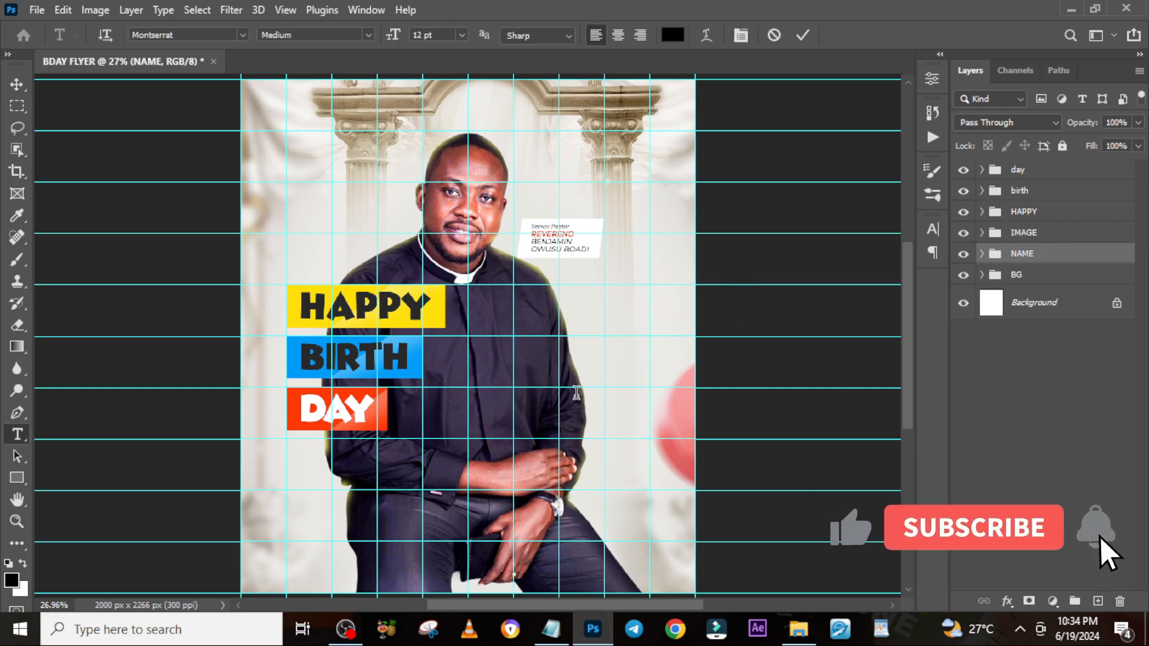
{"action": "left_click", "coordinate": [532, 357]}
{"action": "key", "text": "BackSpace"}
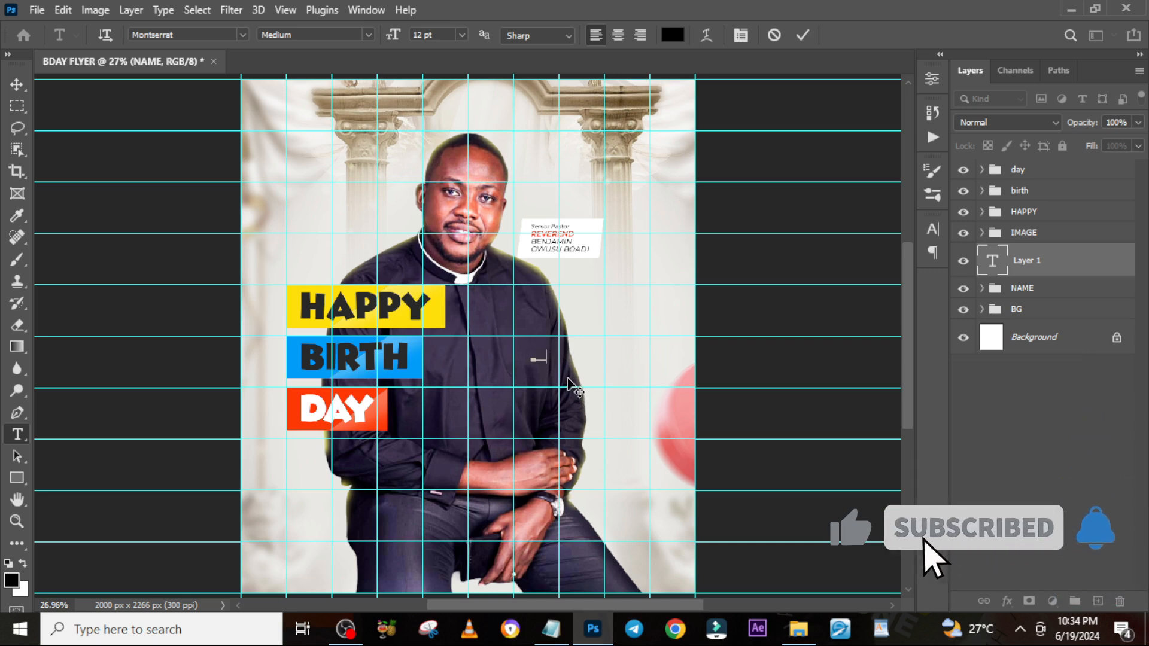
{"action": "type", "text": "27"}
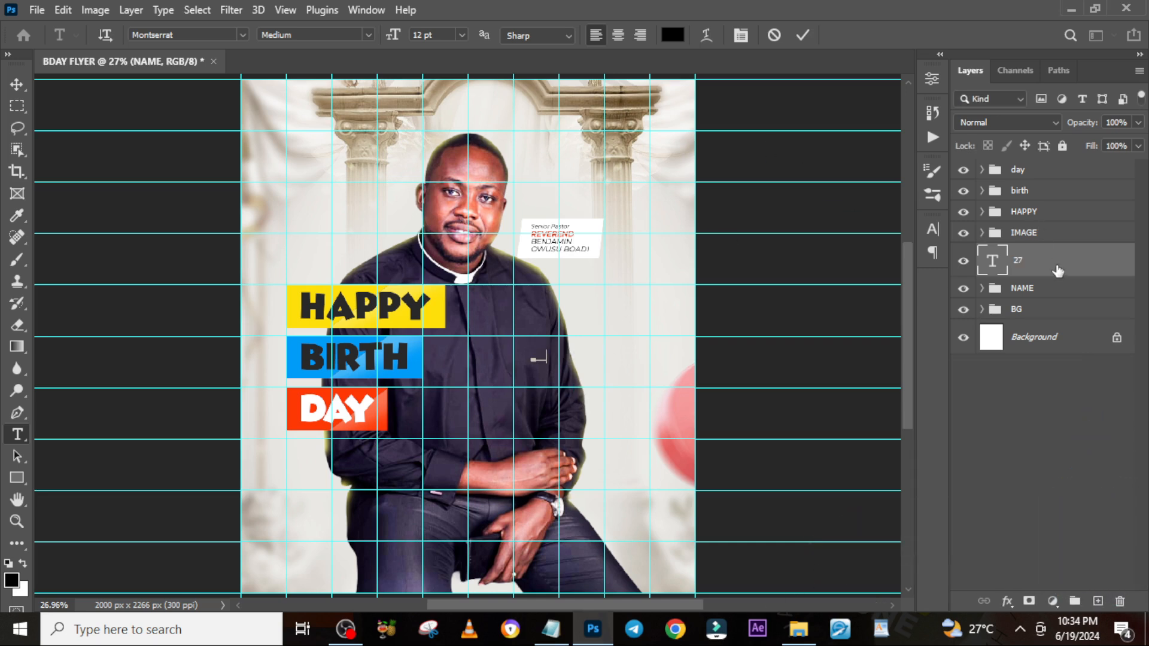
{"action": "left_click", "coordinate": [1057, 271]}
Set the colour of the "27" text to FFE618
{"action": "left_click", "coordinate": [933, 228]}
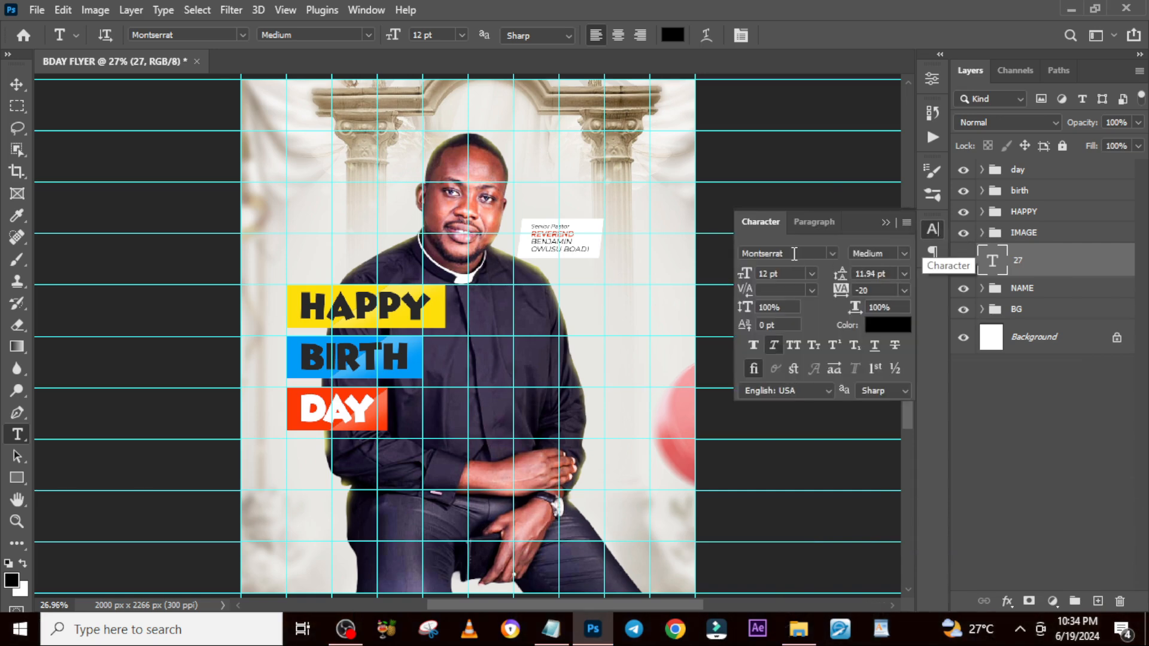
{"action": "left_click", "coordinate": [890, 326]}
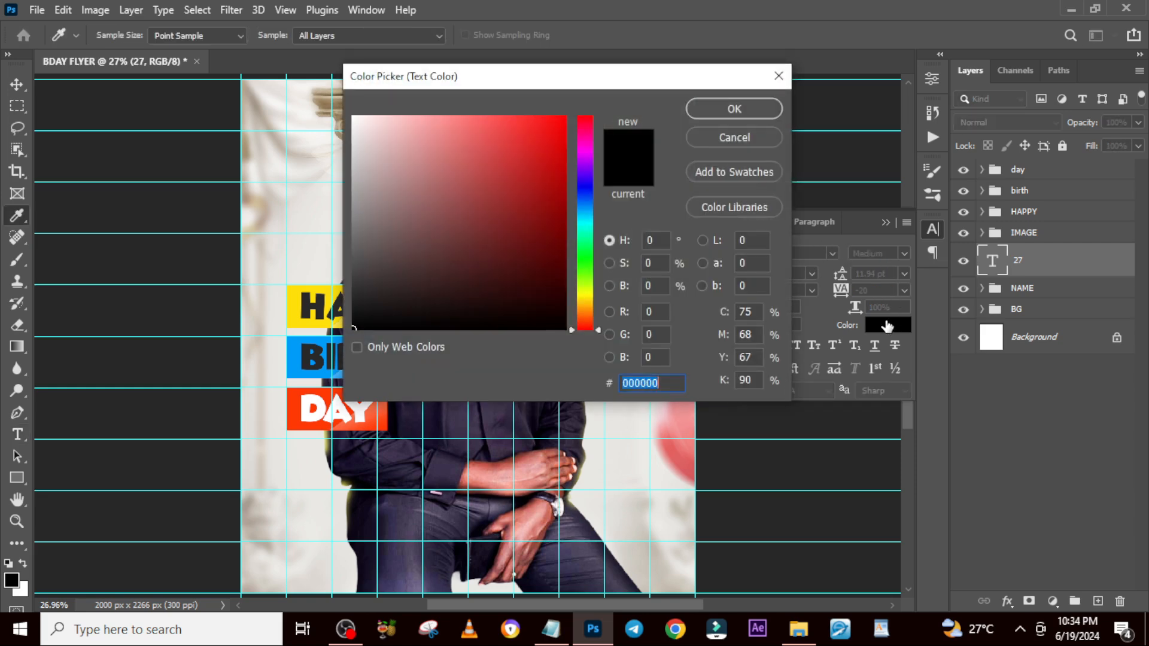
{"action": "type", "text": "FF"}
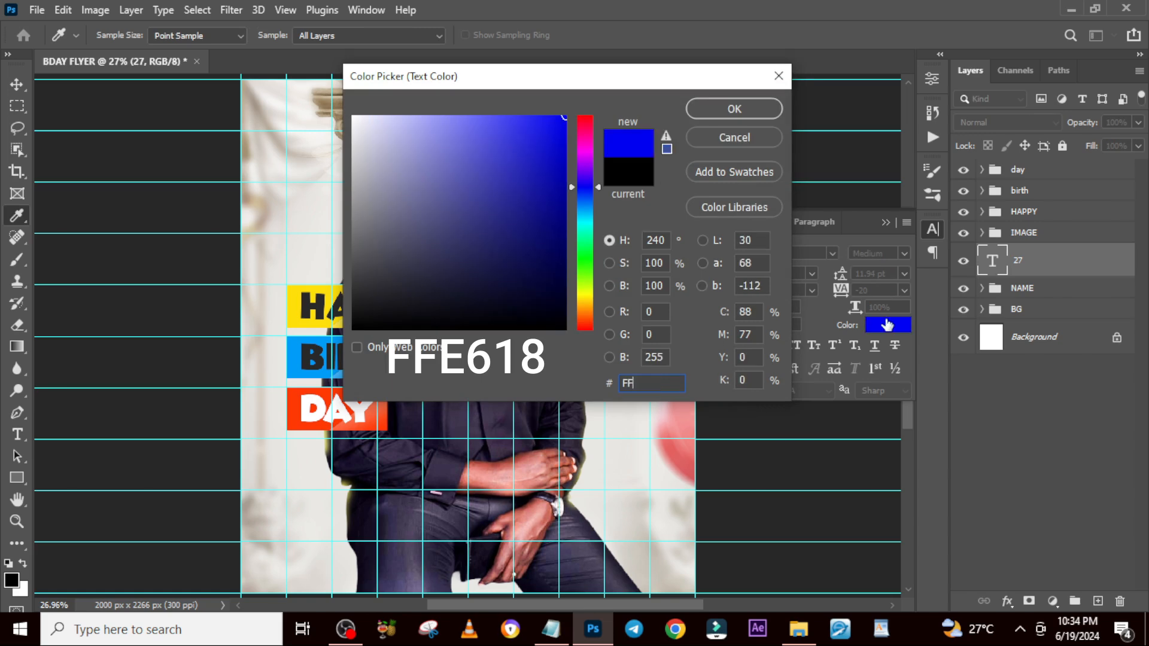
{"action": "type", "text": "E"}
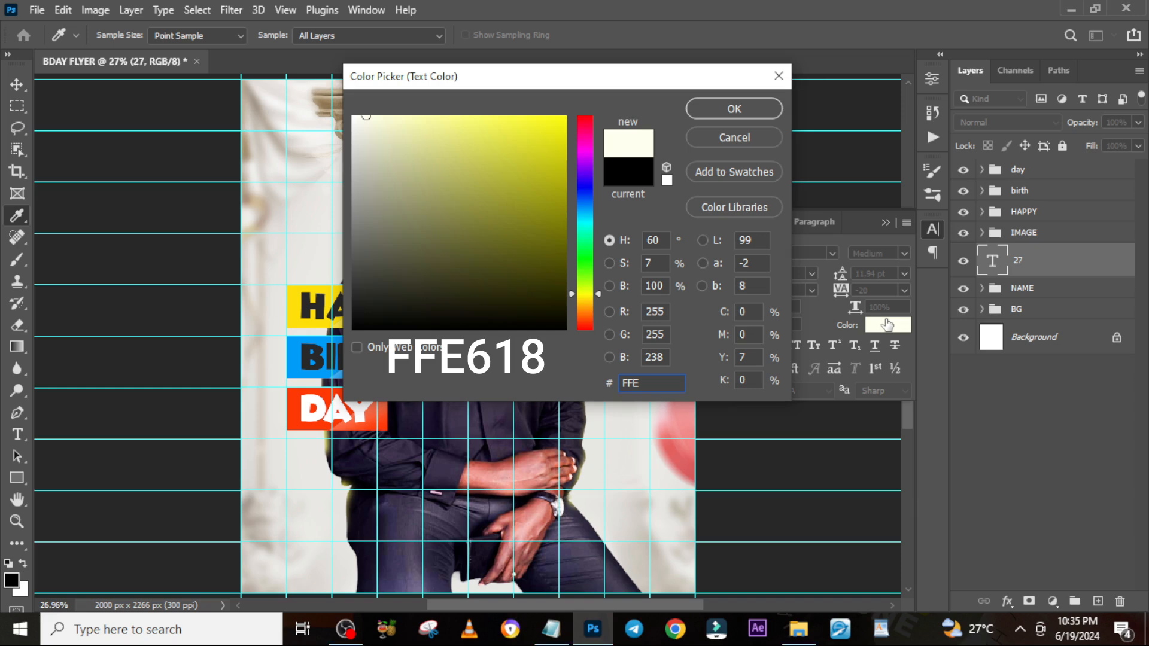
{"action": "type", "text": "618"}
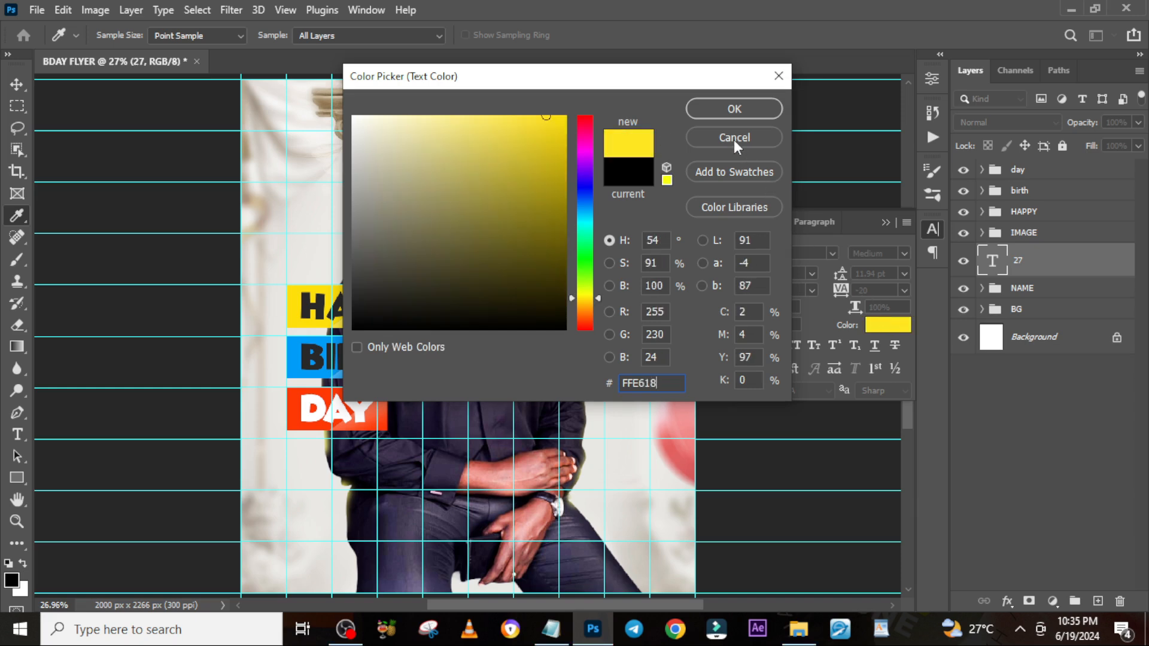
{"action": "left_click", "coordinate": [734, 109]}
Scale the "27" text up to about 376% and bring its layer to the top of the layer stack
{"action": "key", "text": "ctrl+t"}
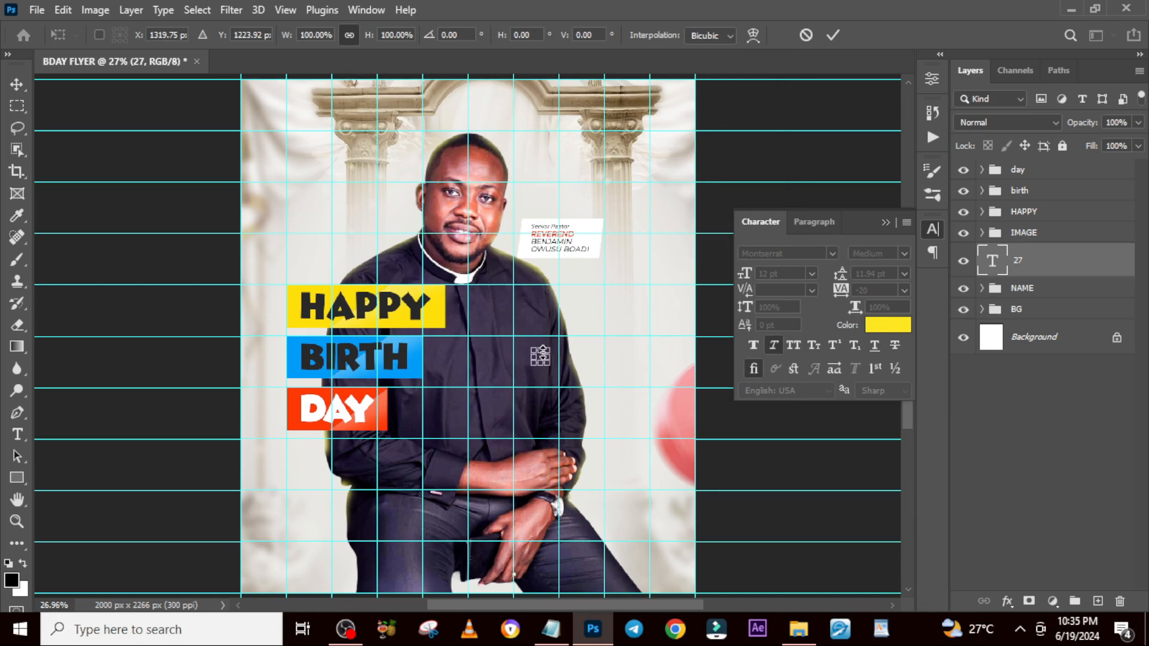
{"action": "left_click_drag", "start_coordinate": [547, 348], "coordinate": [568, 335]}
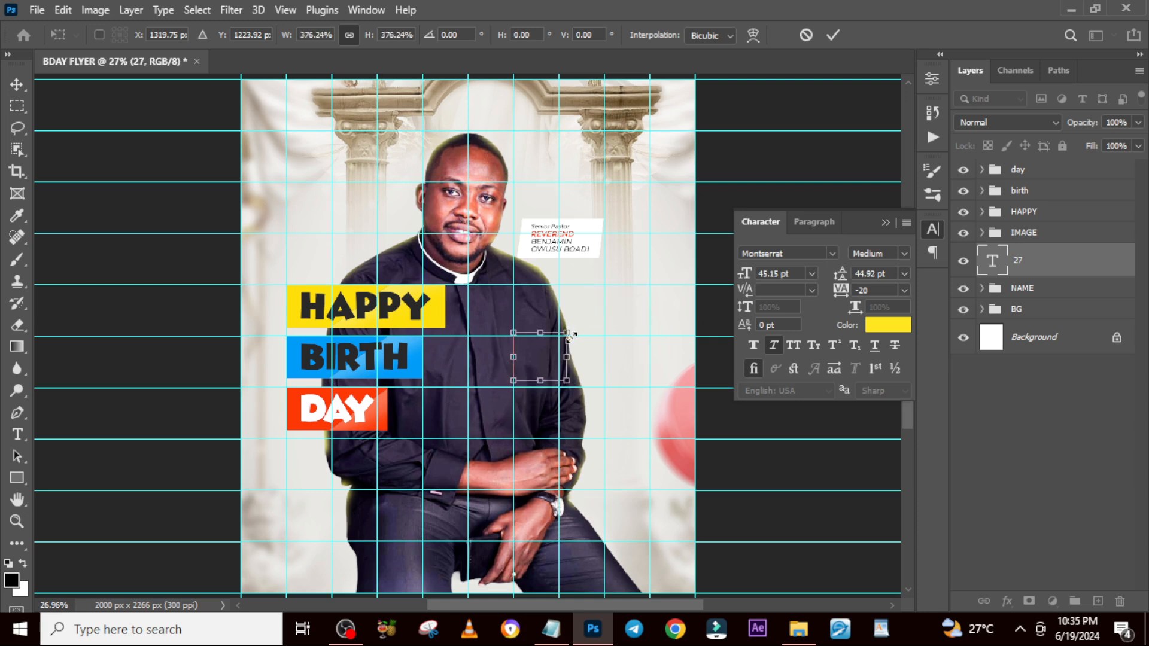
{"action": "key", "text": "Return"}
{"action": "key", "text": "ctrl+]"}
{"action": "left_click_drag", "start_coordinate": [1018, 241], "coordinate": [1017, 163]}
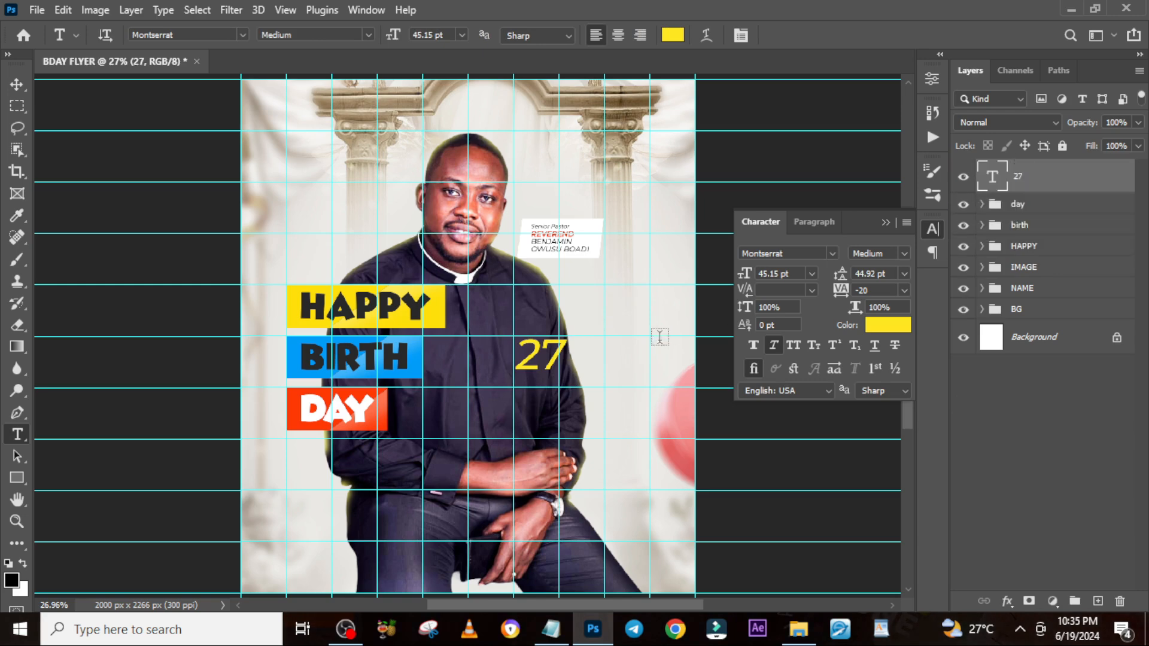
Set the "27" text to Montserrat ExtraBold and turn off its faux italic
{"action": "left_click", "coordinate": [903, 254]}
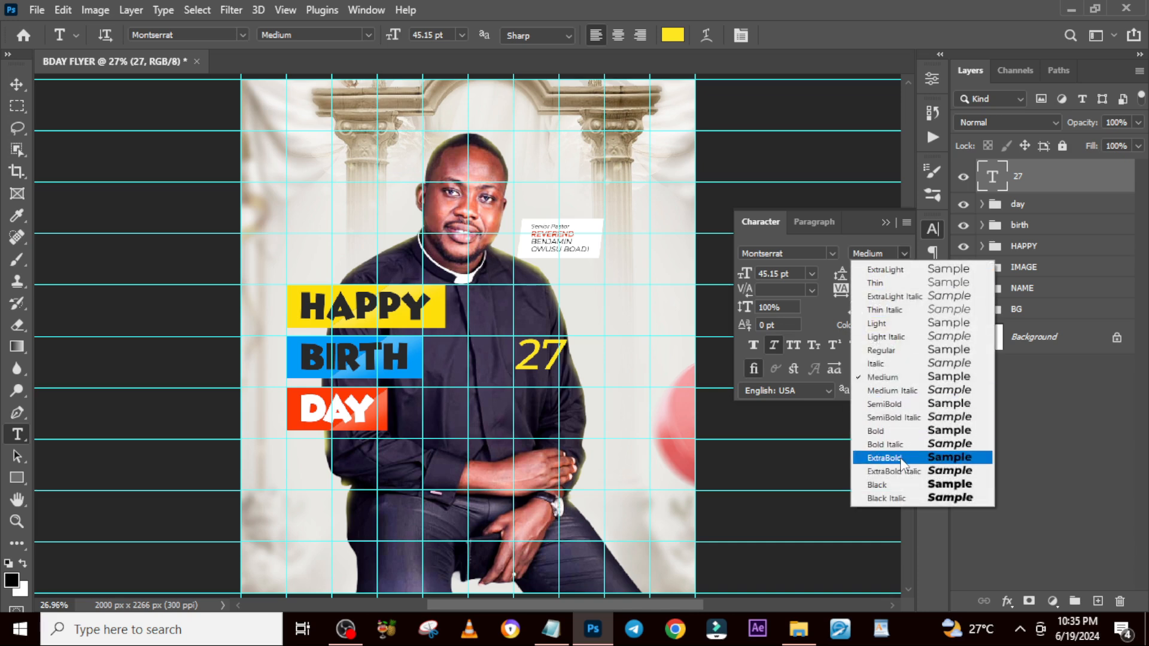
{"action": "left_click", "coordinate": [904, 458]}
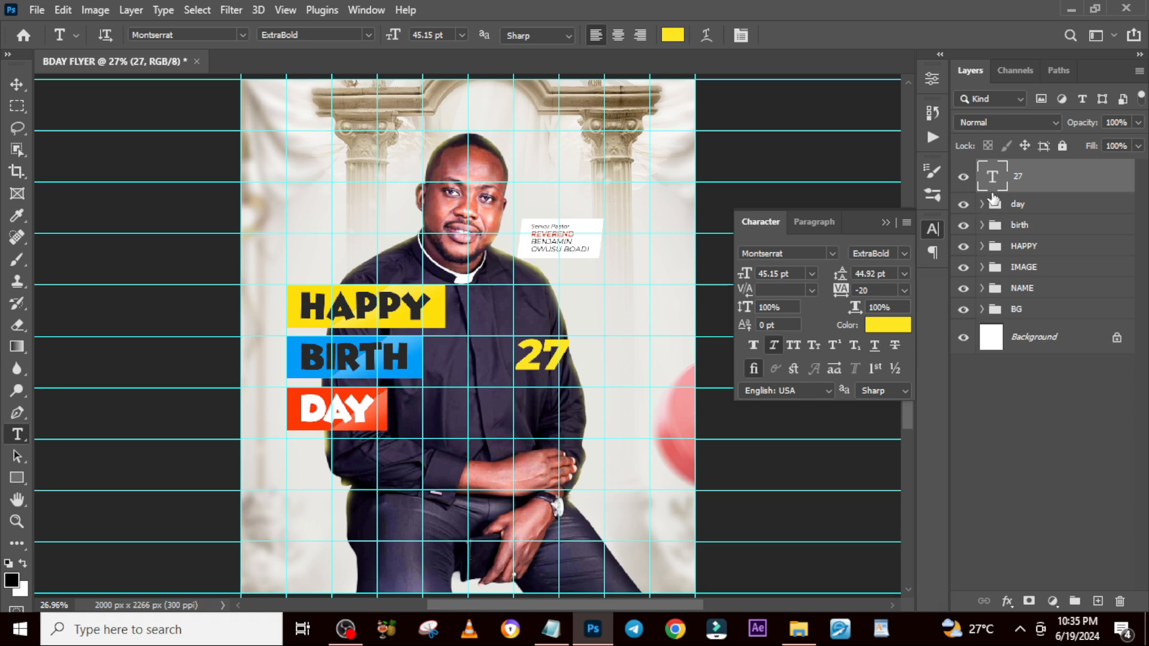
{"action": "left_click", "coordinate": [772, 346]}
Duplicate the "27" text layer and move the copy straight down by about 202 px
{"action": "key", "text": "ctrl+j"}
{"action": "key", "text": "v"}
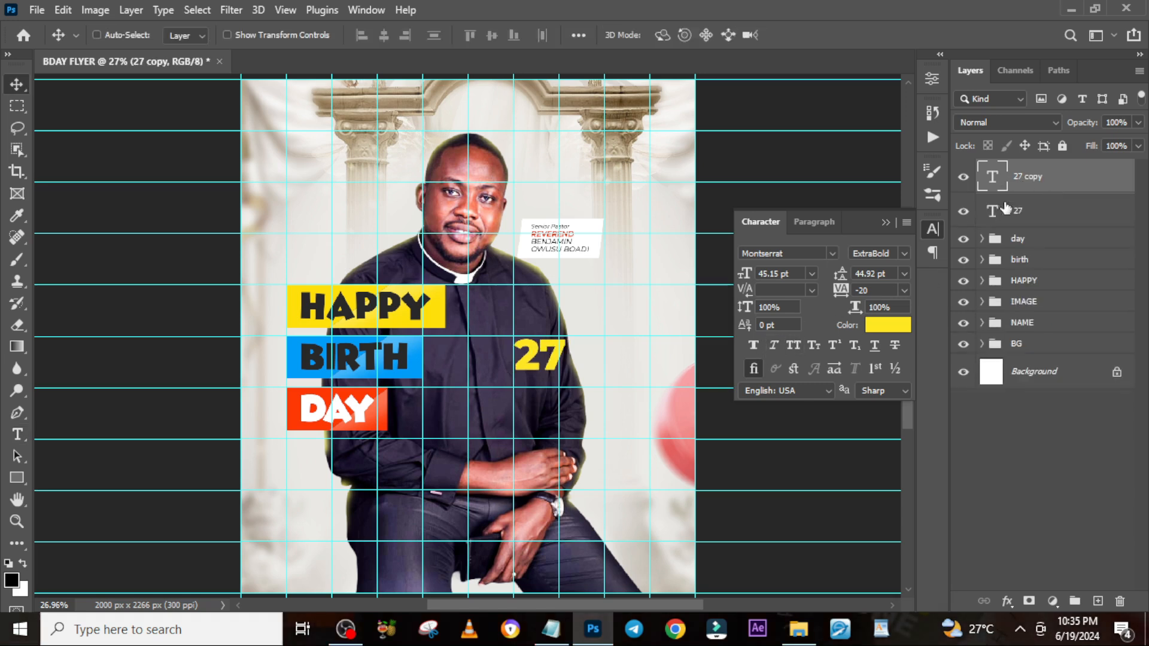
{"action": "left_click_drag", "start_coordinate": [538, 362], "coordinate": [538, 402]}
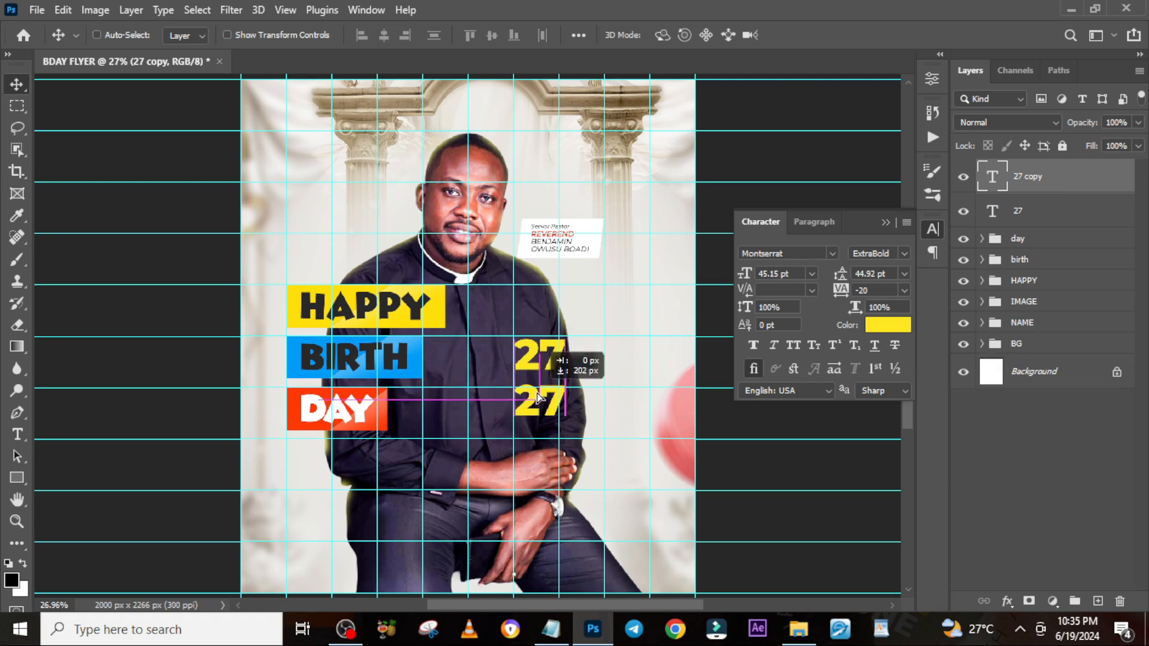
Change the duplicated "27" text to JUNE and set its colour to FFFEF9
{"action": "double_click", "coordinate": [993, 179]}
{"action": "type", "text": "JUNE"}
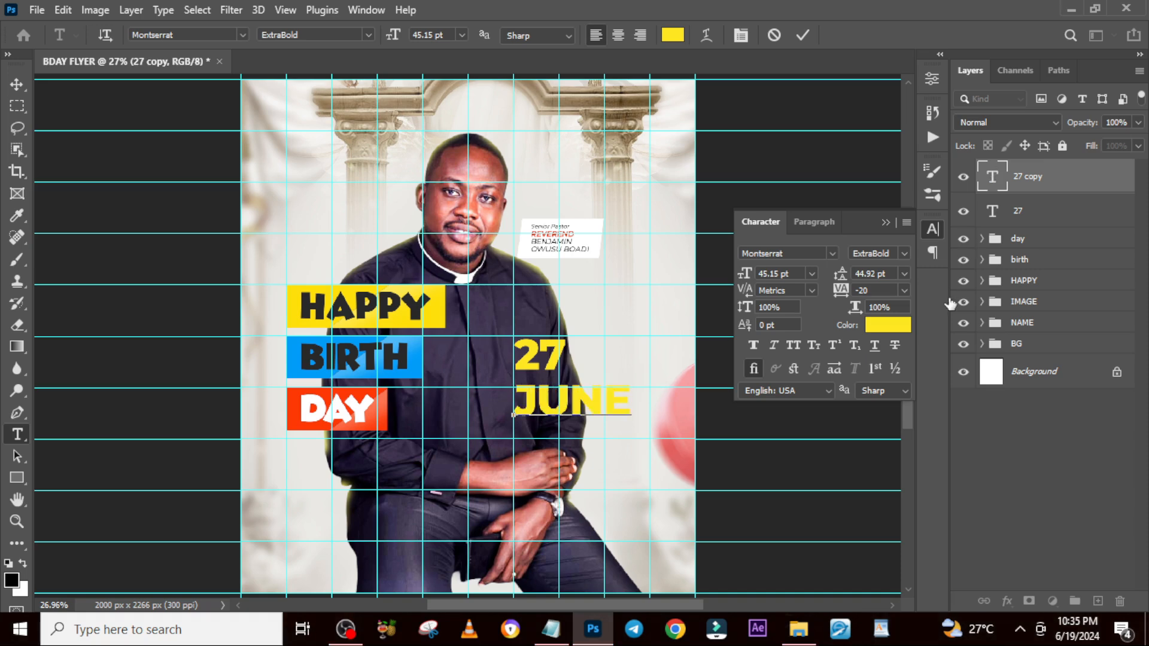
{"action": "key", "text": "ctrl+Return"}
{"action": "key", "text": "v"}
{"action": "left_click", "coordinate": [888, 324]}
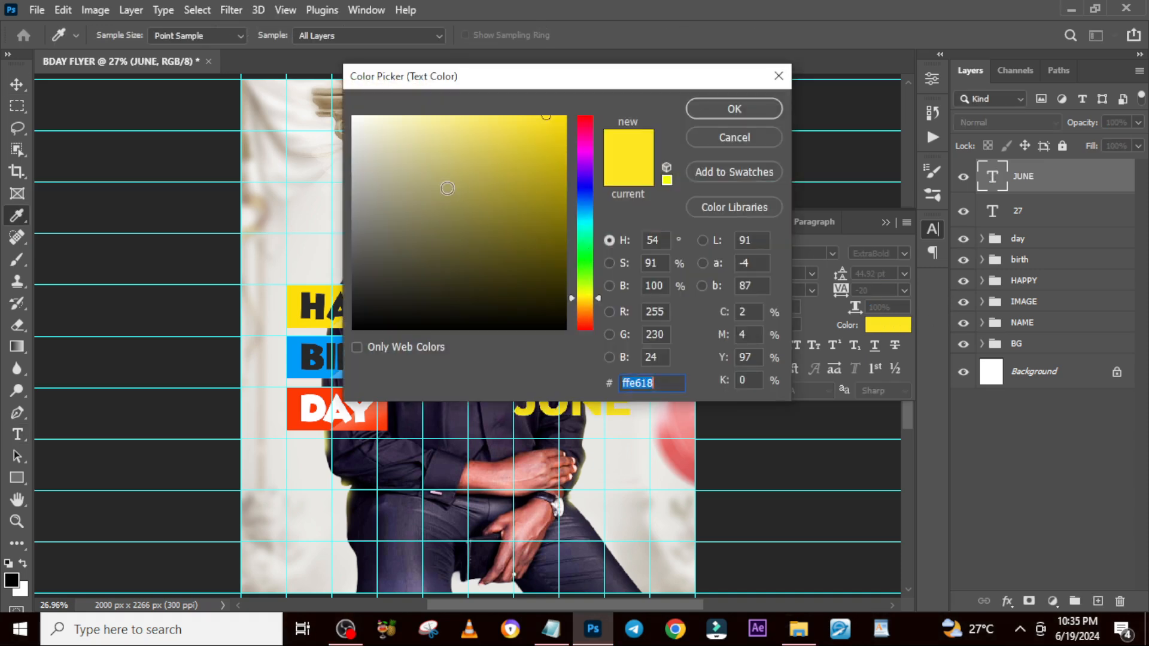
{"action": "left_click", "coordinate": [357, 116]}
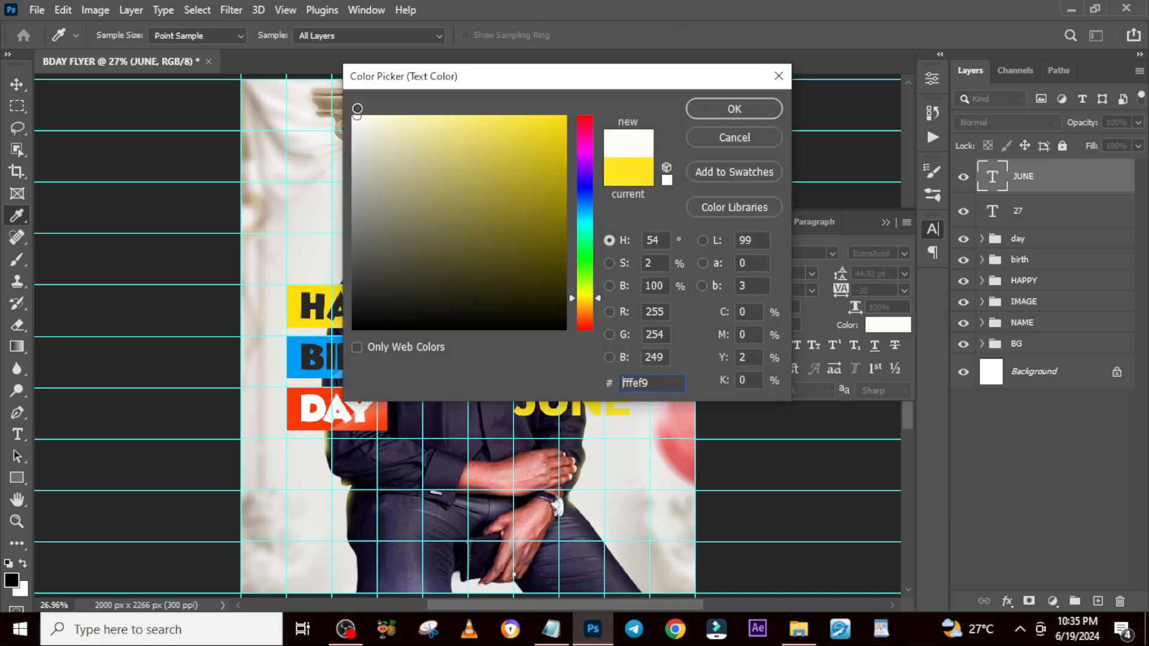
{"action": "left_click", "coordinate": [713, 113]}
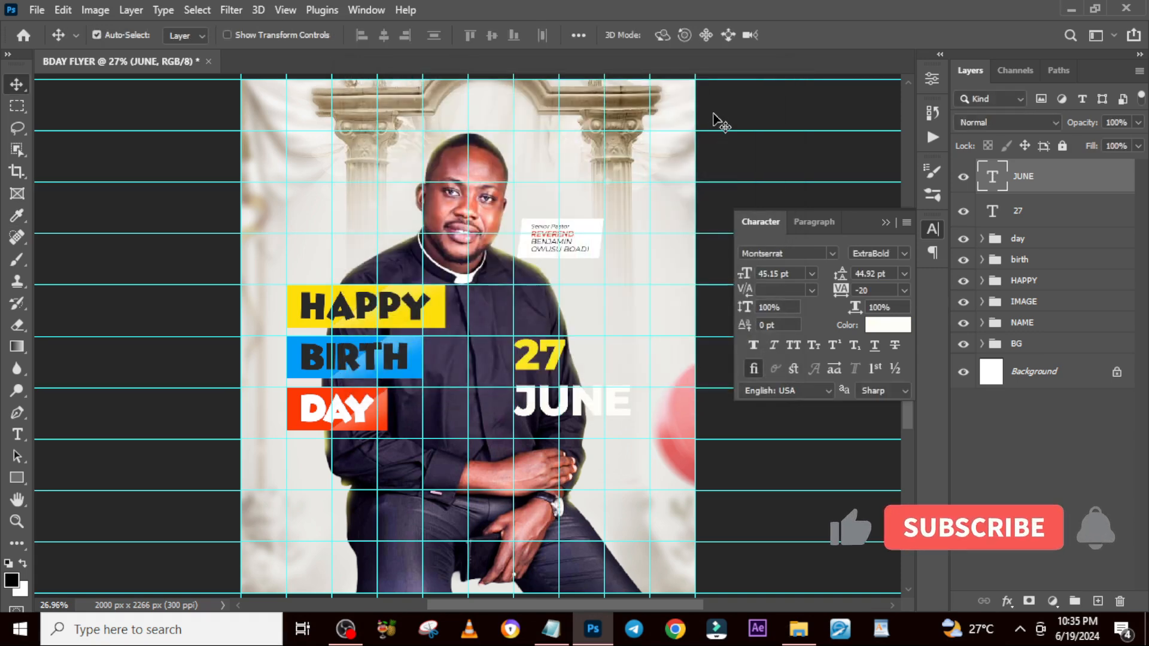
Scale the JUNE text down to about 15.5 pt so it sits directly beneath the "27"
{"action": "key", "text": "ctrl+t"}
{"action": "left_click_drag", "start_coordinate": [630, 418], "coordinate": [548, 384]}
{"action": "key", "text": "Return"}
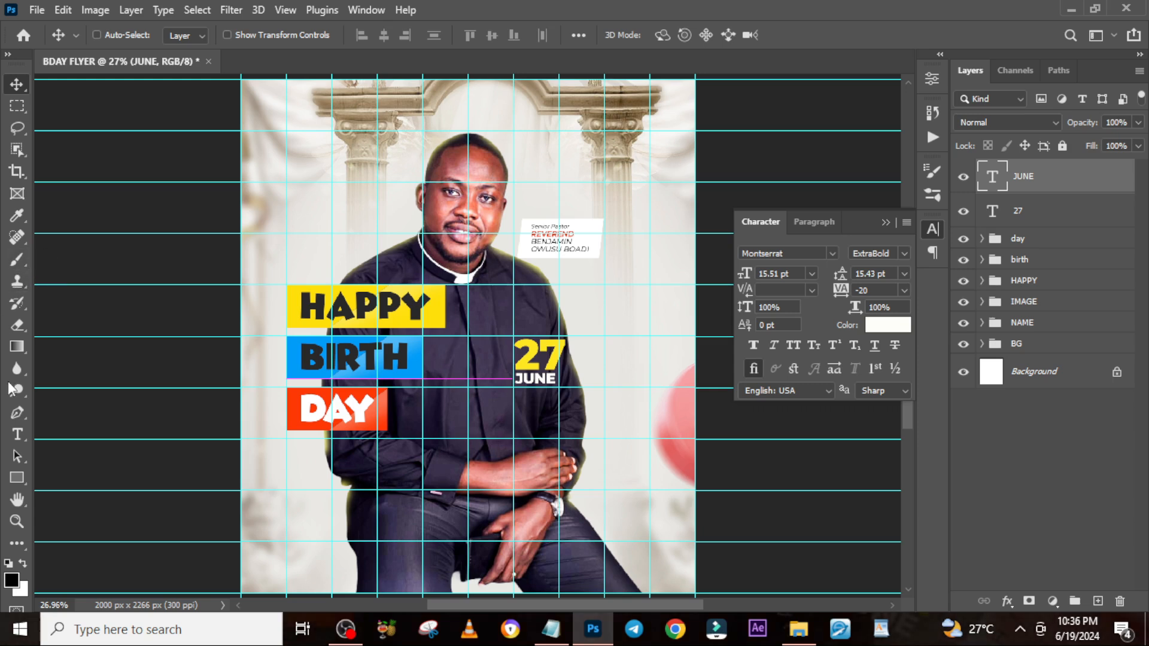
Draw a circle about 356 px in diameter around the 27 JUNE text and place its layer below both text layers
{"action": "left_click", "coordinate": [16, 478]}
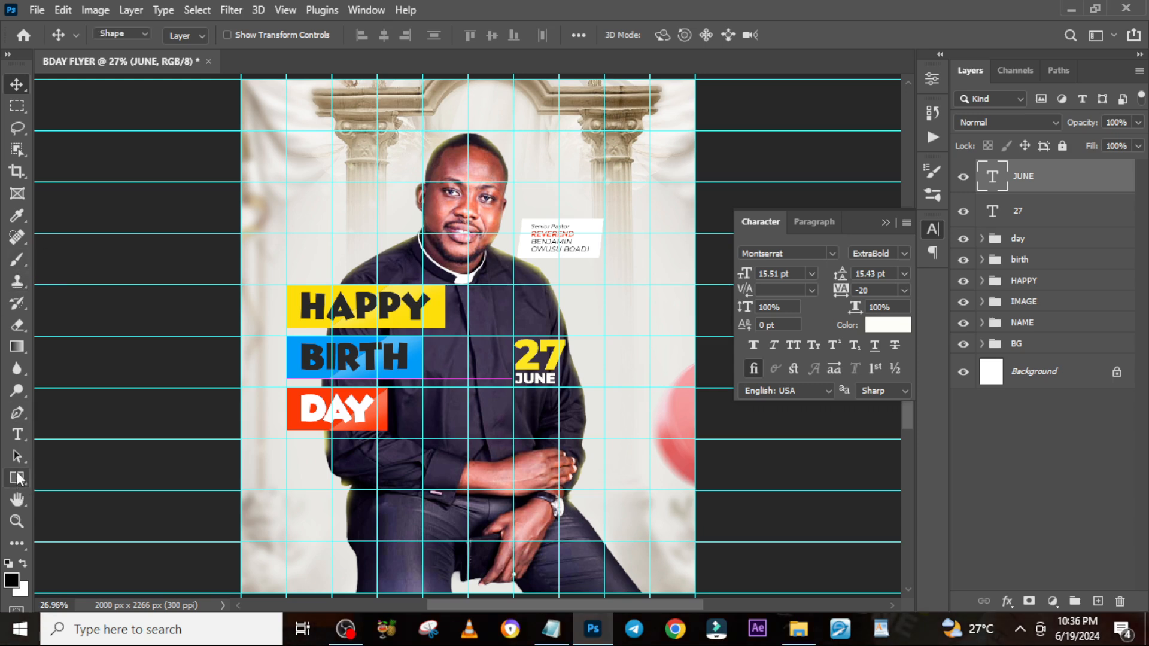
{"action": "left_click", "coordinate": [62, 495]}
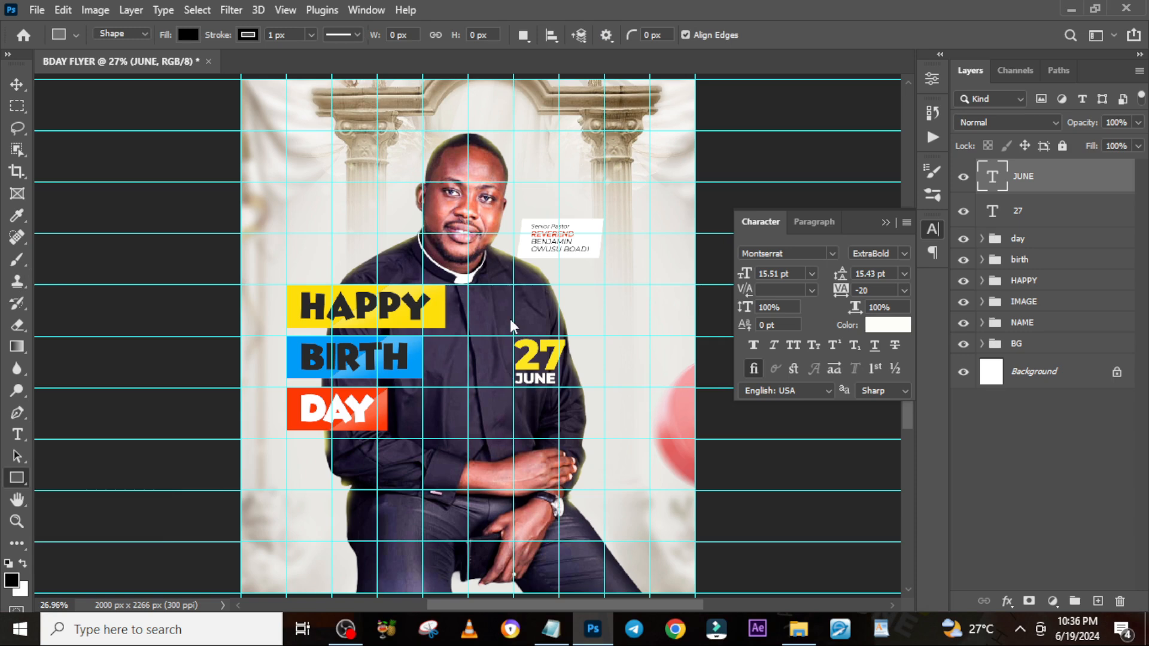
{"action": "left_click_drag", "start_coordinate": [500, 323], "coordinate": [580, 419]}
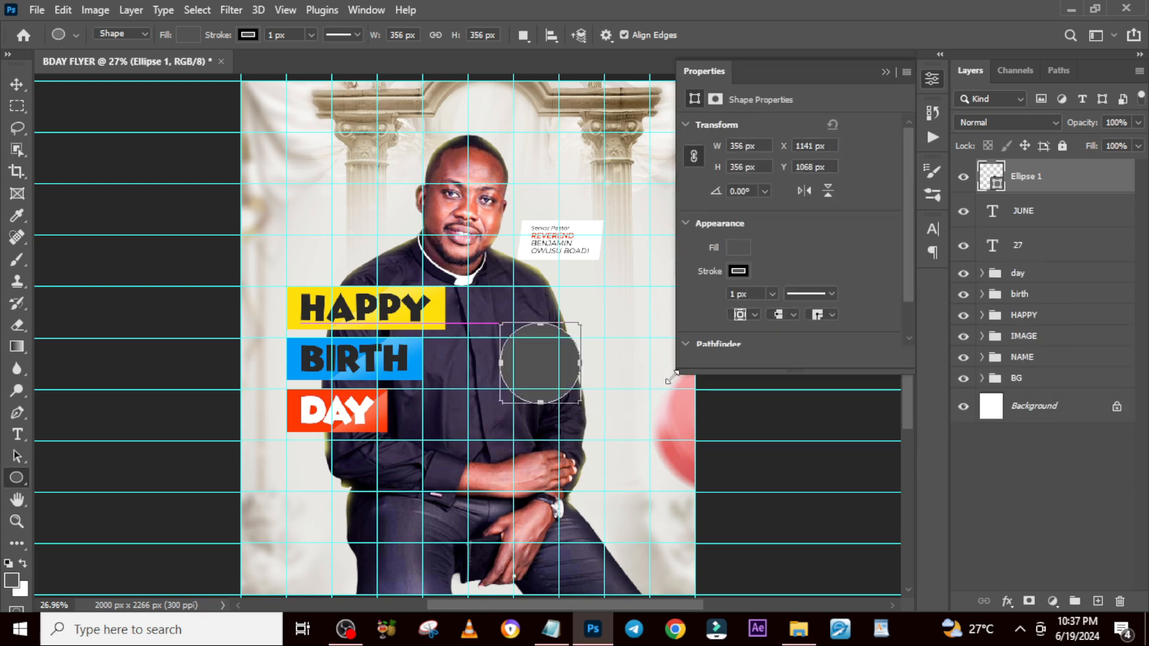
{"action": "left_click_drag", "start_coordinate": [1009, 186], "coordinate": [1000, 260]}
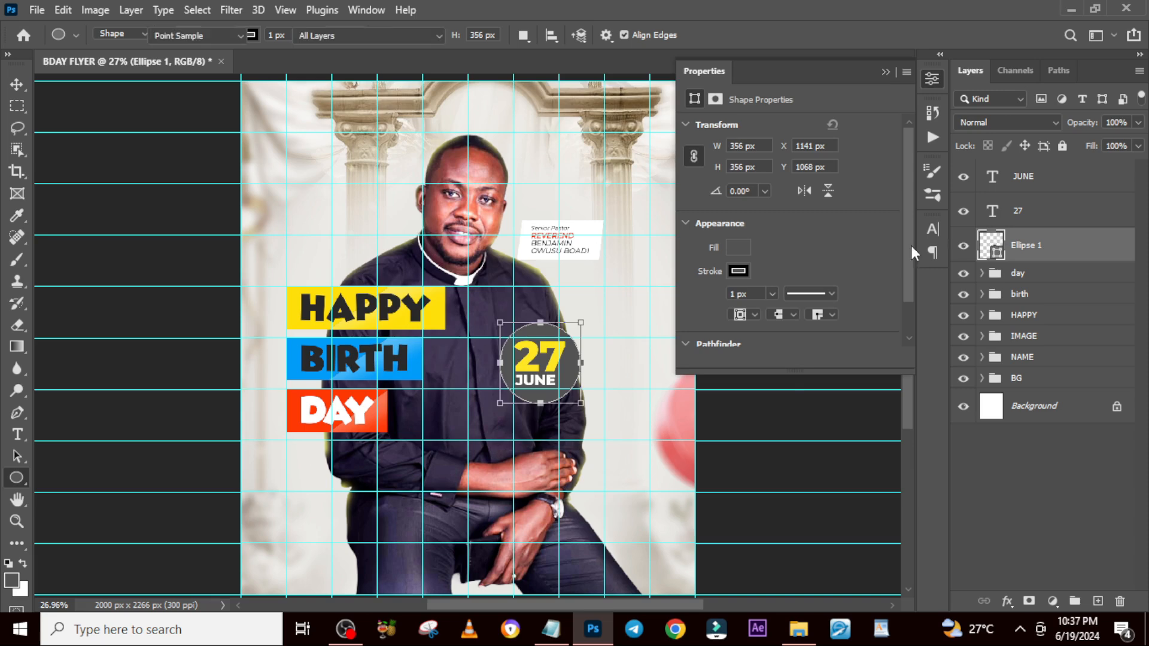
Fill the date circle with black 000000 and remove its stroke
{"action": "double_click", "coordinate": [997, 244]}
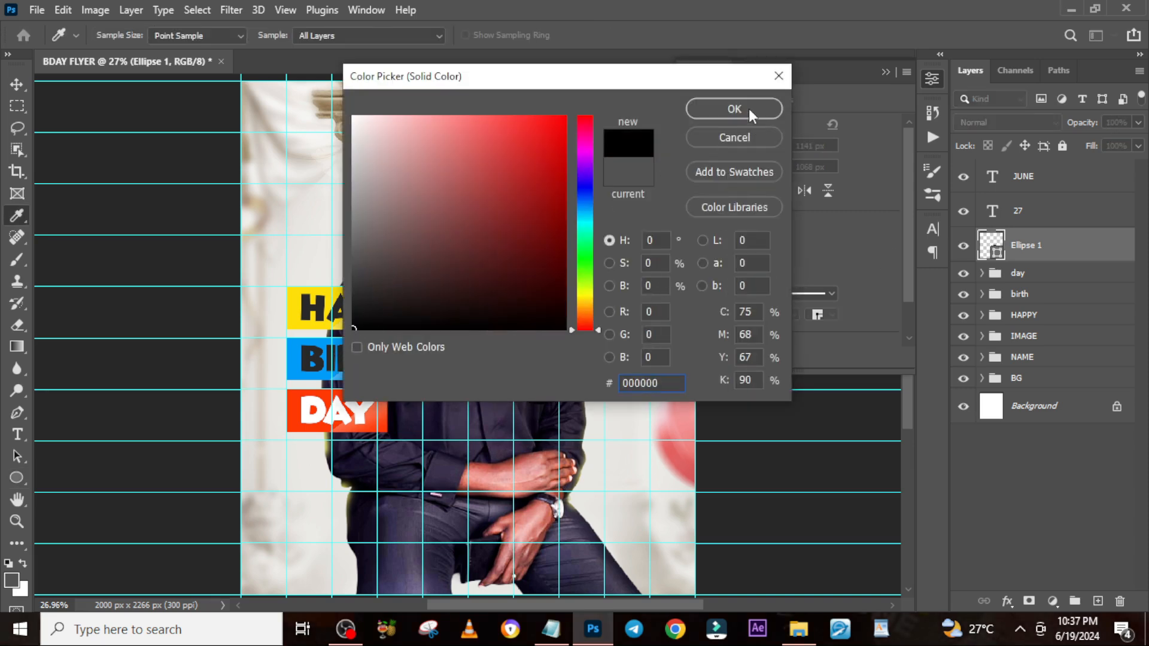
{"action": "key", "text": "Return"}
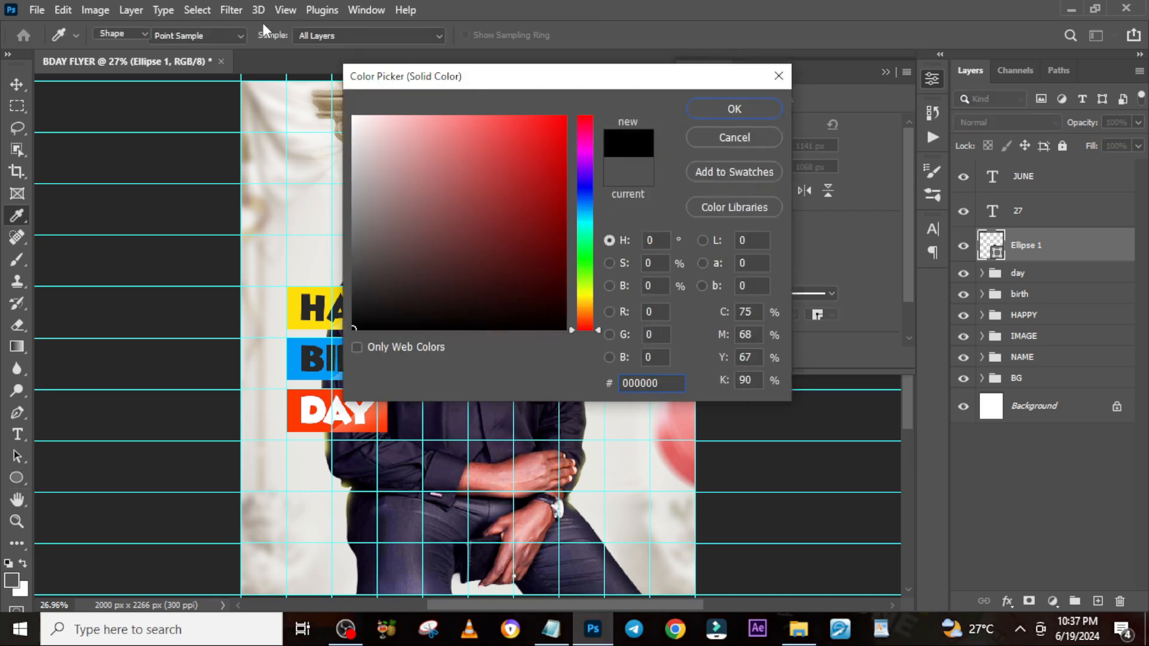
{"action": "left_click", "coordinate": [248, 35]}
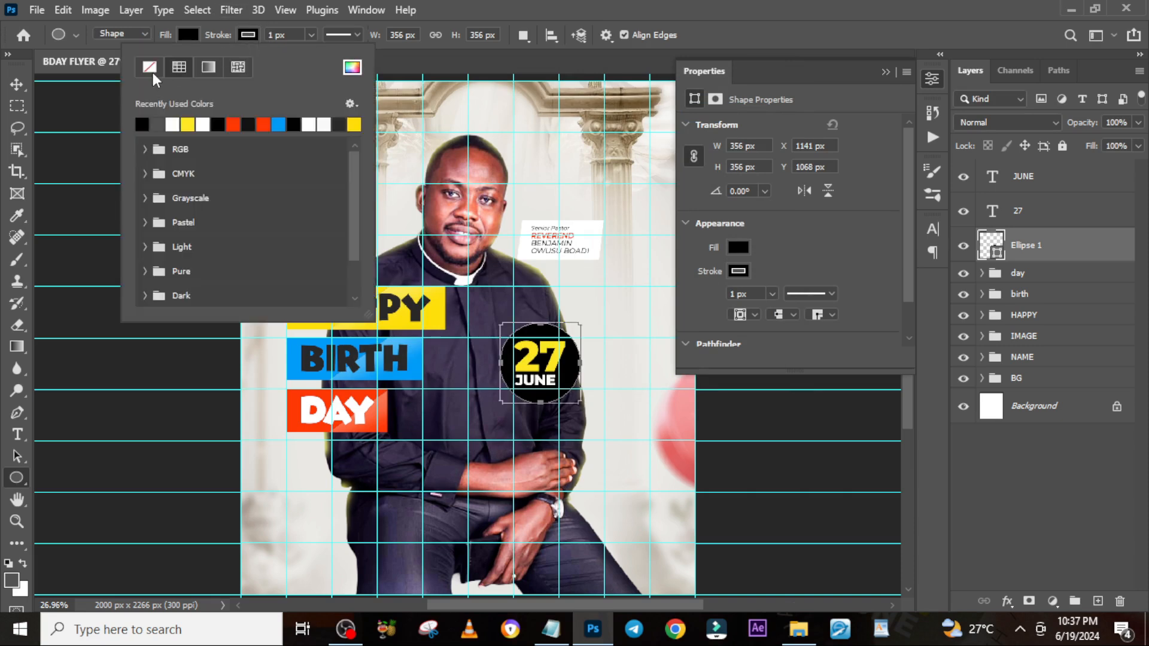
{"action": "left_click", "coordinate": [145, 67]}
{"action": "left_click", "coordinate": [728, 7]}
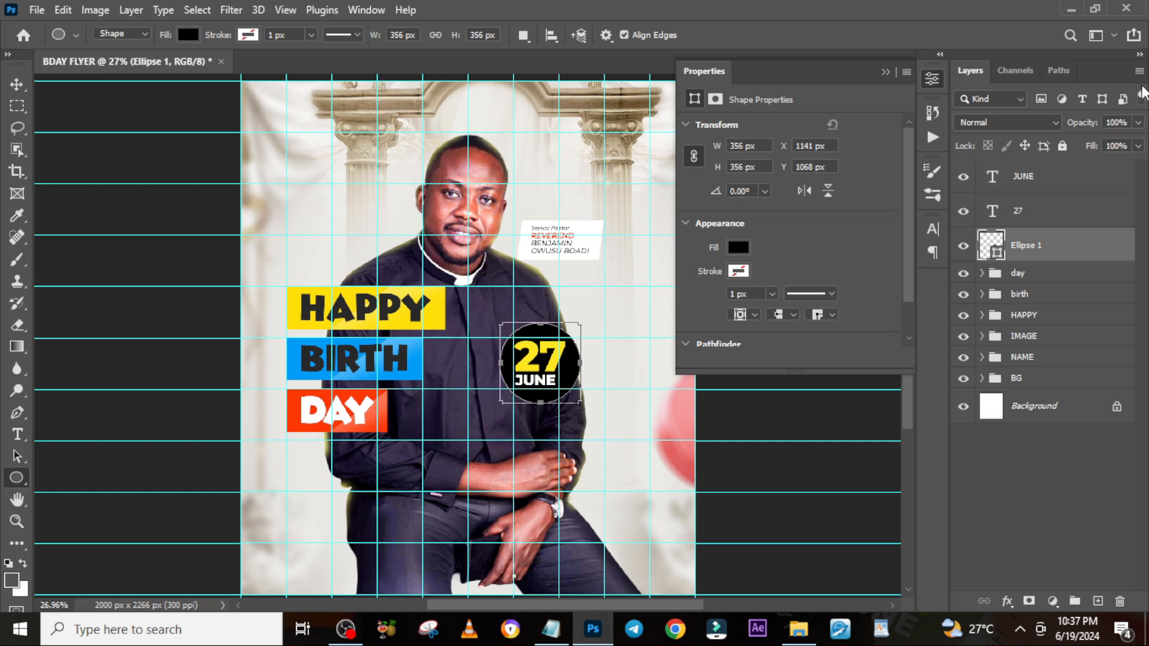
Set the opacity of the date circle's layer to 50%
{"action": "left_click", "coordinate": [1116, 122]}
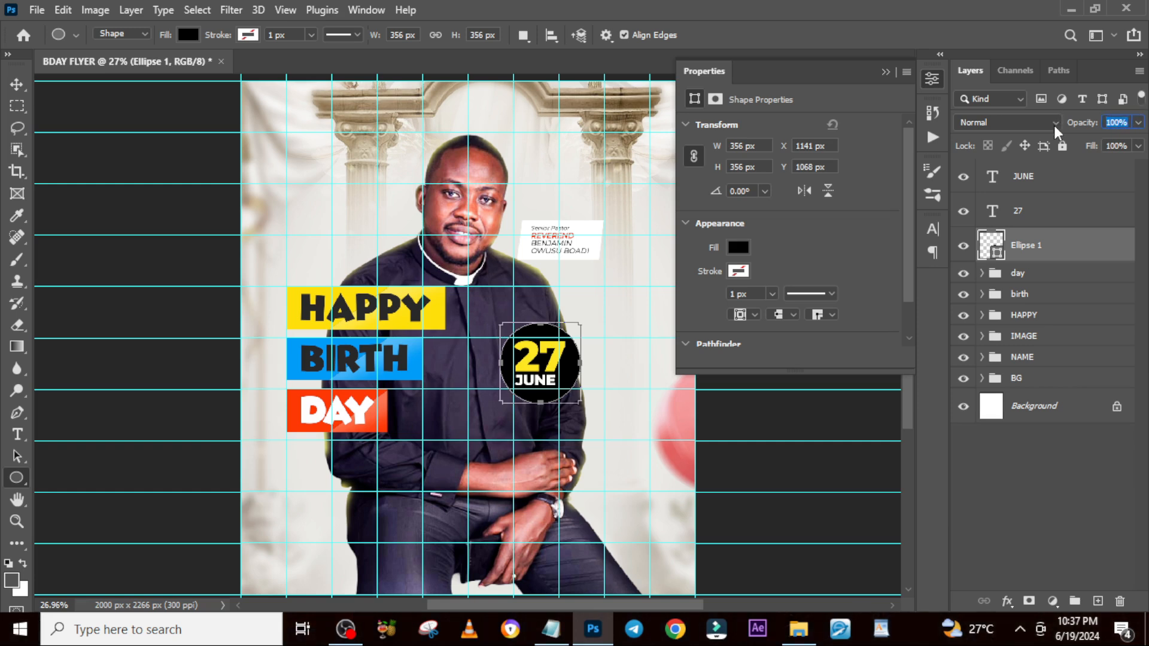
{"action": "type", "text": "50"}
{"action": "key", "text": "Return"}
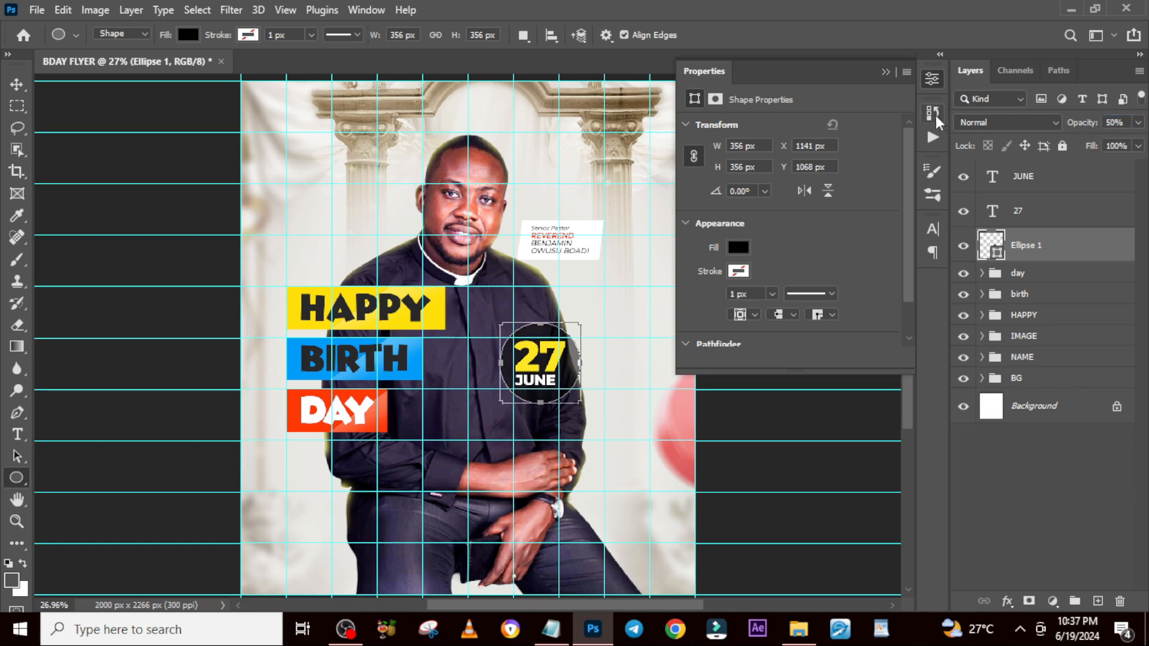
{"action": "left_click", "coordinate": [885, 72]}
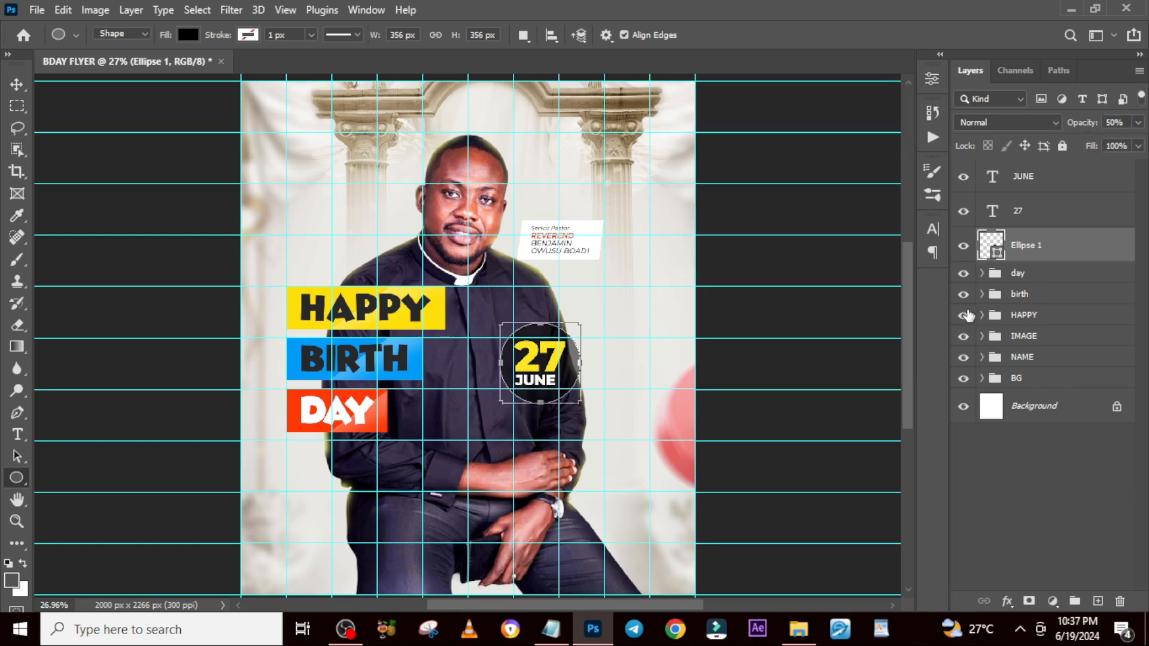
Select the 27 and JUNE layers together and nudge them about 18 px right and 8 px down to centre them in the circle
{"action": "left_click", "coordinate": [1031, 280]}
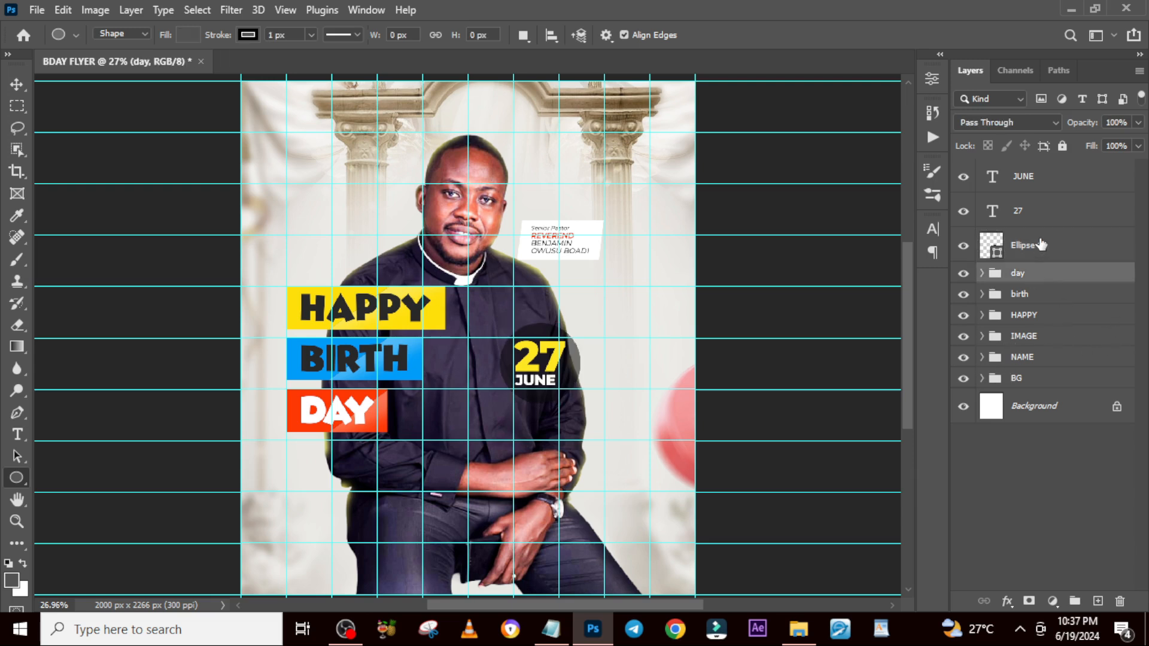
{"action": "left_click", "coordinate": [1025, 209]}
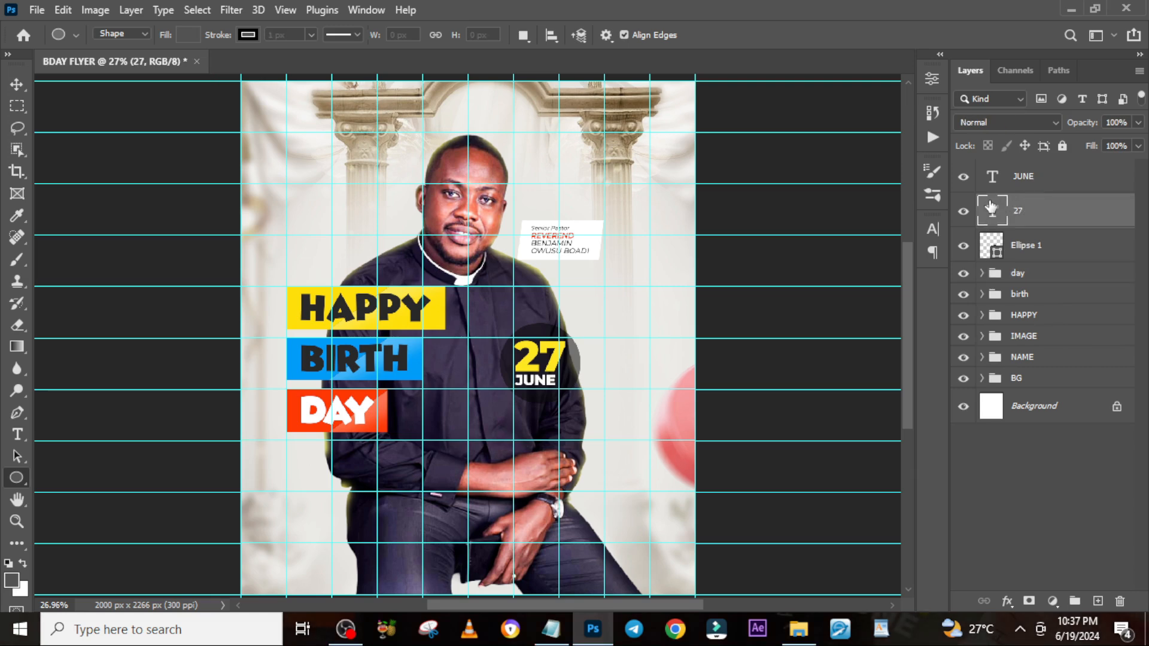
{"action": "left_click", "coordinate": [1030, 178], "text": "shift"}
{"action": "key", "text": "ctrl+plus"}
{"action": "key", "text": "ctrl+semicolon"}
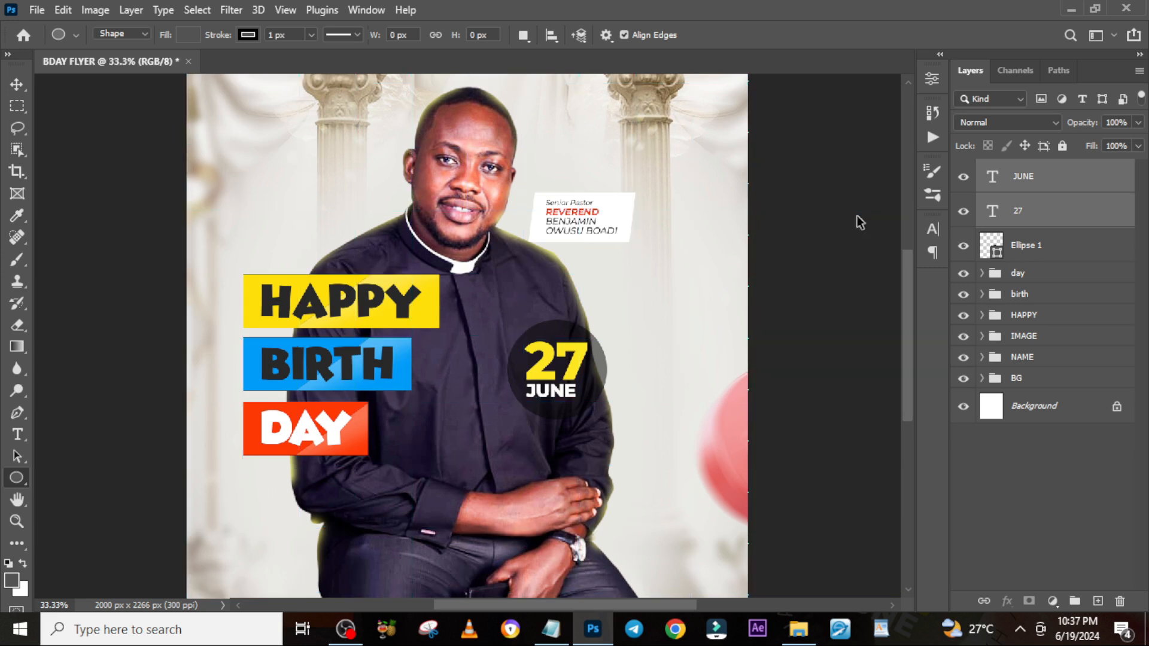
{"action": "key", "text": "v"}
{"action": "key", "text": "Right"}
{"action": "key", "text": "Right"}
{"action": "key", "text": "Right"}
{"action": "key", "text": "Right"}
{"action": "key", "text": "Right"}
{"action": "key", "text": "Right"}
{"action": "key", "text": "Right"}
{"action": "key", "text": "Right"}
{"action": "key", "text": "Right"}
{"action": "key", "text": "Right"}
{"action": "key", "text": "Right"}
{"action": "key", "text": "Right"}
{"action": "key", "text": "Right"}
{"action": "key", "text": "Right"}
{"action": "key", "text": "Right"}
{"action": "key", "text": "Right"}
{"action": "key", "text": "Right"}
{"action": "key", "text": "Right"}
{"action": "key", "text": "Down"}
{"action": "key", "text": "Down"}
{"action": "key", "text": "Down"}
{"action": "key", "text": "Down"}
{"action": "key", "text": "Down"}
{"action": "key", "text": "Down"}
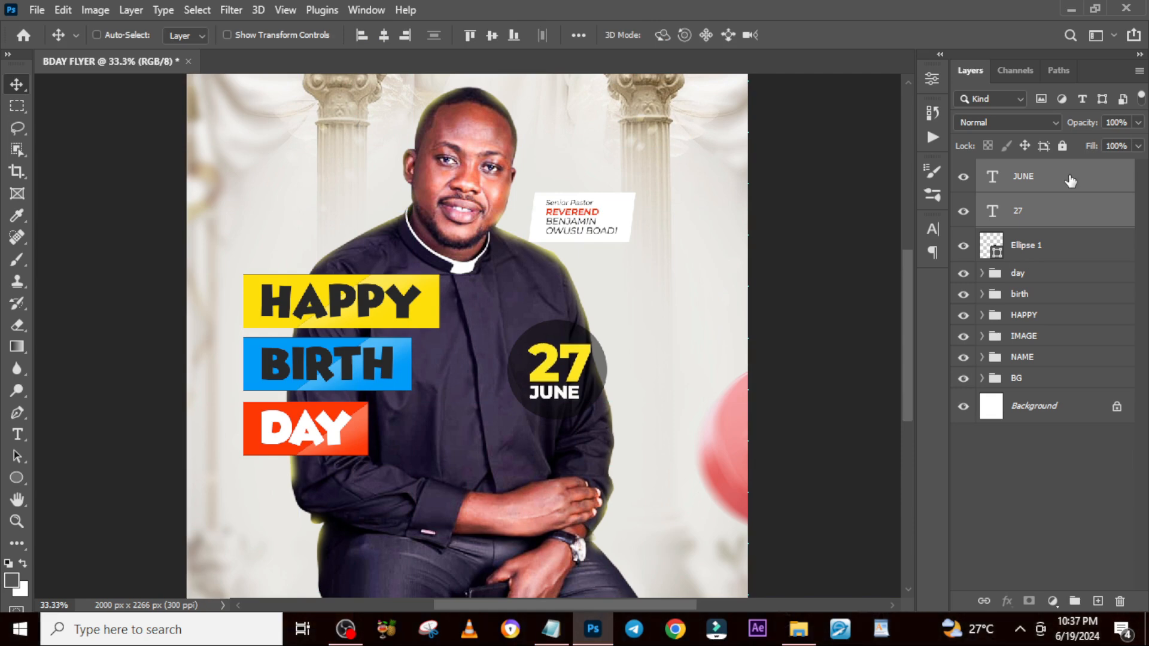
{"action": "key", "text": "Down"}
{"action": "key", "text": "Down"}
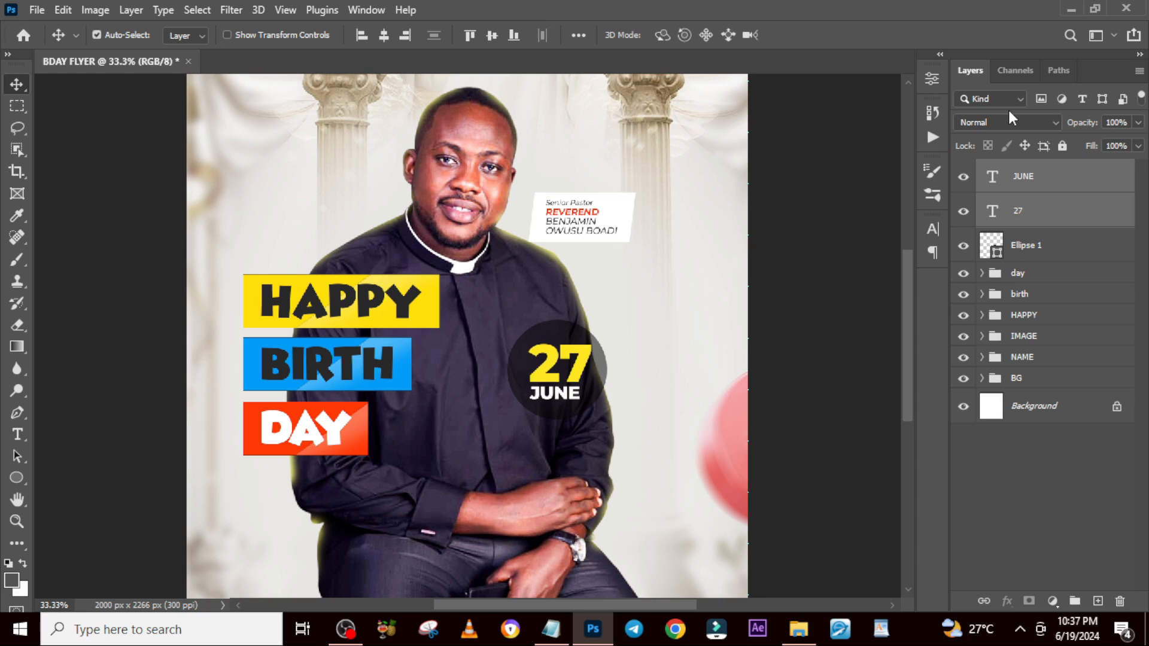
{"action": "key", "text": "ctrl+apostrophe"}
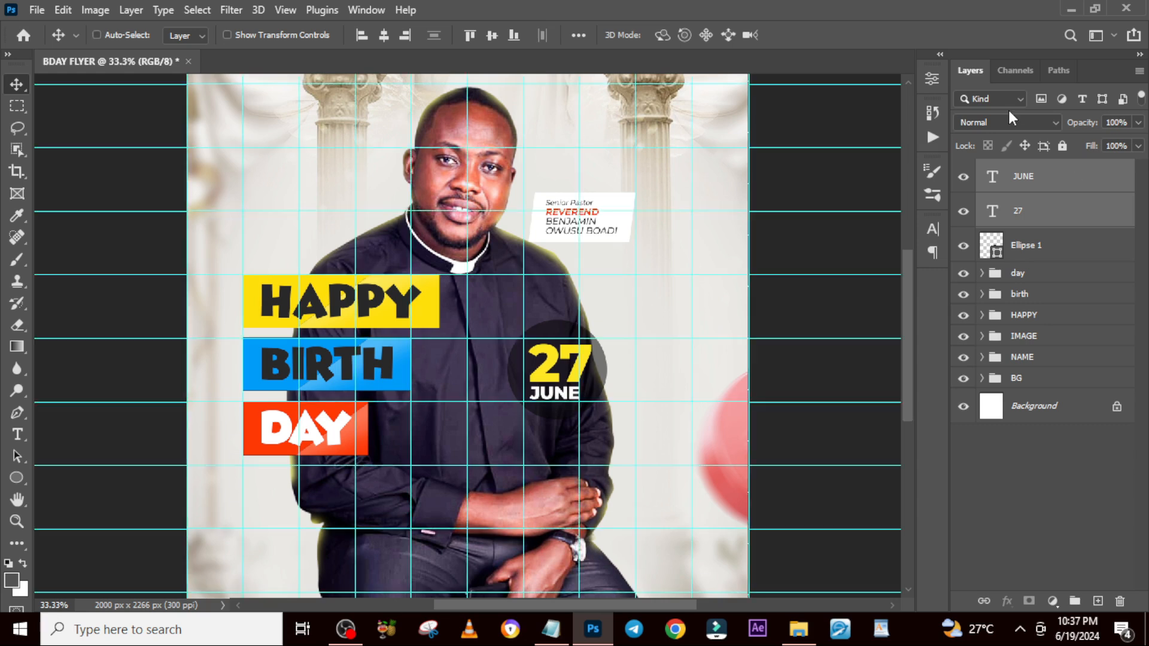
Add text along the circle's outline reading "HAPPY BIRTHDAY HAPPY BIRTHDAY HAPPY BIRTHDAY", copied from the Notepad notes
{"action": "left_click", "coordinate": [1039, 250]}
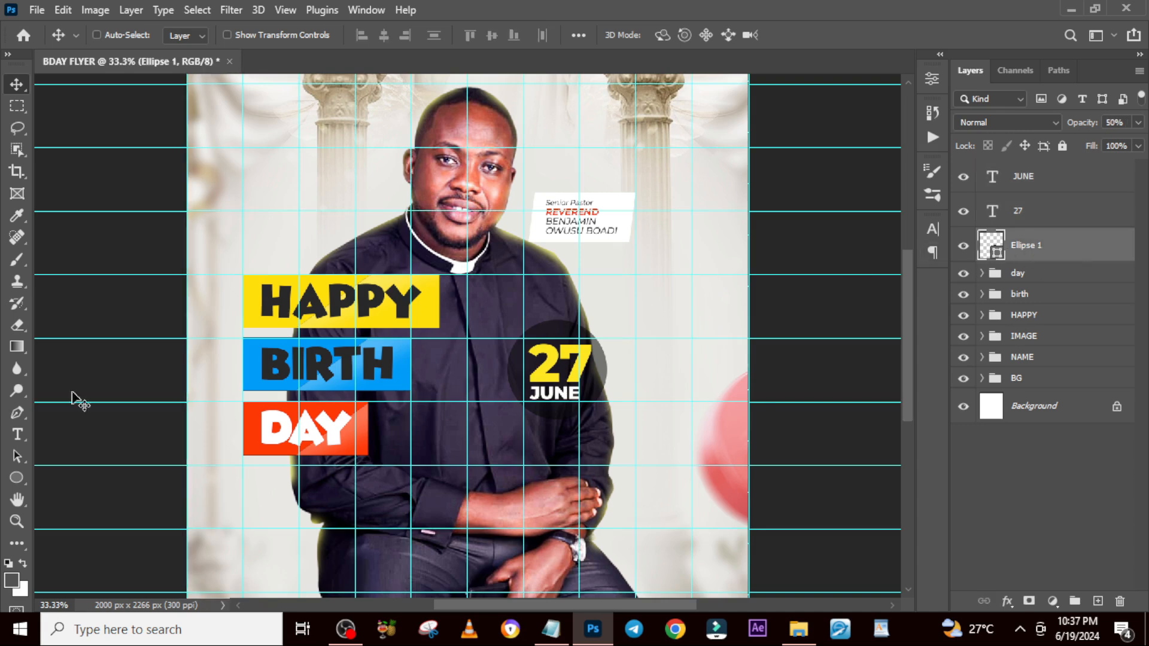
{"action": "left_click", "coordinate": [17, 438]}
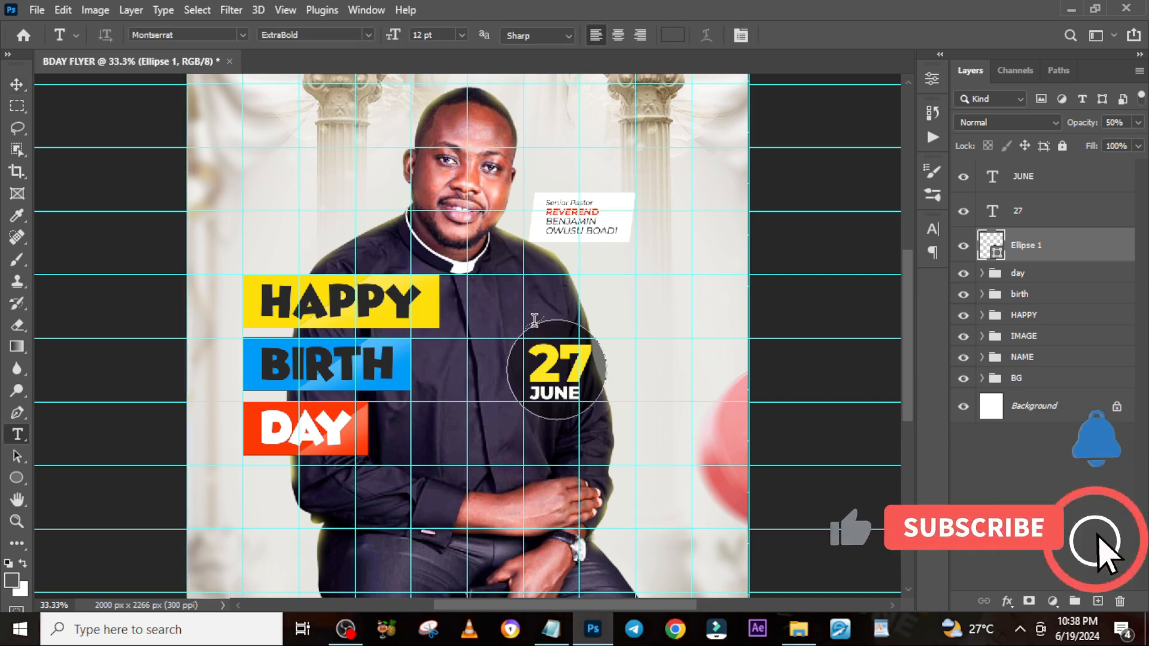
{"action": "left_click", "coordinate": [533, 325]}
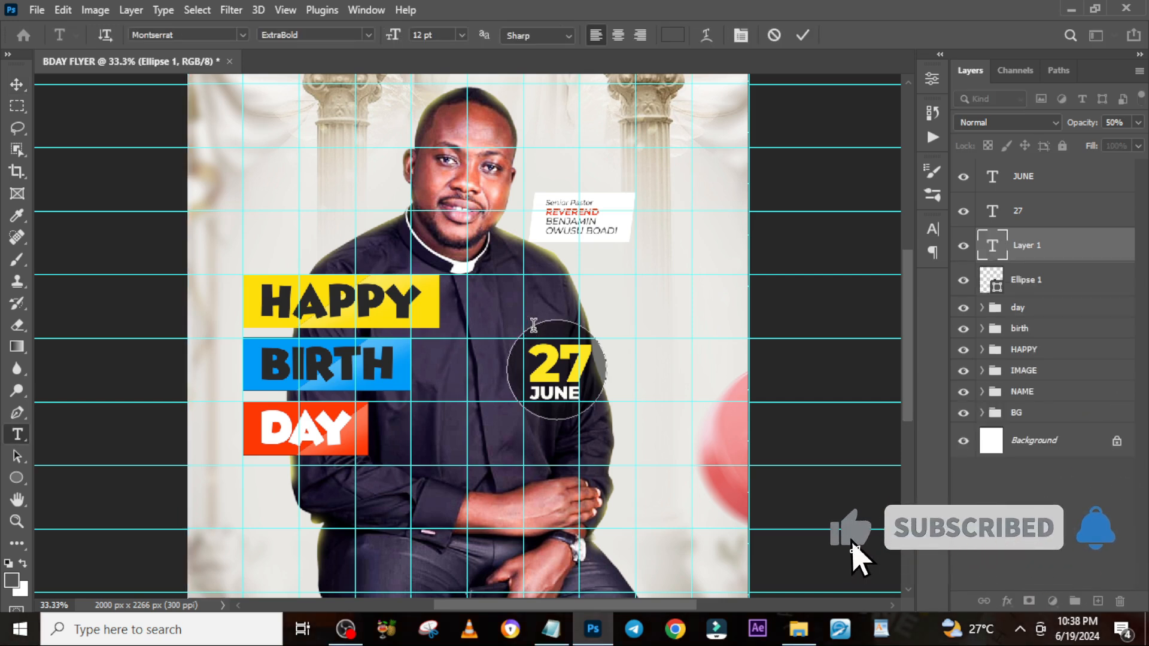
{"action": "left_click", "coordinate": [551, 628]}
{"action": "left_click_drag", "start_coordinate": [673, 443], "coordinate": [305, 449]}
{"action": "right_click", "coordinate": [369, 444]}
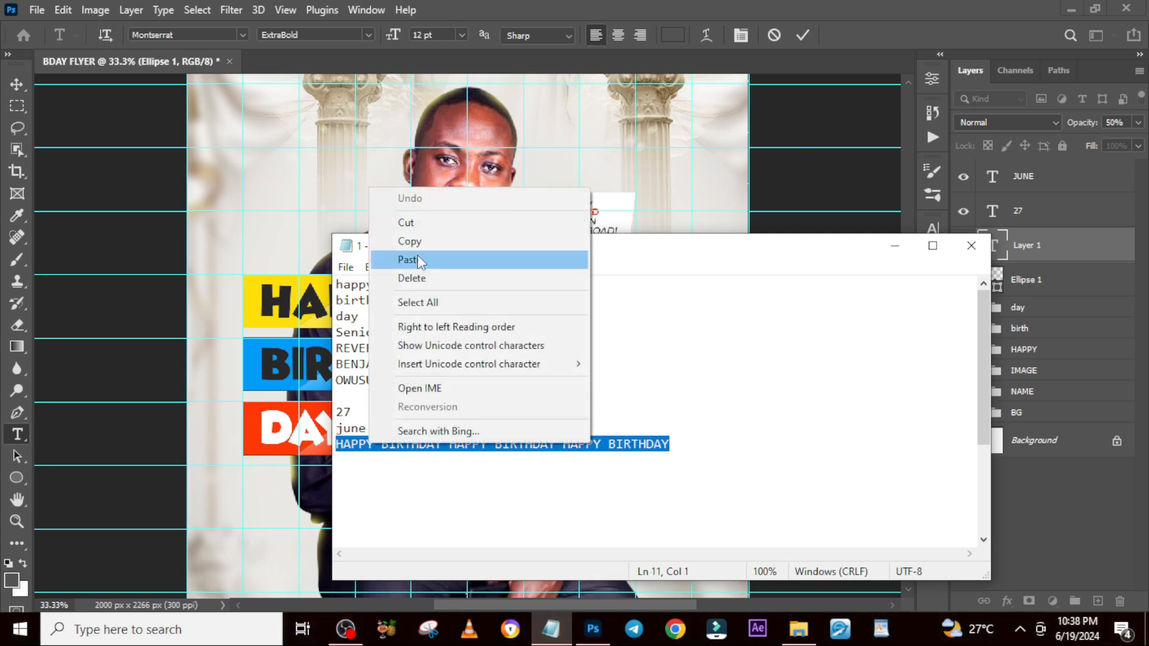
{"action": "left_click", "coordinate": [410, 241]}
{"action": "left_click", "coordinate": [491, 75]}
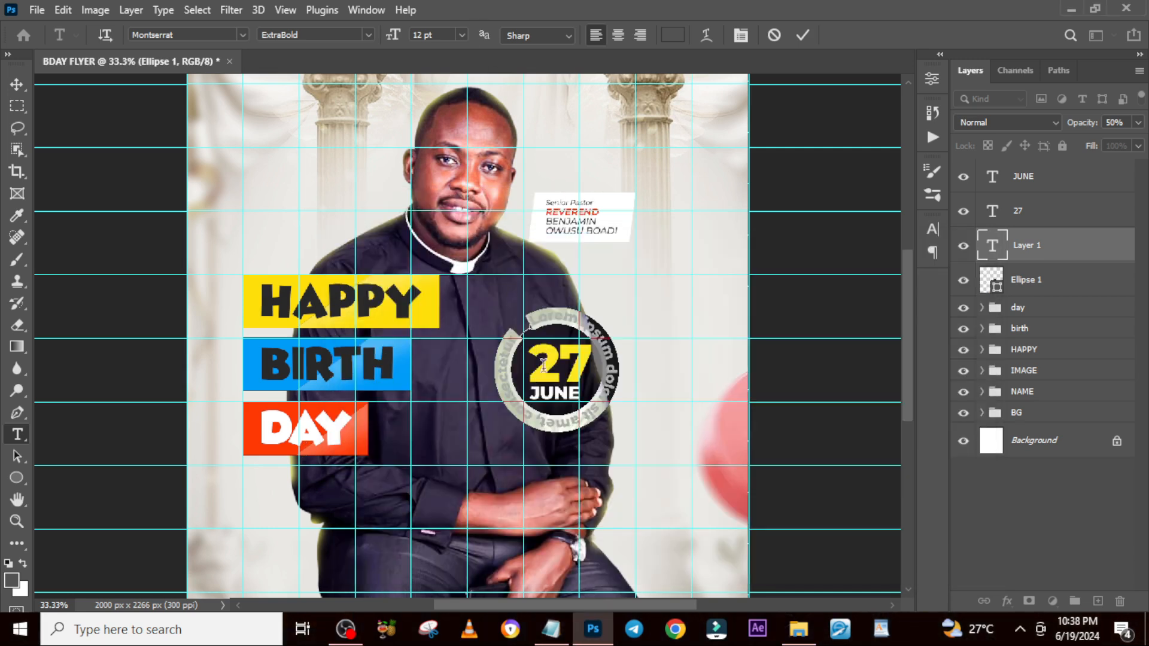
{"action": "right_click", "coordinate": [544, 321]}
{"action": "left_click", "coordinate": [594, 351]}
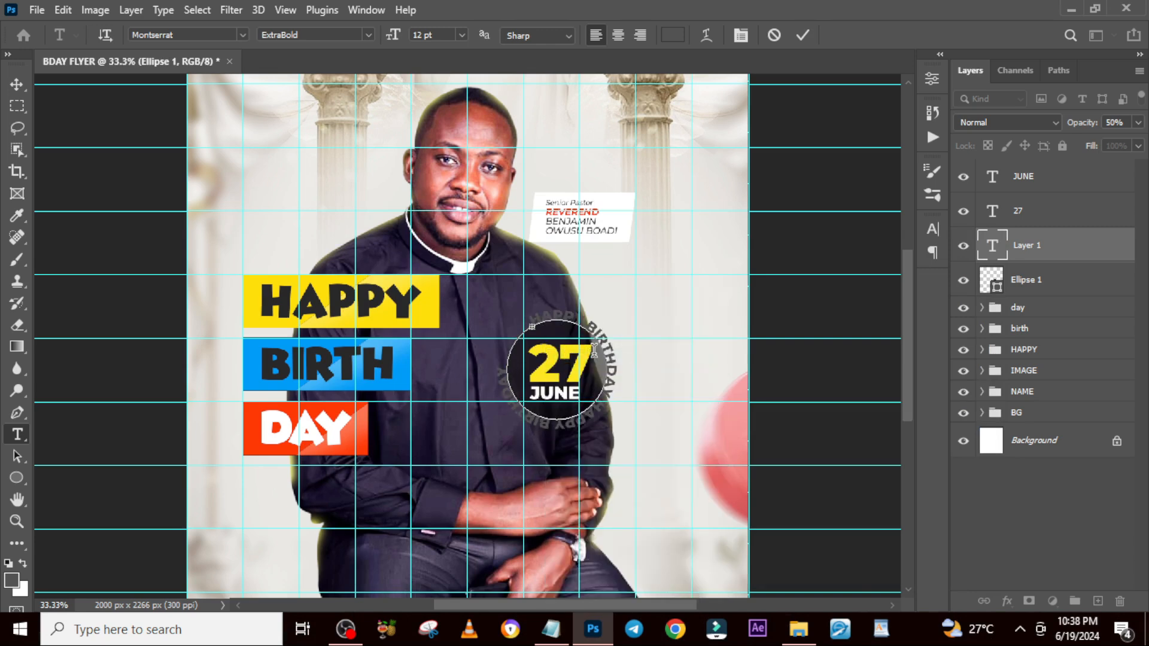
{"action": "left_click", "coordinate": [1029, 257]}
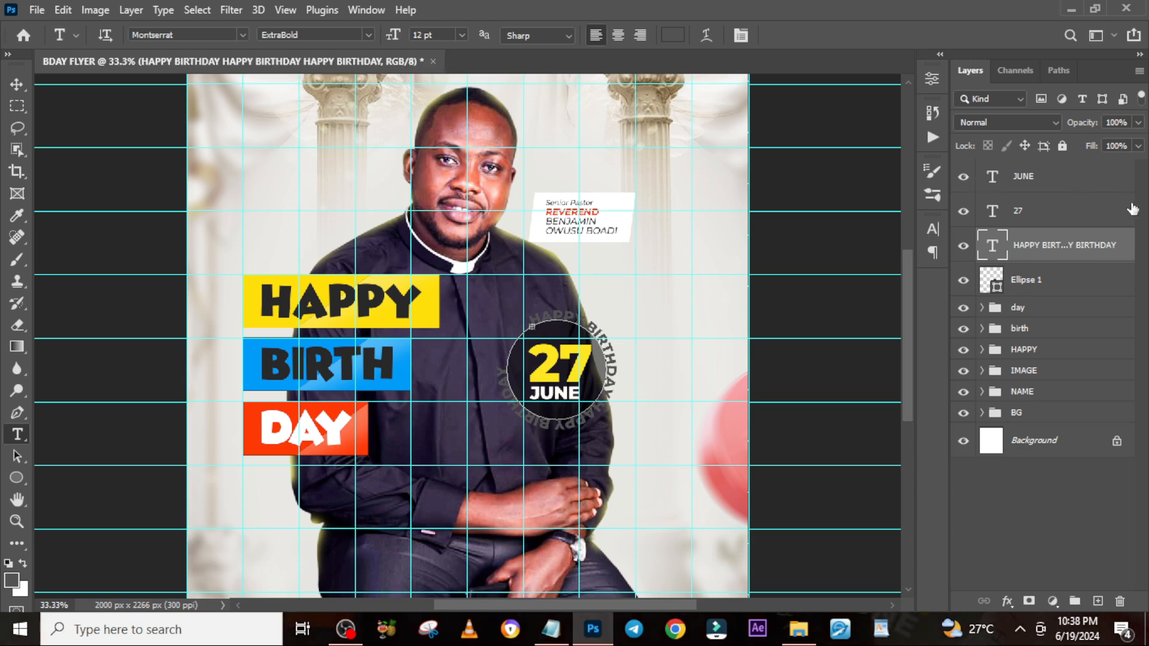
Set the circular HAPPY BIRTHDAY text to 8 pt with a tracking of 190
{"action": "left_click", "coordinate": [932, 232]}
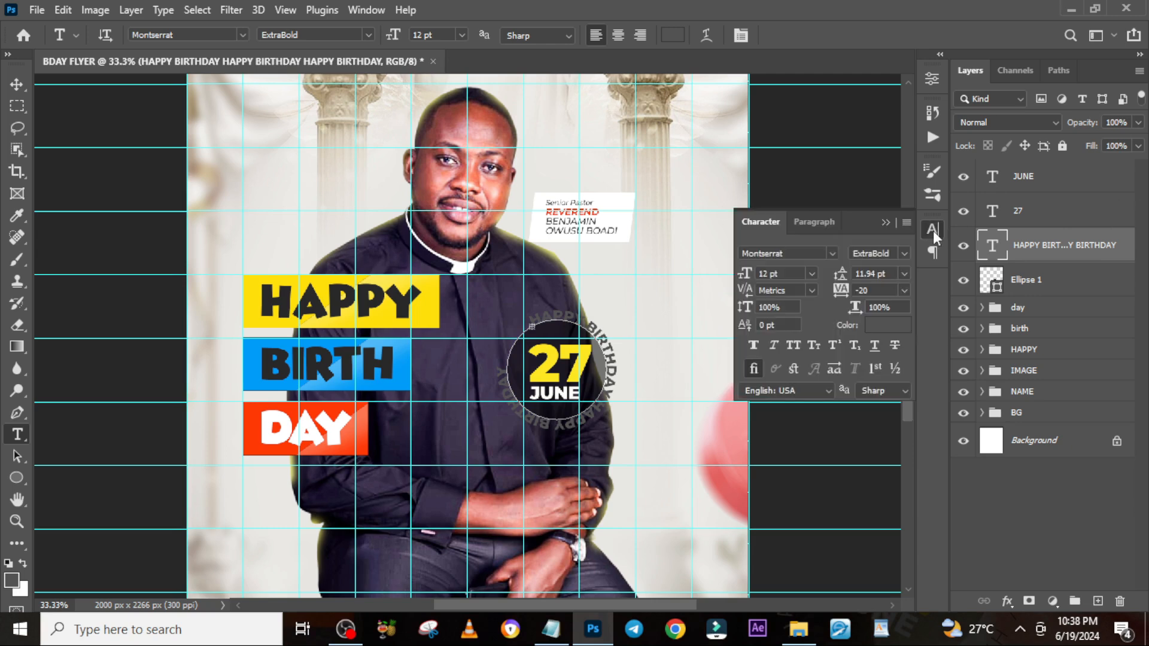
{"action": "type", "text": "8"}
{"action": "key", "text": "Return"}
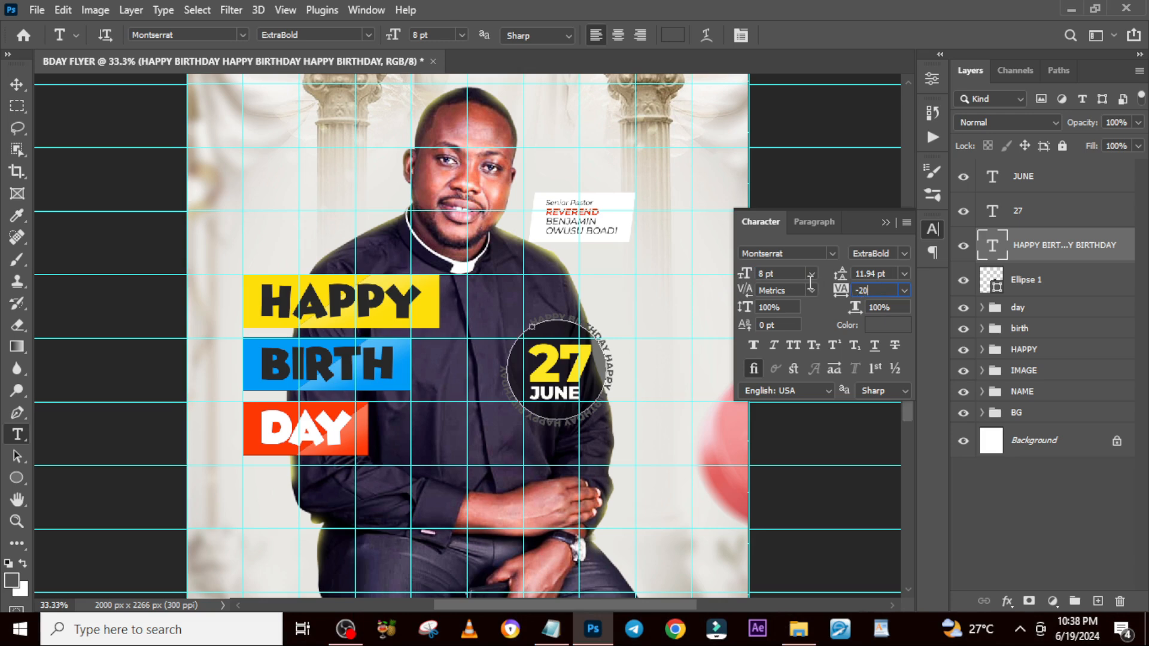
{"action": "key", "text": "BackSpace"}
{"action": "key", "text": "BackSpace"}
{"action": "key", "text": "BackSpace"}
{"action": "type", "text": "190"}
{"action": "key", "text": "Return"}
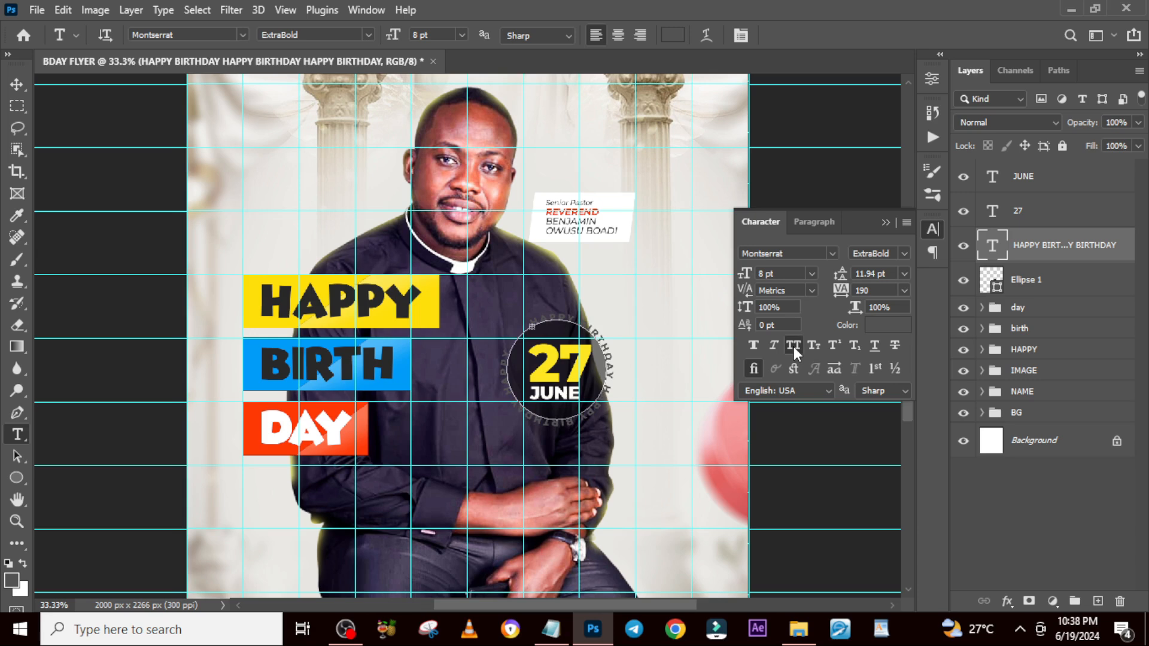
Turn on All Caps for the circular HAPPY BIRTHDAY text and set its colour to black
{"action": "left_click", "coordinate": [888, 325]}
{"action": "mouse_move", "coordinate": [356, 279]}
{"action": "left_mouse_down"}
{"action": "mouse_move", "coordinate": [360, 305]}
{"action": "mouse_move", "coordinate": [338, 326]}
{"action": "mouse_move", "coordinate": [351, 330]}
{"action": "left_mouse_up"}
{"action": "left_click", "coordinate": [734, 108]}
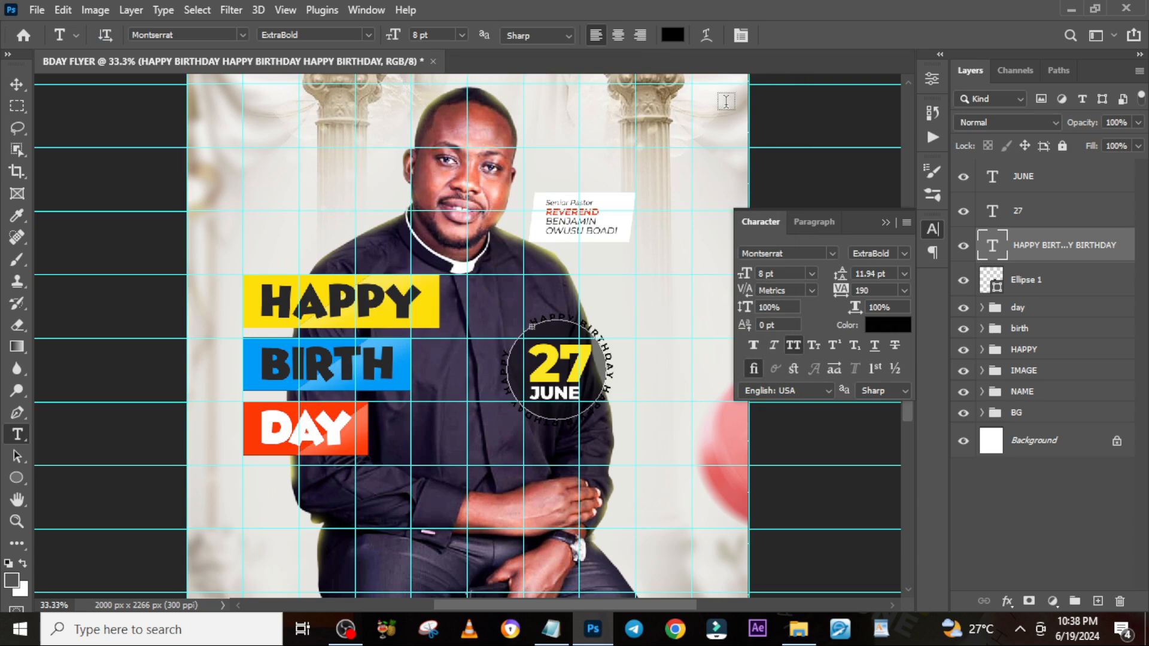
{"action": "left_click", "coordinate": [887, 223]}
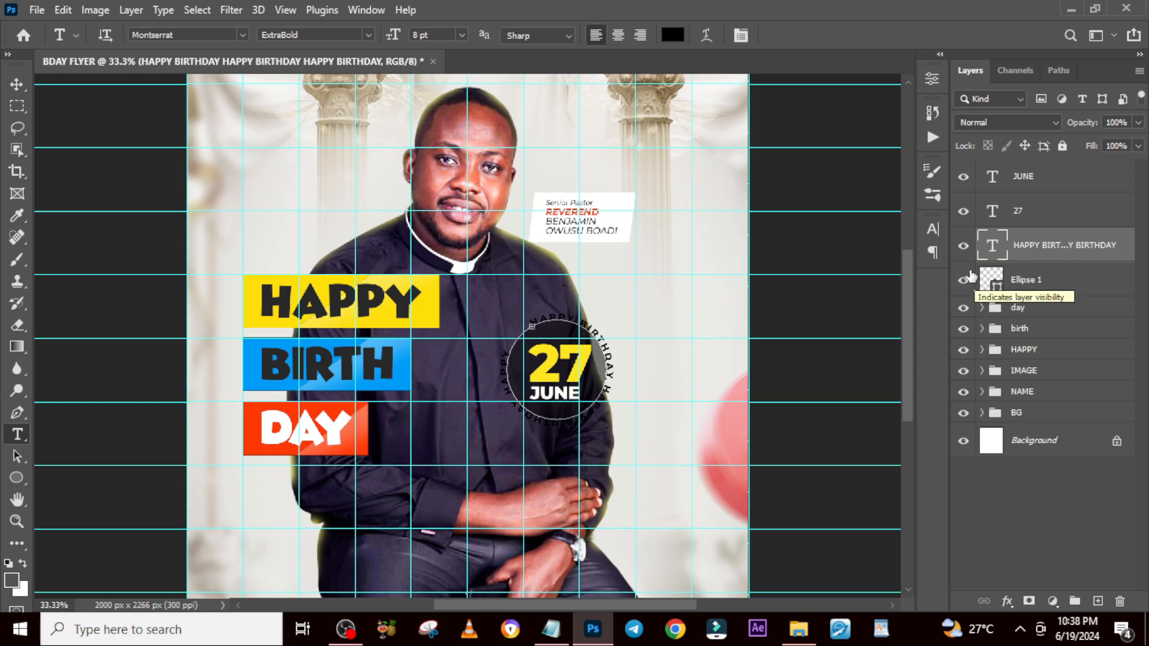
Reduce the circular HAPPY BIRTHDAY text to 7 pt
{"action": "left_click", "coordinate": [932, 229]}
{"action": "left_click_drag", "start_coordinate": [779, 274], "coordinate": [731, 272]}
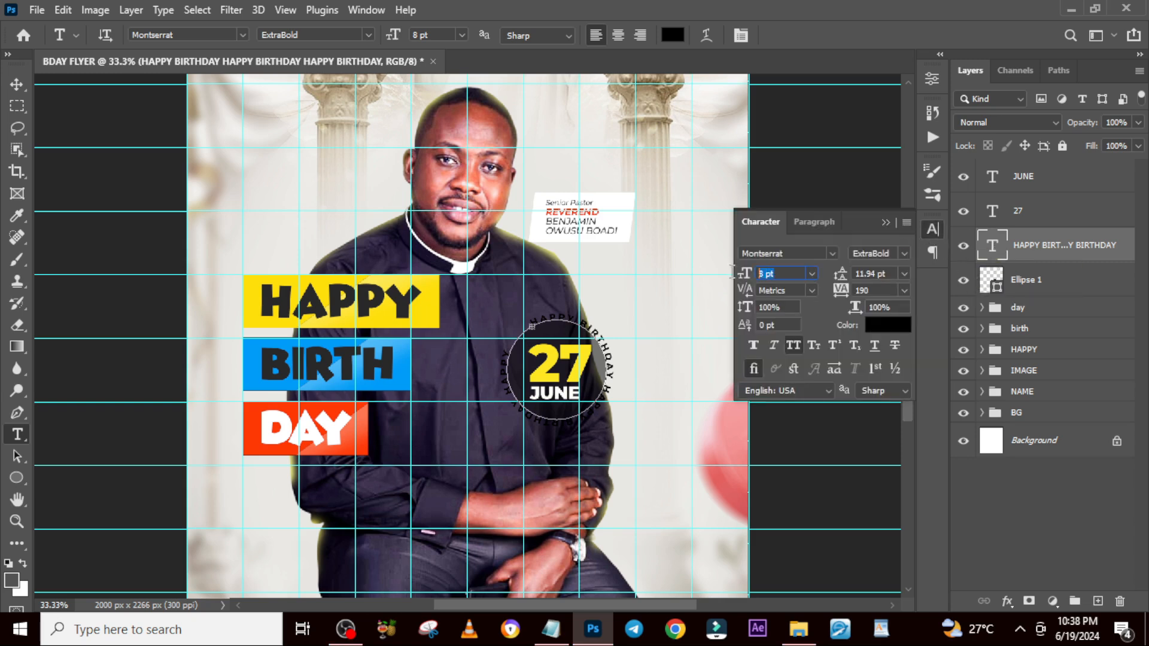
{"action": "type", "text": "7"}
{"action": "key", "text": "Return"}
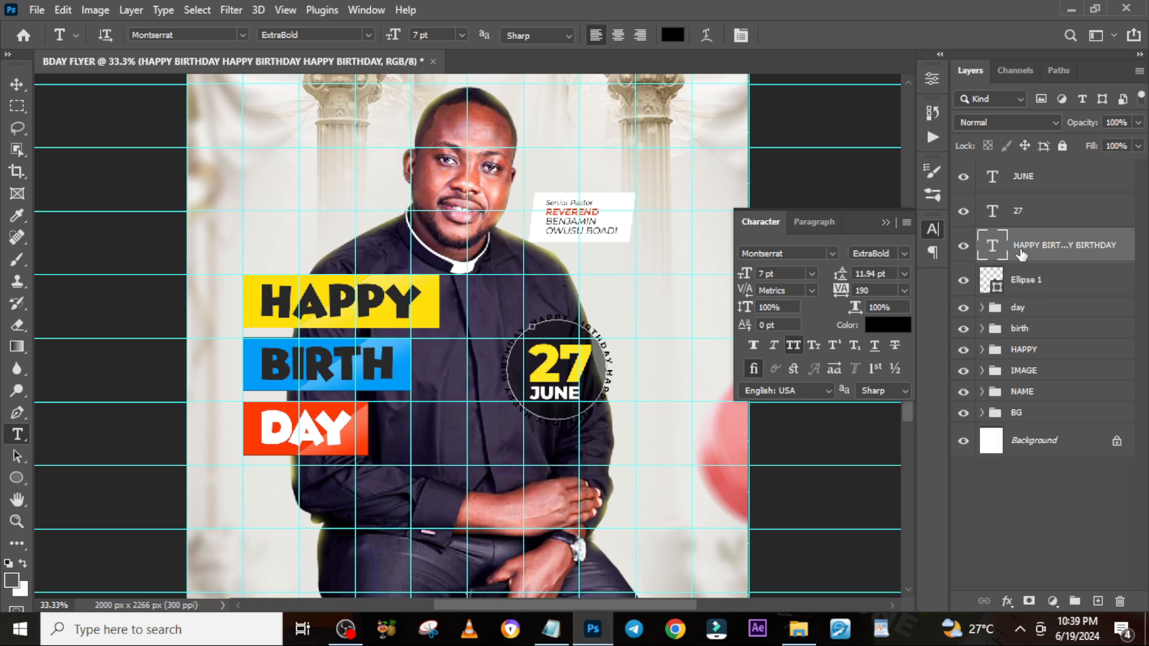
Select the Ellipse 1, 27 and JUNE layers and scale them down slightly together to open a gap inside the circular text
{"action": "left_click", "coordinate": [1022, 284]}
{"action": "left_click", "coordinate": [1035, 209], "text": "ctrl"}
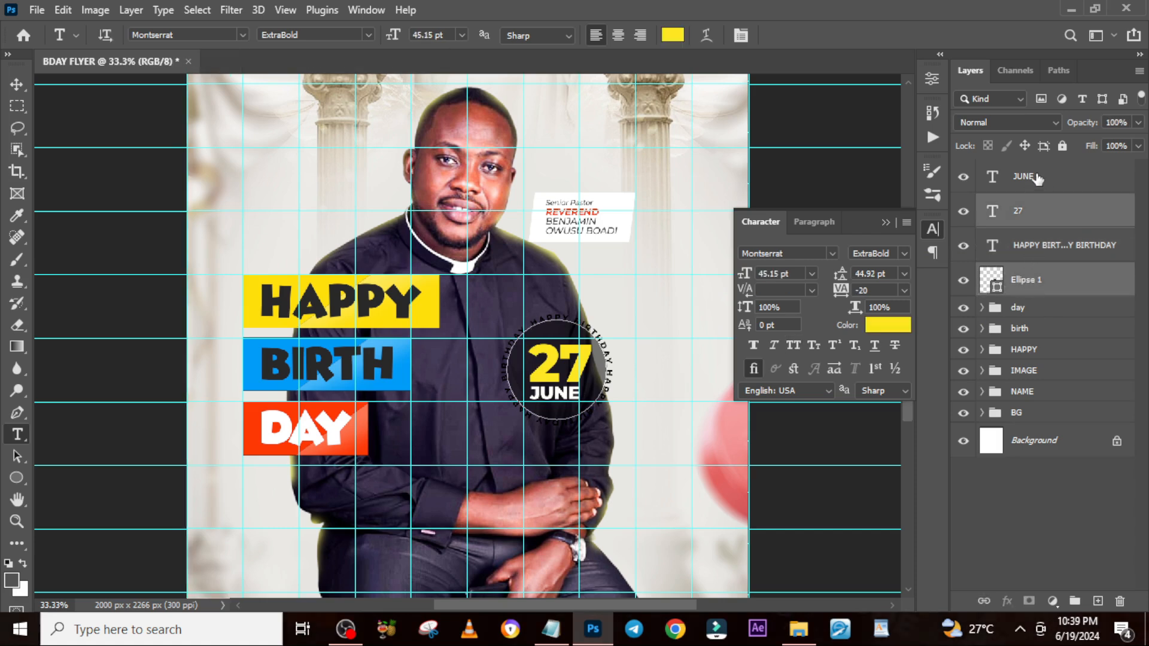
{"action": "left_click", "coordinate": [1035, 179], "text": "ctrl"}
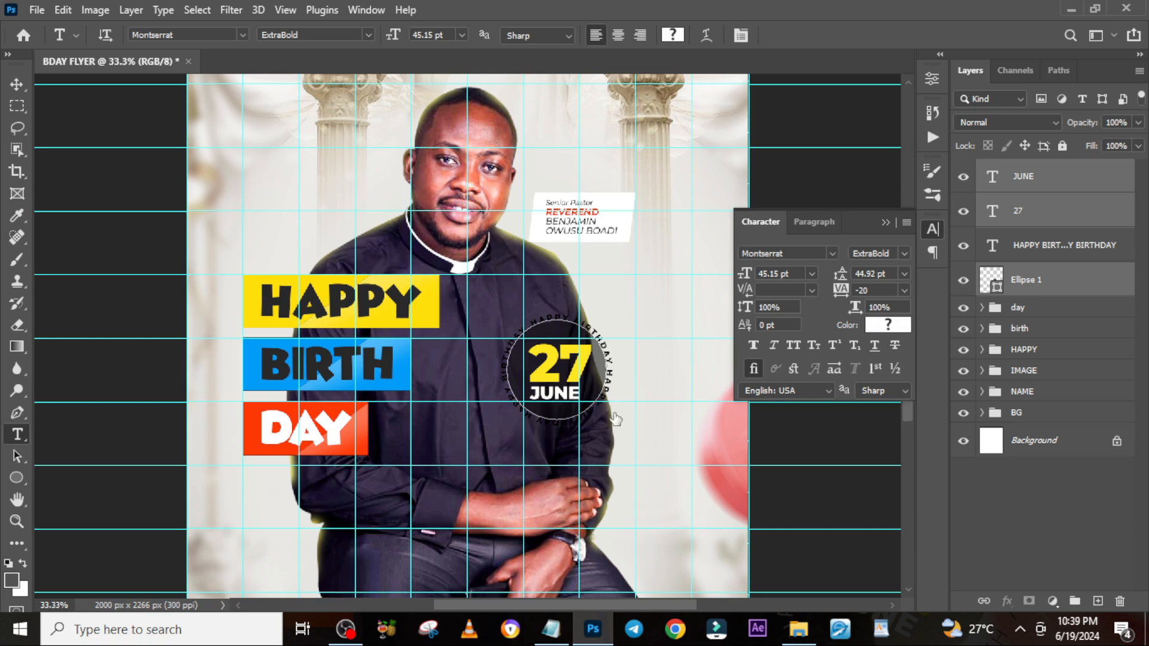
{"action": "key", "text": "ctrl+t"}
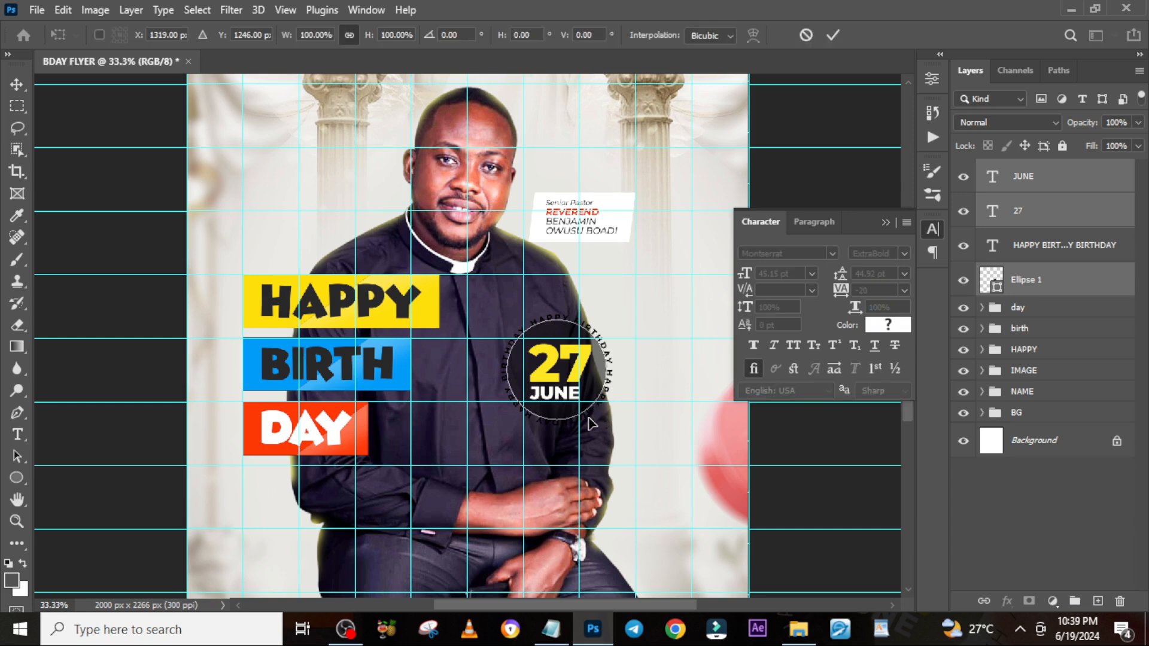
{"action": "mouse_move", "coordinate": [607, 419]}
{"action": "left_mouse_down"}
{"action": "mouse_move", "coordinate": [599, 413]}
{"action": "mouse_move", "coordinate": [606, 419]}
{"action": "left_mouse_up"}
{"action": "key", "text": "Return"}
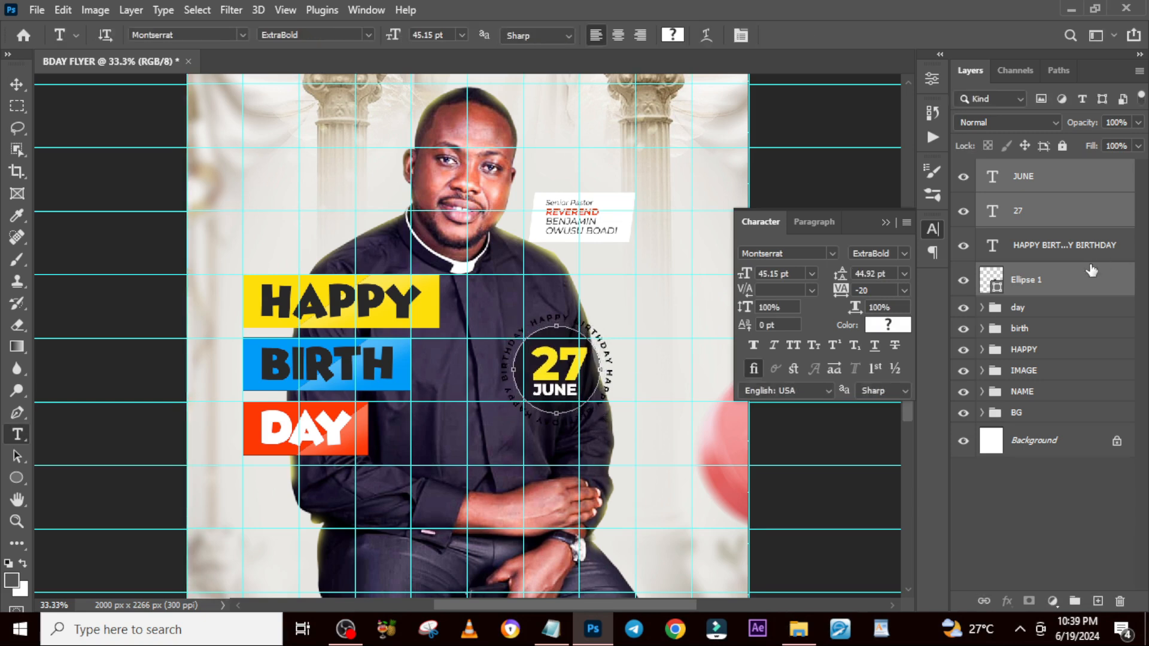
Group the circular text, Ellipse 1, 27 and JUNE layers and name the group DATE
{"action": "left_click", "coordinate": [1033, 245]}
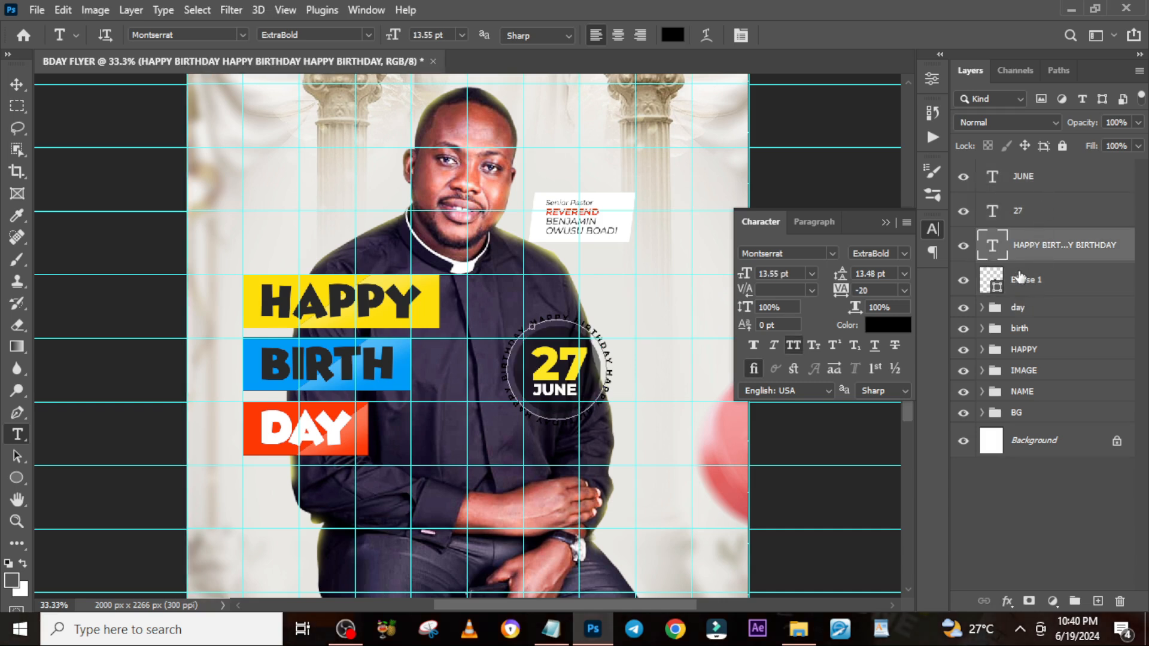
{"action": "left_click", "coordinate": [1061, 280], "text": "shift"}
{"action": "left_click", "coordinate": [1028, 177], "text": "shift"}
{"action": "key", "text": "ctrl+g"}
{"action": "double_click", "coordinate": [1031, 169]}
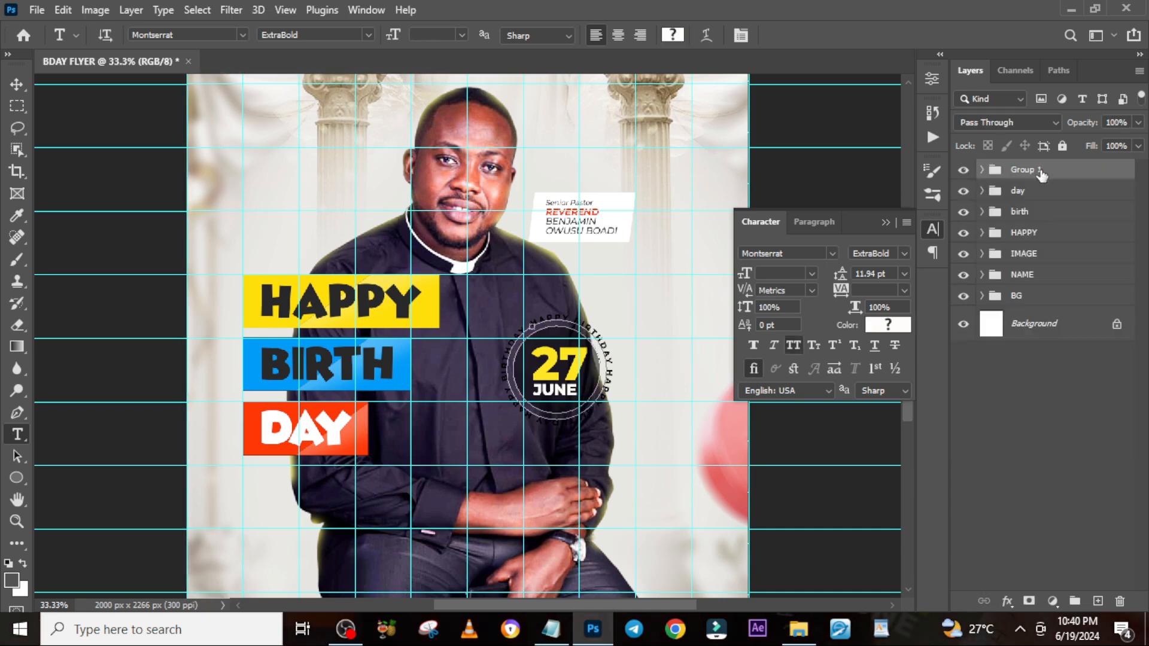
{"action": "type", "text": "DATE"}
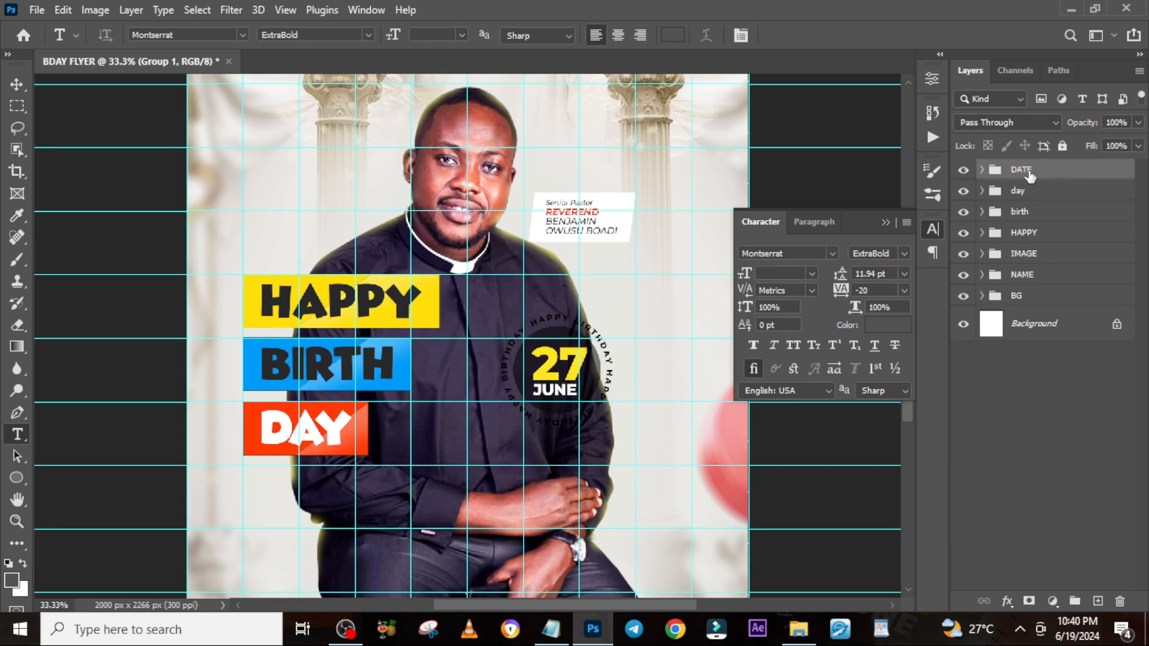
{"action": "key", "text": "Return"}
Rotate the DATE group clockwise so the badge sits at a tilt
{"action": "key", "text": "ctrl+t"}
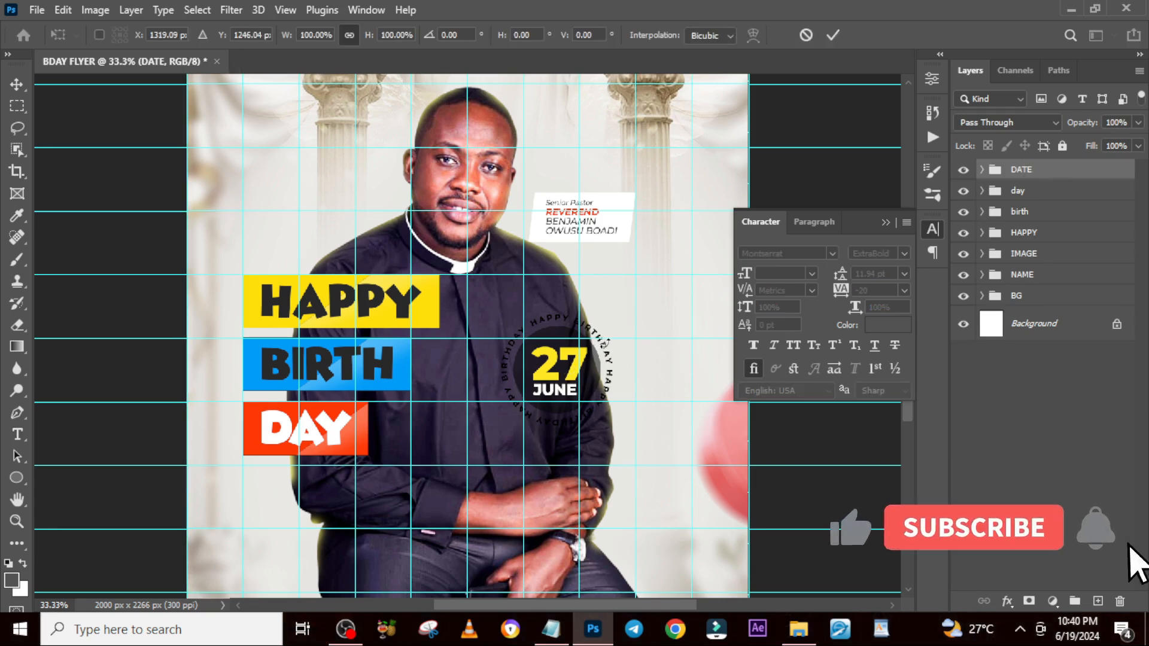
{"action": "left_click_drag", "start_coordinate": [628, 300], "coordinate": [645, 334]}
{"action": "key", "text": "Return"}
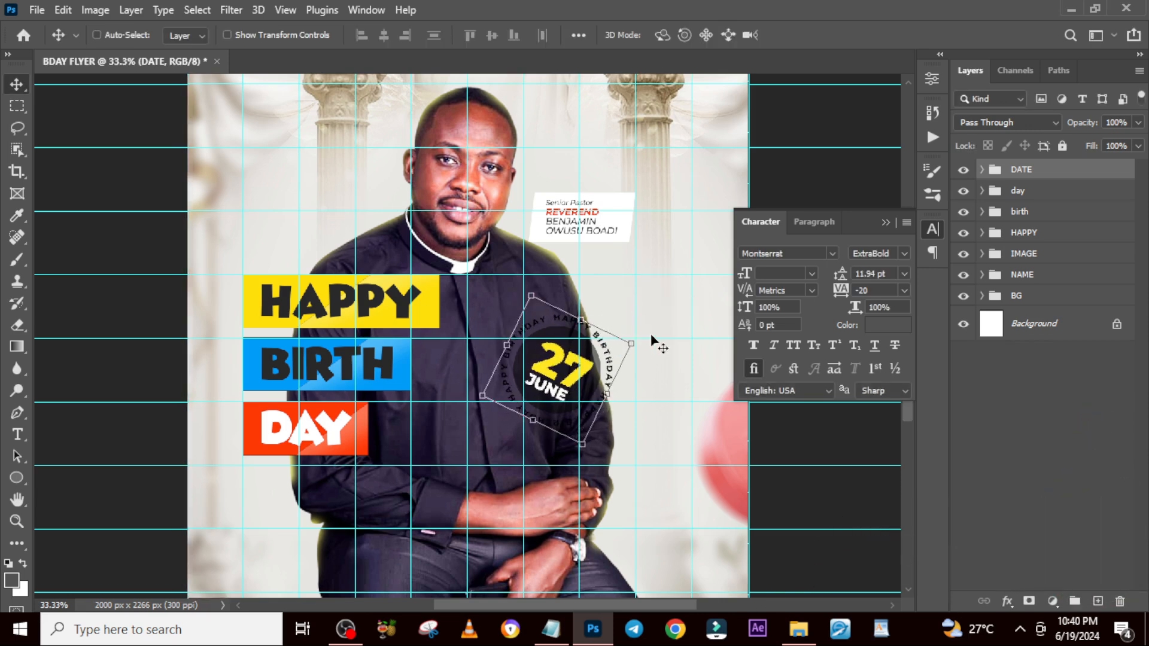
Duplicate the circular HAPPY BIRTHDAY text inside the DATE group and colour the copy white (ffffff)
{"action": "left_click", "coordinate": [982, 170]}
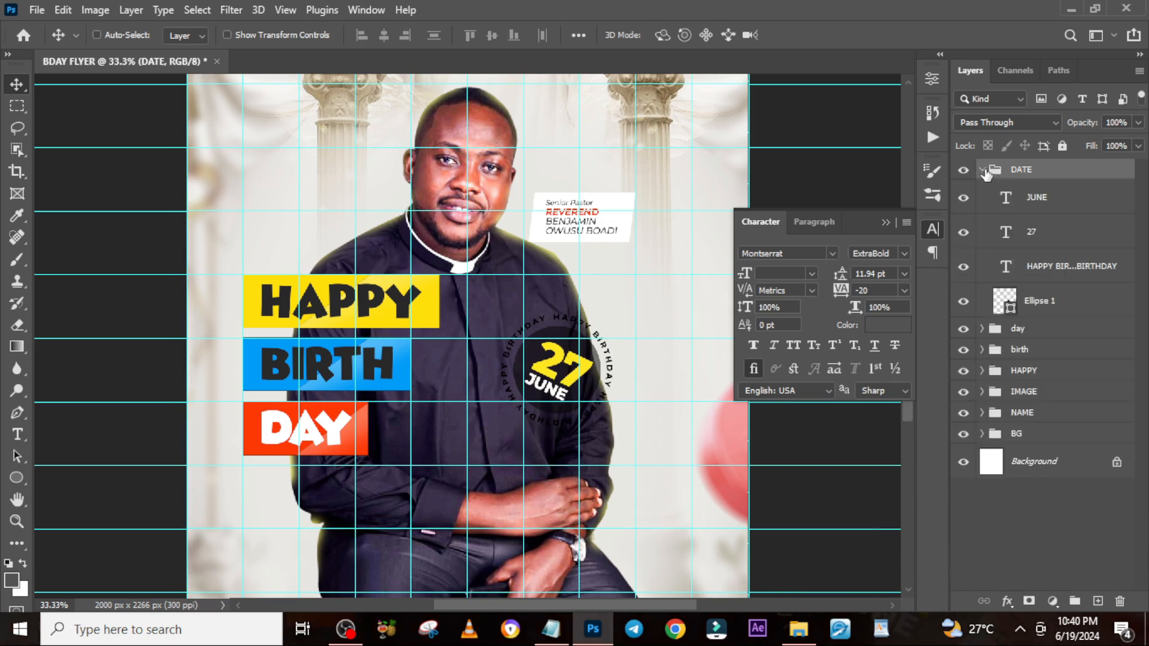
{"action": "left_click", "coordinate": [1047, 273]}
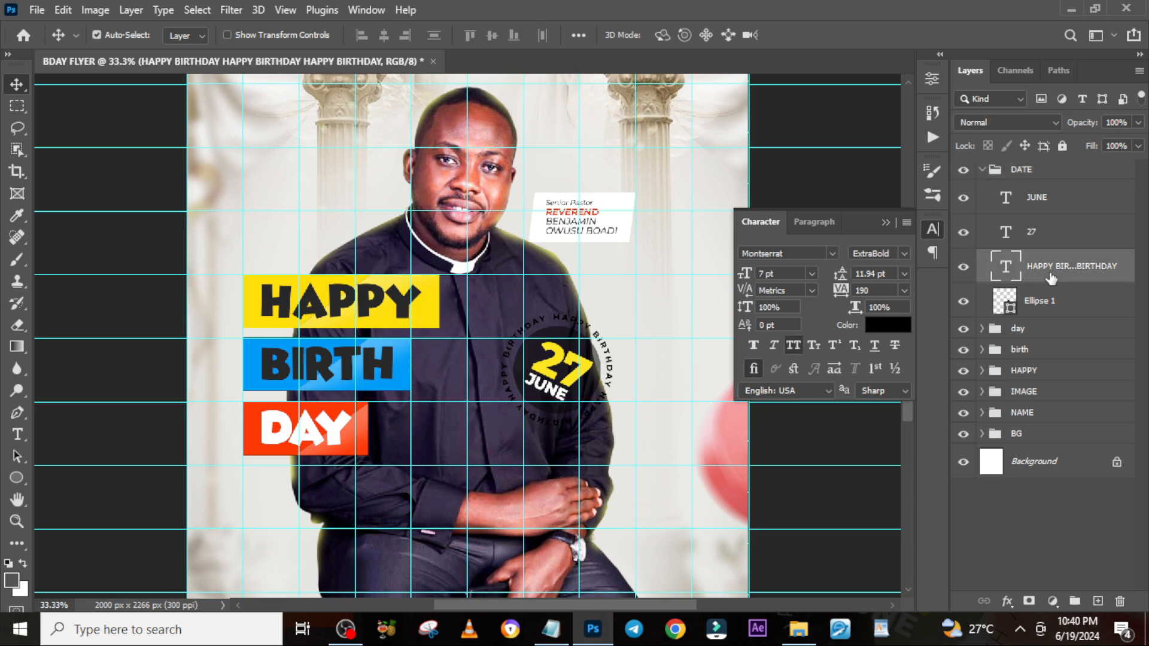
{"action": "key", "text": "ctrl+j"}
{"action": "left_click", "coordinate": [894, 323]}
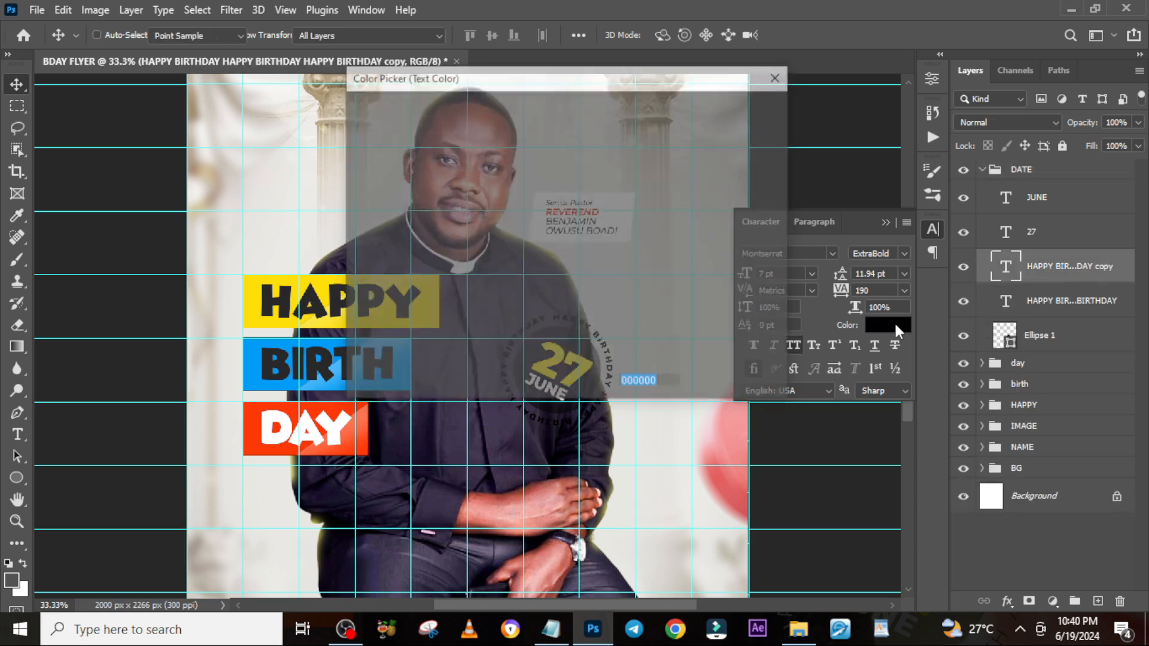
{"action": "left_click_drag", "start_coordinate": [362, 133], "coordinate": [352, 116]}
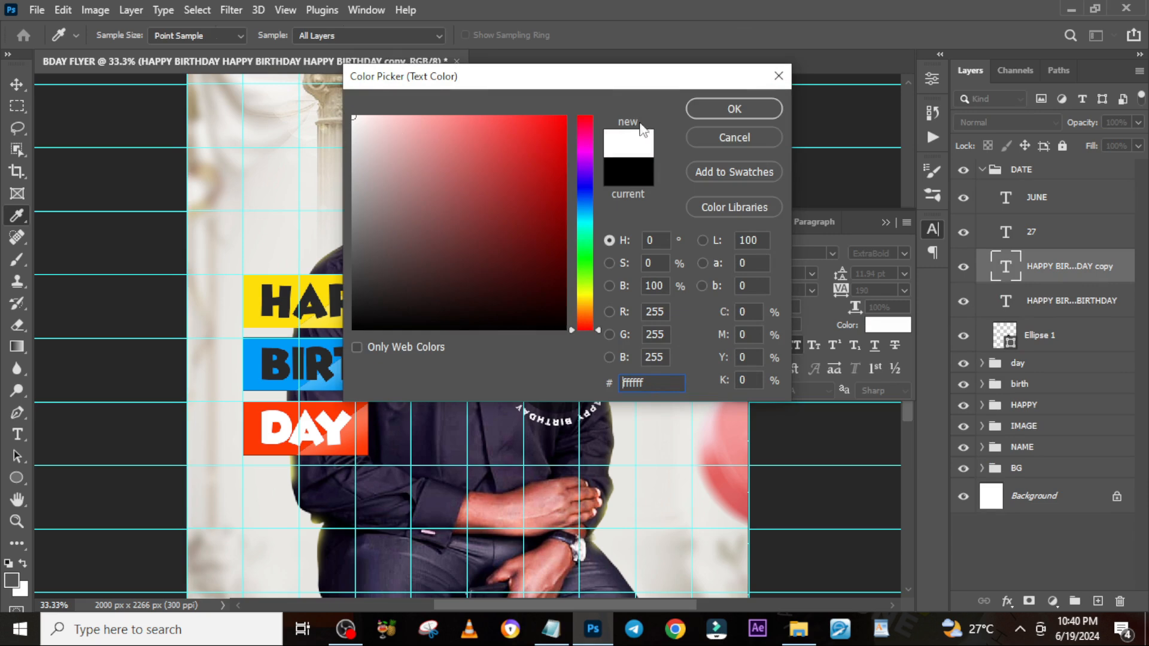
{"action": "left_click", "coordinate": [725, 111]}
{"action": "left_click", "coordinate": [888, 220]}
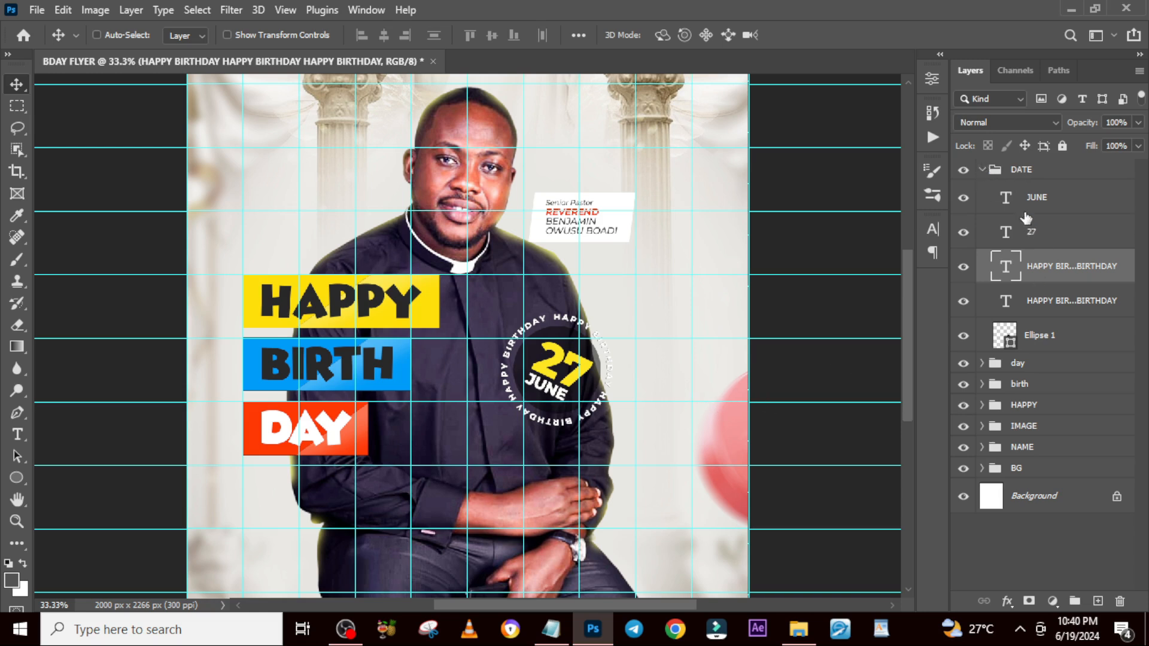
Move the DATE badge down and to the right so it straddles the edge of the man's sleeve above his hands
{"action": "left_click", "coordinate": [1020, 171]}
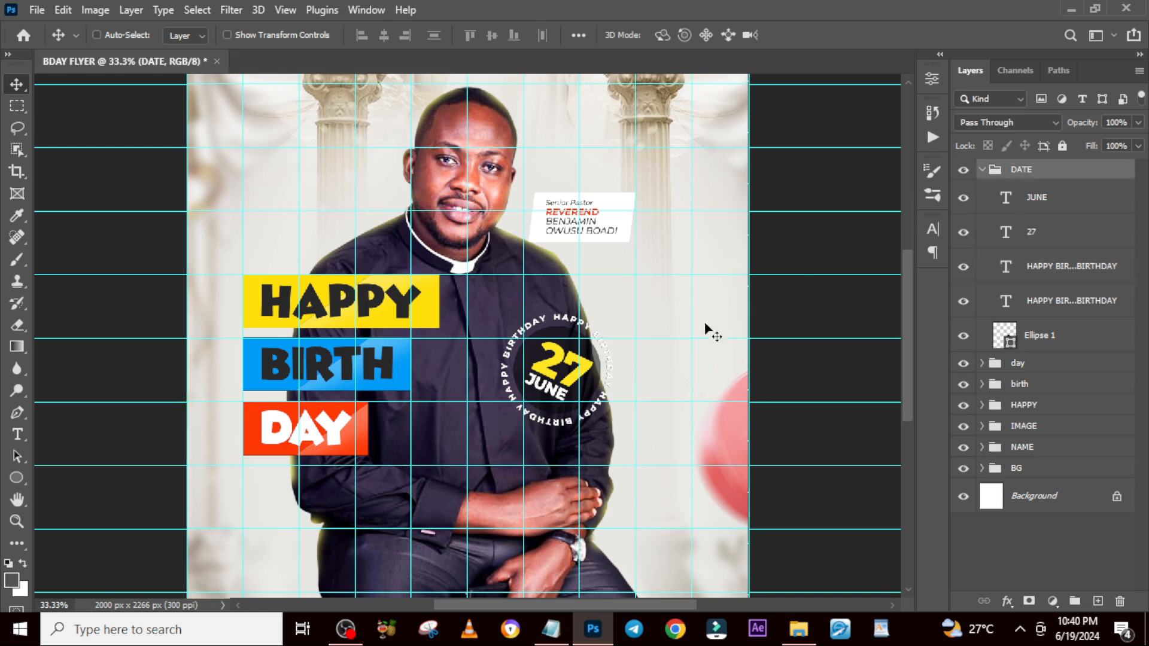
{"action": "left_click_drag", "start_coordinate": [565, 389], "coordinate": [595, 392]}
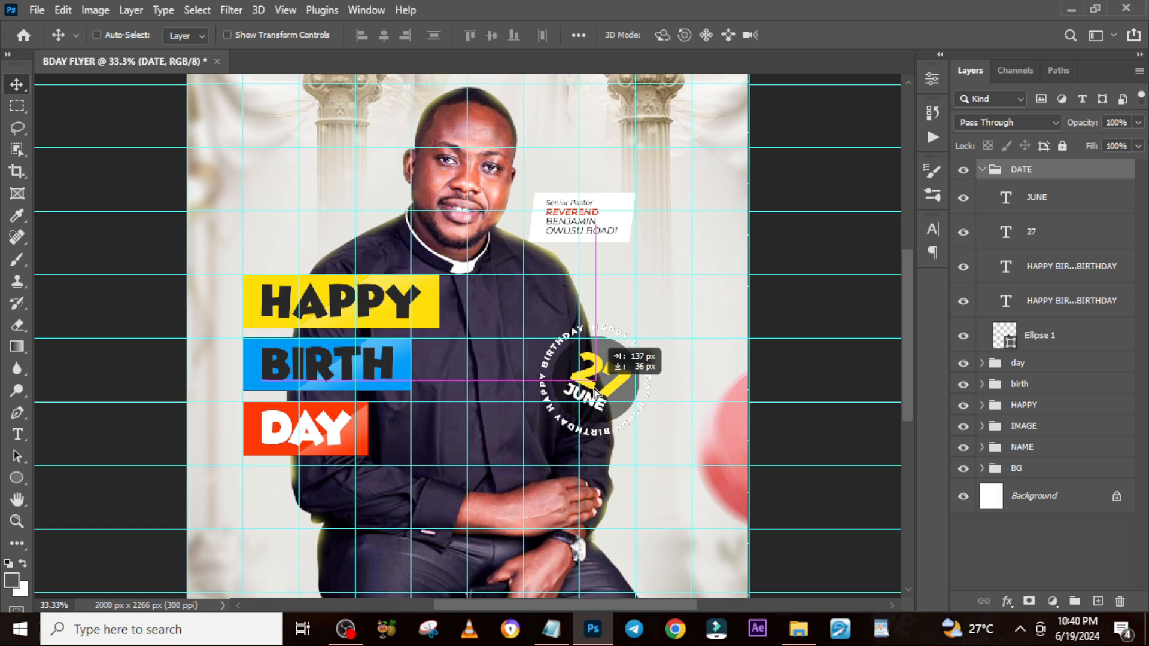
{"action": "left_click_drag", "start_coordinate": [596, 422], "coordinate": [605, 428]}
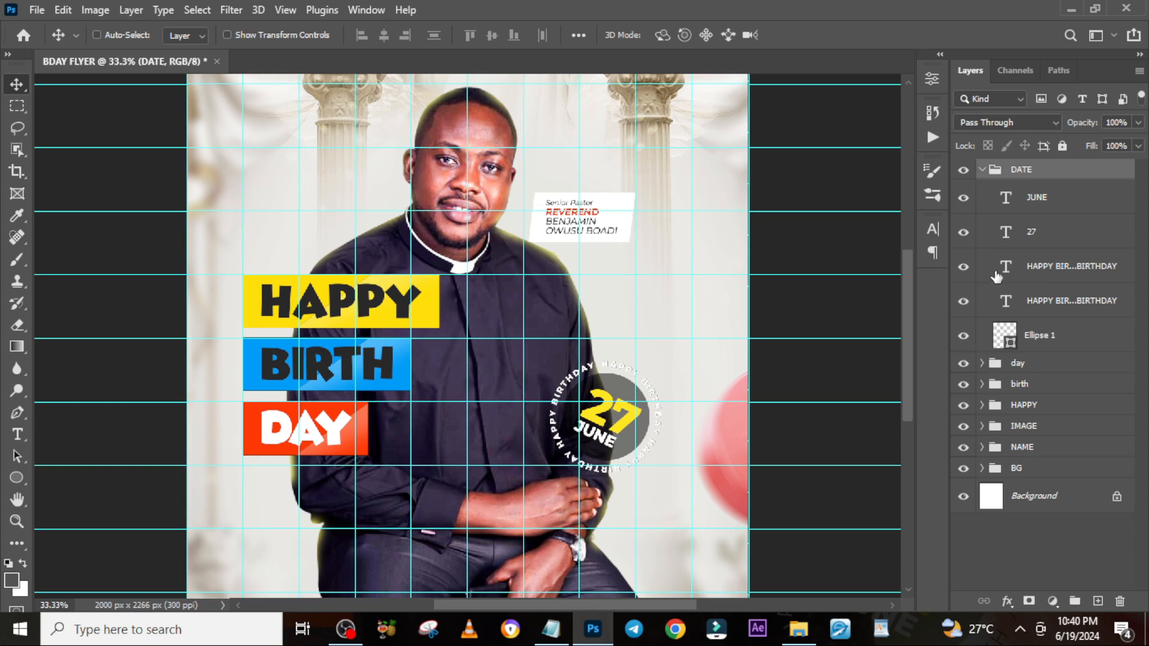
Add a layer mask to the white circular text and choose the Hard Round brush for painting on it
{"action": "left_click", "coordinate": [1046, 278]}
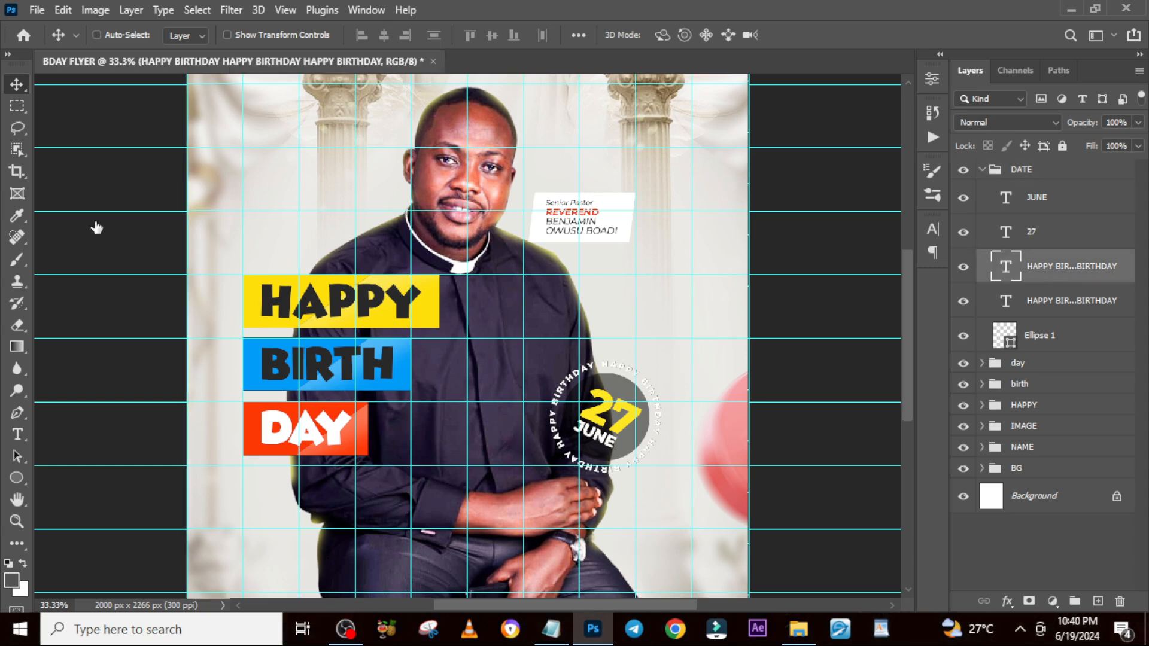
{"action": "left_click", "coordinate": [17, 259]}
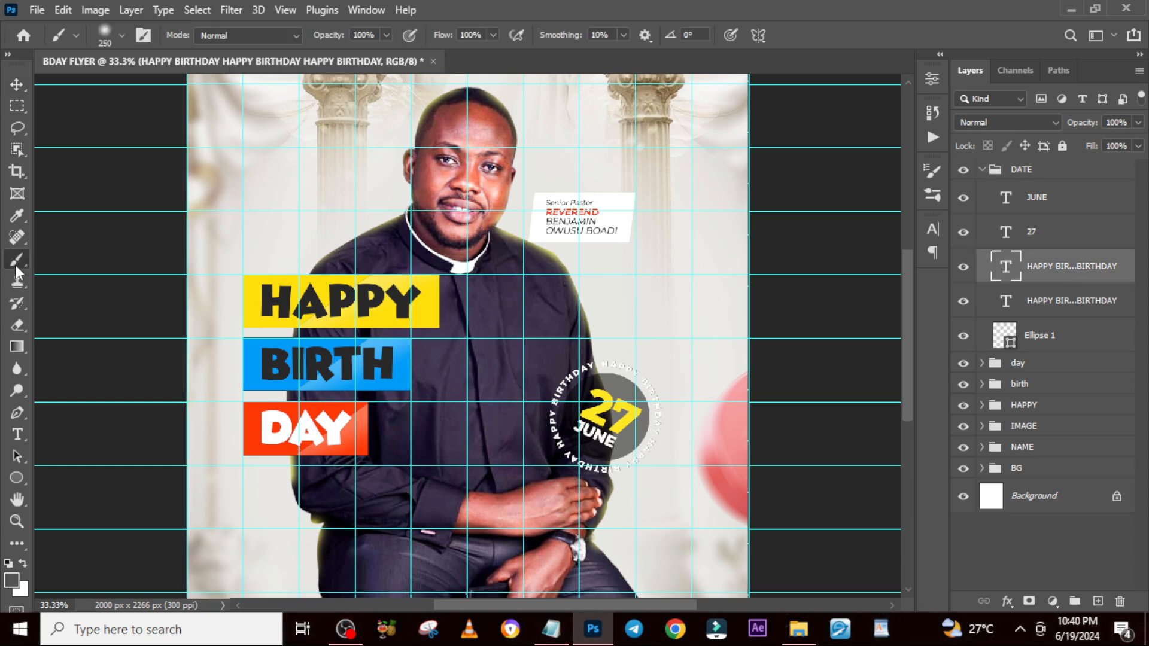
{"action": "left_click", "coordinate": [122, 36]}
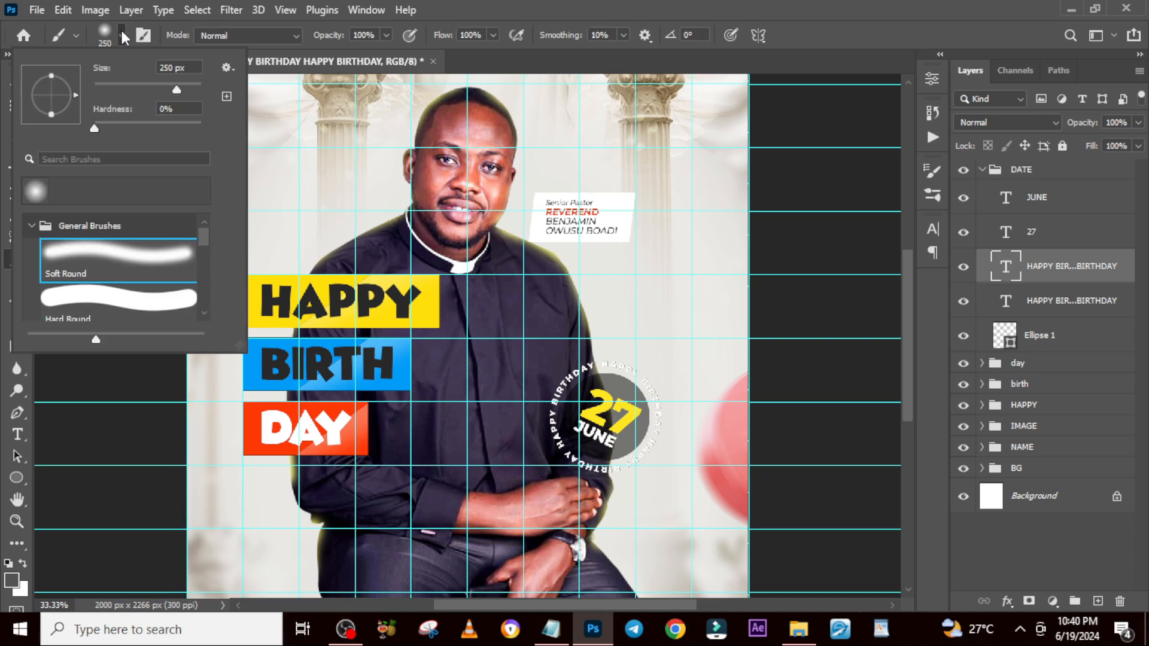
{"action": "left_click", "coordinate": [84, 301]}
{"action": "left_click", "coordinate": [579, 3]}
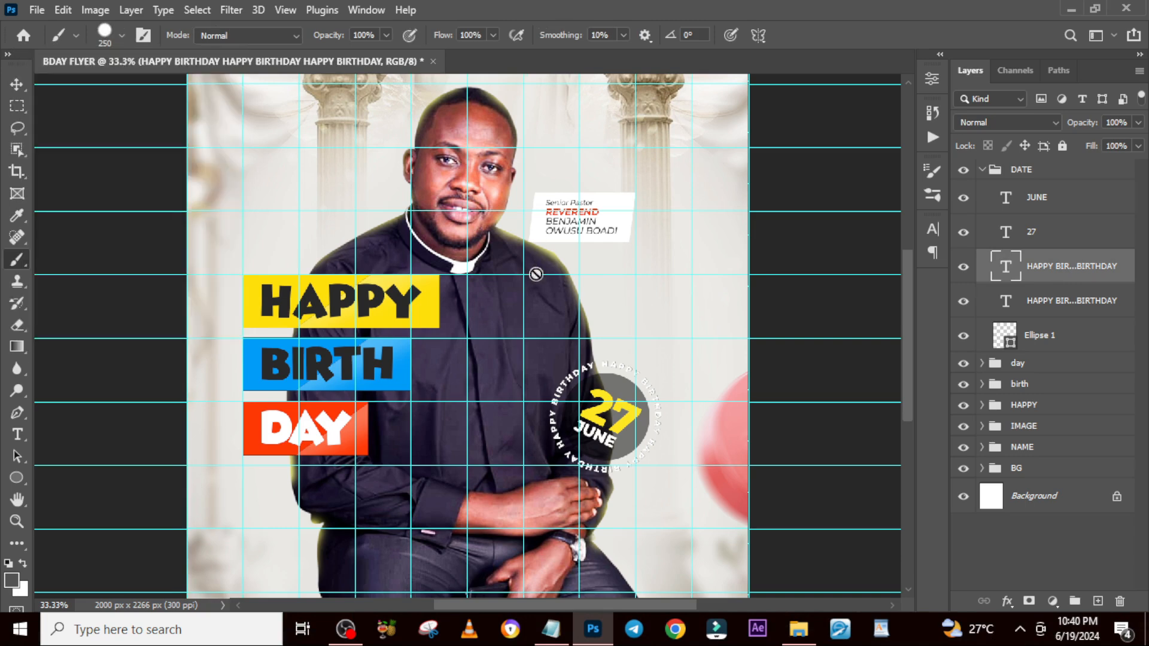
{"action": "left_click", "coordinate": [1028, 600]}
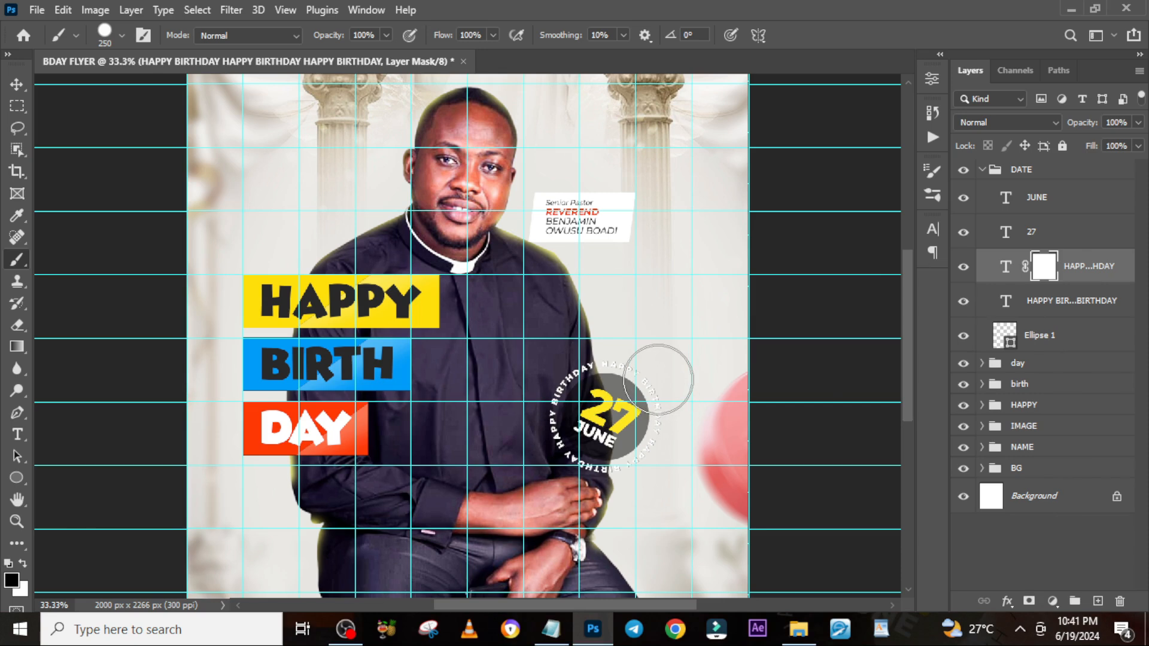
Mask out the white circular text beyond the man's sleeve with a 125 px black brush, and collapse the DATE group
{"action": "key", "text": "bracketleft"}
{"action": "key", "text": "bracketleft"}
{"action": "key", "text": "bracketleft"}
{"action": "key", "text": "bracketleft"}
{"action": "mouse_move", "coordinate": [615, 364]}
{"action": "left_mouse_down"}
{"action": "mouse_move", "coordinate": [637, 371]}
{"action": "mouse_move", "coordinate": [656, 413]}
{"action": "mouse_move", "coordinate": [629, 469]}
{"action": "left_mouse_up"}
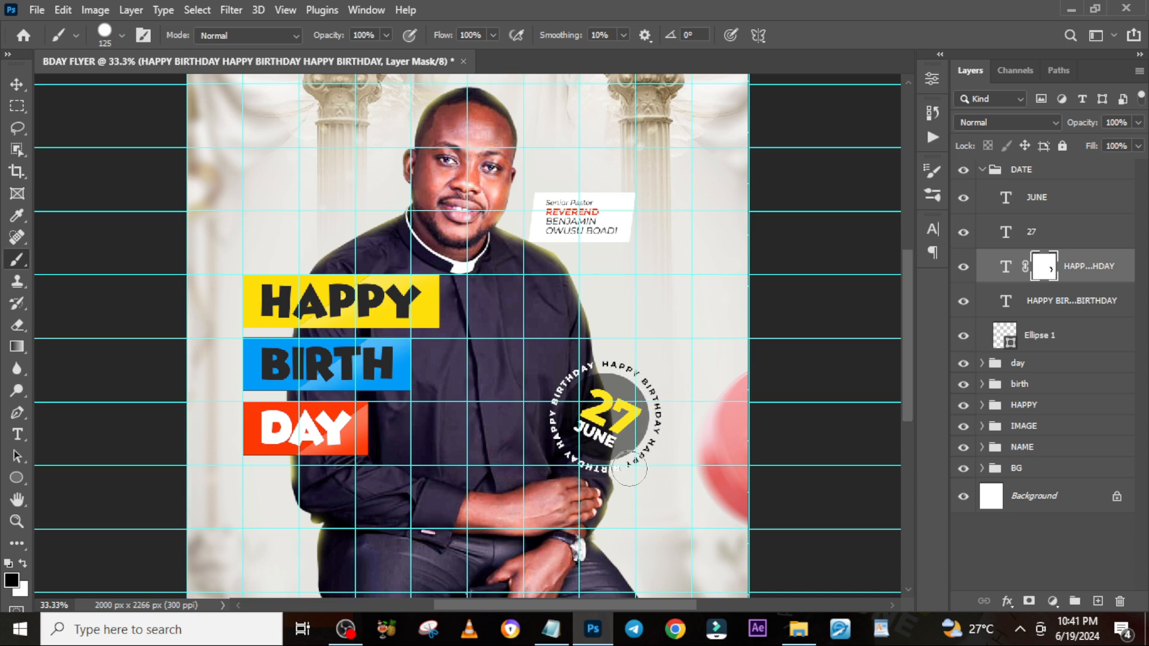
{"action": "left_click", "coordinate": [623, 469]}
{"action": "left_click", "coordinate": [1010, 275]}
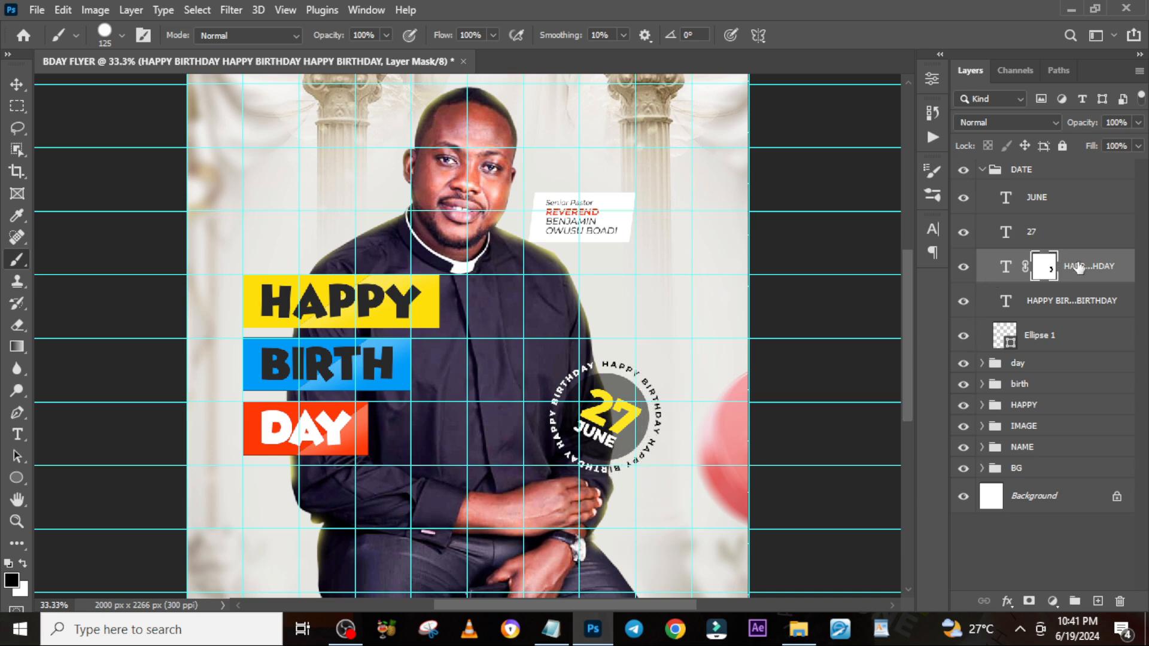
{"action": "left_click", "coordinate": [980, 171]}
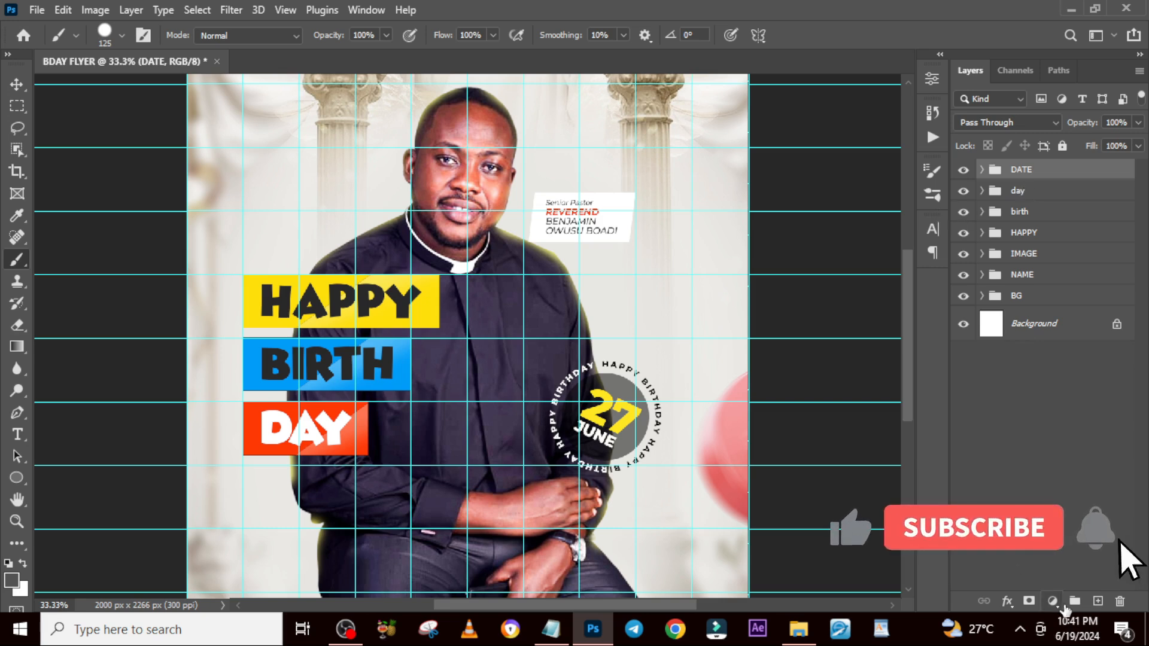
Create a new layer above the DATE group, sample a light backdrop colour and enlarge the brush to 400 px
{"action": "left_click", "coordinate": [1097, 600]}
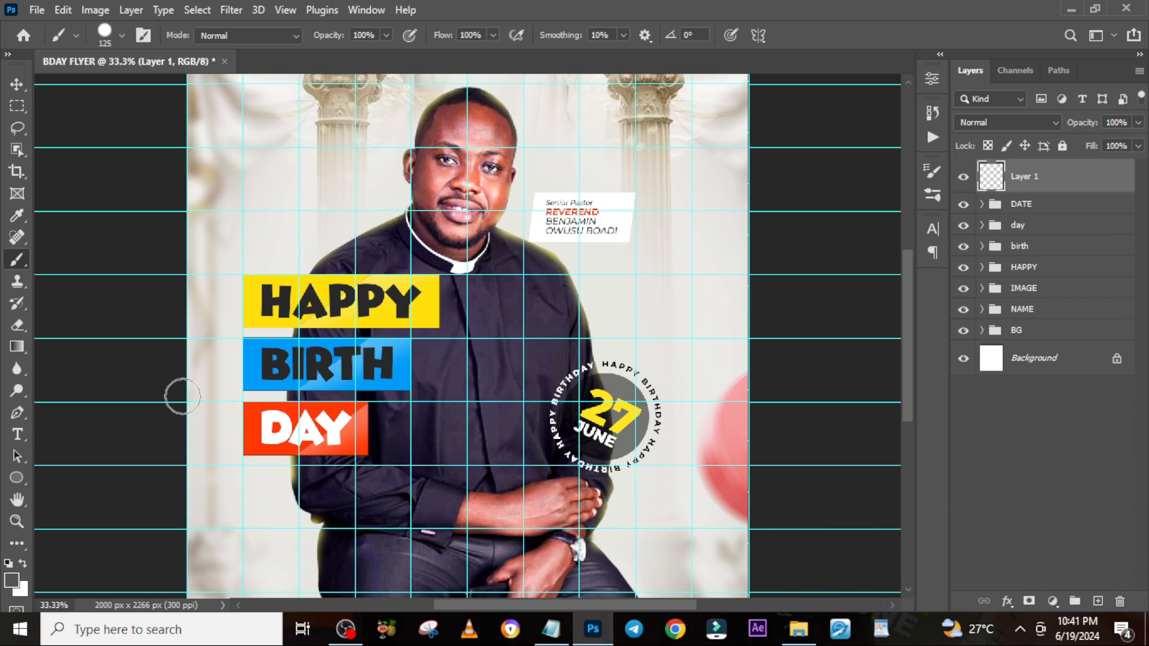
{"action": "scroll", "coordinate": [206, 388], "scroll_direction": "down", "scroll_amount": 1}
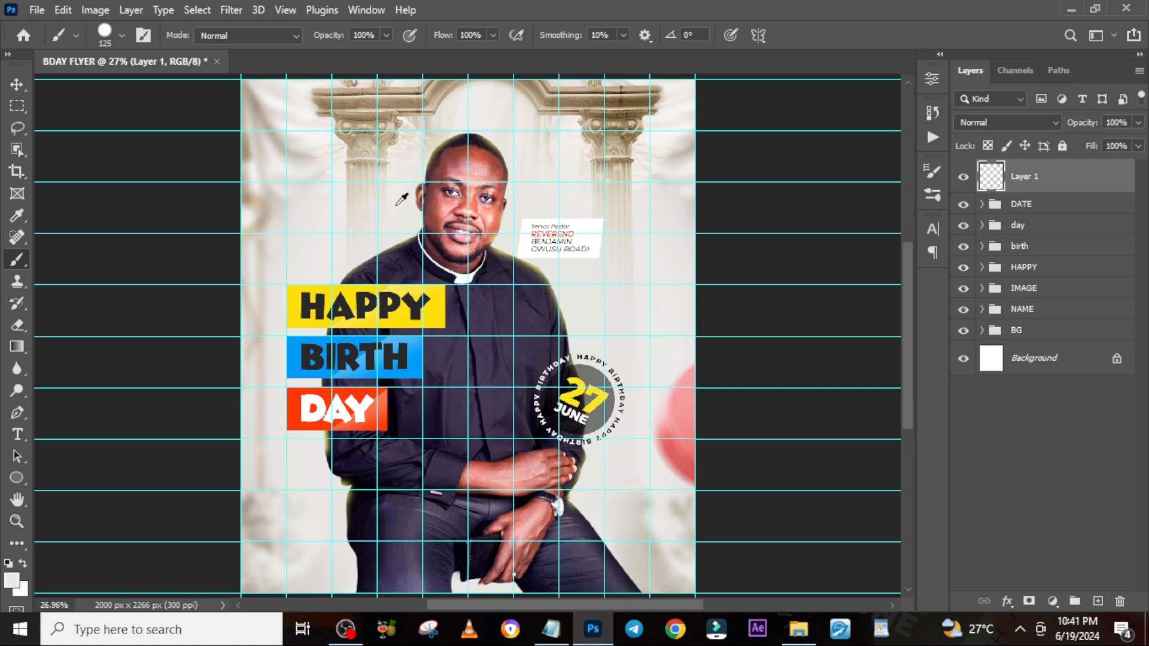
{"action": "key", "text": "bracketright"}
{"action": "key", "text": "bracketright"}
{"action": "key", "text": "bracketright"}
{"action": "key", "text": "bracketright"}
{"action": "key", "text": "bracketright"}
{"action": "key", "text": "bracketright"}
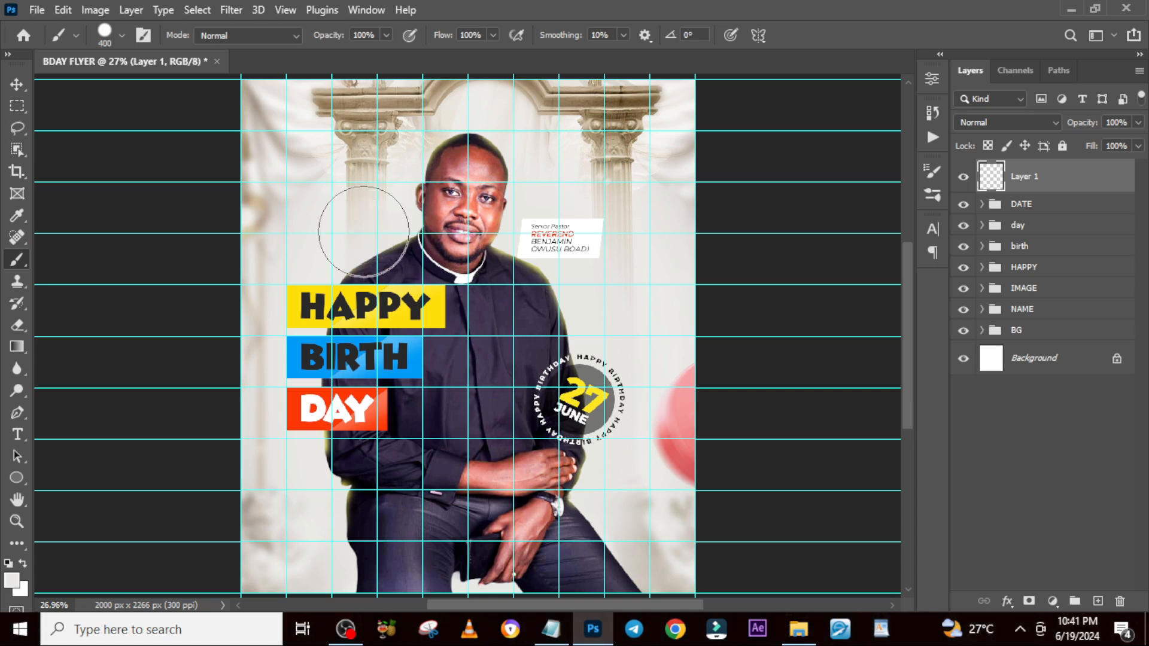
Dab a light glow with the Soft Round brush on the shoulder above HAPPY and set its layer to Linear Dodge (Add)
{"action": "left_click", "coordinate": [383, 257]}
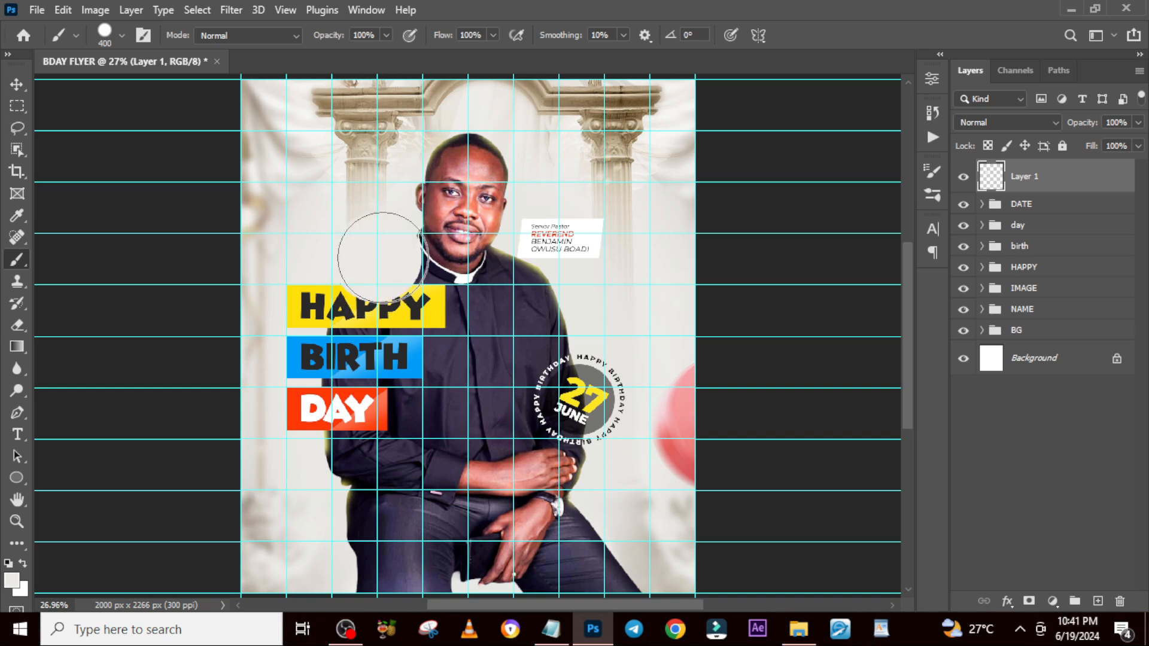
{"action": "key", "text": "ctrl+z"}
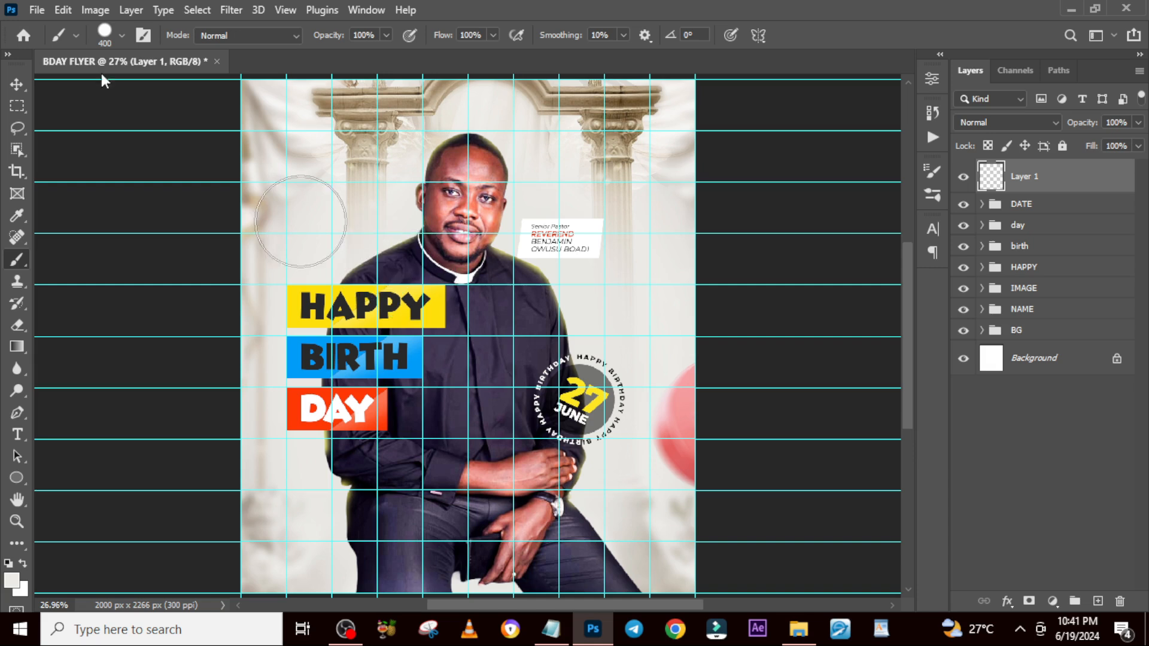
{"action": "left_click", "coordinate": [122, 36]}
{"action": "left_click", "coordinate": [93, 252]}
{"action": "key", "text": "Return"}
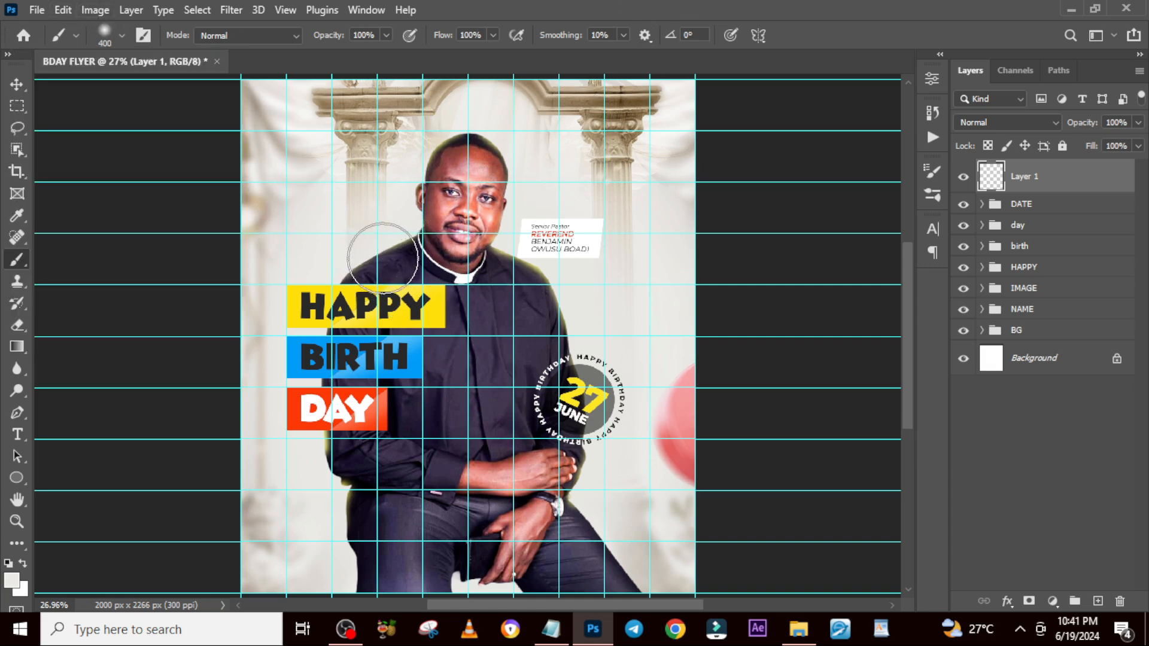
{"action": "left_click", "coordinate": [383, 257]}
{"action": "left_click", "coordinate": [1007, 124]}
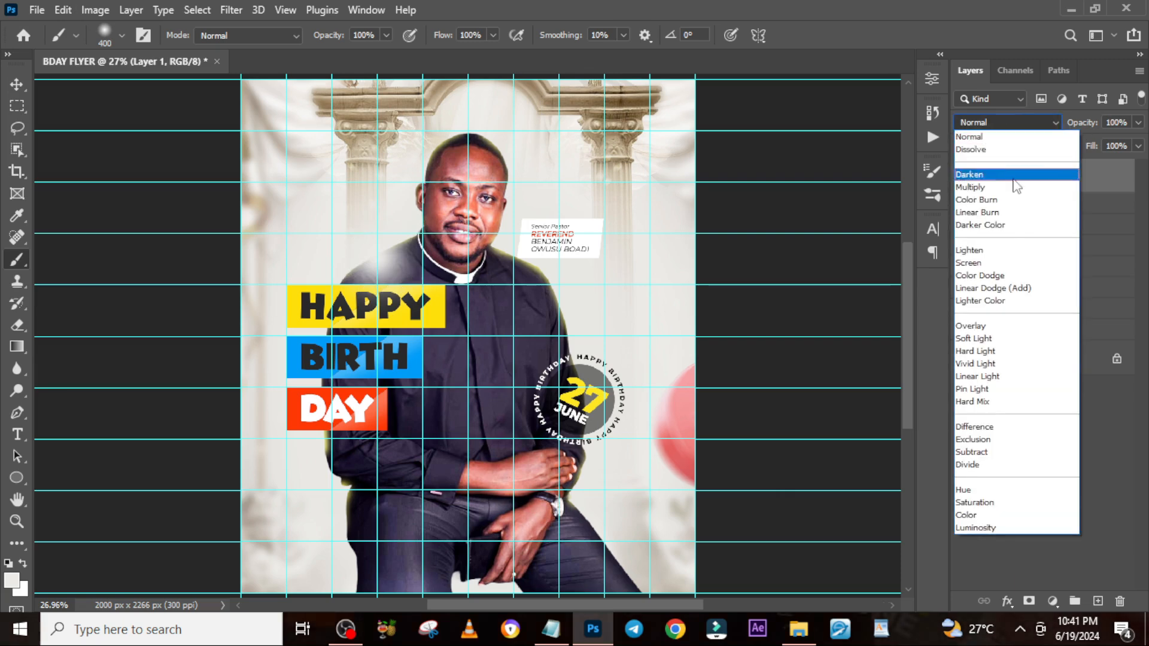
{"action": "left_click", "coordinate": [1017, 290]}
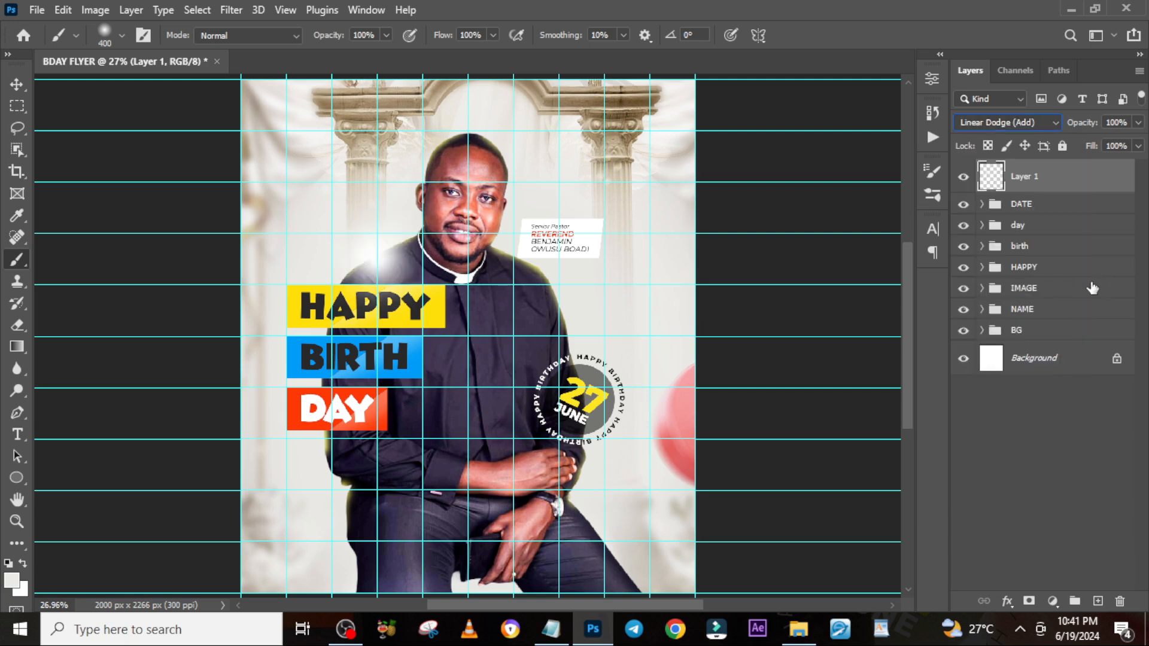
Enlarge the light glow, shift it outward from the man's shoulder above HAPPY, and hide the guides
{"action": "key", "text": "ctrl+t"}
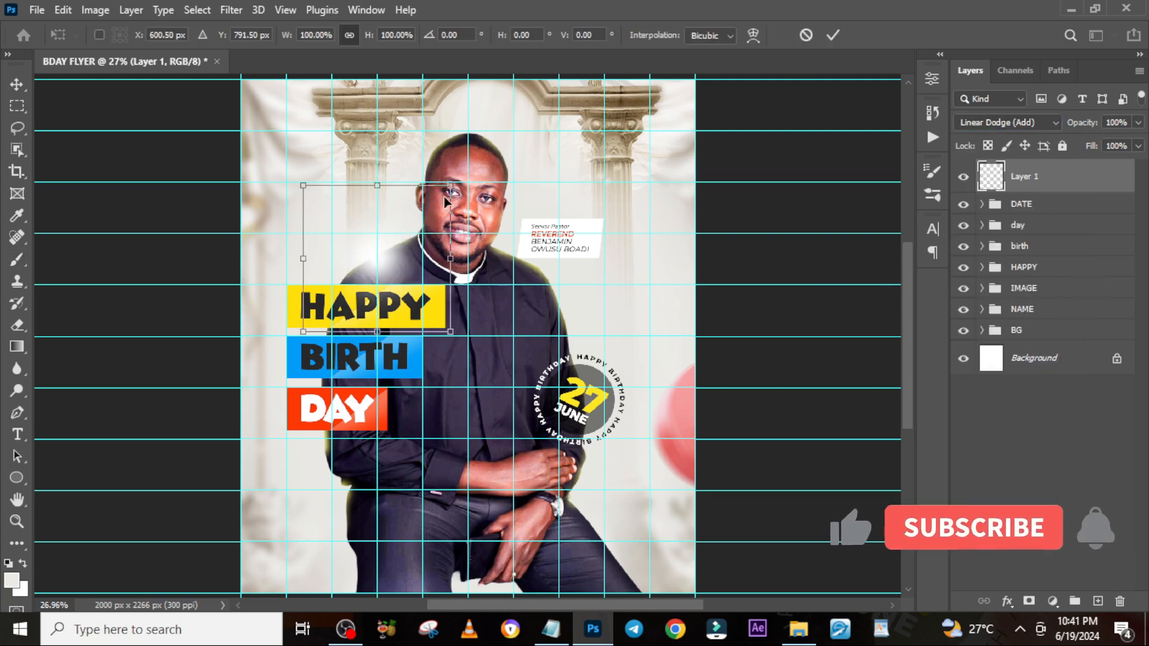
{"action": "left_click_drag", "start_coordinate": [451, 185], "coordinate": [482, 153]}
{"action": "mouse_move", "coordinate": [428, 264]}
{"action": "left_mouse_down"}
{"action": "mouse_move", "coordinate": [387, 248]}
{"action": "mouse_move", "coordinate": [393, 260]}
{"action": "left_mouse_up"}
{"action": "key", "text": "Return"}
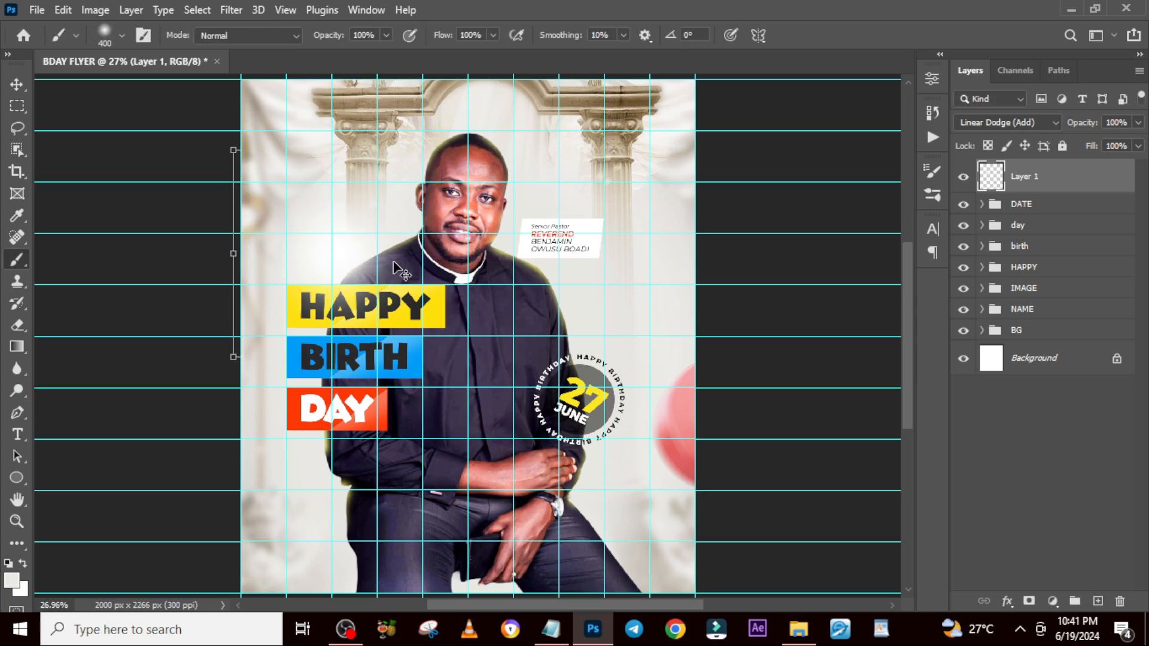
{"action": "key", "text": "ctrl+h"}
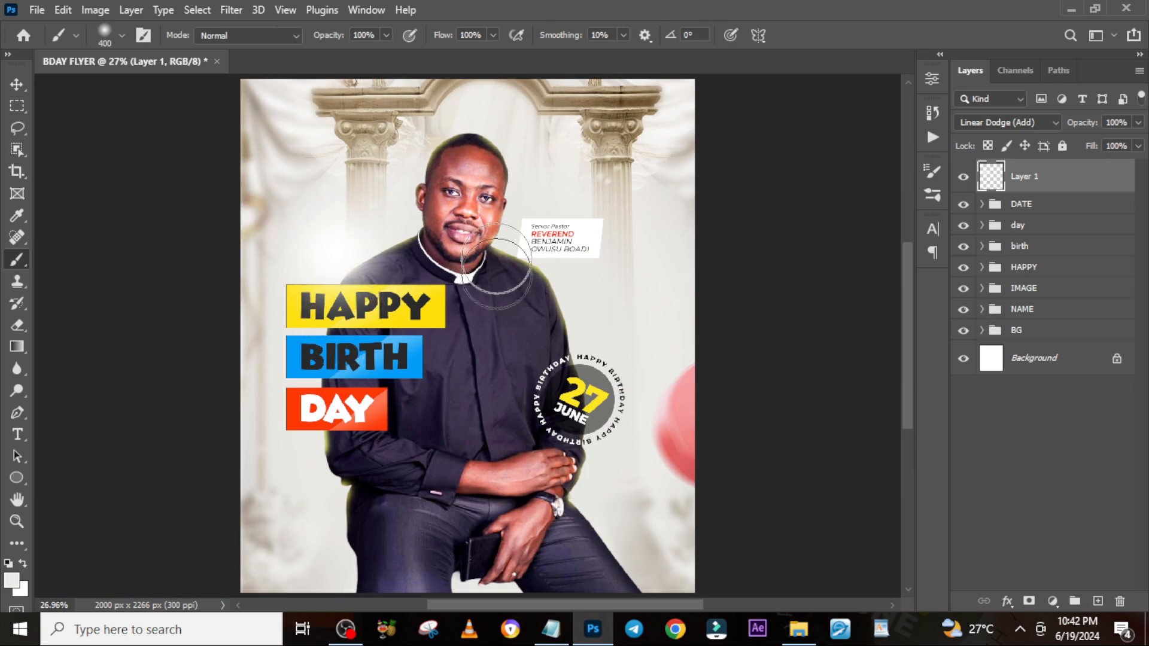
Make four copies of the glow layer and spread them around the portrait, including beside the sleeve below DAY and around the head
{"action": "key", "text": "ctrl+j"}
{"action": "key", "text": "v"}
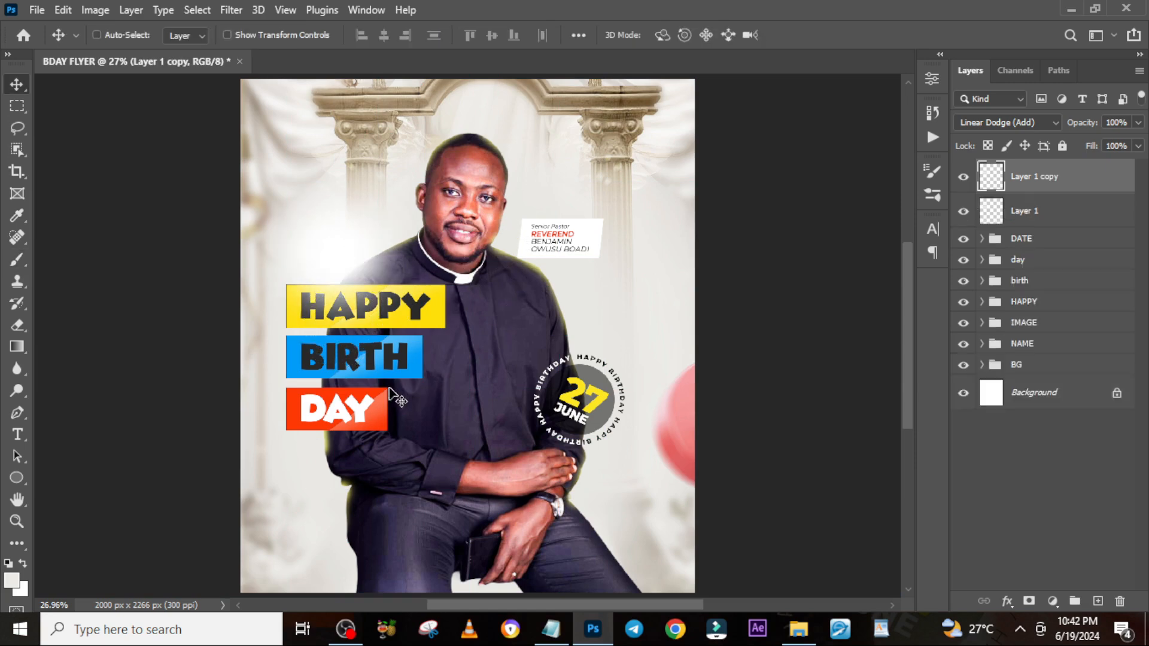
{"action": "left_click_drag", "start_coordinate": [371, 417], "coordinate": [343, 491]}
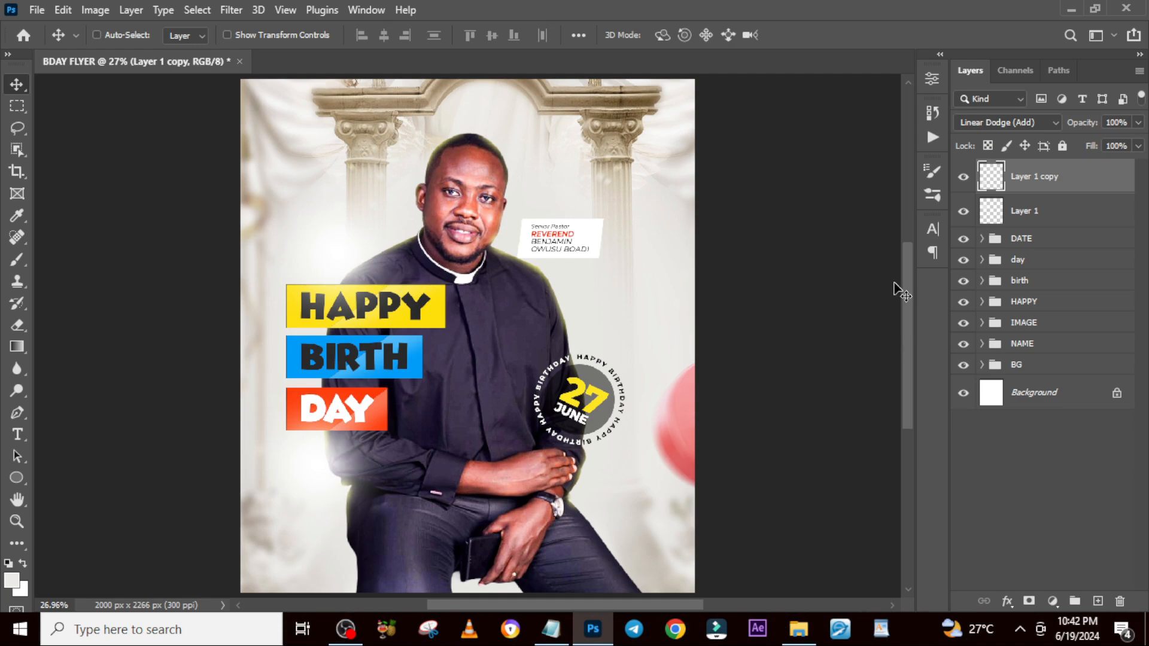
{"action": "left_click_drag", "start_coordinate": [846, 307], "coordinate": [443, 230]}
{"action": "key", "text": "ctrl+j"}
{"action": "key", "text": "ctrl+j"}
{"action": "left_click_drag", "start_coordinate": [389, 176], "coordinate": [429, 181]}
Lower the topmost glow copy's opacity to 38% and nudge it slightly sideways
{"action": "left_click", "coordinate": [1138, 123]}
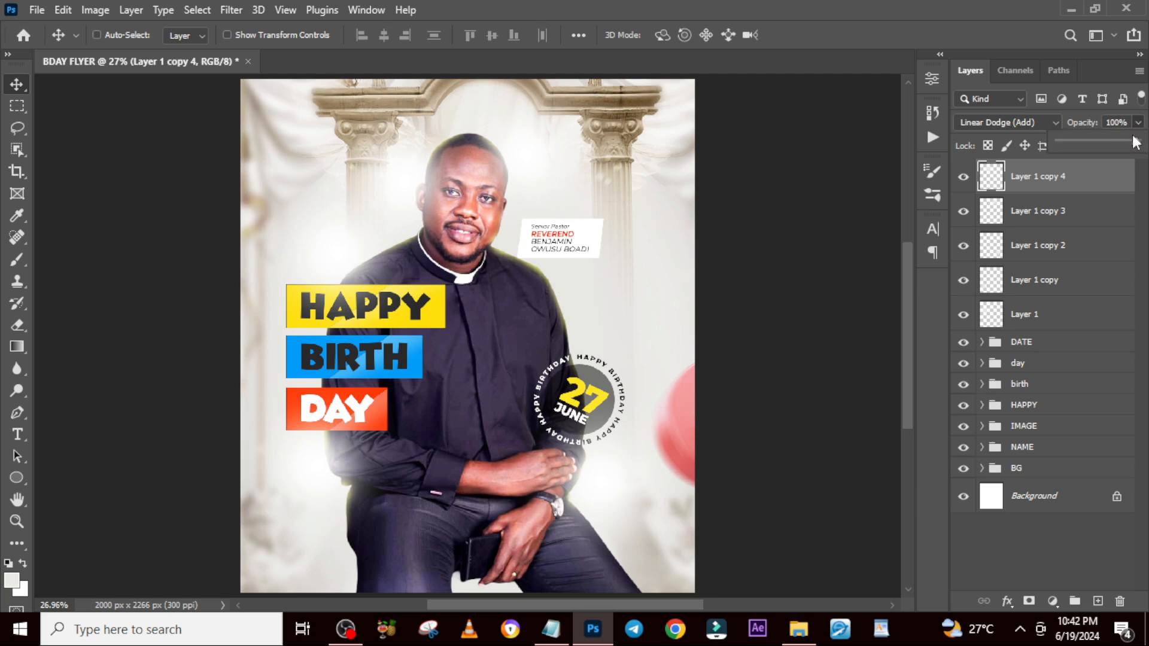
{"action": "left_click_drag", "start_coordinate": [1104, 143], "coordinate": [1089, 142]}
{"action": "left_click_drag", "start_coordinate": [399, 201], "coordinate": [415, 201]}
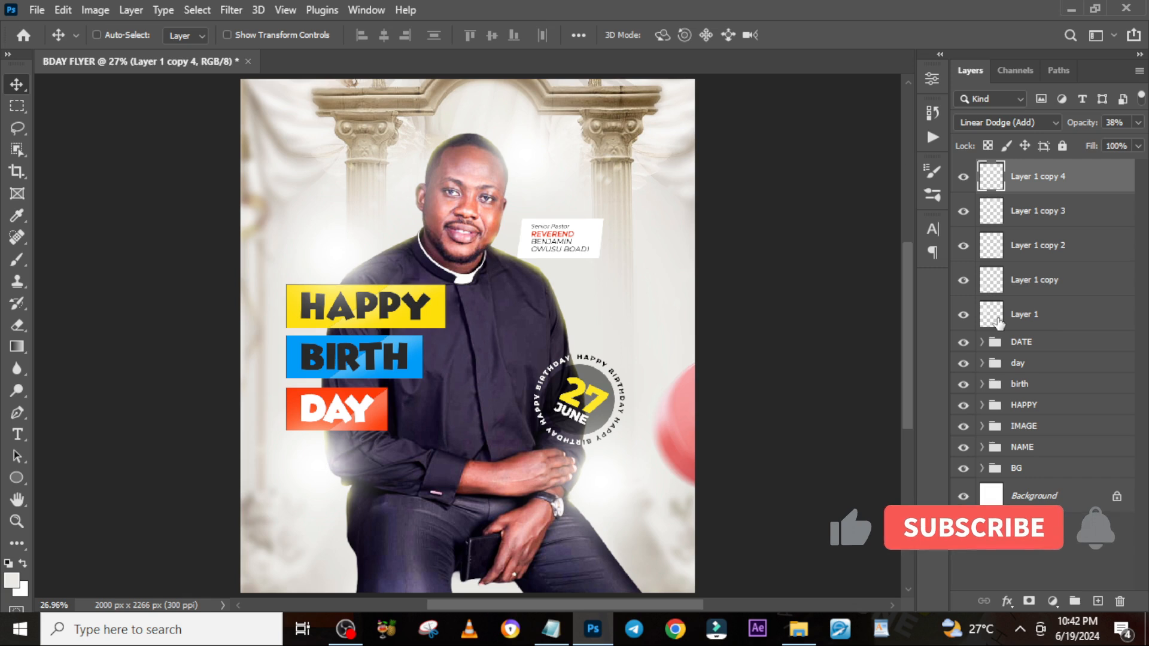
Group the original glow layer and all its copies under the name GLOW
{"action": "left_click", "coordinate": [1050, 314], "text": "shift"}
{"action": "key", "text": "ctrl+g"}
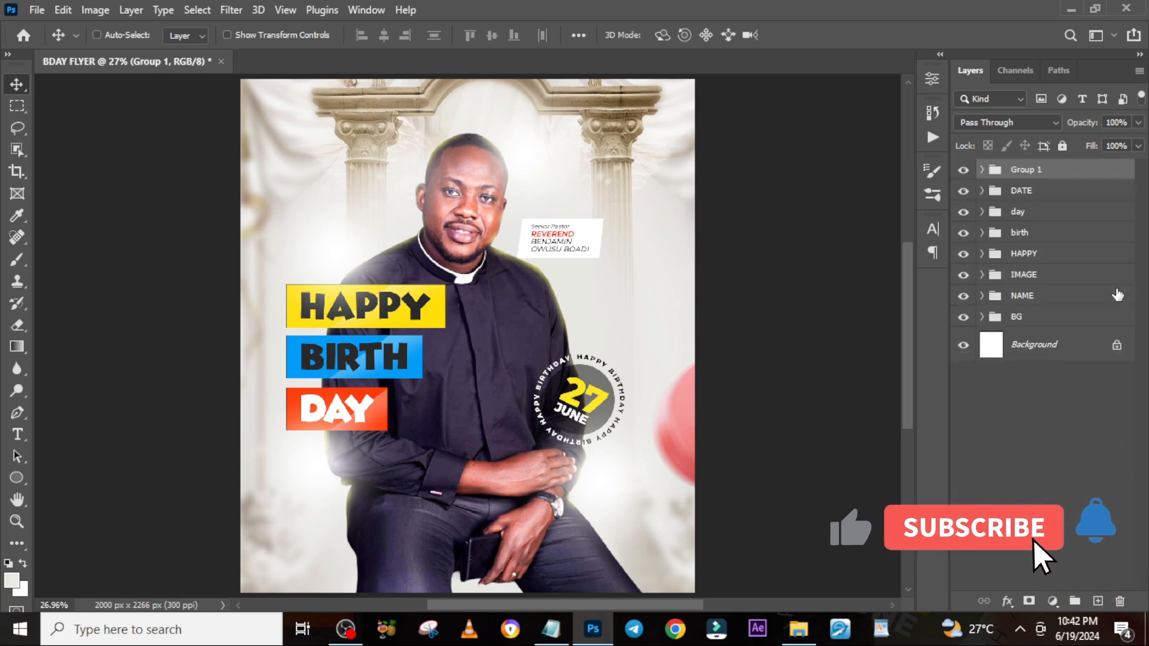
{"action": "double_click", "coordinate": [1024, 169]}
{"action": "type", "text": "GLOW"}
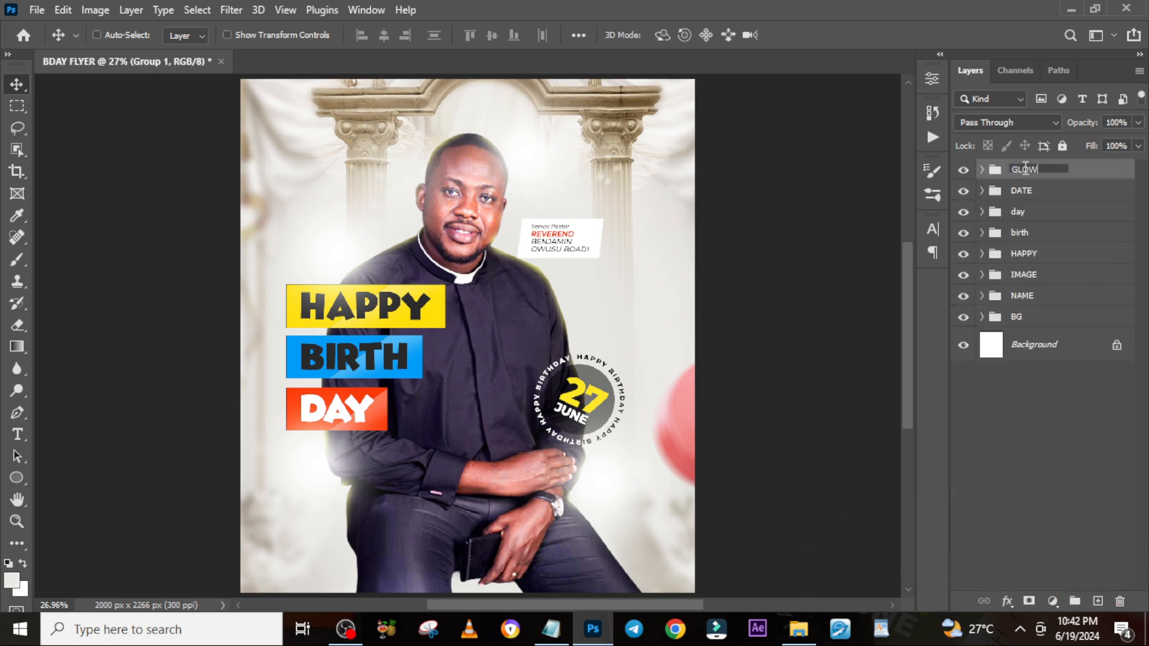
{"action": "key", "text": "Return"}
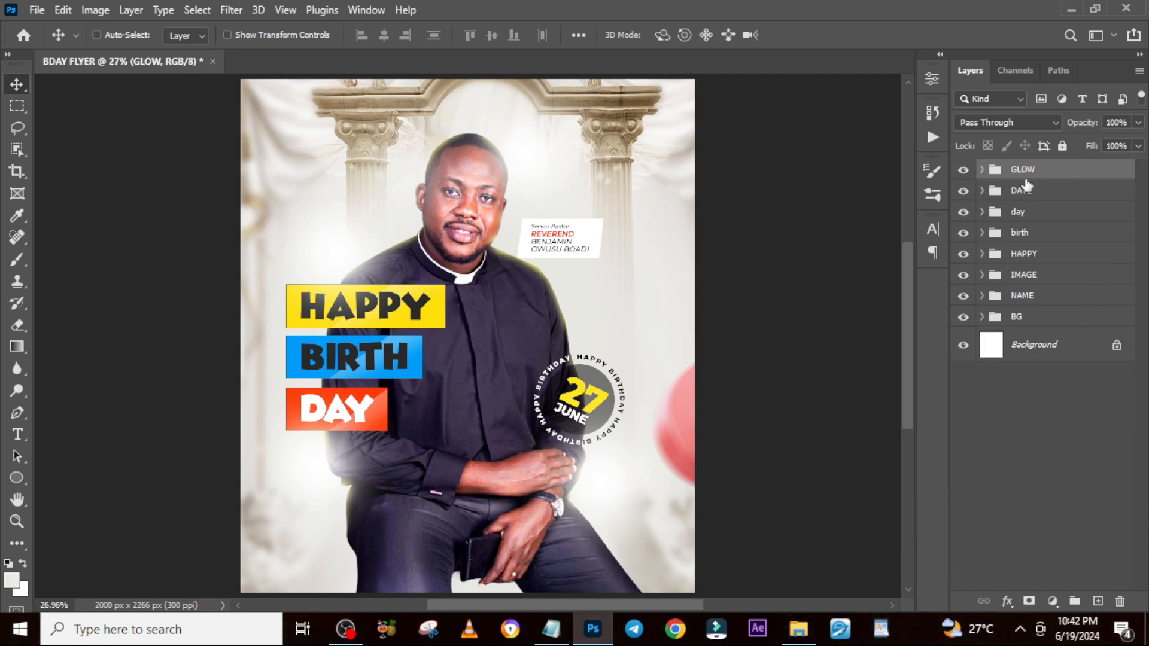
Place the gold confetti image pngwing.com (46) above the GLOW group and rotate it 90° clockwise
{"action": "left_click", "coordinate": [797, 635]}
{"action": "left_click_drag", "start_coordinate": [734, 204], "coordinate": [567, 250]}
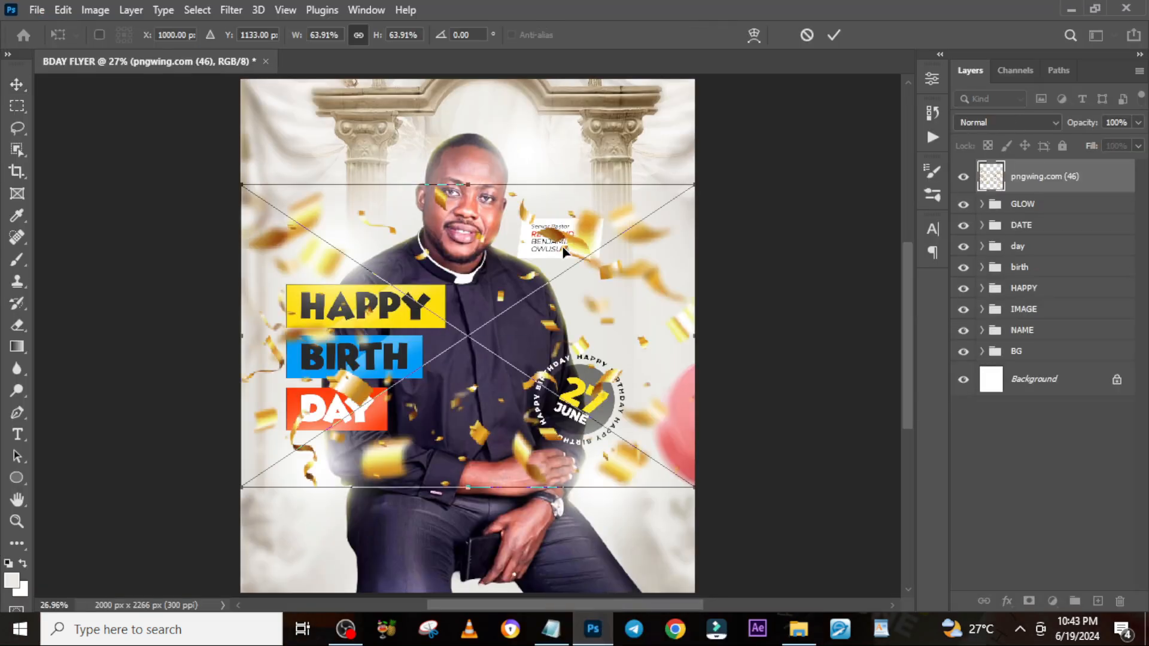
{"action": "right_click", "coordinate": [592, 316]}
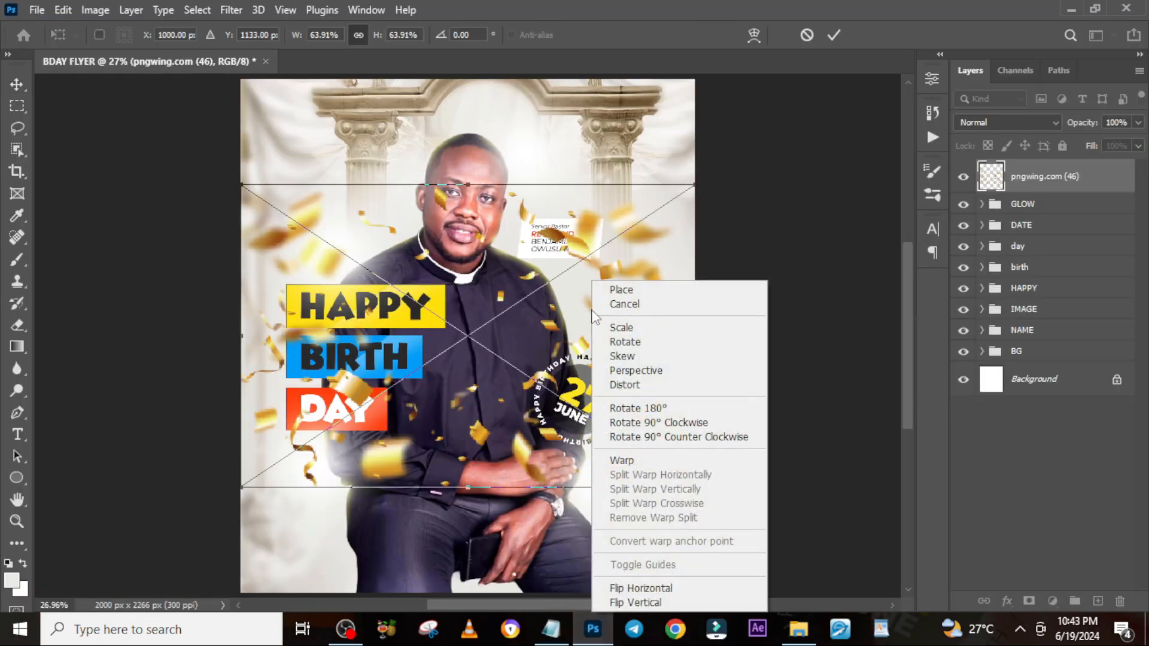
{"action": "left_click", "coordinate": [670, 423]}
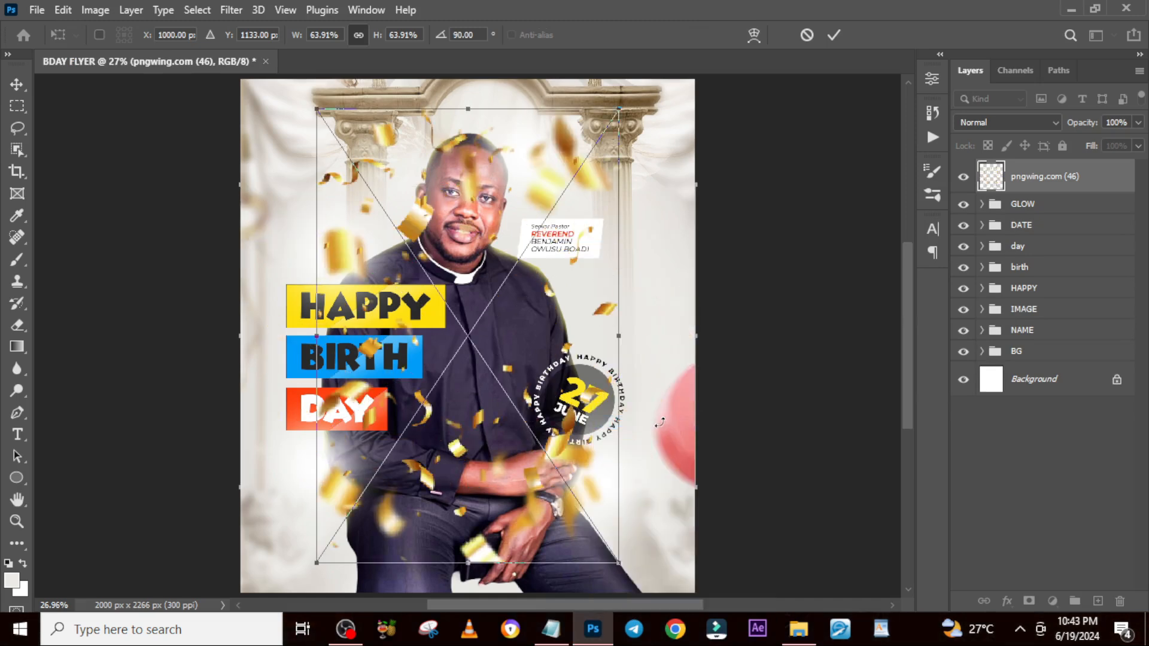
Stretch the placed confetti to 72.42% width and 96% height so it covers the whole flyer, and commit it
{"action": "key", "text": "ctrl+minus"}
{"action": "key", "text": "ctrl+minus"}
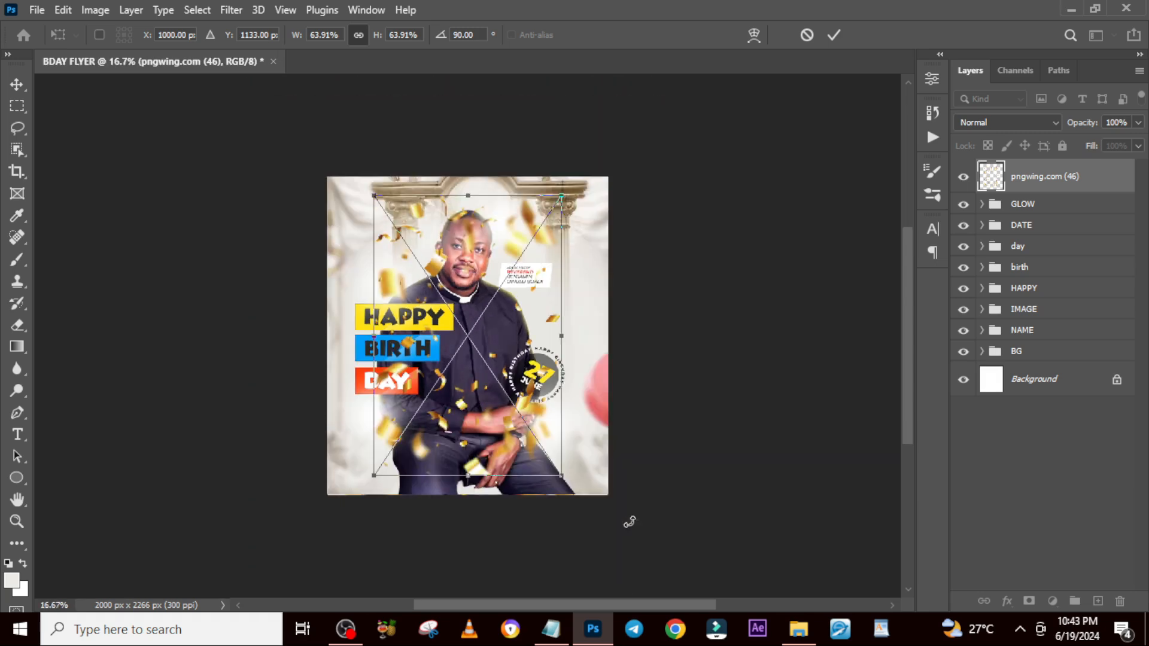
{"action": "left_click_drag", "start_coordinate": [561, 336], "coordinate": [609, 336]}
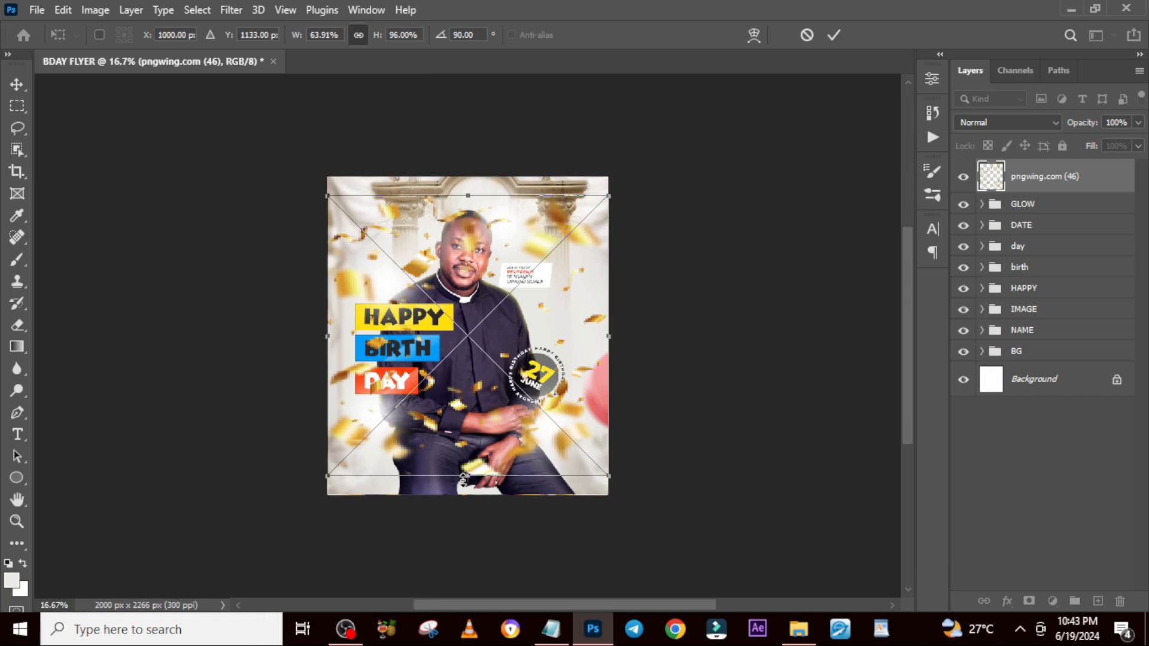
{"action": "left_click_drag", "start_coordinate": [466, 481], "coordinate": [469, 500]}
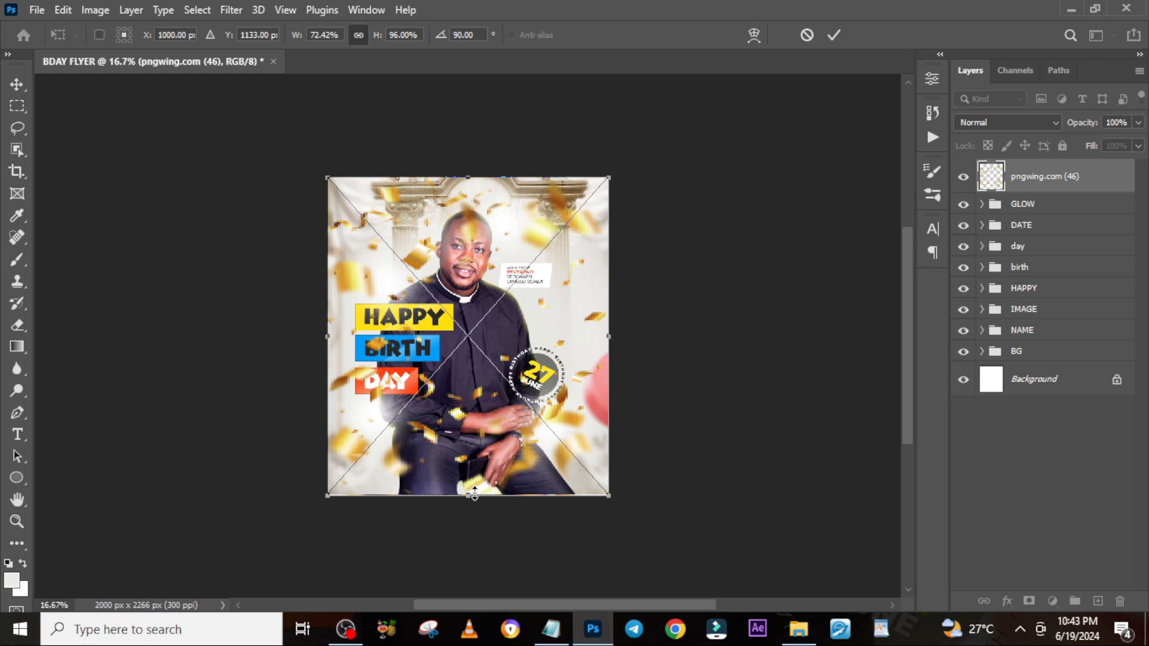
{"action": "key", "text": "Return"}
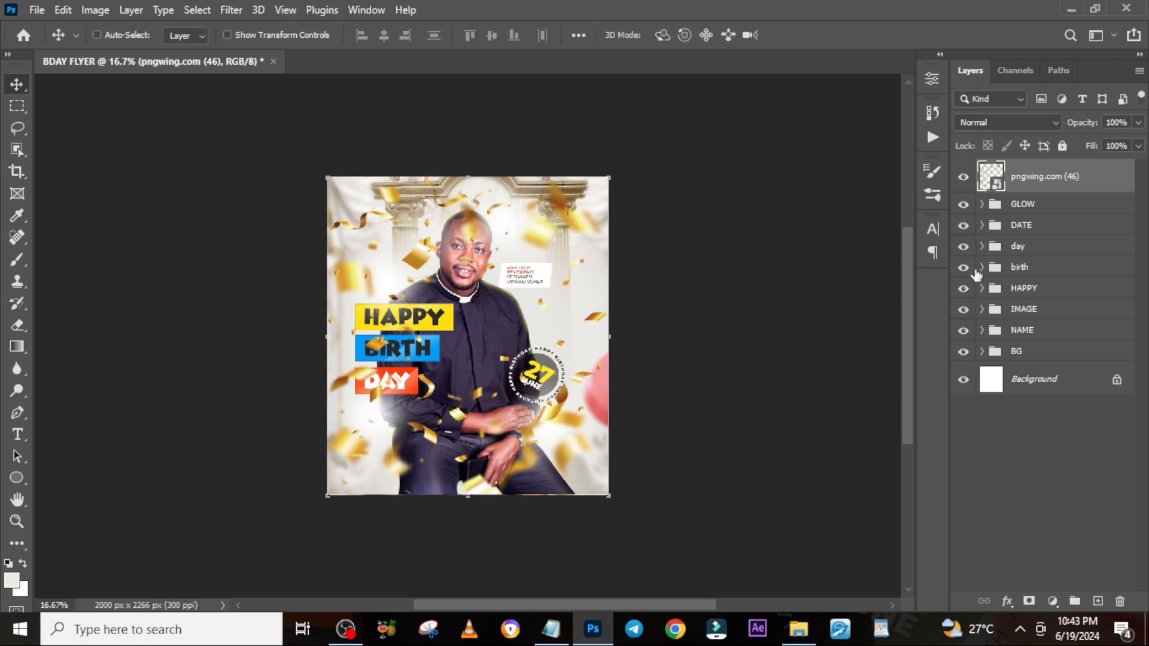
Add a layer mask to the confetti layer and choose a 175 px Hard Round brush for painting on it
{"action": "left_click", "coordinate": [1028, 601]}
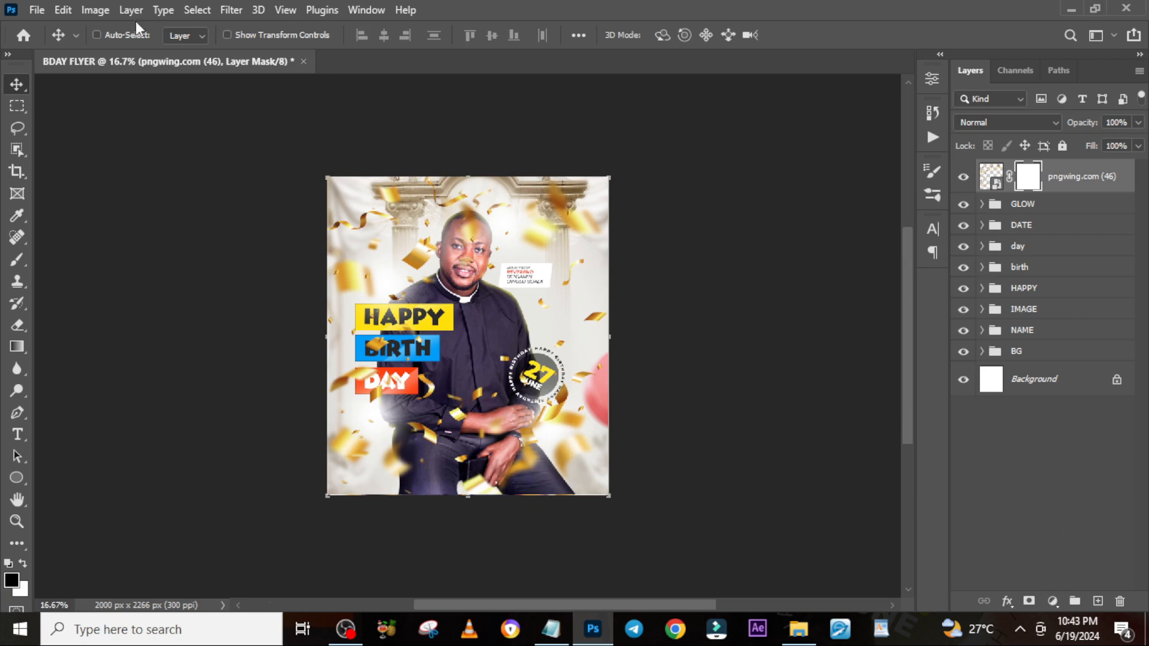
{"action": "key", "text": "b"}
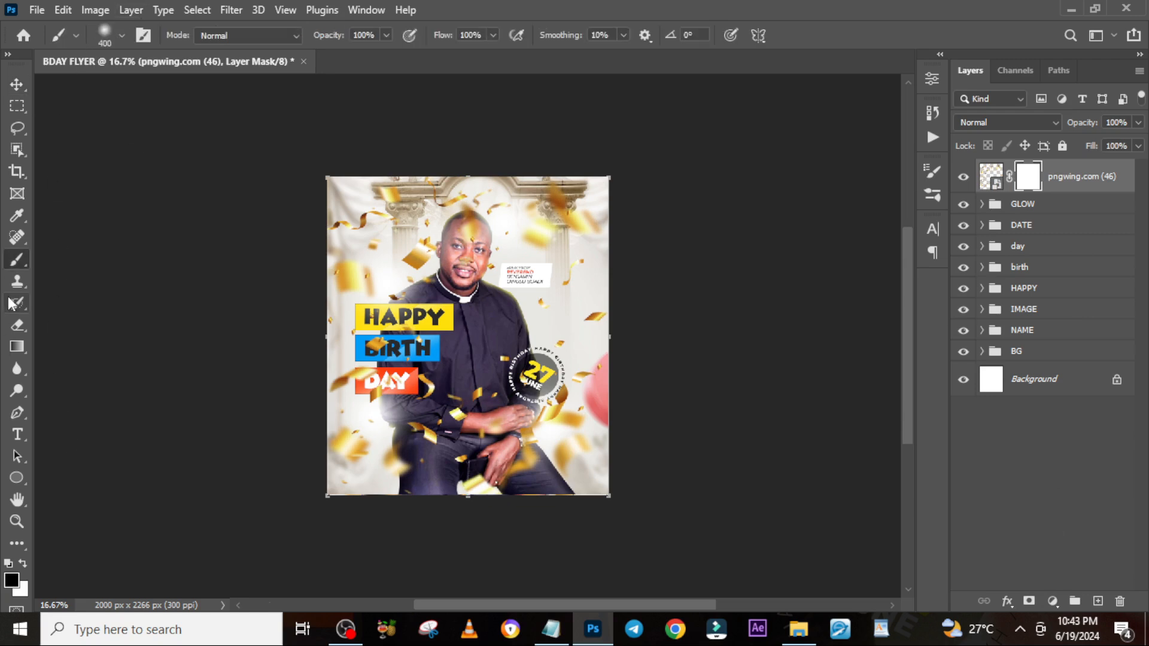
{"action": "left_click", "coordinate": [122, 36]}
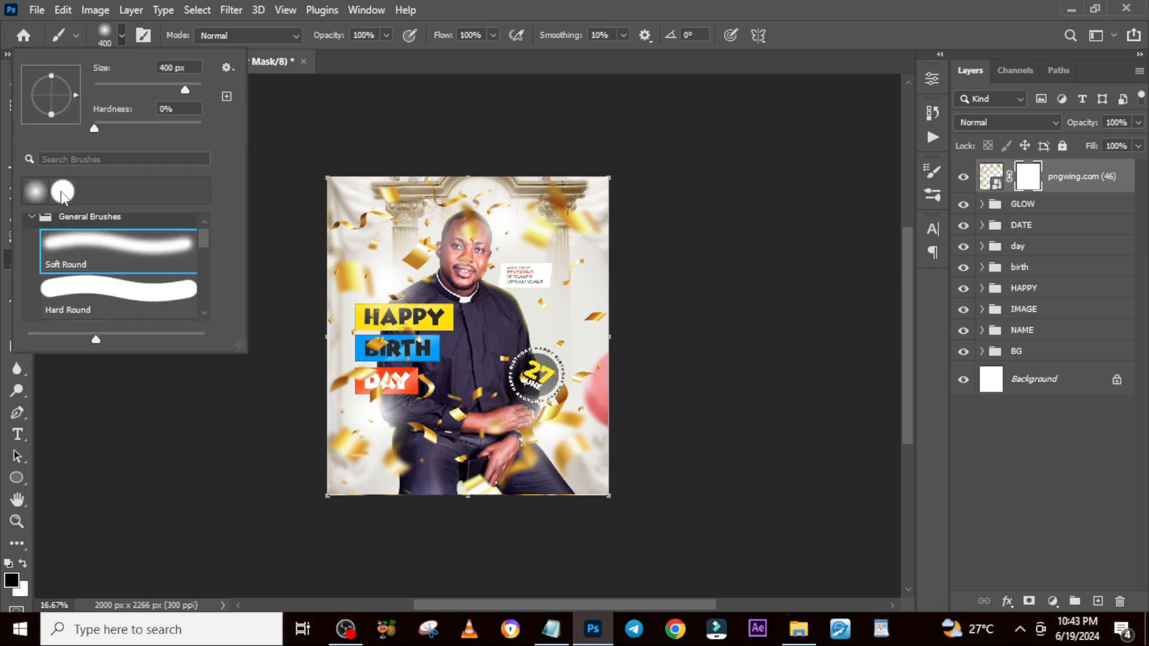
{"action": "left_click", "coordinate": [62, 191]}
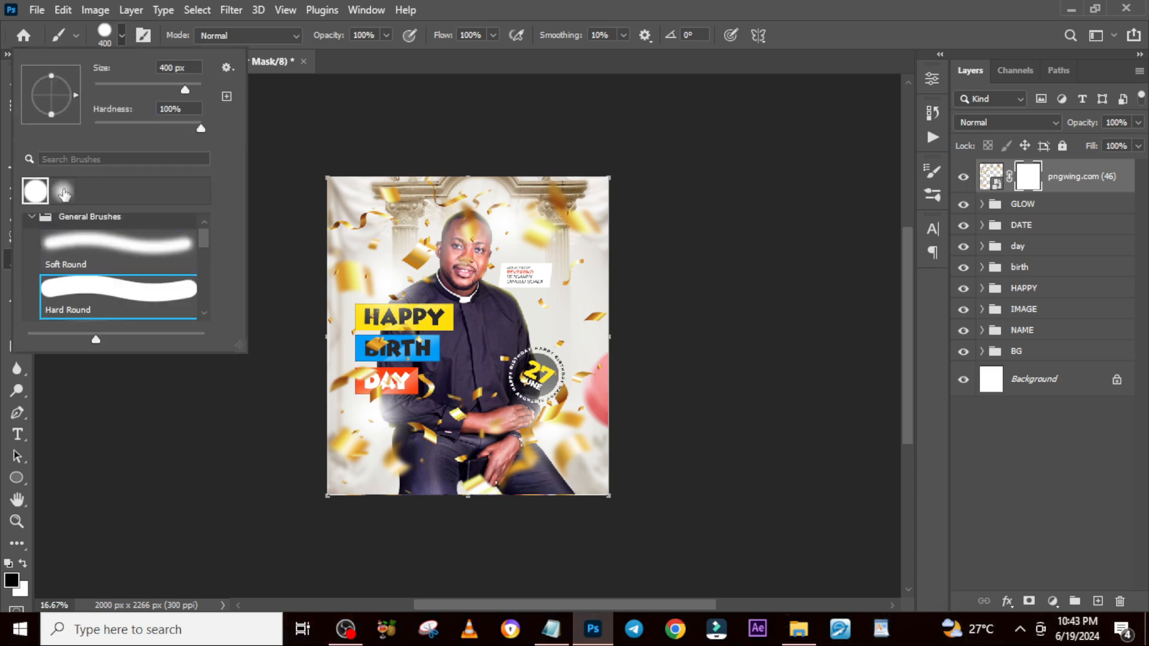
{"action": "left_click", "coordinate": [588, 2]}
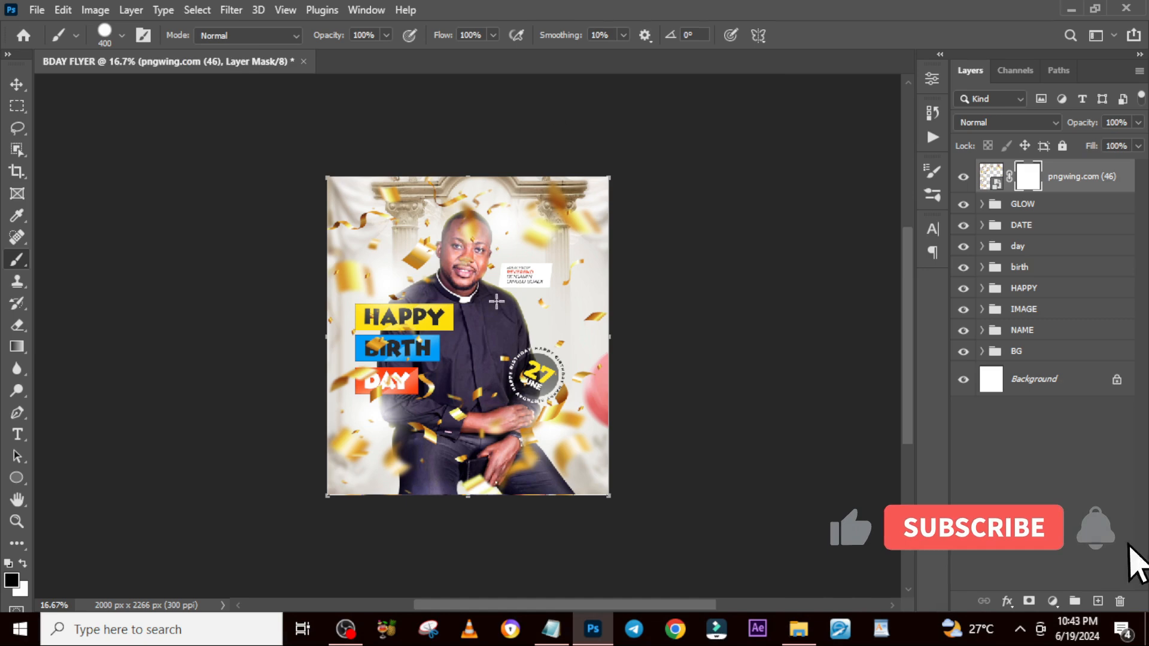
{"action": "key", "text": "["}
{"action": "key", "text": "["}
{"action": "key", "text": "["}
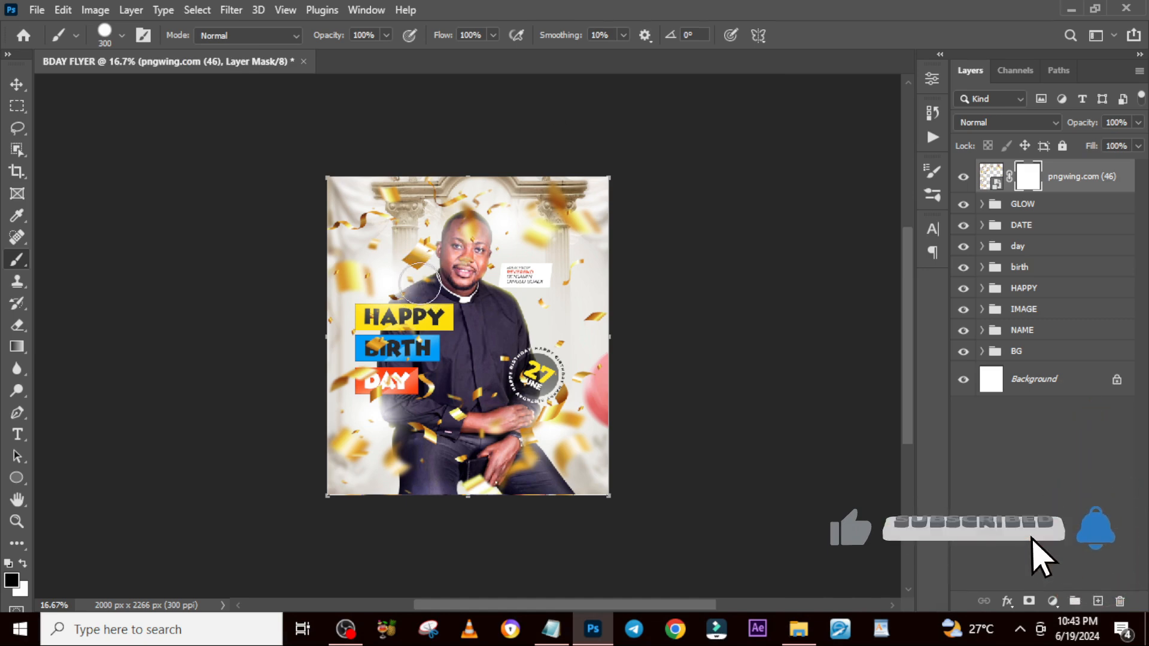
{"action": "key", "text": "bracketleft"}
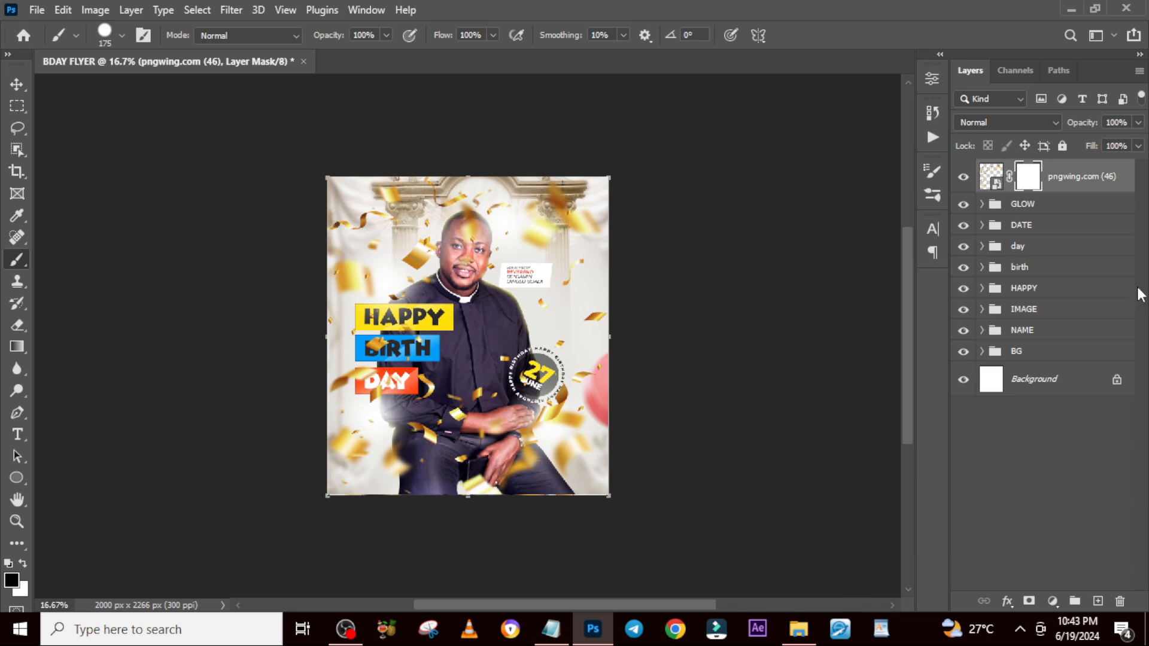
Scale the confetti up slightly past the canvas edges, then target its layer mask with black as the painting colour
{"action": "key", "text": "ctrl+2"}
{"action": "key", "text": "ctrl+t"}
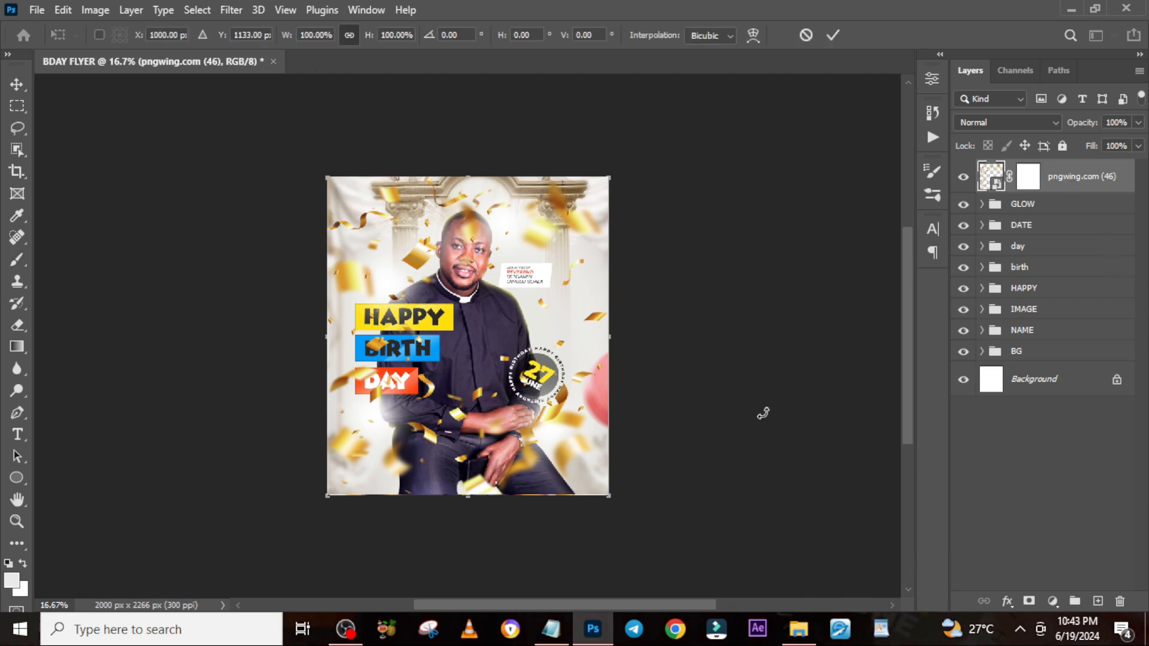
{"action": "left_click_drag", "start_coordinate": [559, 474], "coordinate": [603, 499]}
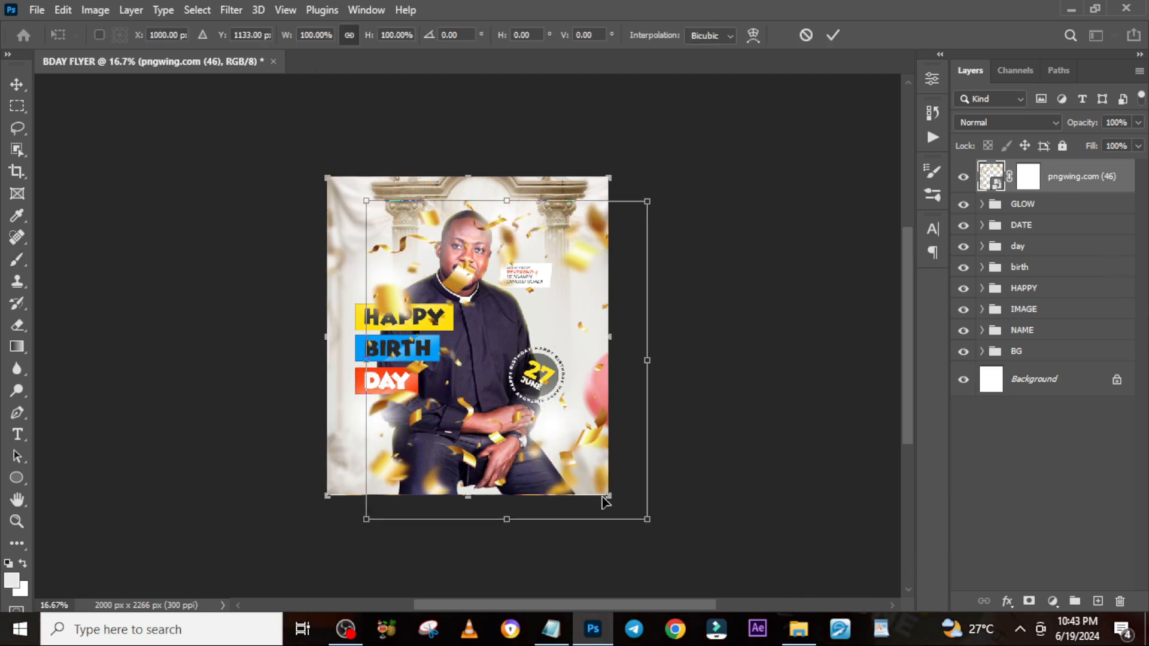
{"action": "key", "text": "ctrl+z"}
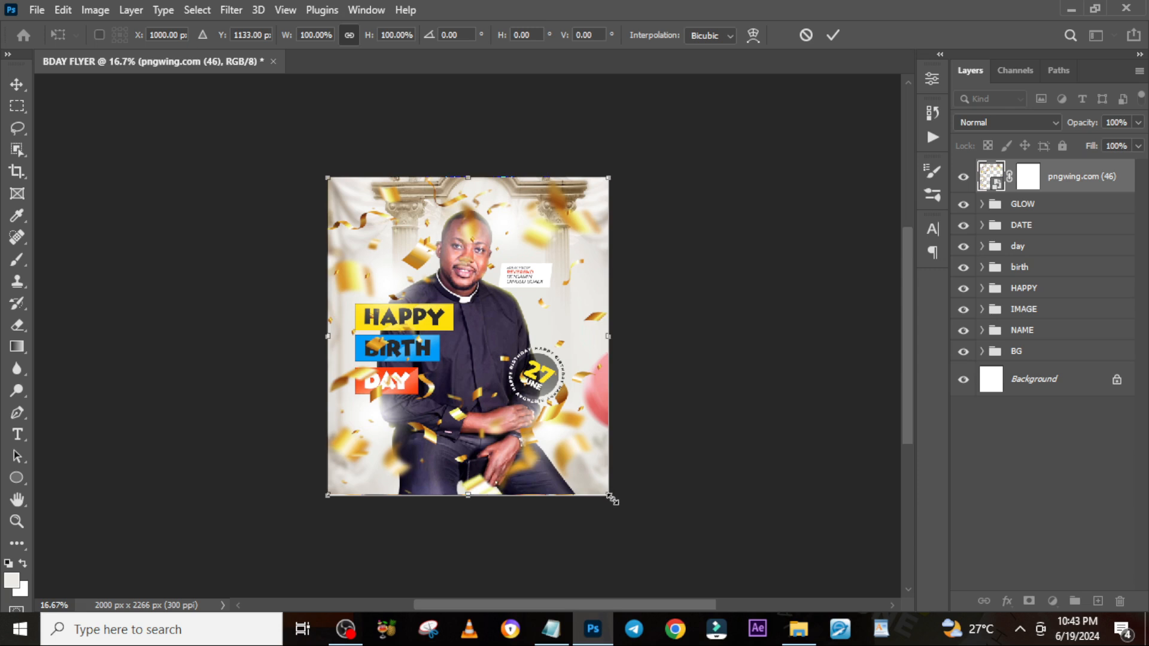
{"action": "left_click_drag", "start_coordinate": [609, 496], "coordinate": [623, 513]}
{"action": "key", "text": "Return"}
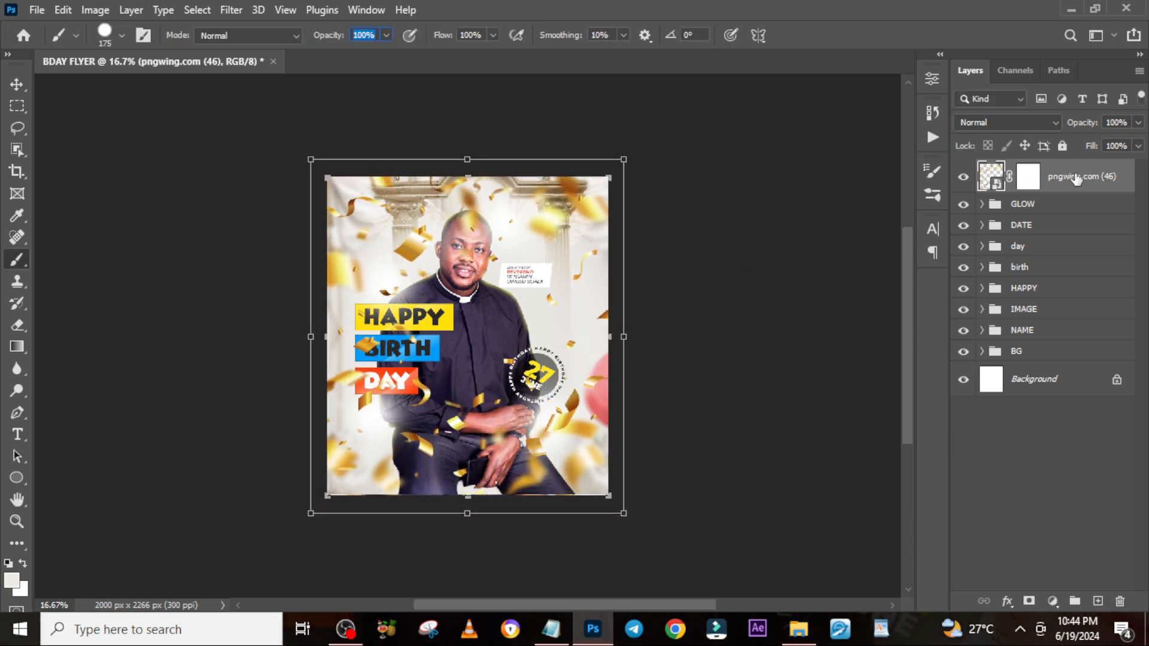
{"action": "left_click", "coordinate": [1027, 176]}
{"action": "key", "text": "d"}
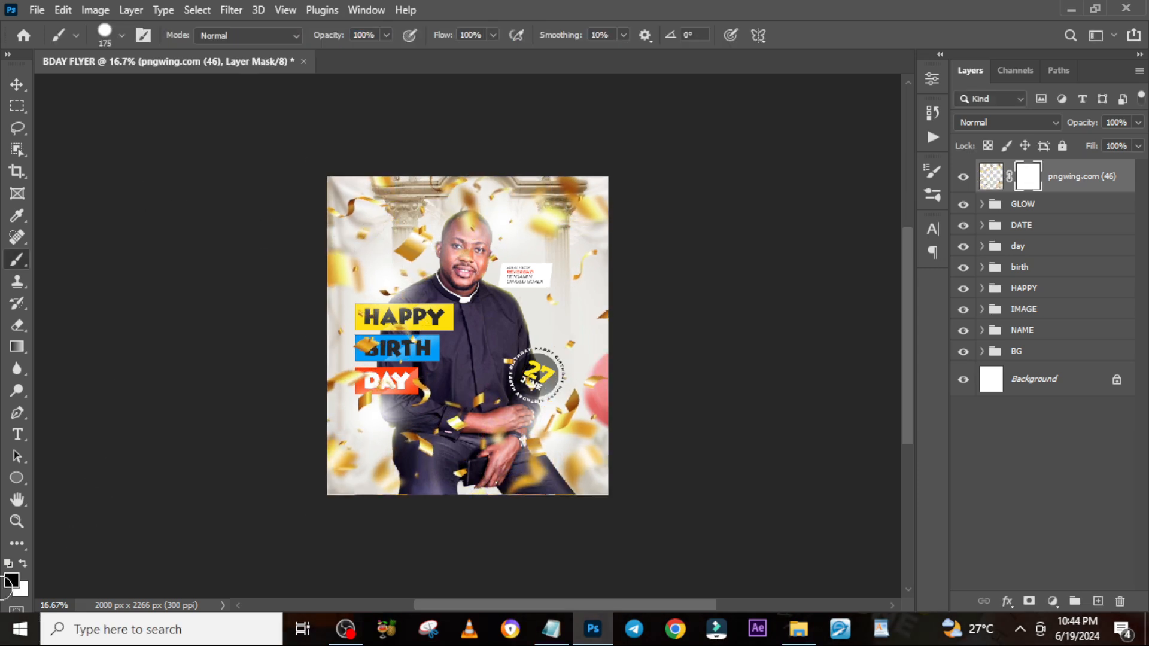
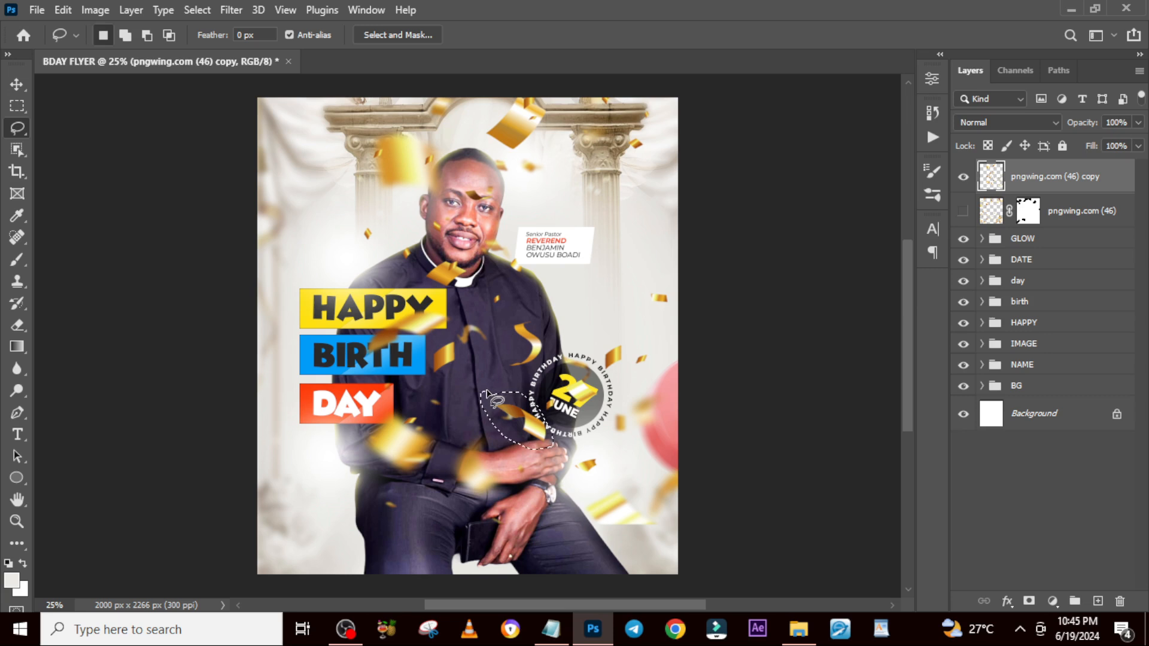
Copy the selected ribbon above the hands and the small piece below the date badge from the confetti copy onto separate layers
{"action": "key", "text": "ctrl+j"}
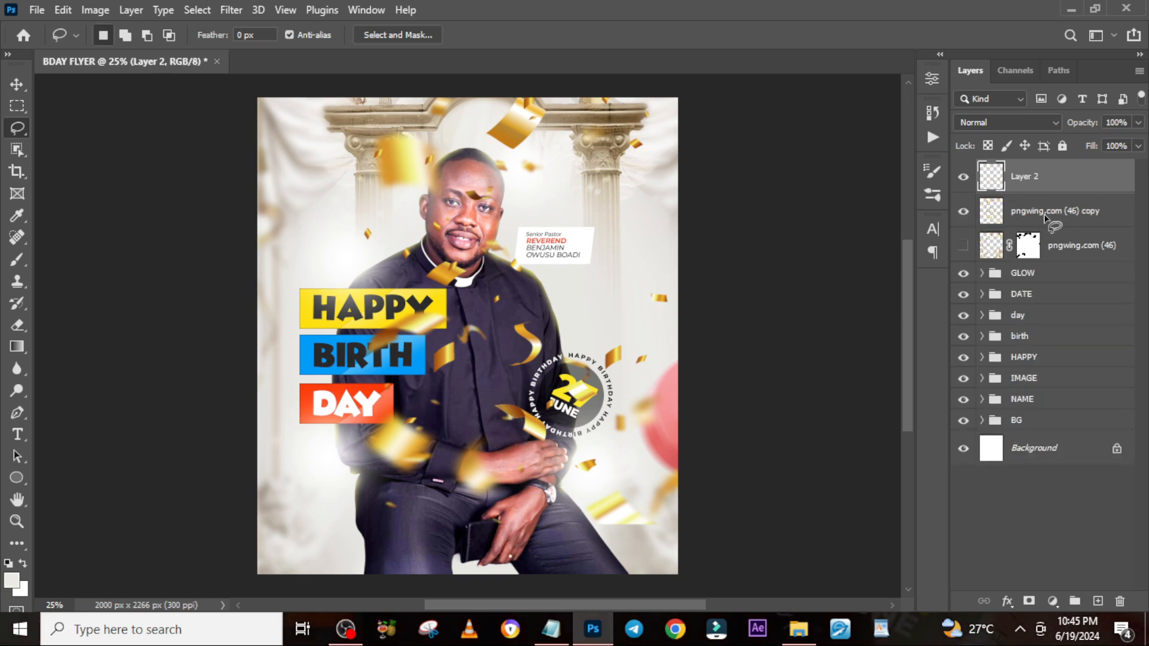
{"action": "left_click", "coordinate": [1044, 219]}
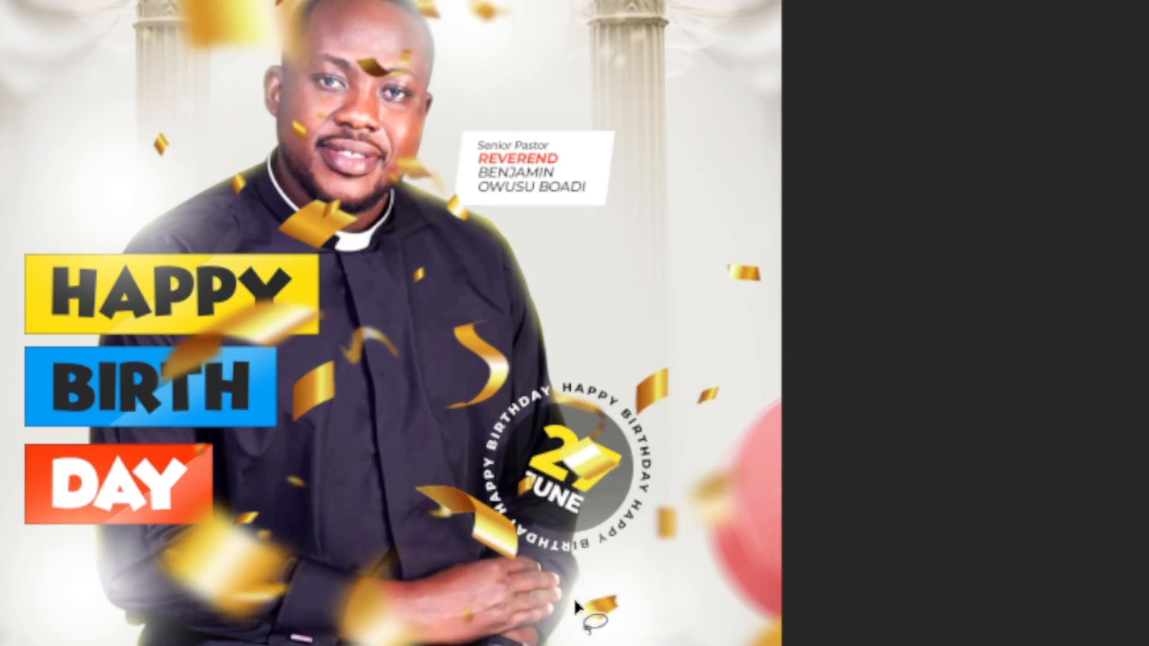
{"action": "mouse_move", "coordinate": [622, 590]}
{"action": "left_mouse_down"}
{"action": "mouse_move", "coordinate": [592, 637]}
{"action": "mouse_move", "coordinate": [562, 601]}
{"action": "mouse_move", "coordinate": [568, 589]}
{"action": "left_mouse_up"}
{"action": "key", "text": "ctrl+d"}
Lasso the small confetti piece beside the date badge onto its own layer and delete the pngwing.com (46) copy layer
{"action": "left_click_drag", "start_coordinate": [697, 383], "coordinate": [696, 415]}
{"action": "mouse_move", "coordinate": [706, 371]}
{"action": "left_mouse_down"}
{"action": "mouse_move", "coordinate": [728, 381]}
{"action": "mouse_move", "coordinate": [721, 418]}
{"action": "mouse_move", "coordinate": [689, 413]}
{"action": "left_mouse_up"}
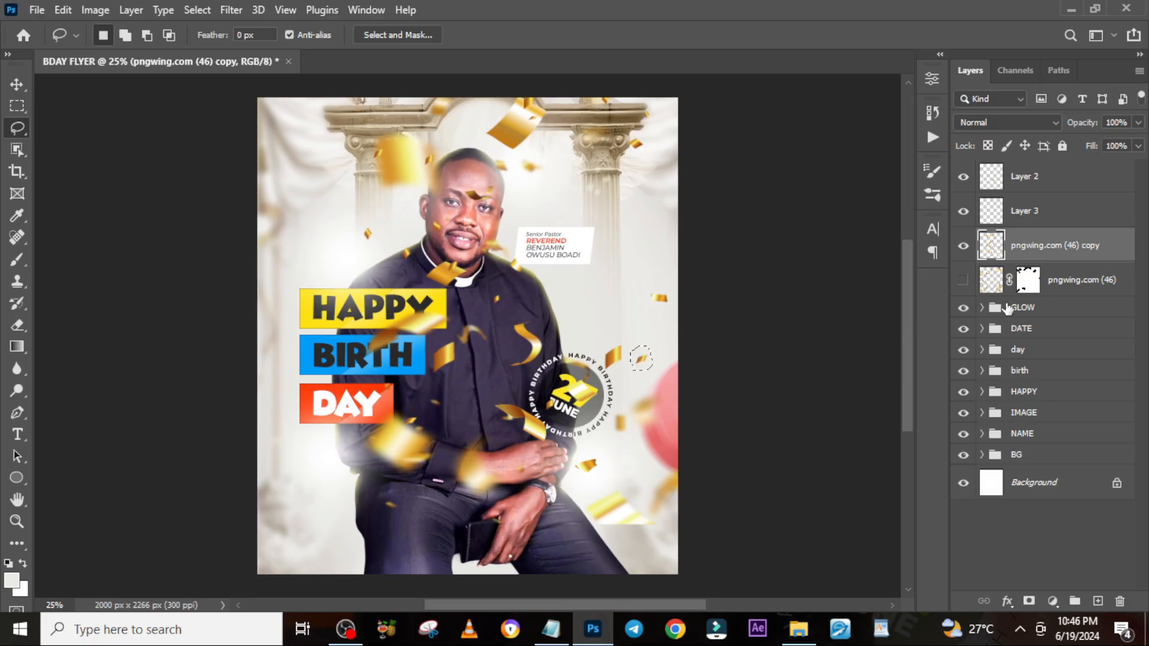
{"action": "key", "text": "ctrl+j"}
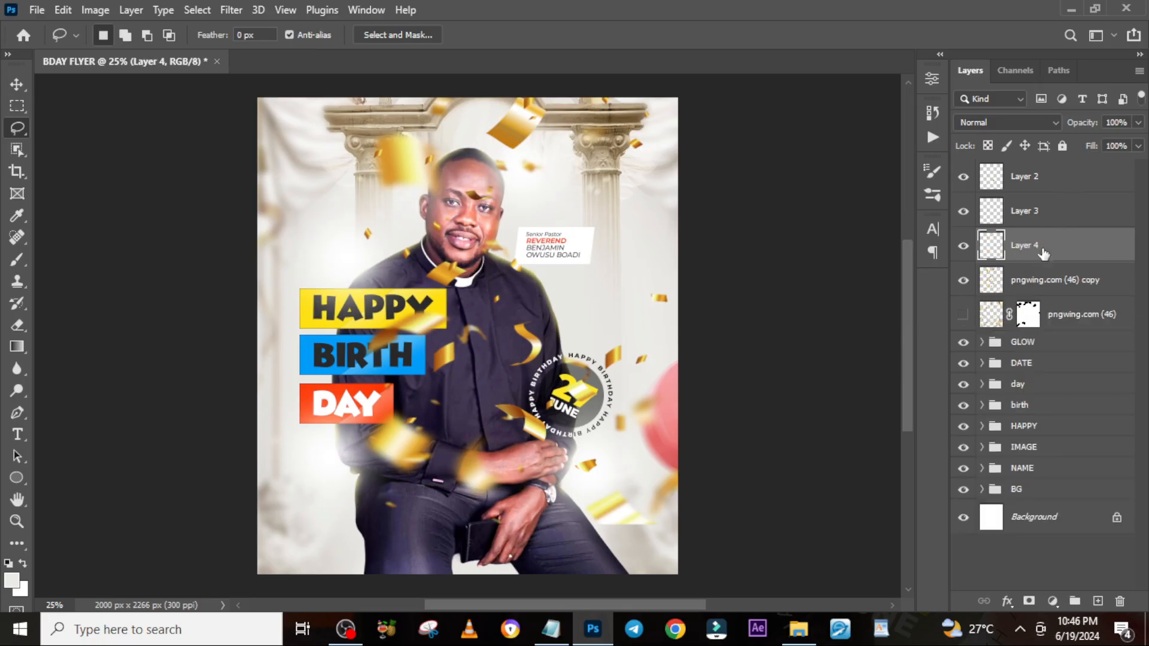
{"action": "left_click", "coordinate": [1029, 282]}
{"action": "key", "text": "Delete"}
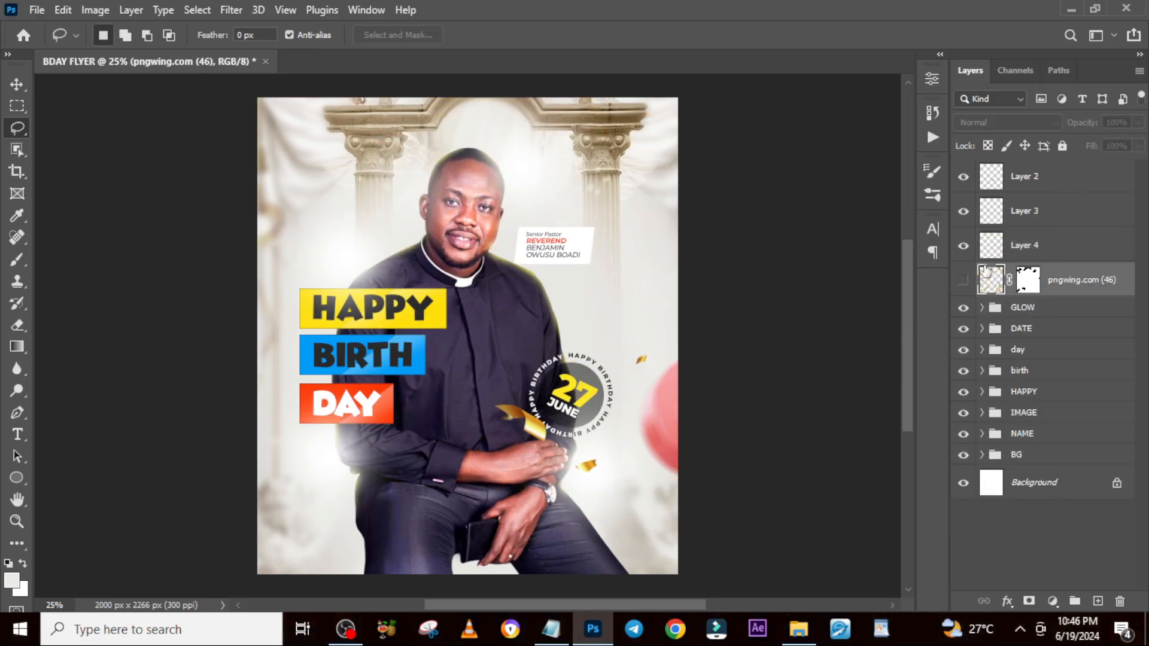
Show the pngwing.com (46) confetti layer and invert its layer mask
{"action": "left_click", "coordinate": [964, 281]}
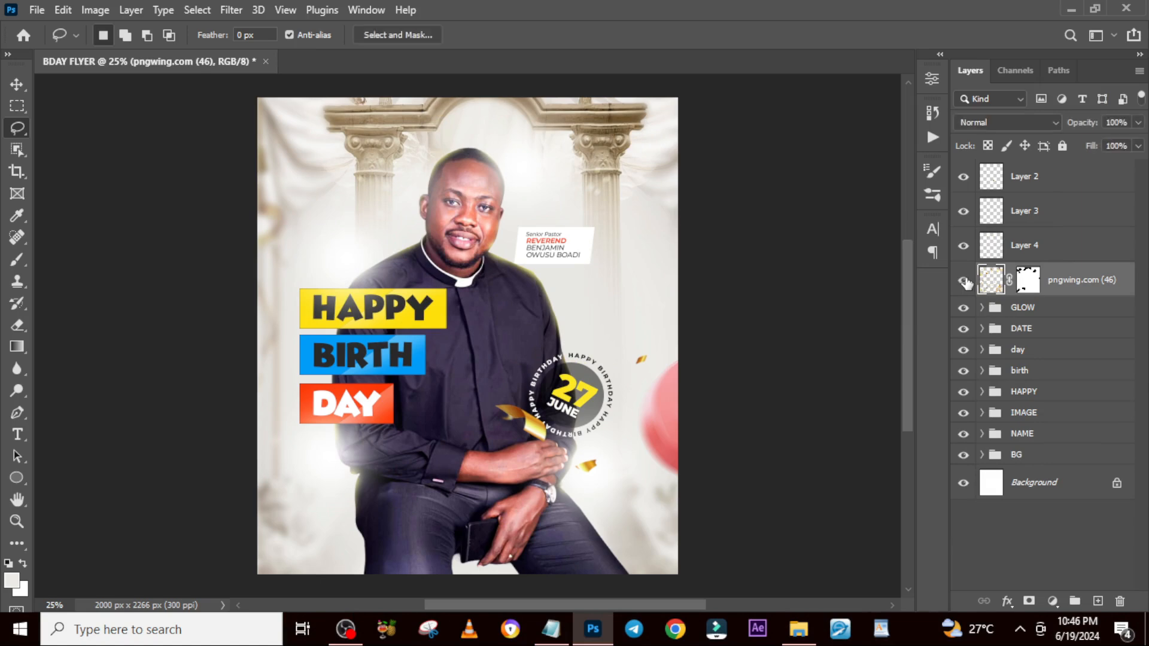
{"action": "double_click", "coordinate": [1028, 279]}
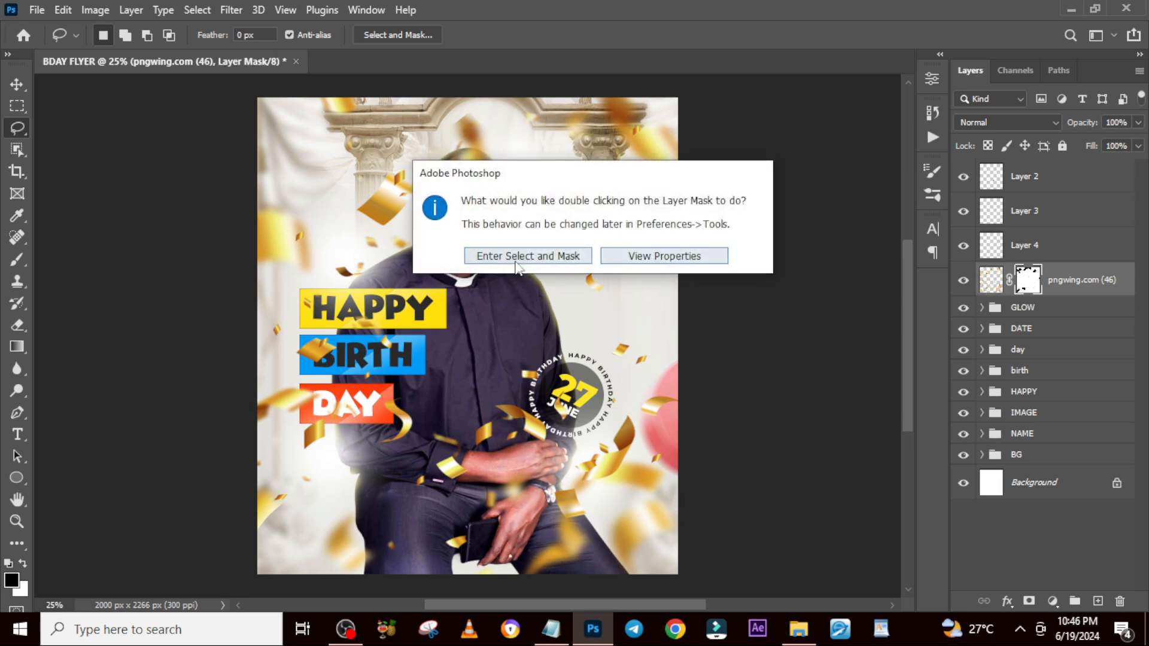
{"action": "left_click", "coordinate": [664, 256]}
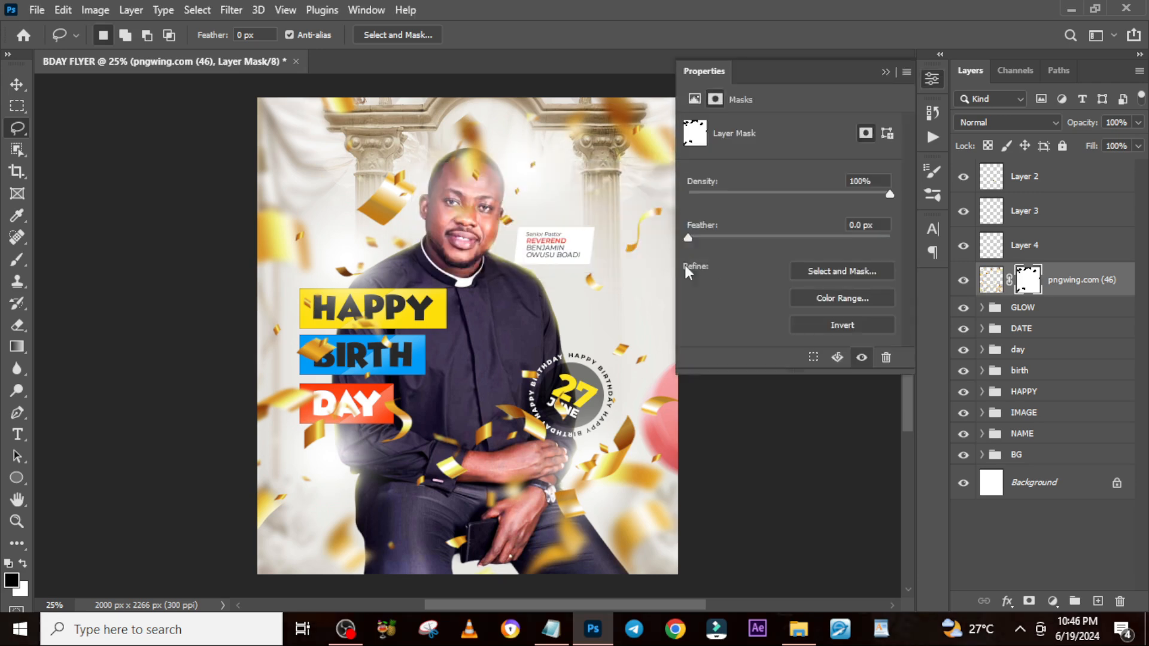
{"action": "left_click", "coordinate": [842, 325]}
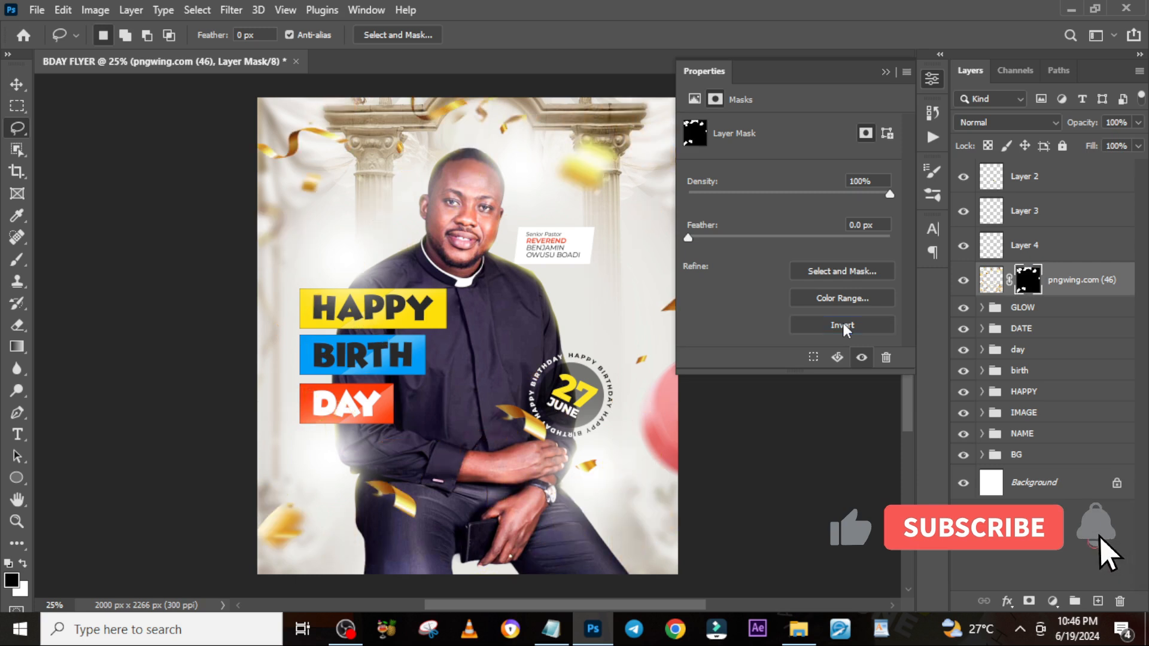
{"action": "left_click", "coordinate": [886, 72]}
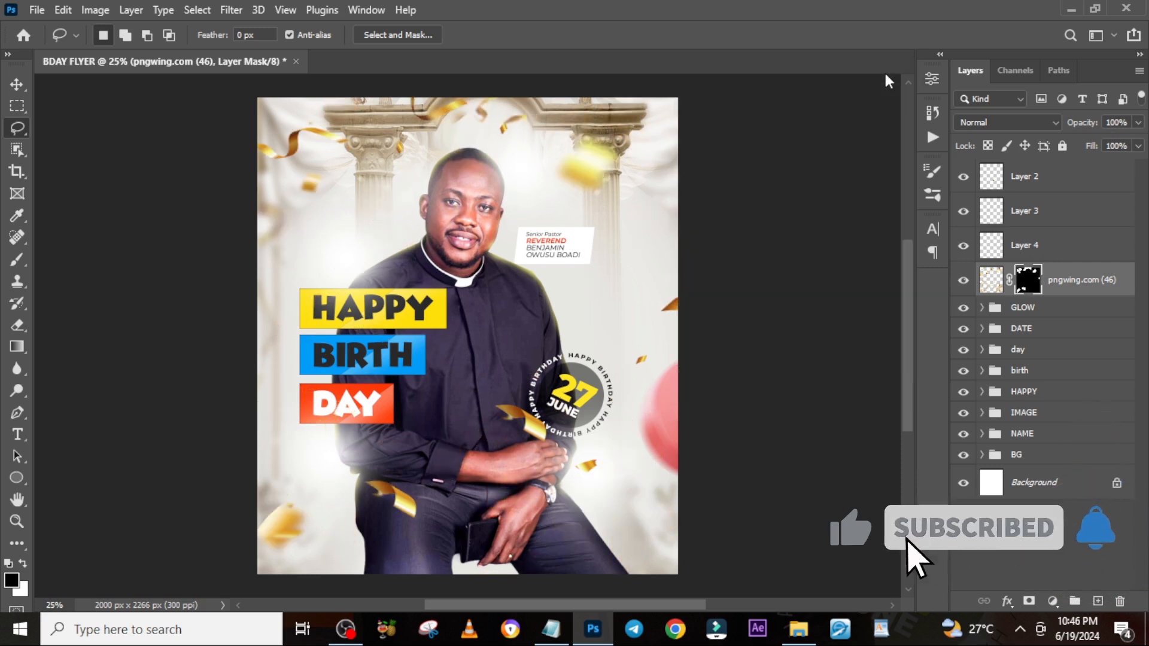
Move the small confetti piece on Layer 4 onto the 27 of the date badge
{"action": "left_click", "coordinate": [1020, 245]}
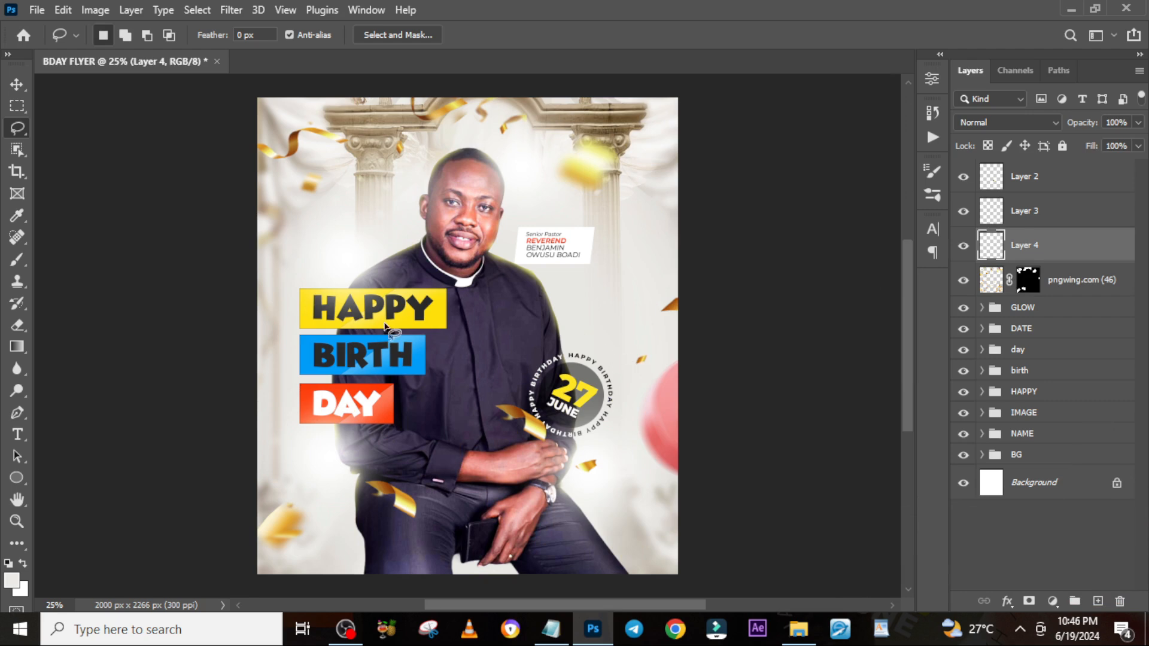
{"action": "key", "text": "v"}
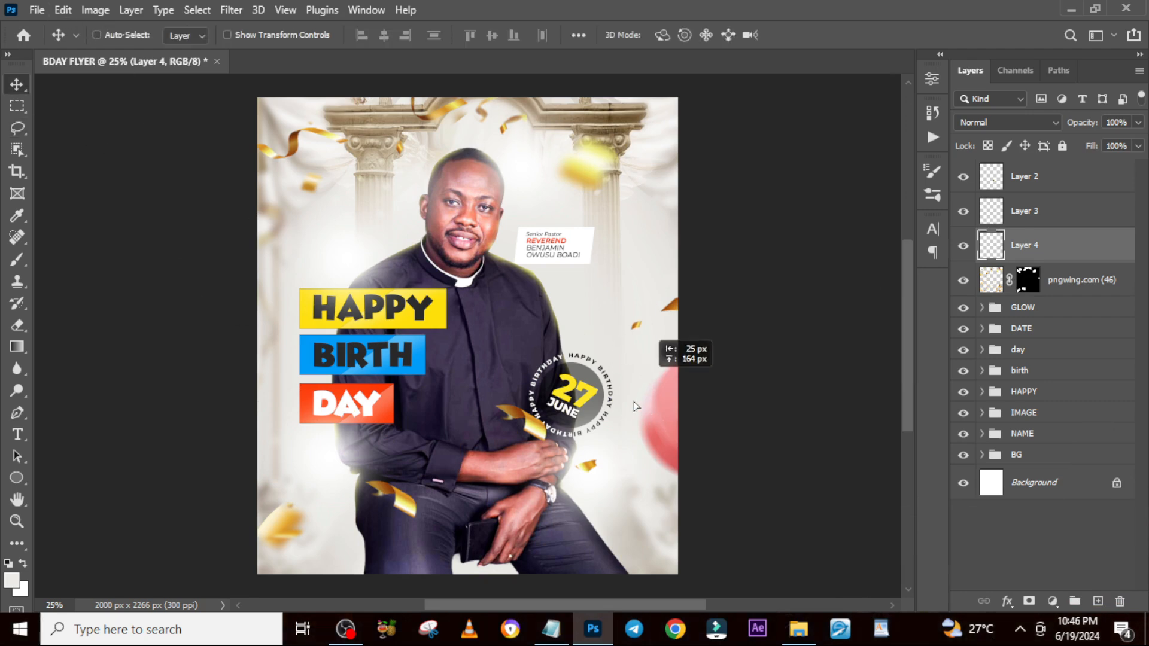
{"action": "left_click_drag", "start_coordinate": [579, 381], "coordinate": [545, 425]}
{"action": "left_click_drag", "start_coordinate": [606, 279], "coordinate": [599, 399]}
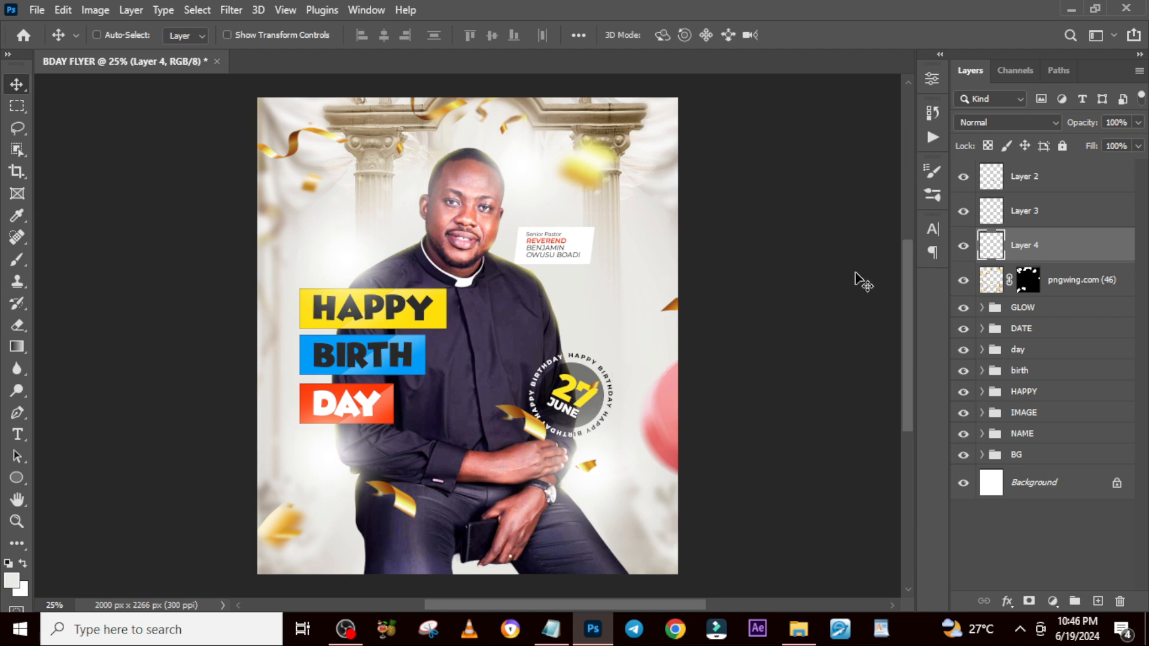
Move the Layer 3 confetti piece to the date badge's top edge and the Layer 2 ribbon up to its upper-left edge
{"action": "left_click", "coordinate": [1029, 217]}
{"action": "left_click_drag", "start_coordinate": [583, 463], "coordinate": [578, 363]}
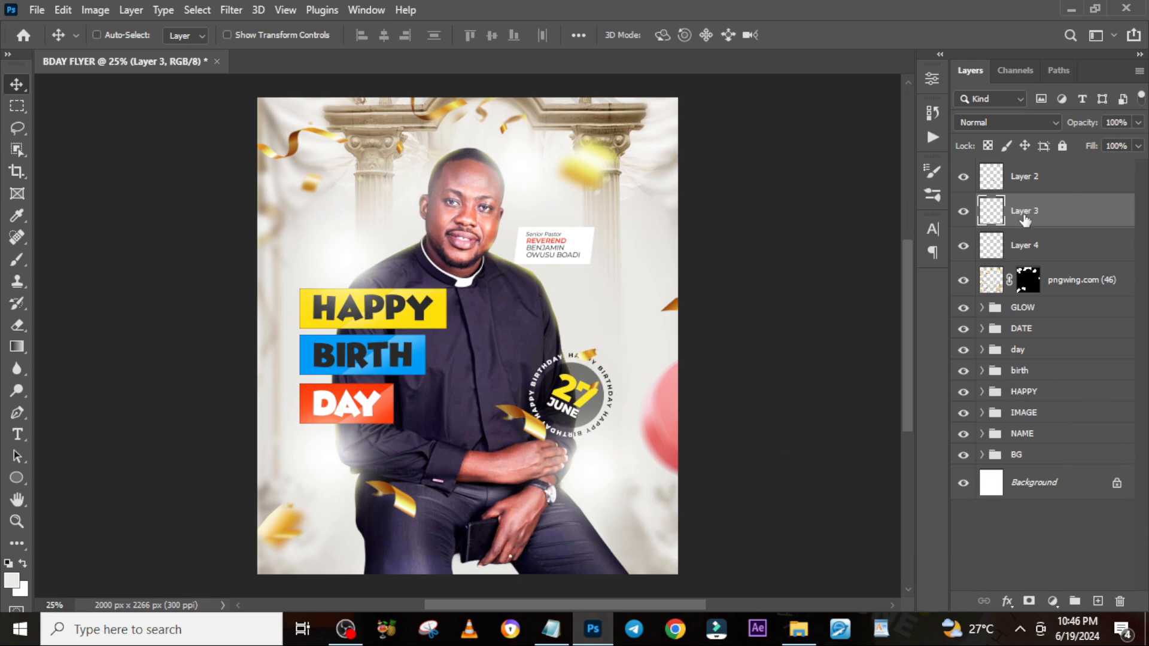
{"action": "left_click", "coordinate": [1026, 180]}
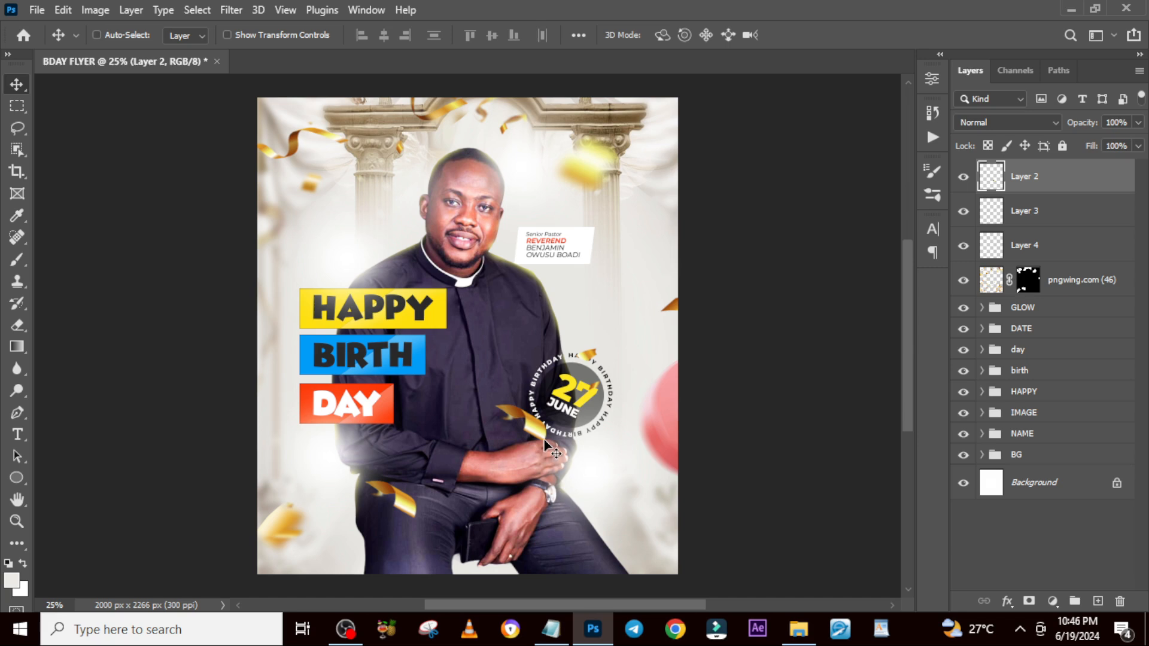
{"action": "left_click_drag", "start_coordinate": [549, 380], "coordinate": [549, 317]}
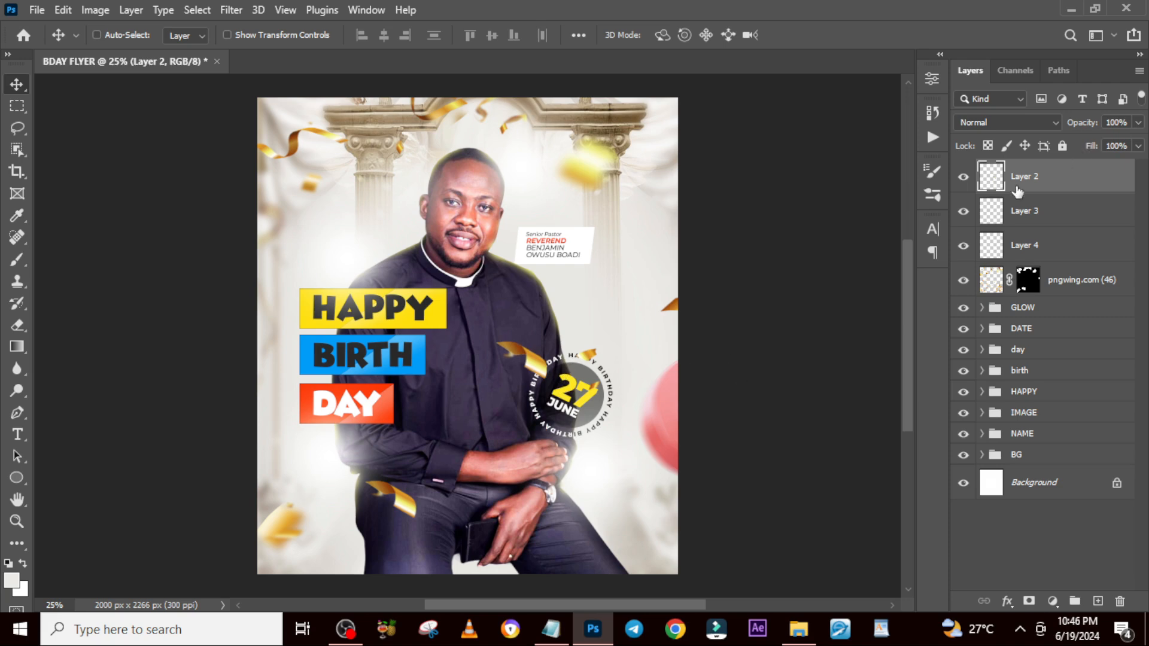
Group the three confetti piece layers with the pngwing.com (46) layer and name the group RIBBONS
{"action": "left_click", "coordinate": [1095, 292], "text": "shift"}
{"action": "key", "text": "ctrl+g"}
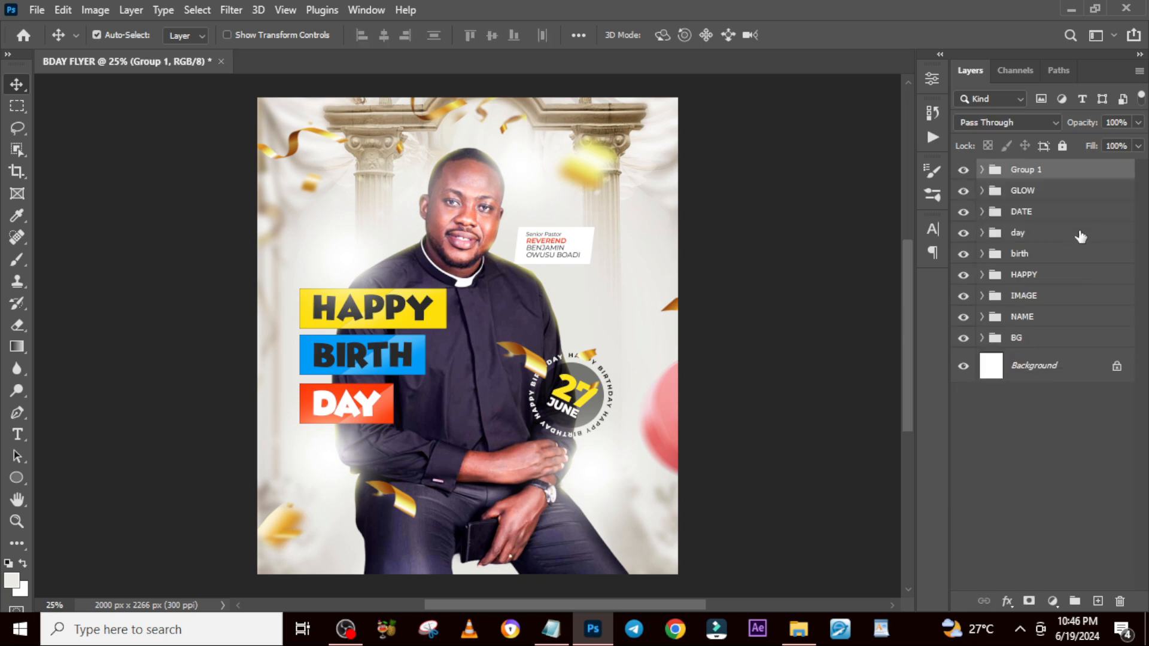
{"action": "double_click", "coordinate": [1021, 170]}
{"action": "type", "text": "R"}
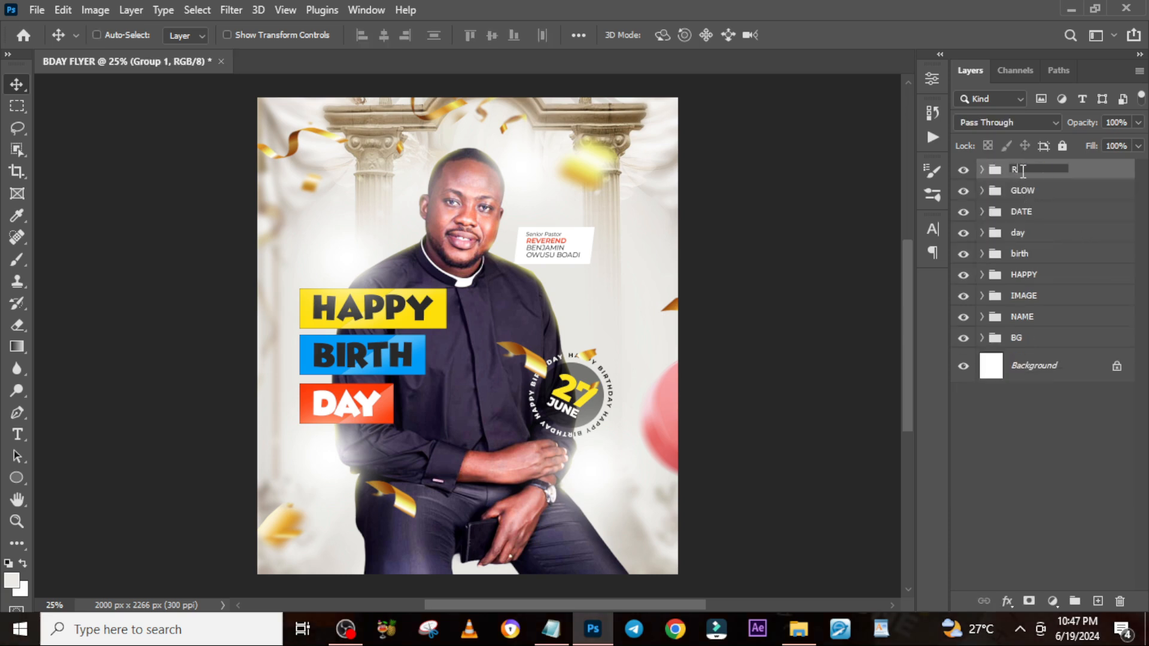
{"action": "type", "text": "IBBONS"}
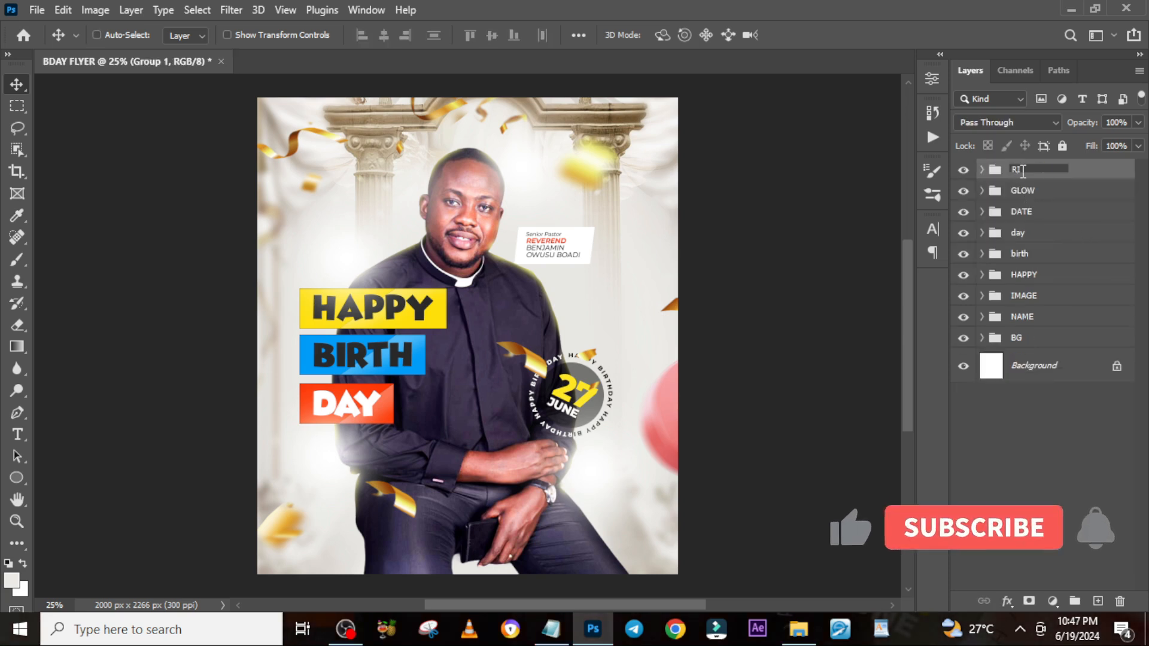
{"action": "key", "text": "Return"}
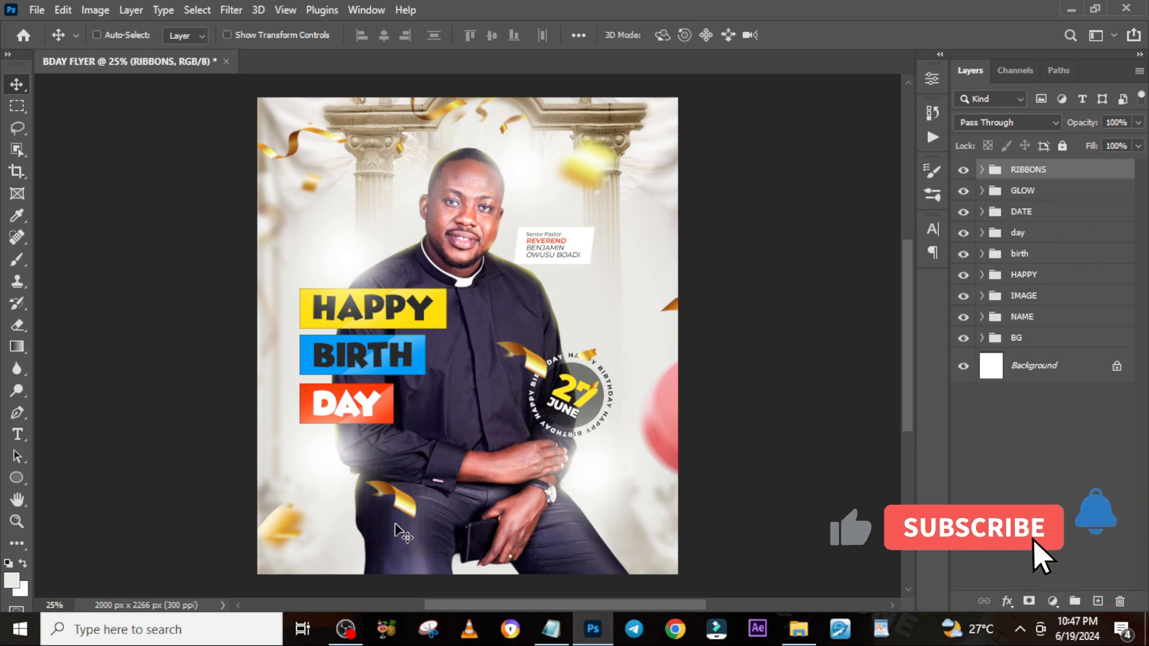
Place the Roman column clip-art image into the flyer with its capital at the bottom edge, over the man's lap
{"action": "left_click", "coordinate": [797, 630]}
{"action": "left_click_drag", "start_coordinate": [557, 216], "coordinate": [566, 544]}
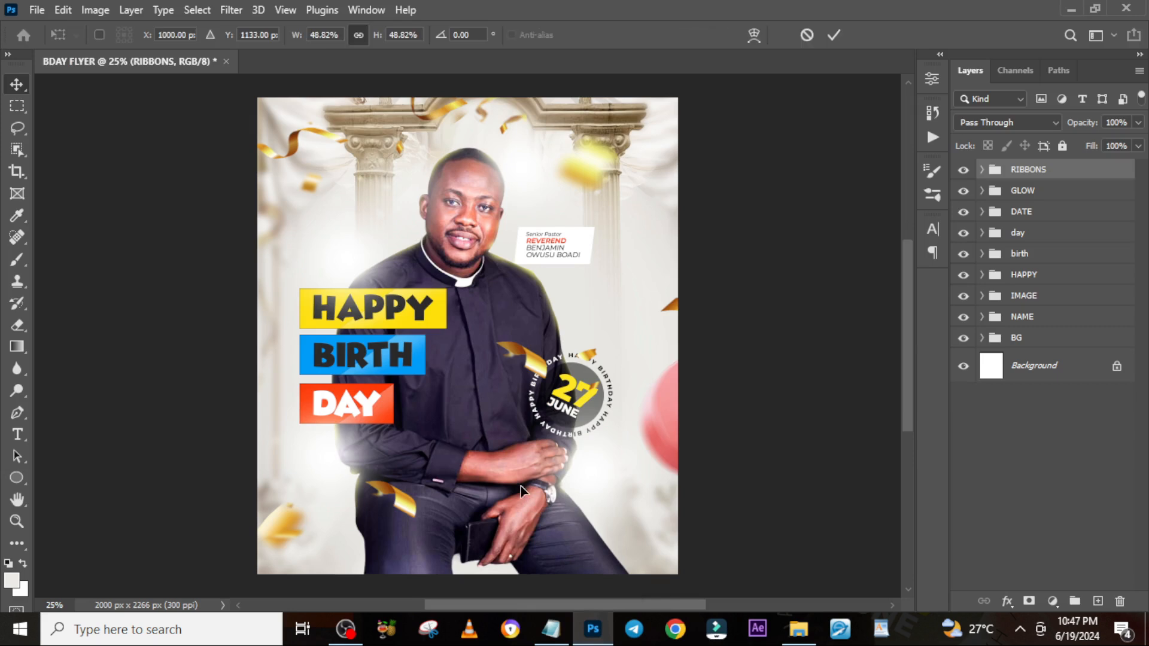
{"action": "left_click_drag", "start_coordinate": [492, 280], "coordinate": [453, 643]}
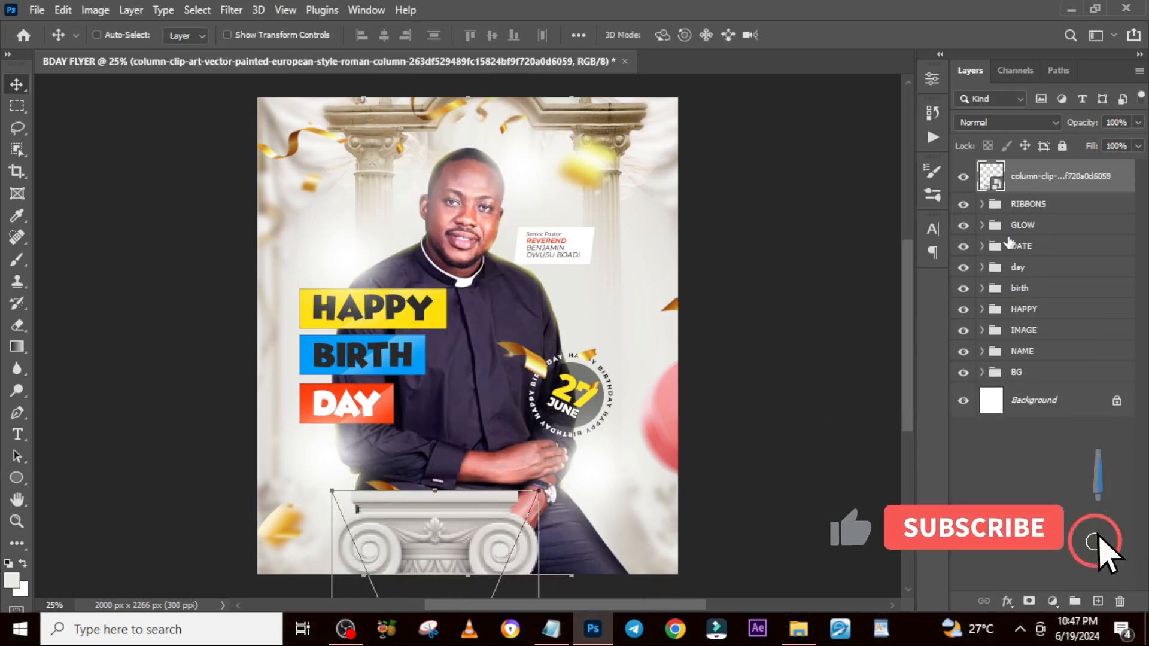
Move the column layer into the BG group above Group 1 copy, shift it slightly left behind the man, and collapse the group
{"action": "left_click_drag", "start_coordinate": [1017, 176], "coordinate": [1017, 372]}
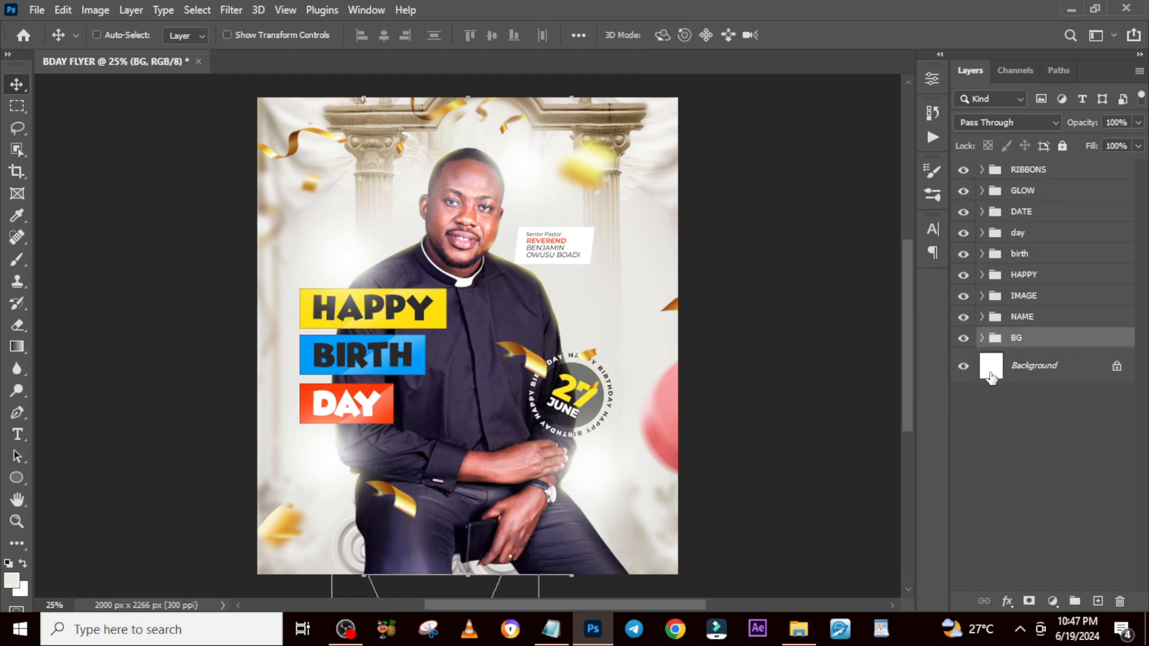
{"action": "left_click", "coordinate": [982, 338]}
{"action": "left_click", "coordinate": [1048, 372]}
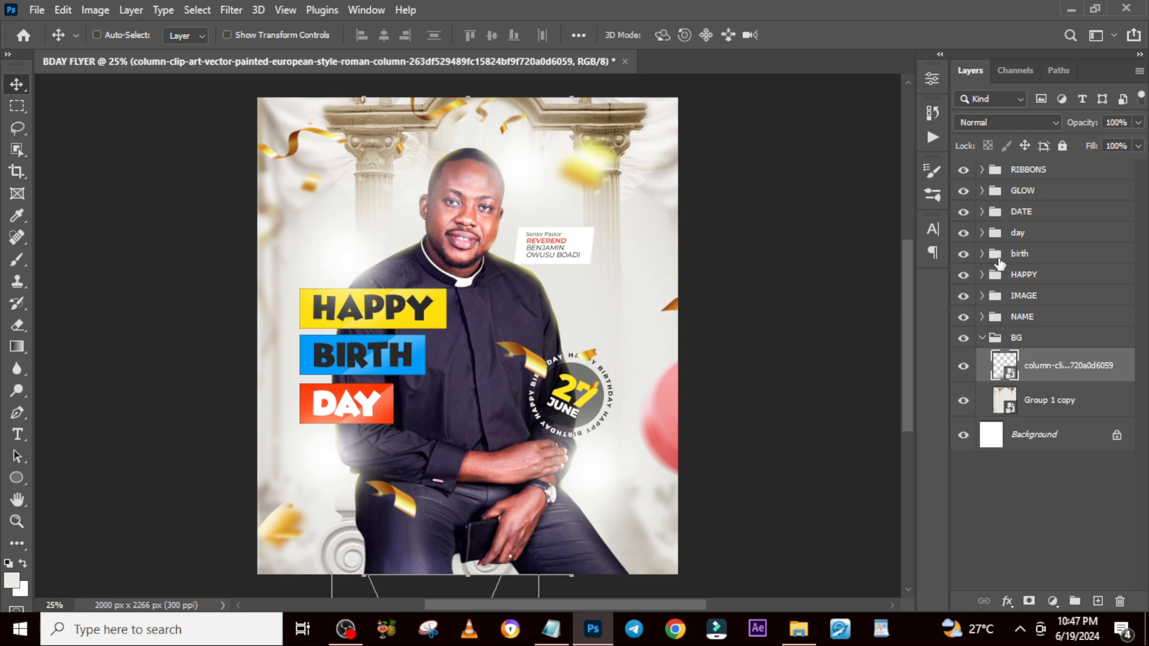
{"action": "left_click", "coordinate": [981, 339]}
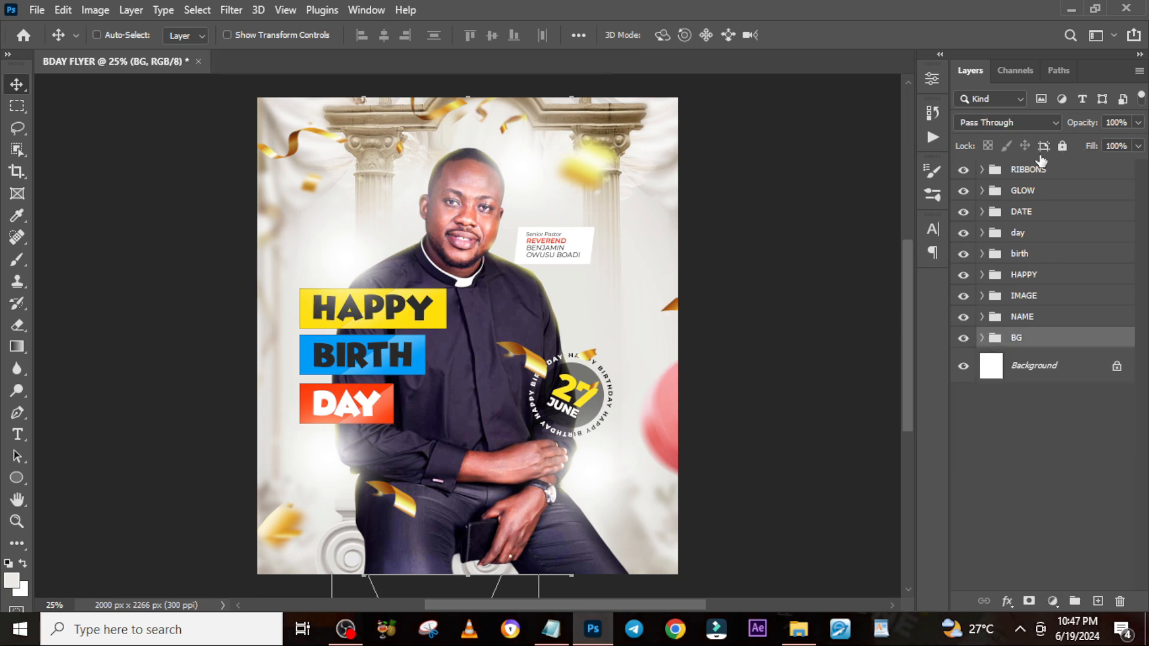
Add a Color Balance adjustment layer clipped to the RIBBONS group, with Midtones as its tone
{"action": "left_click", "coordinate": [1054, 600]}
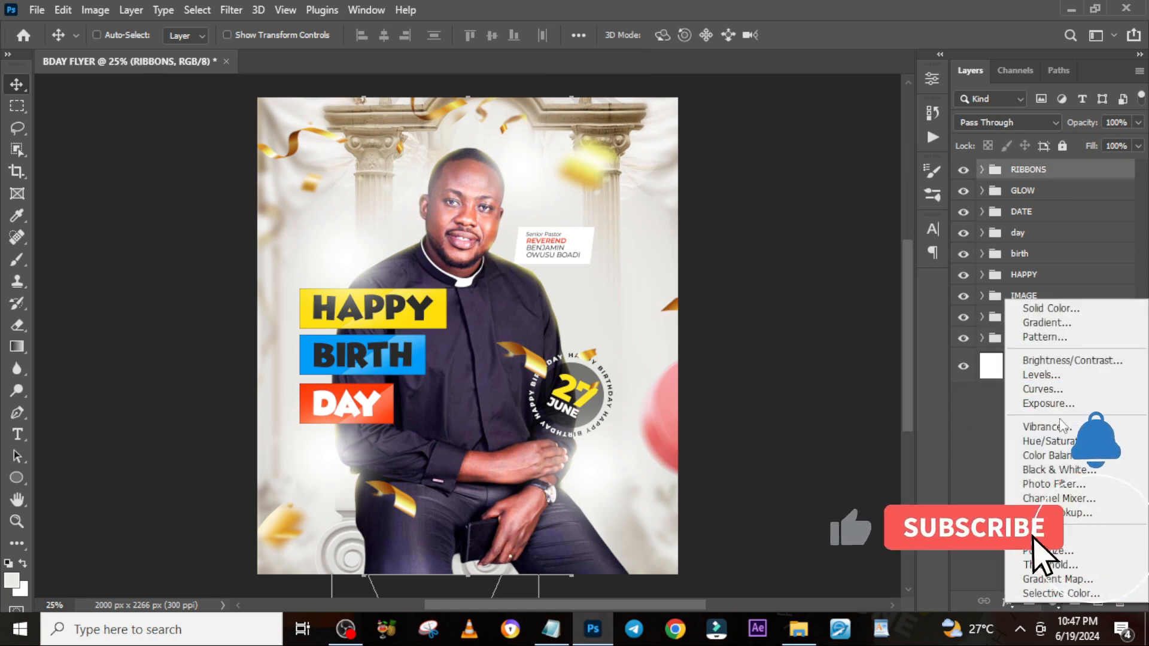
{"action": "left_click", "coordinate": [1056, 456]}
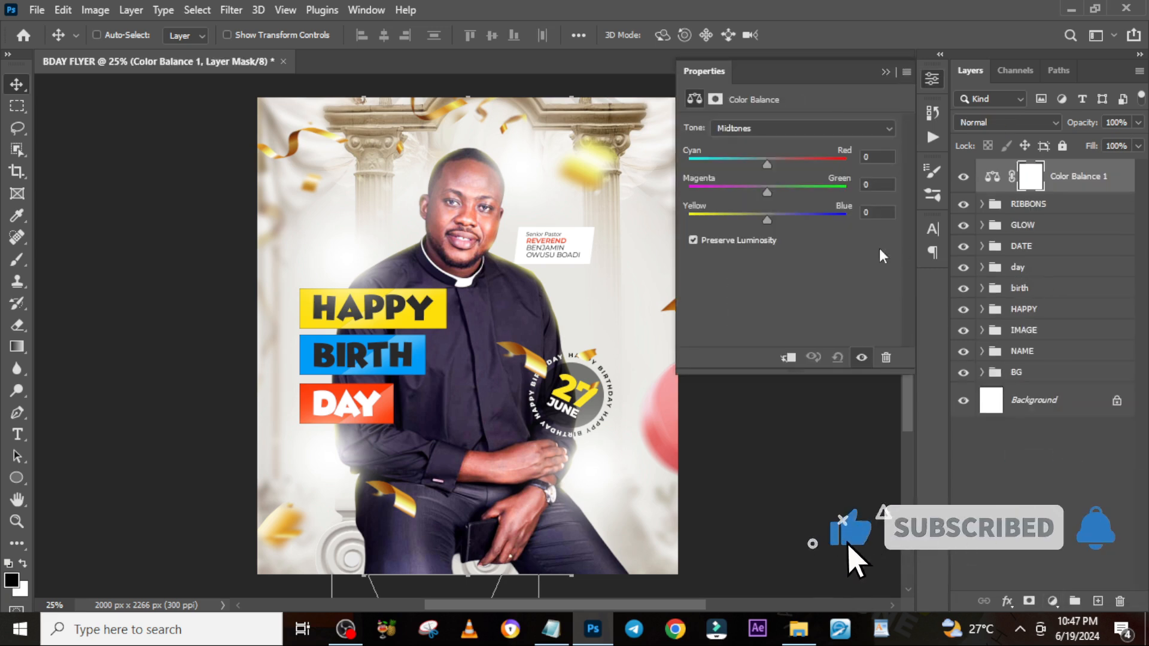
{"action": "left_click", "coordinate": [789, 357]}
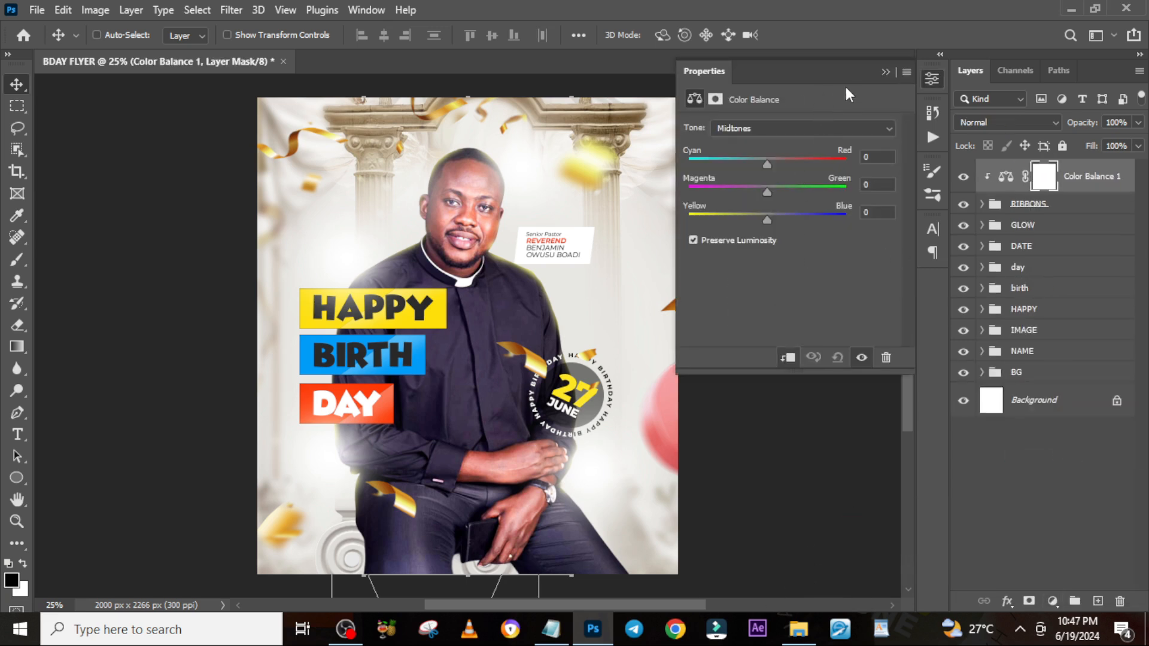
{"action": "left_click", "coordinate": [838, 131]}
{"action": "left_click", "coordinate": [832, 158]}
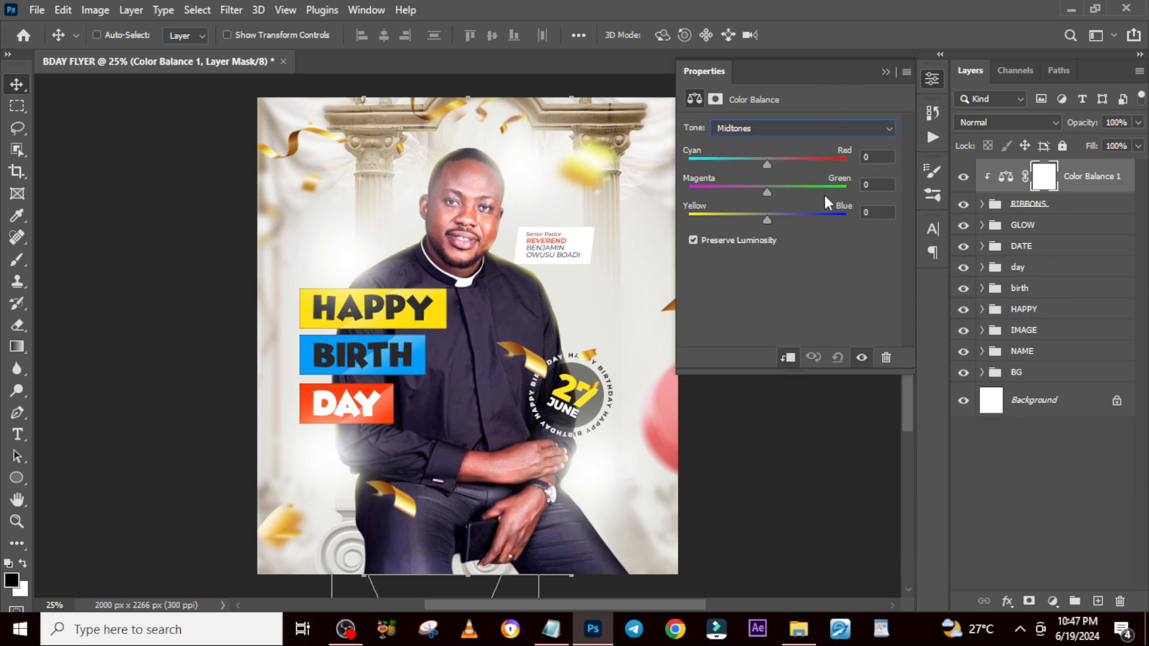
{"action": "left_click_drag", "start_coordinate": [801, 77], "coordinate": [725, 242]}
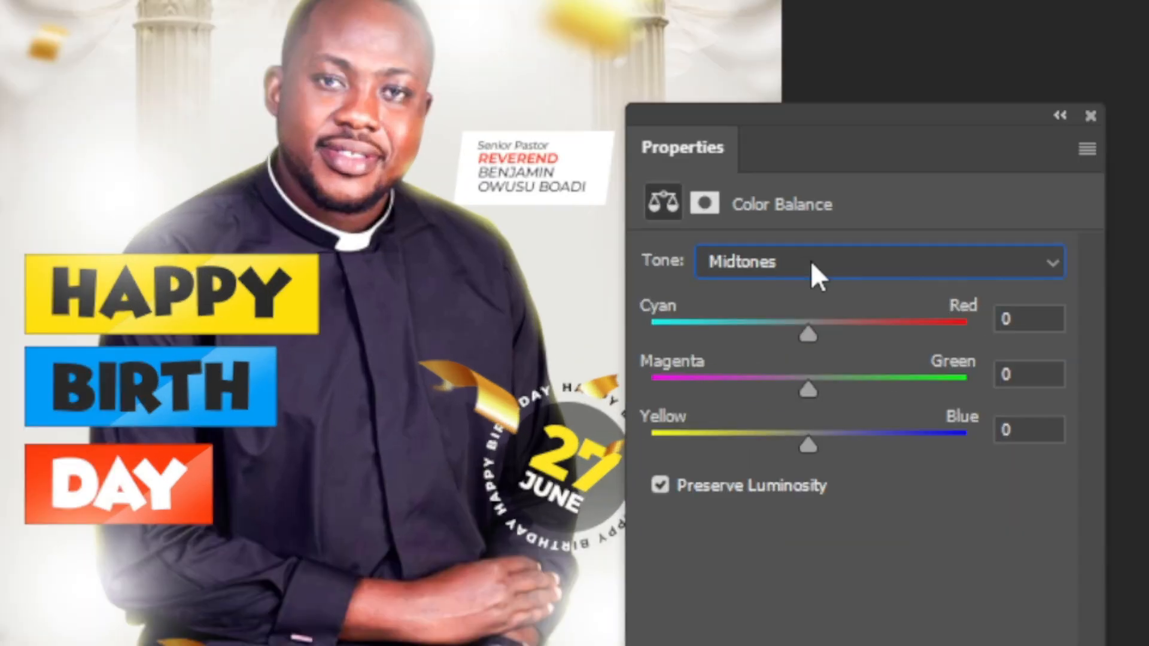
Set the Color Balance midtones to Cyan-Red -20, Magenta-Green +12 and Yellow-Blue -1
{"action": "left_click", "coordinate": [1026, 321]}
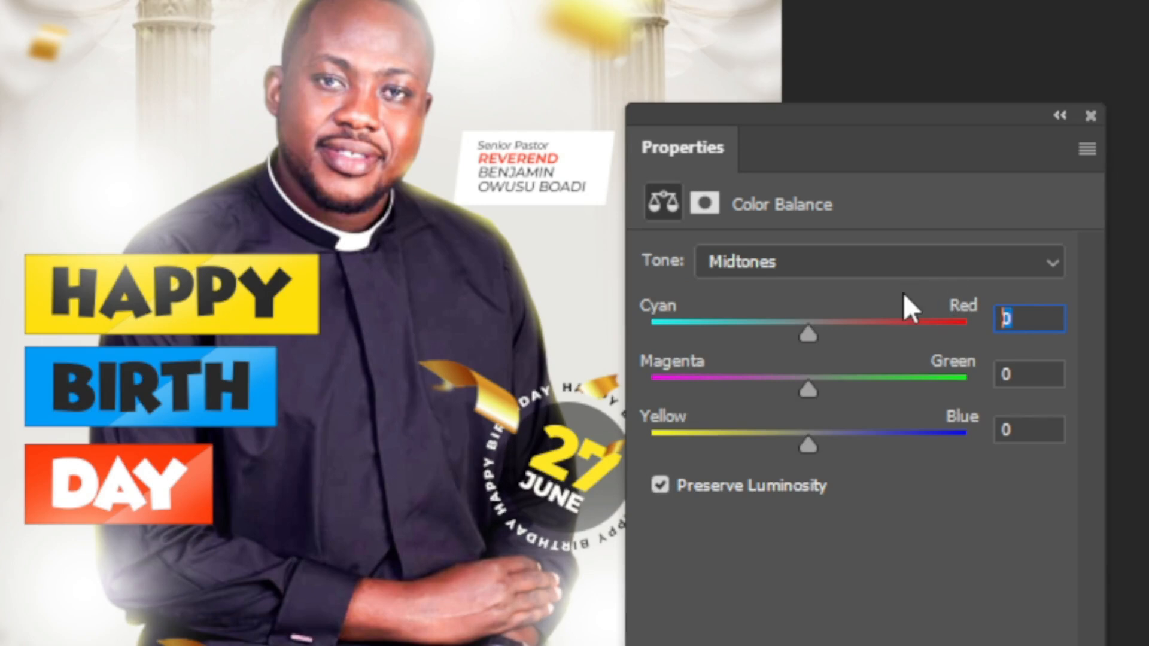
{"action": "type", "text": "-20"}
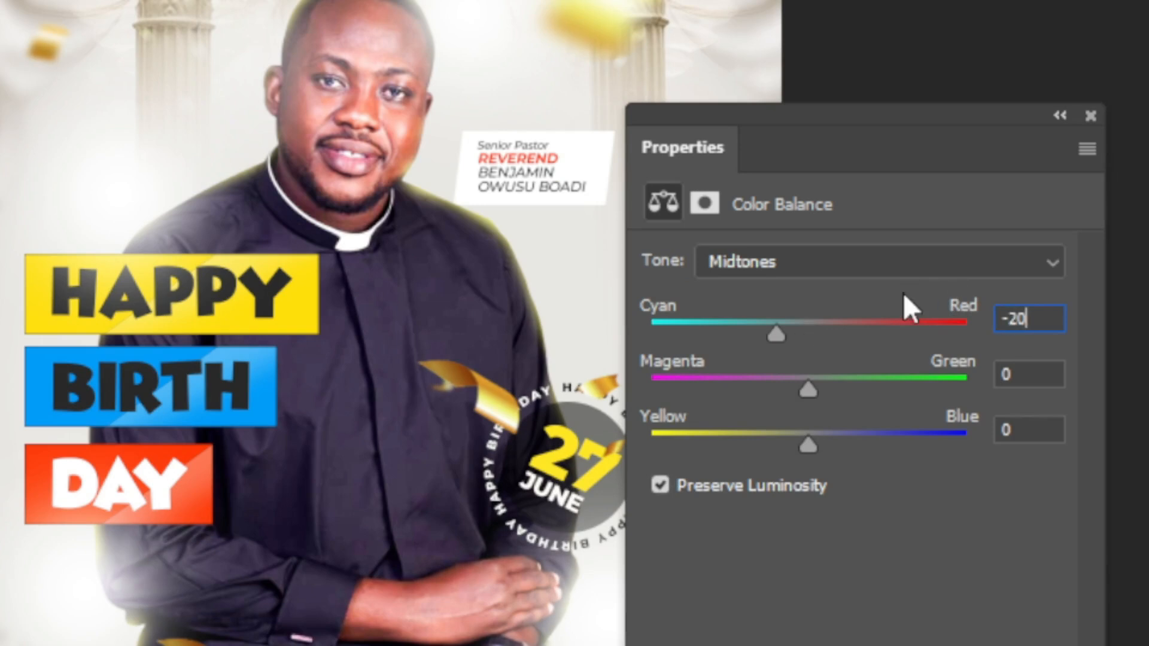
{"action": "left_click", "coordinate": [1023, 377]}
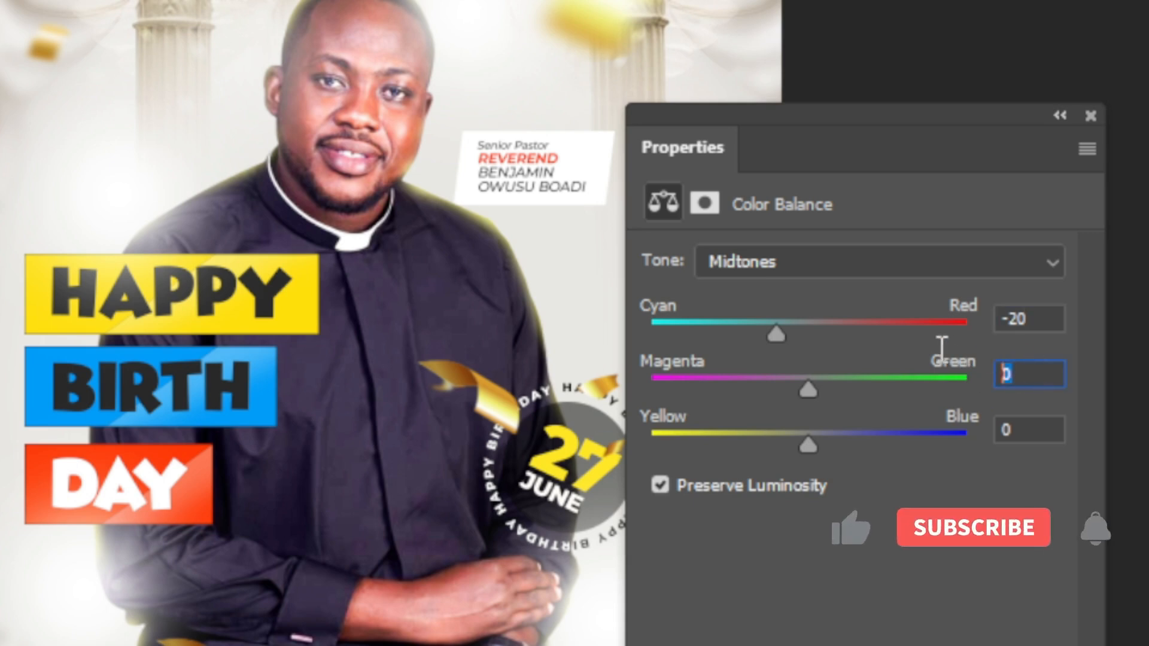
{"action": "type", "text": "12"}
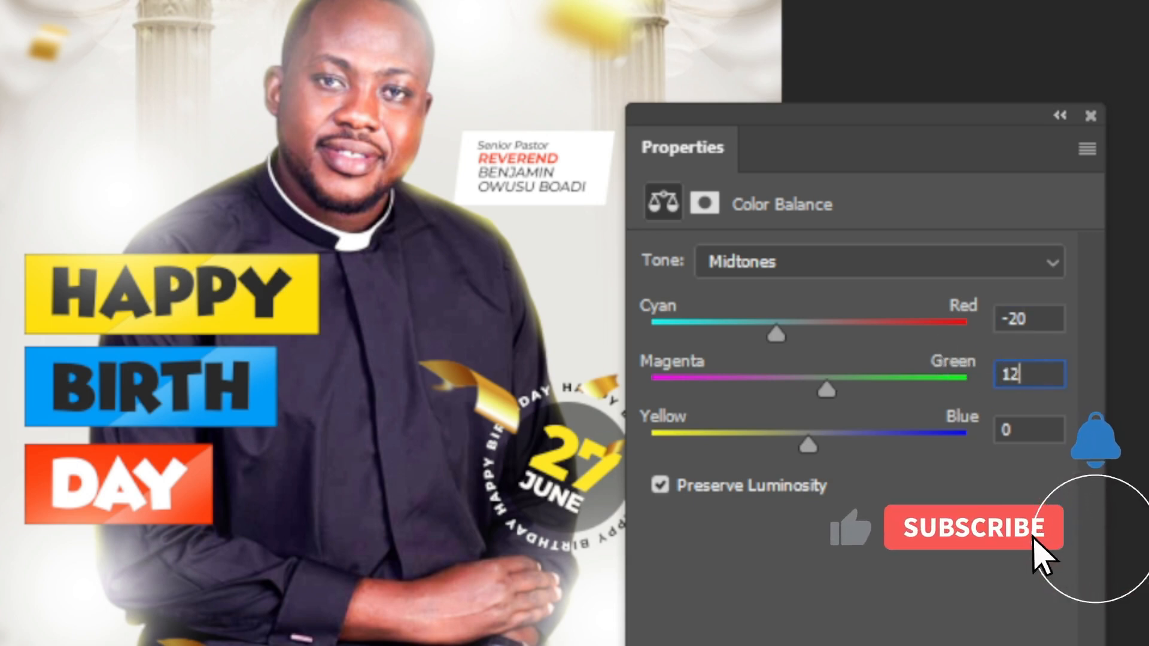
{"action": "left_click", "coordinate": [1021, 428]}
{"action": "type", "text": "-1"}
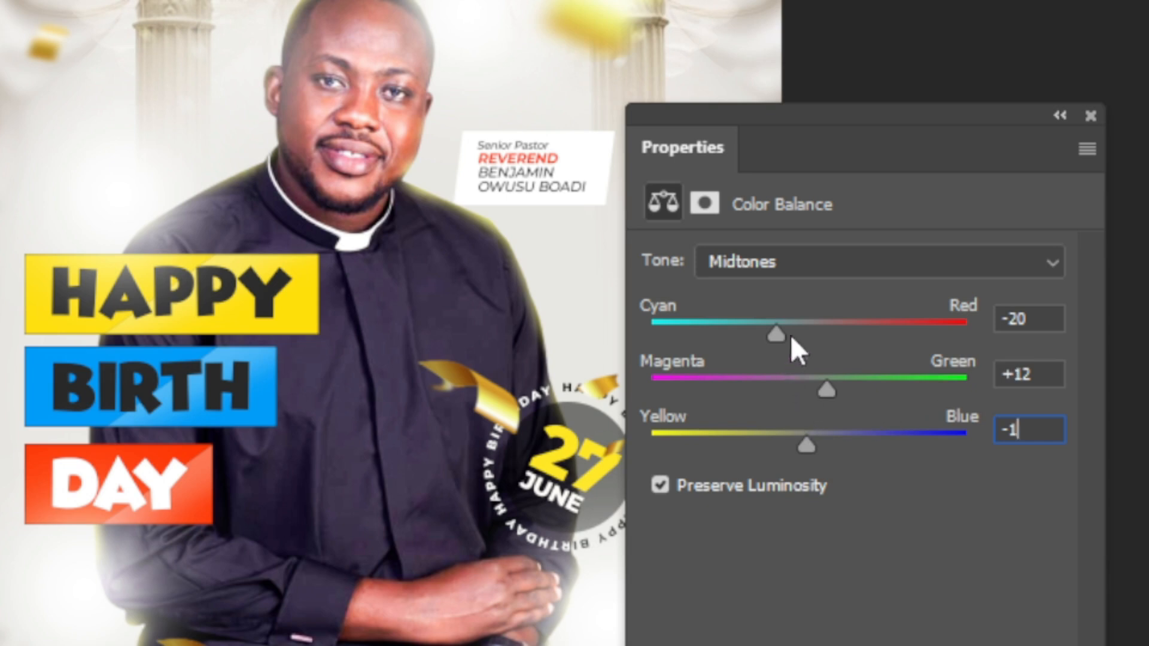
Set the Color Balance highlights to Cyan-Red -17 and Yellow-Blue -13, then put the settings away
{"action": "left_click", "coordinate": [791, 254]}
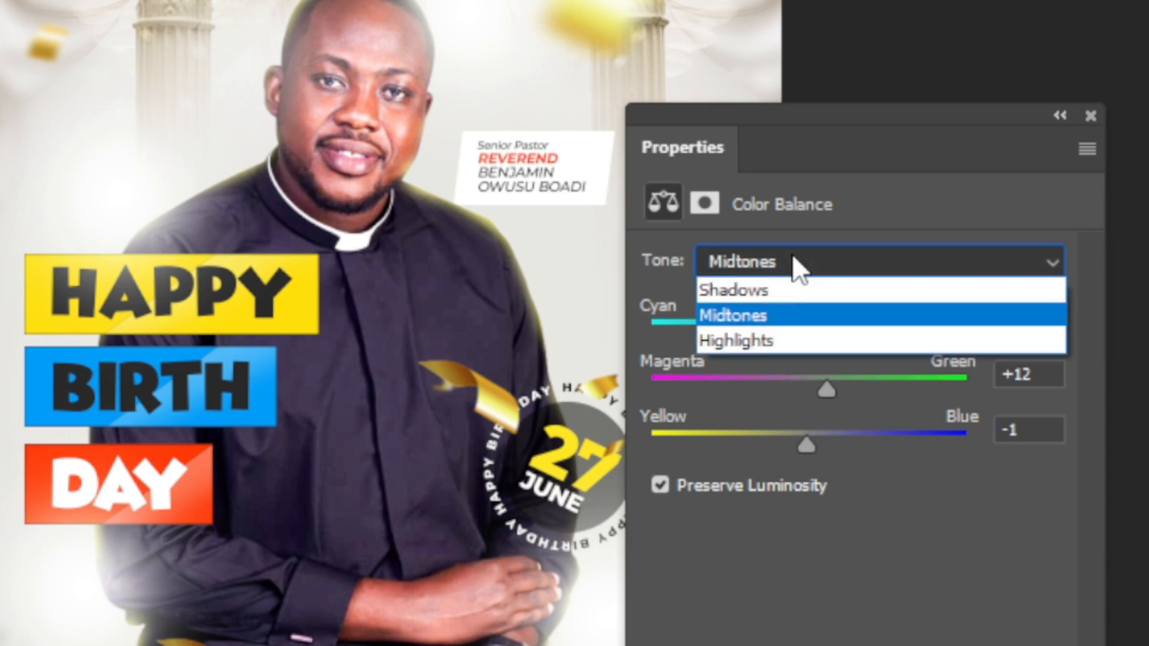
{"action": "left_click", "coordinate": [780, 341]}
{"action": "left_click", "coordinate": [1023, 317]}
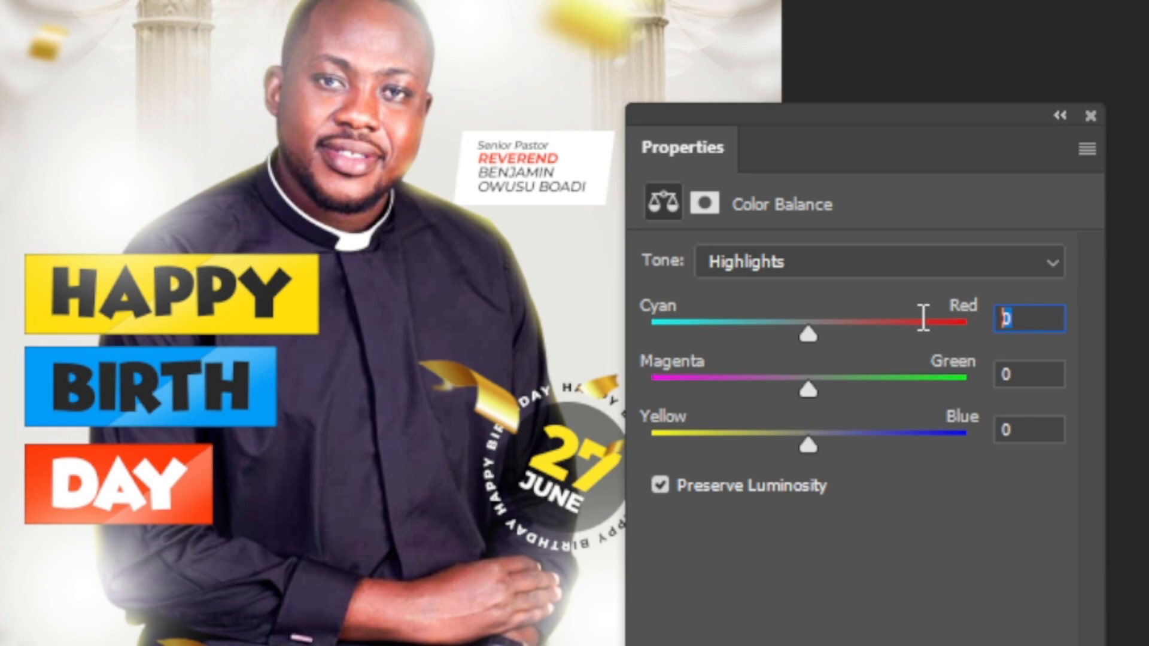
{"action": "type", "text": "-17"}
{"action": "left_click", "coordinate": [1033, 429]}
{"action": "type", "text": "-13"}
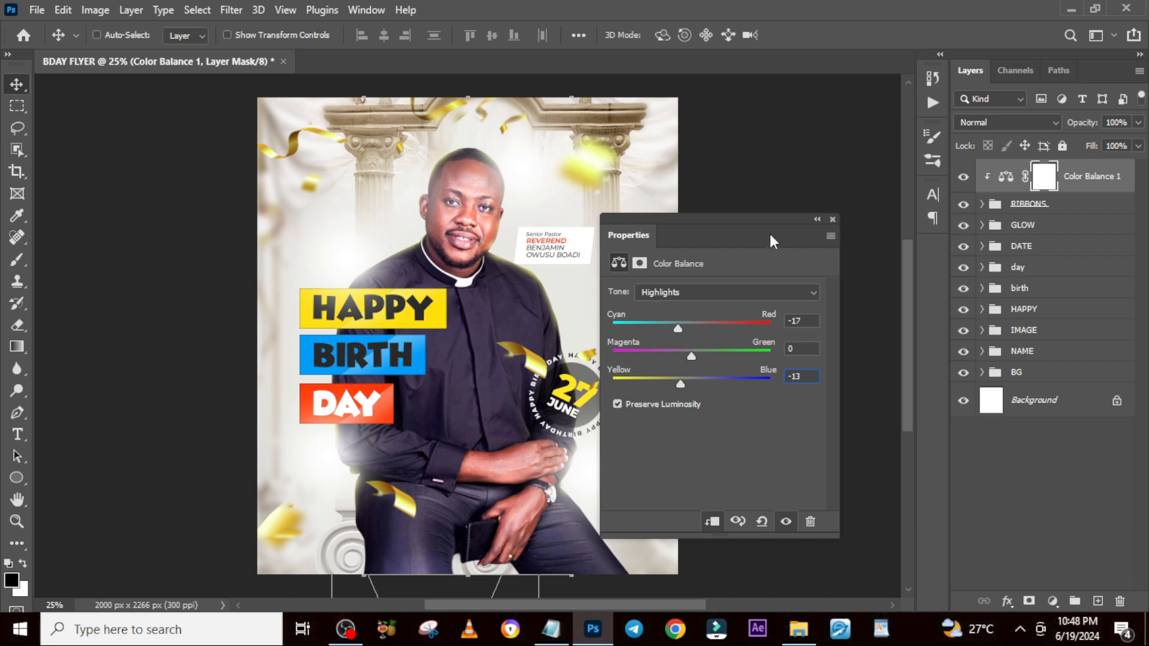
{"action": "left_click_drag", "start_coordinate": [771, 237], "coordinate": [935, 113]}
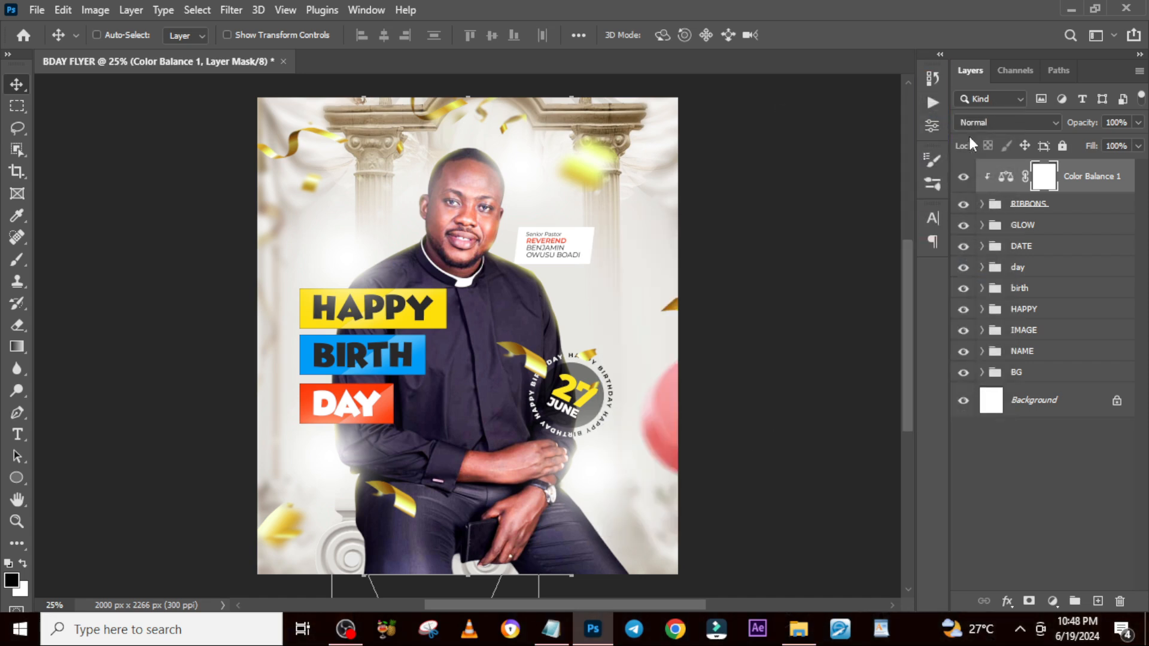
Invert the layer mask of the Color Balance 1 adjustment to black
{"action": "double_click", "coordinate": [1042, 181]}
{"action": "left_click", "coordinate": [842, 325]}
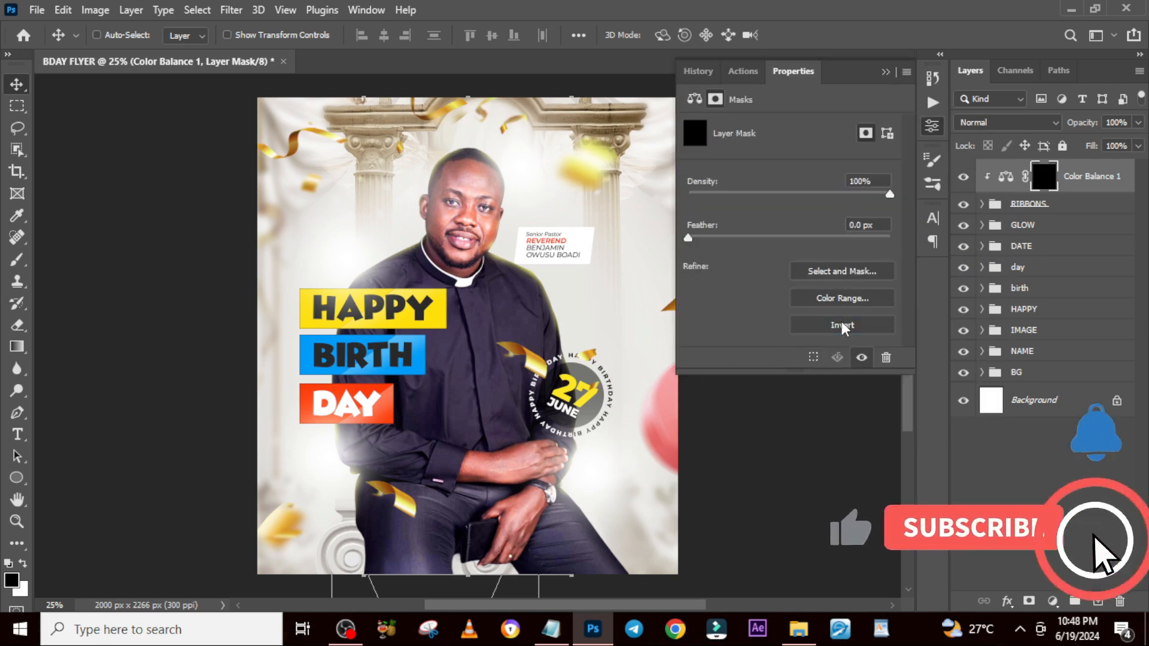
Paint white over the man's face on the Color Balance 1 mask with a soft brush at size 400
{"action": "left_click", "coordinate": [884, 72]}
{"action": "key", "text": "b"}
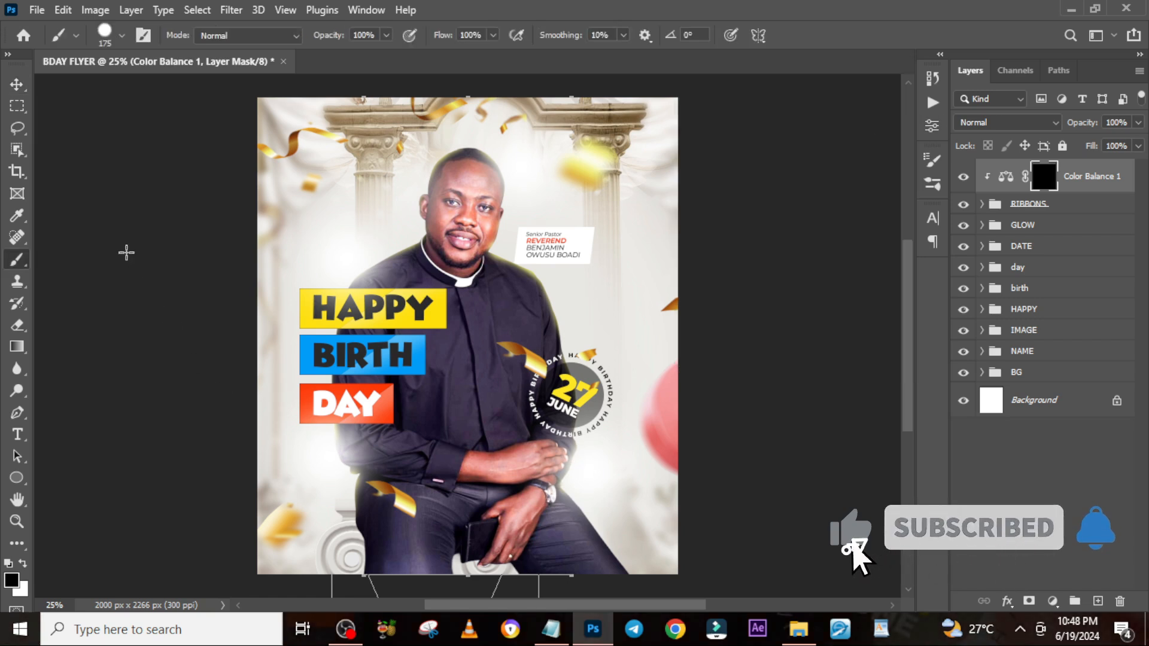
{"action": "left_click", "coordinate": [121, 36]}
{"action": "left_click", "coordinate": [97, 248]}
{"action": "left_click", "coordinate": [752, 7]}
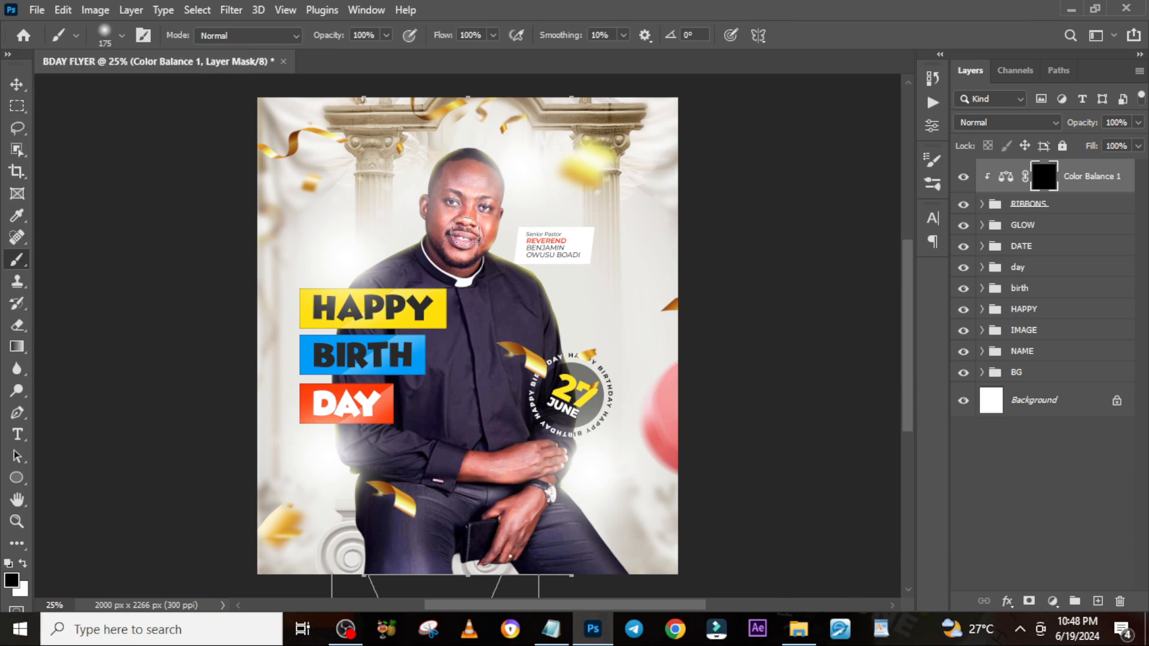
{"action": "key", "text": "bracketright"}
{"action": "key", "text": "bracketright"}
{"action": "key", "text": "bracketright"}
{"action": "left_click", "coordinate": [25, 564]}
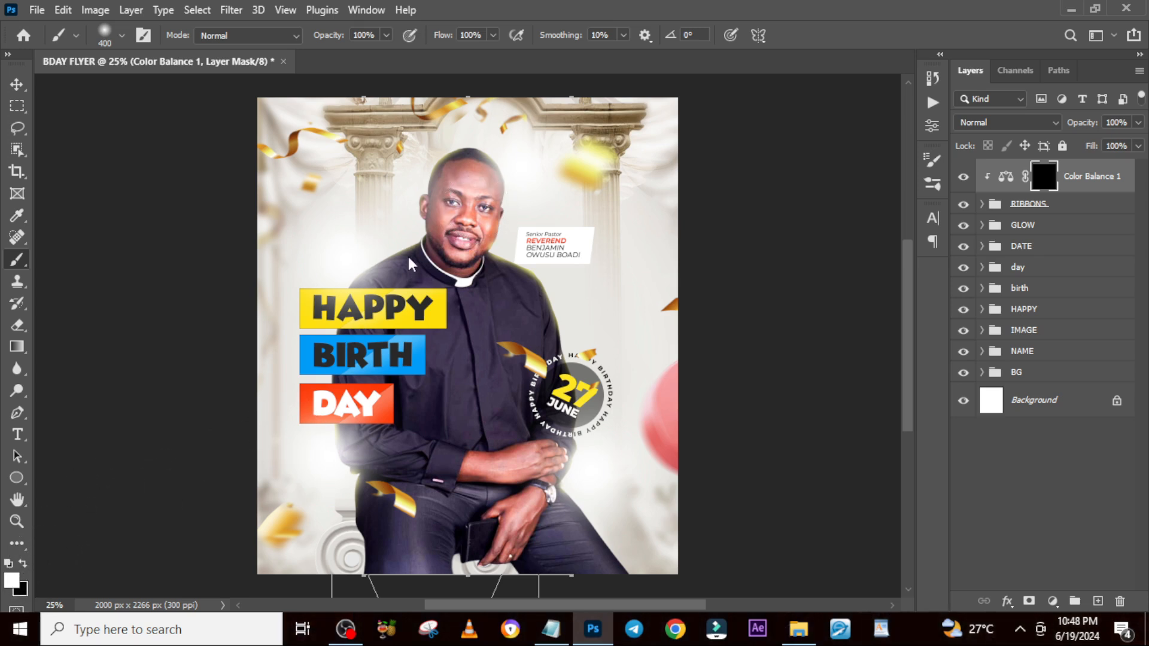
{"action": "mouse_move", "coordinate": [465, 202]}
{"action": "left_mouse_down"}
{"action": "mouse_move", "coordinate": [457, 234]}
{"action": "mouse_move", "coordinate": [478, 212]}
{"action": "mouse_move", "coordinate": [468, 230]}
{"action": "mouse_move", "coordinate": [446, 229]}
{"action": "mouse_move", "coordinate": [453, 181]}
{"action": "mouse_move", "coordinate": [478, 188]}
{"action": "mouse_move", "coordinate": [456, 226]}
{"action": "mouse_move", "coordinate": [467, 174]}
{"action": "mouse_move", "coordinate": [444, 227]}
{"action": "mouse_move", "coordinate": [474, 238]}
{"action": "mouse_move", "coordinate": [478, 186]}
{"action": "mouse_move", "coordinate": [464, 175]}
{"action": "mouse_move", "coordinate": [474, 223]}
{"action": "mouse_move", "coordinate": [456, 239]}
{"action": "left_mouse_up"}
{"action": "left_click", "coordinate": [962, 177]}
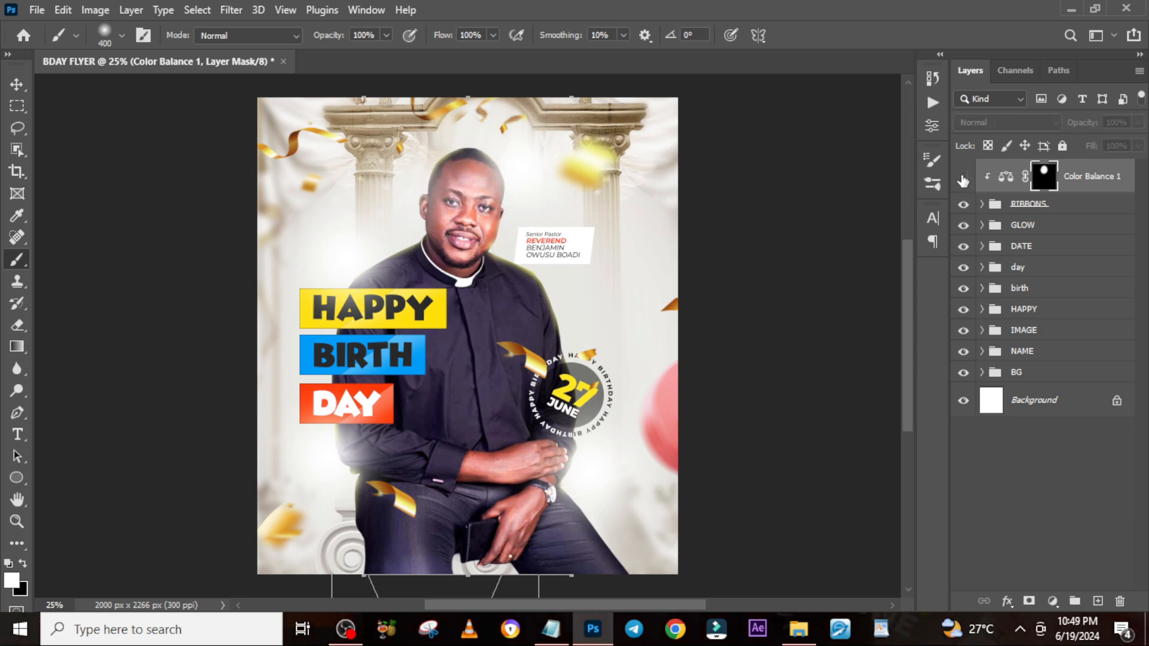
Release Color Balance 1 from its clipping mask and compare the flyer with the adjustment hidden and shown
{"action": "left_click", "coordinate": [1094, 177]}
{"action": "right_click", "coordinate": [1075, 191]}
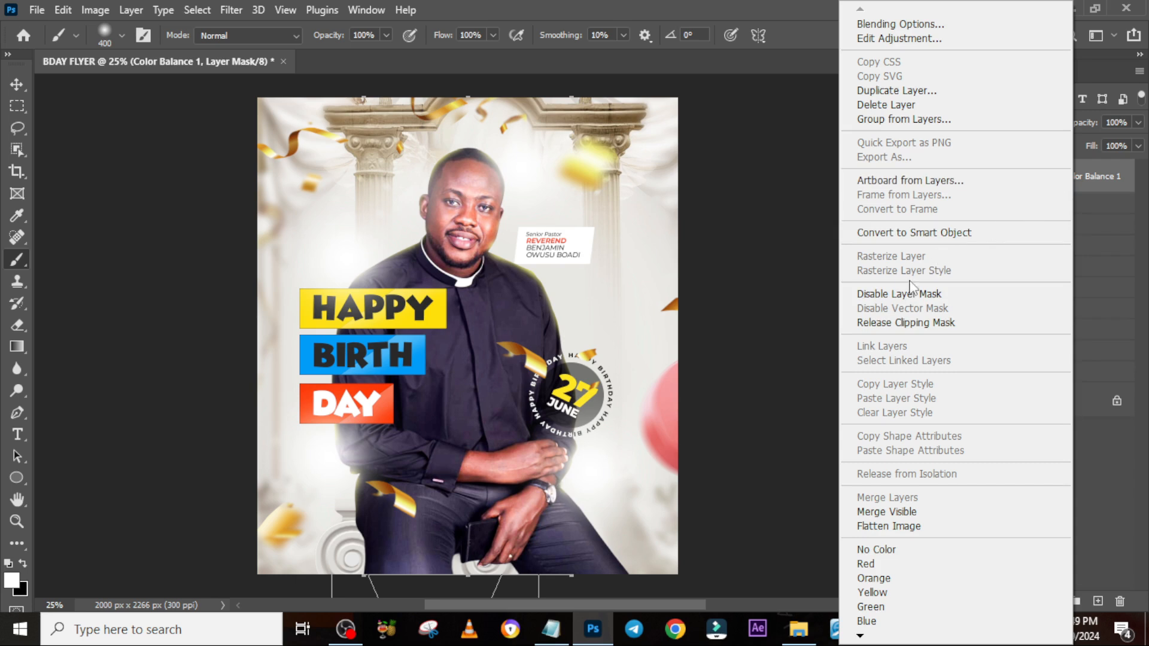
{"action": "left_click", "coordinate": [896, 322]}
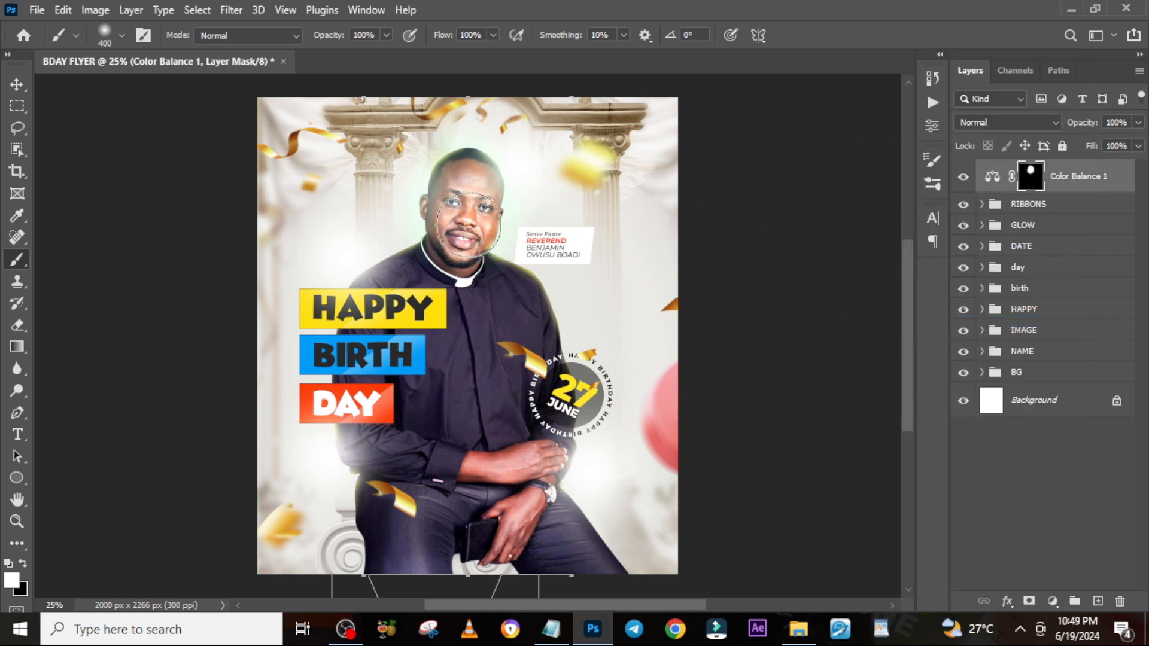
{"action": "left_click", "coordinate": [962, 179]}
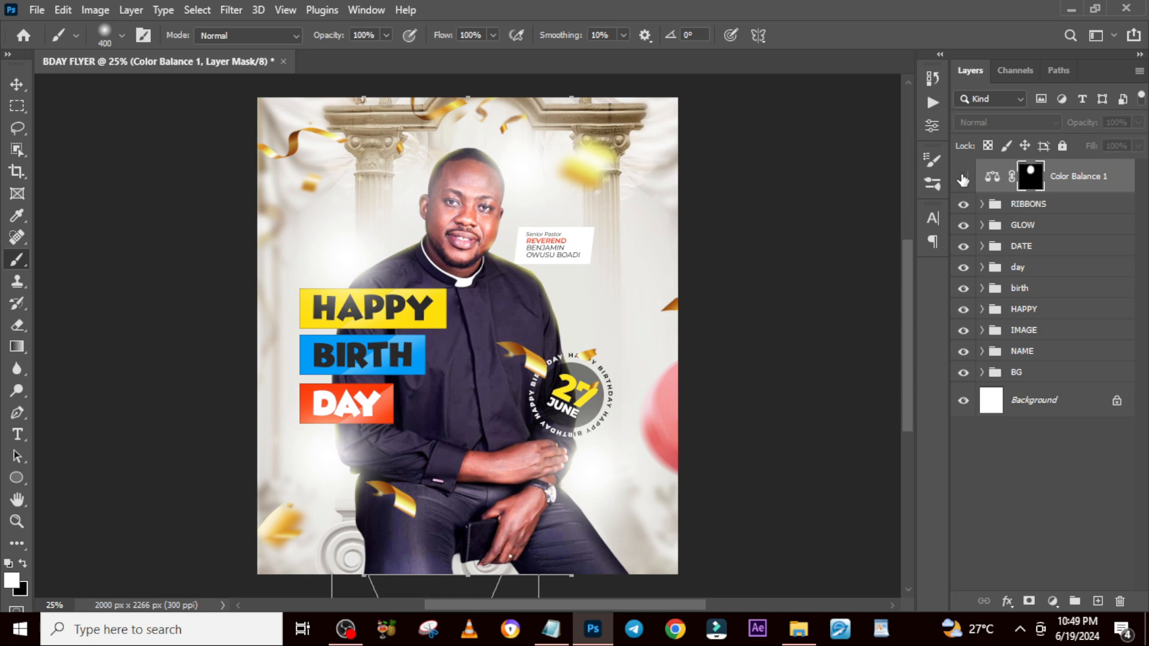
{"action": "left_click", "coordinate": [963, 180]}
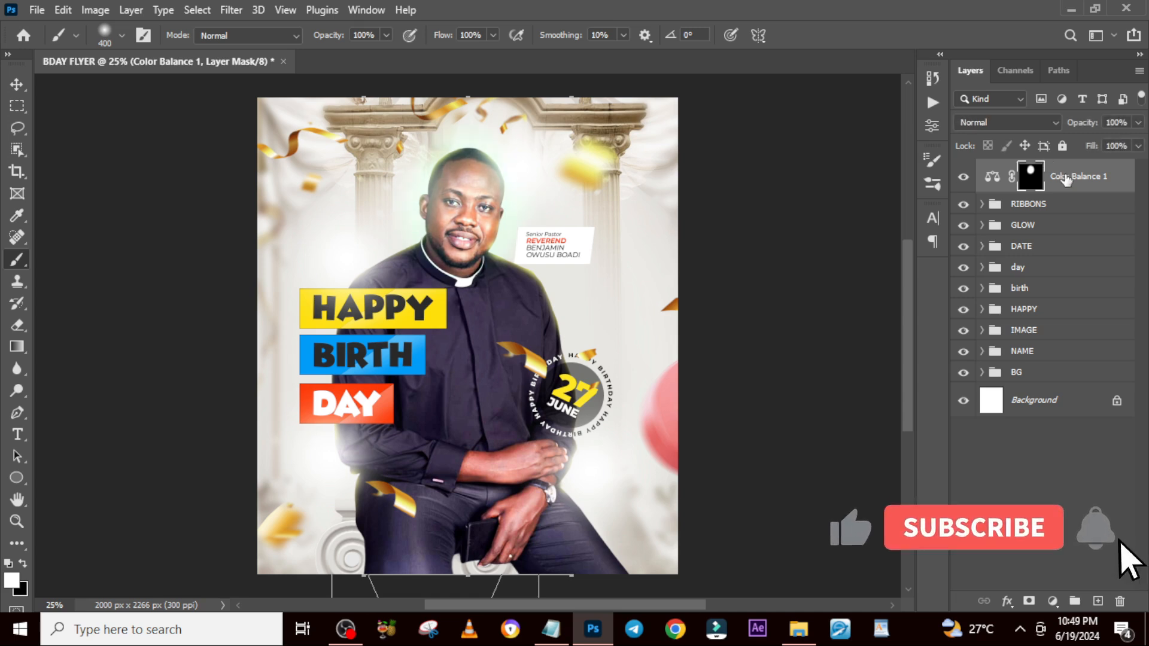
Stamp all visible layers into a new layer above Color Balance 1 and convert it to a smart object
{"action": "left_click", "coordinate": [992, 176]}
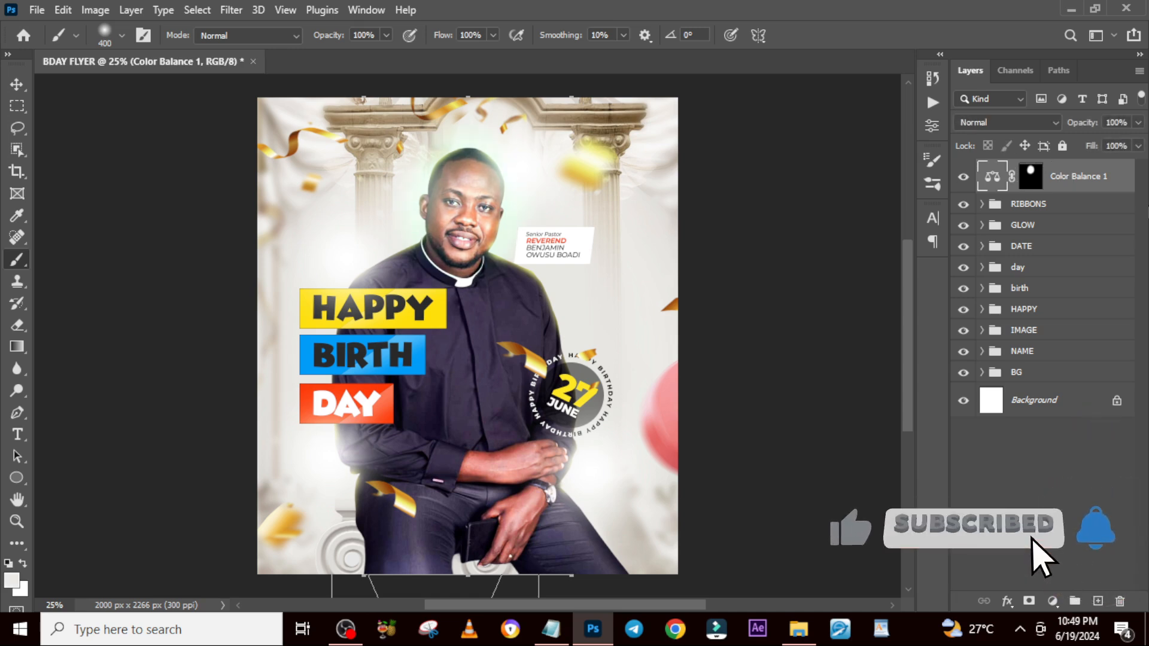
{"action": "key", "text": "ctrl+shift+alt+e"}
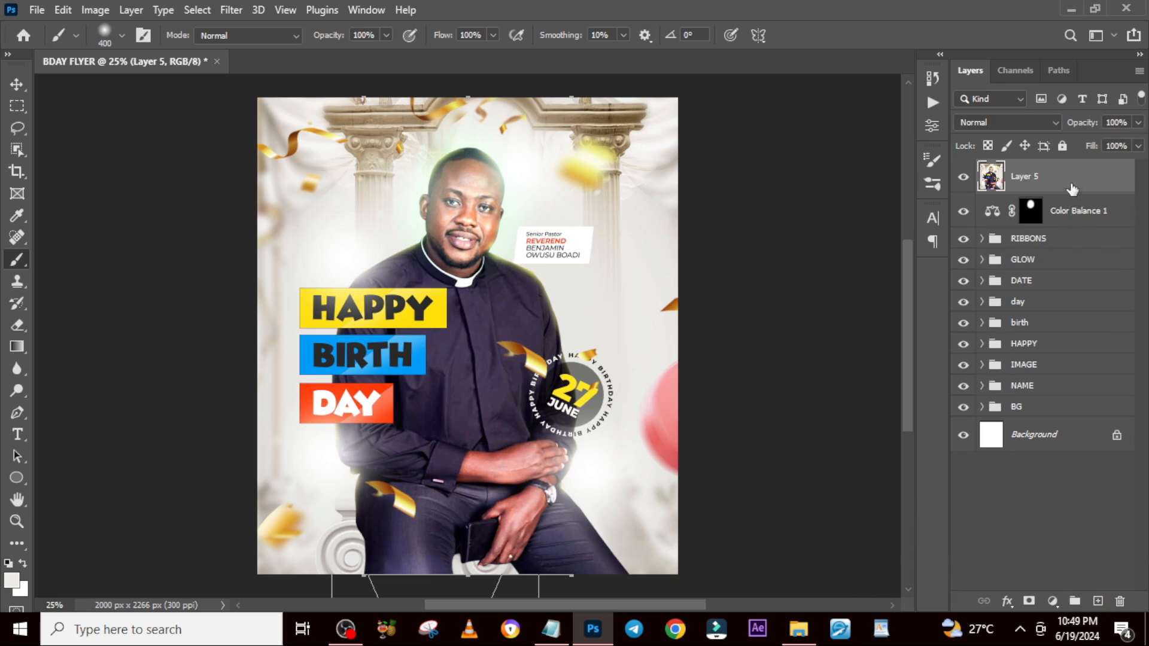
{"action": "right_click", "coordinate": [1041, 214]}
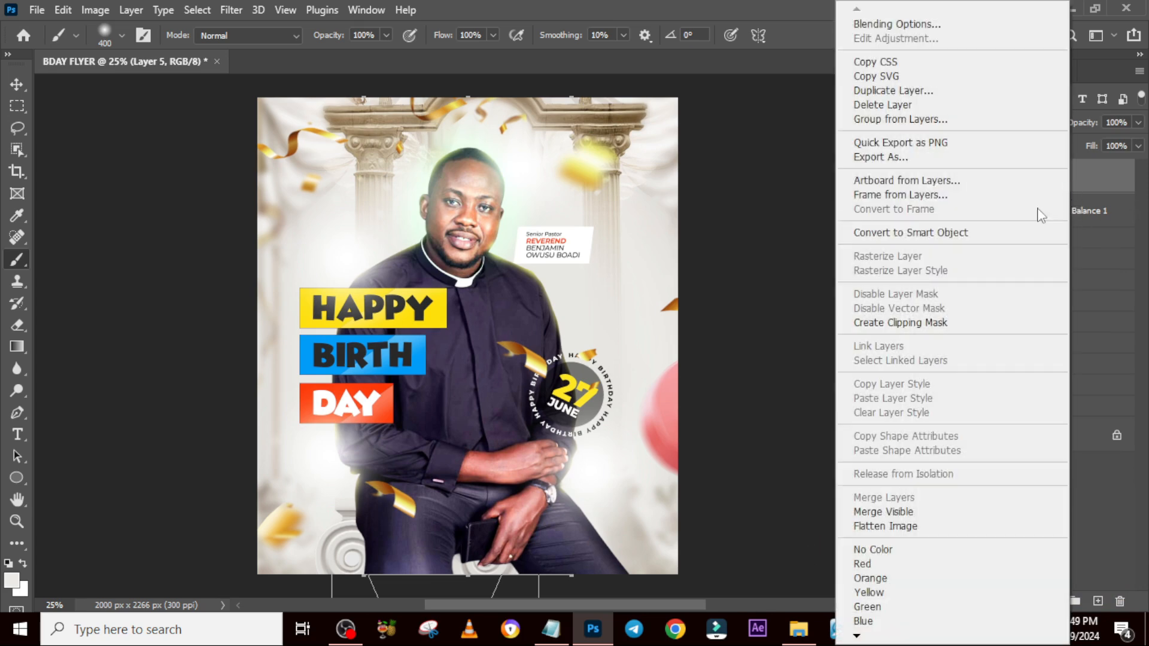
{"action": "left_click", "coordinate": [922, 238]}
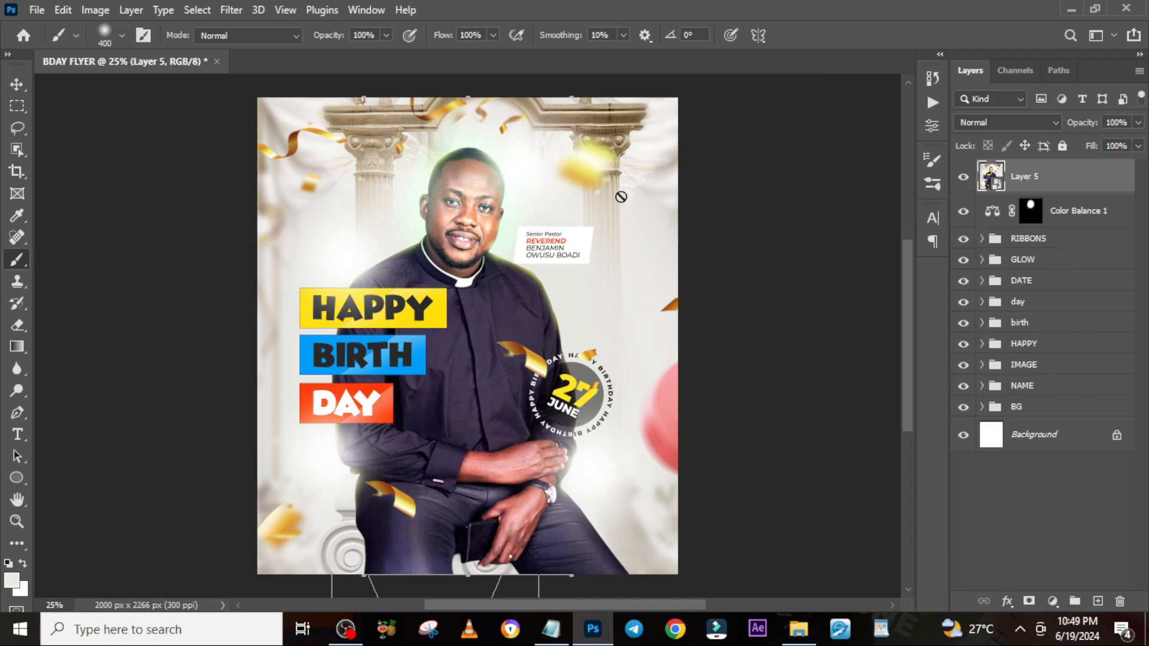
In the Camera Raw Filter, set Temperature +7, Contrast +30, Shadows -8, Whites -10, Blacks +22 and Texture +35
{"action": "left_click", "coordinate": [229, 10]}
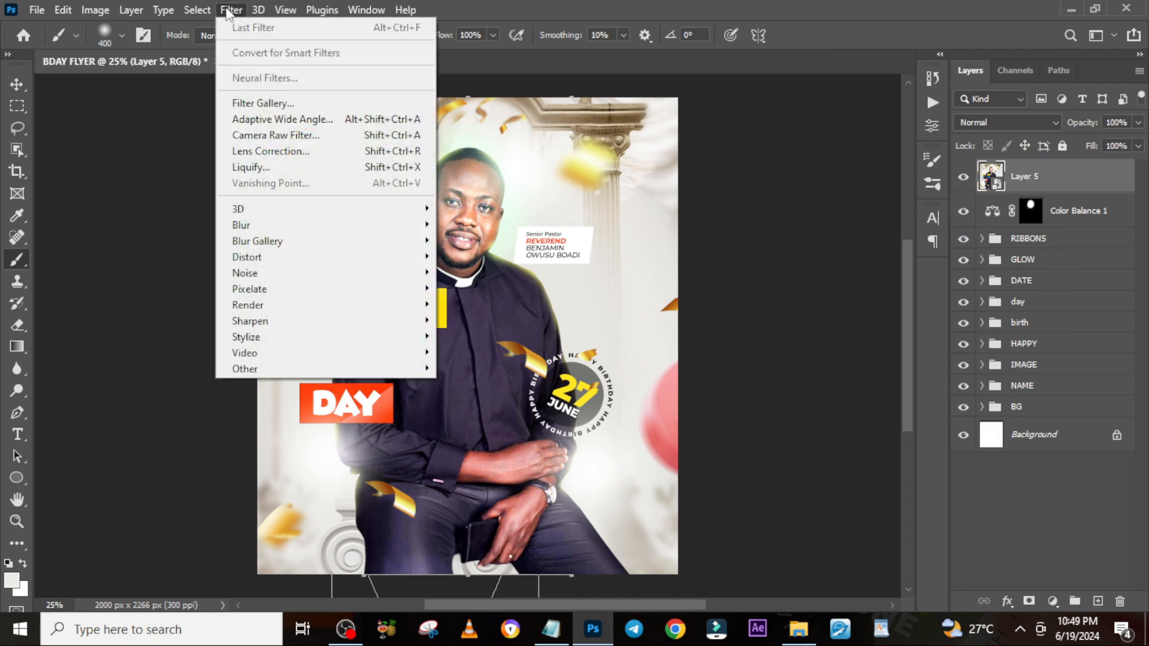
{"action": "left_click", "coordinate": [263, 137]}
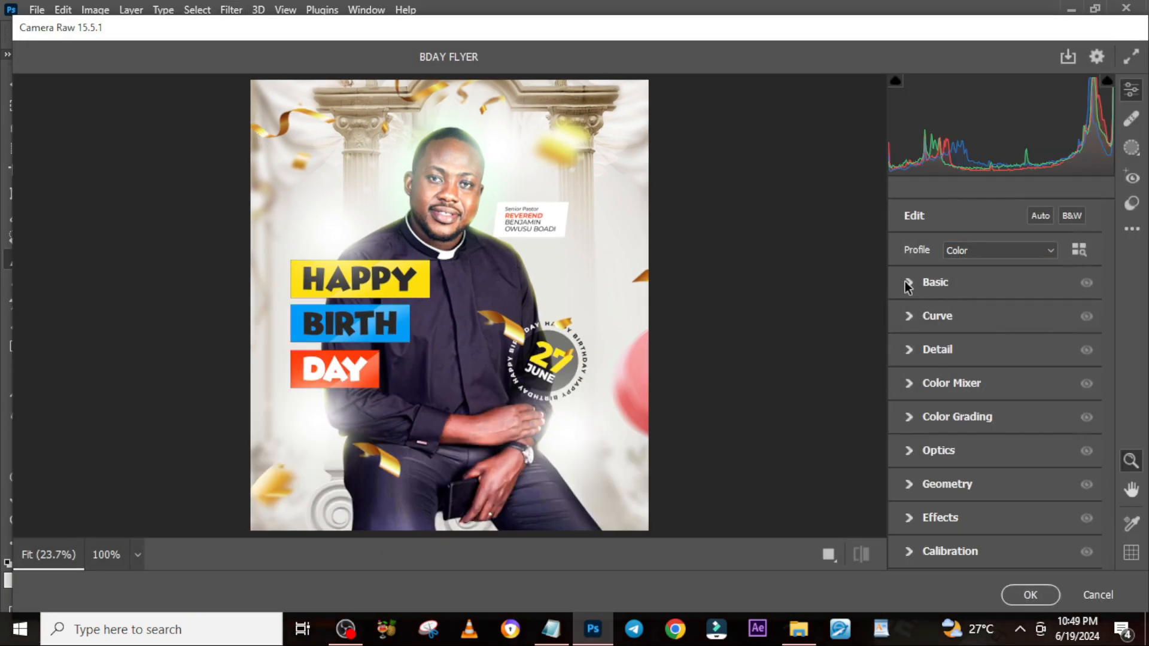
{"action": "left_click", "coordinate": [907, 283]}
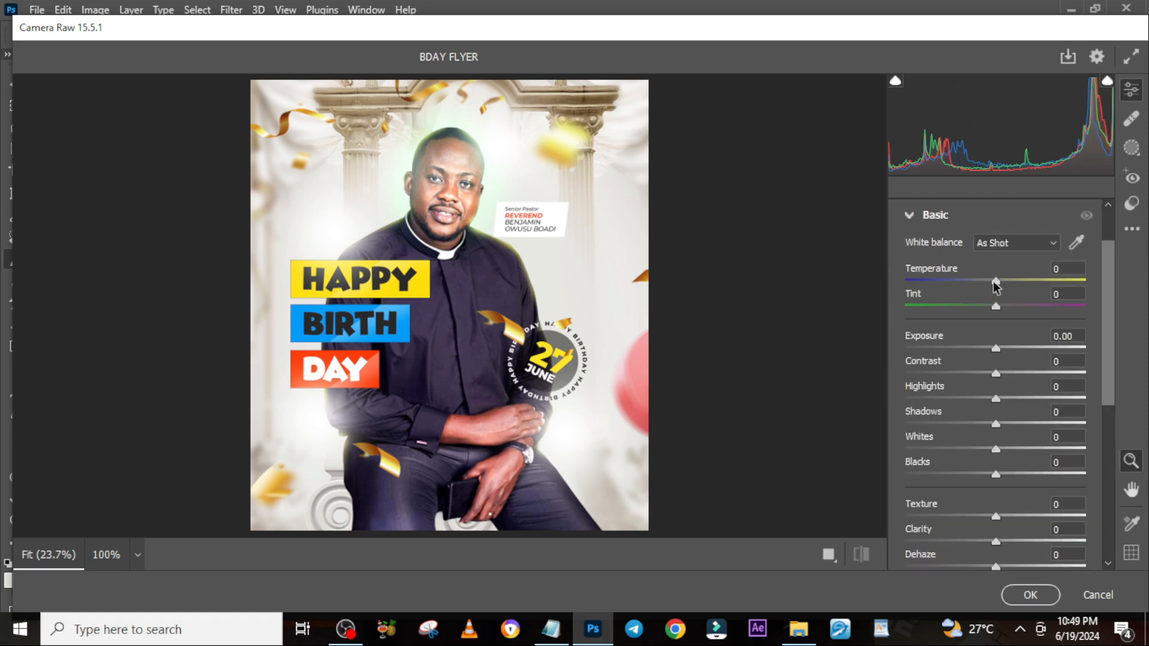
{"action": "left_click_drag", "start_coordinate": [995, 281], "coordinate": [1001, 281]}
{"action": "left_click_drag", "start_coordinate": [995, 372], "coordinate": [1023, 373]}
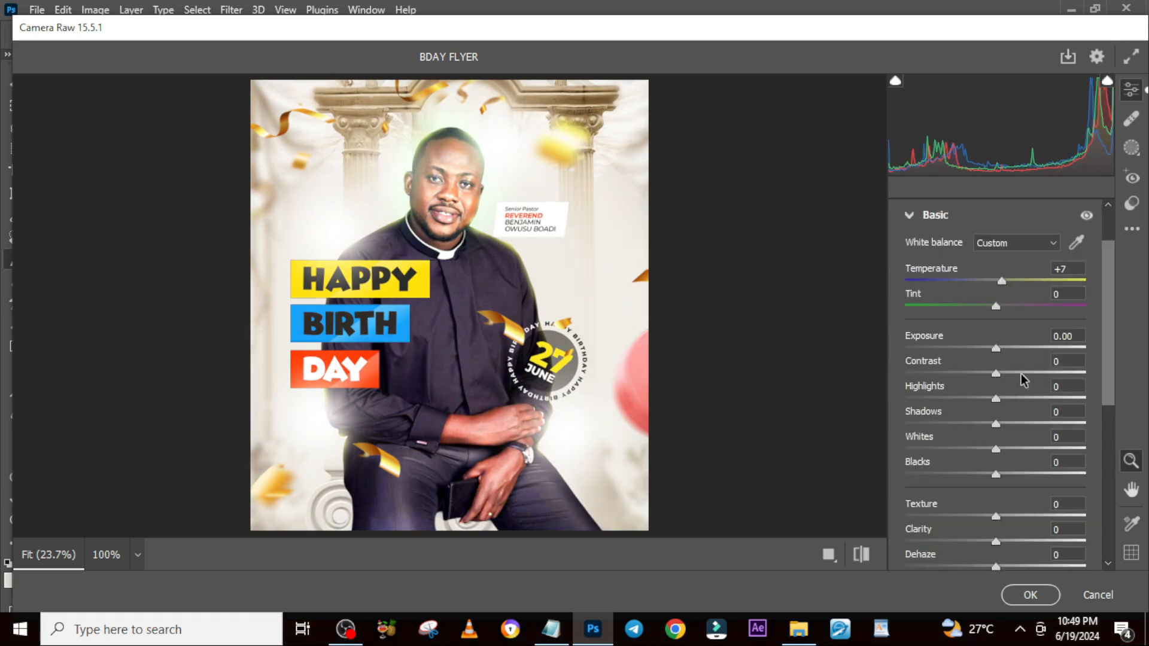
{"action": "left_click_drag", "start_coordinate": [995, 423], "coordinate": [1016, 474]}
{"action": "left_click_drag", "start_coordinate": [1005, 515], "coordinate": [1034, 514]}
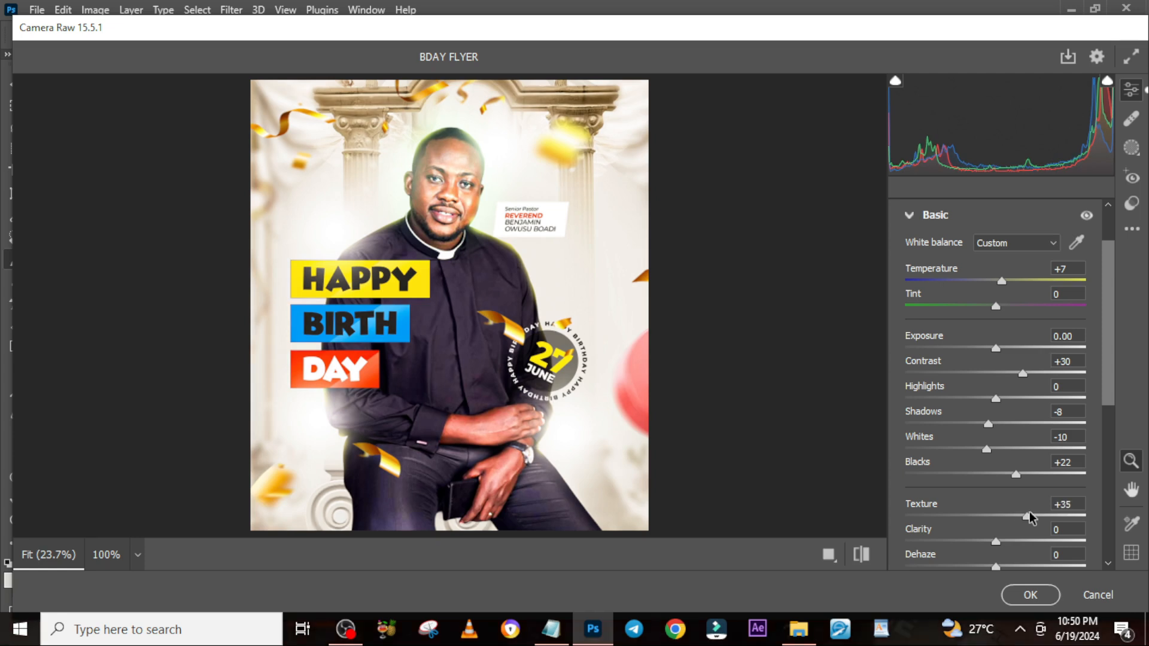
Set the Camera Raw Vibrance to +6
{"action": "scroll", "coordinate": [1083, 464], "scroll_direction": "down", "scroll_amount": 5}
{"action": "left_click_drag", "start_coordinate": [995, 421], "coordinate": [1109, 277]}
{"action": "scroll", "coordinate": [1108, 277], "scroll_direction": "up", "scroll_amount": 5}
{"action": "left_click", "coordinate": [907, 283]}
{"action": "left_click", "coordinate": [912, 279]}
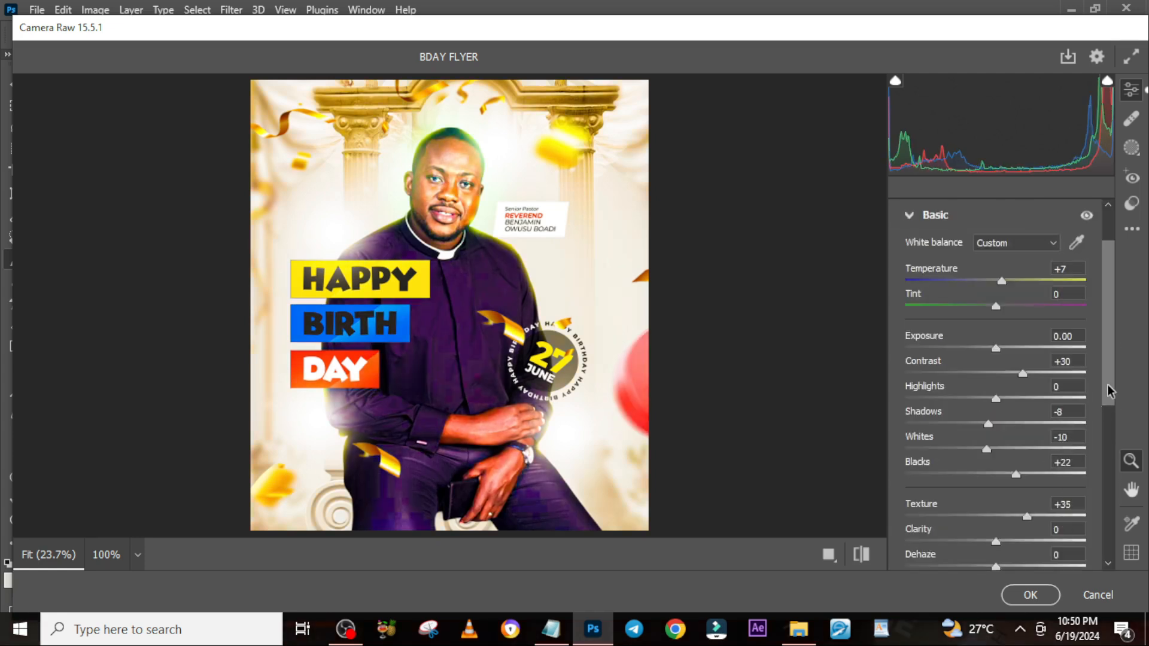
{"action": "scroll", "coordinate": [1006, 468], "scroll_direction": "down", "scroll_amount": 3}
{"action": "left_click_drag", "start_coordinate": [1007, 468], "coordinate": [1000, 466]}
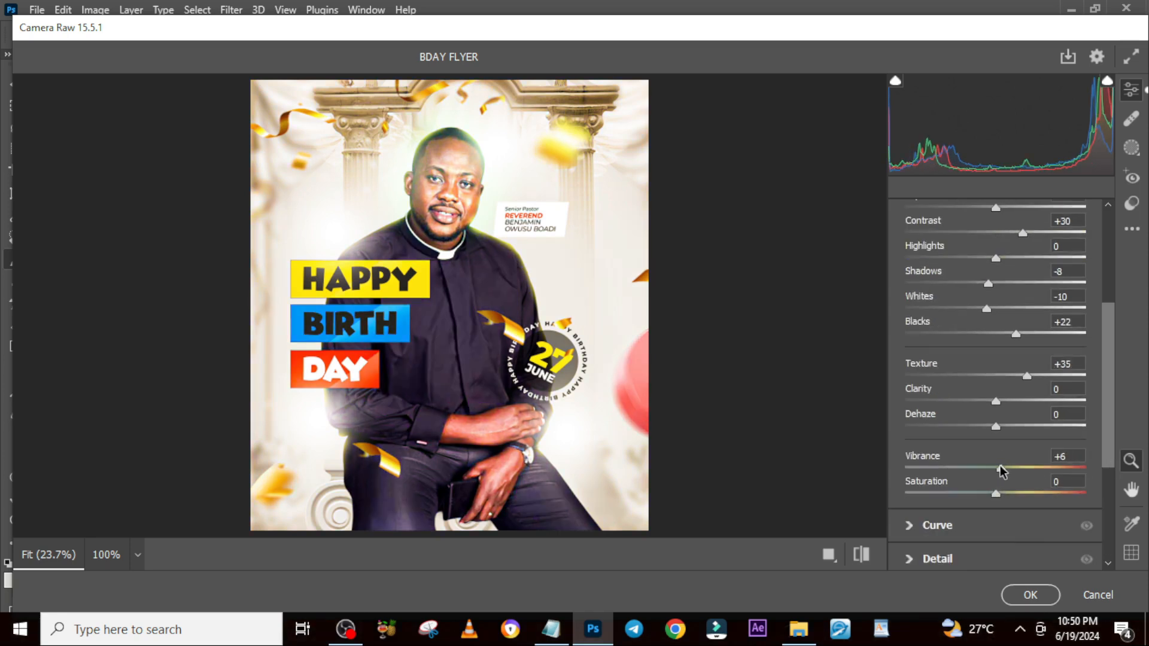
Increase the sharpening in the Camera Raw Detail settings
{"action": "left_click_drag", "start_coordinate": [1110, 304], "coordinate": [1108, 242]}
{"action": "left_click", "coordinate": [908, 282]}
{"action": "left_click", "coordinate": [906, 346]}
{"action": "left_click_drag", "start_coordinate": [906, 391], "coordinate": [957, 389]}
{"action": "left_click", "coordinate": [958, 353]}
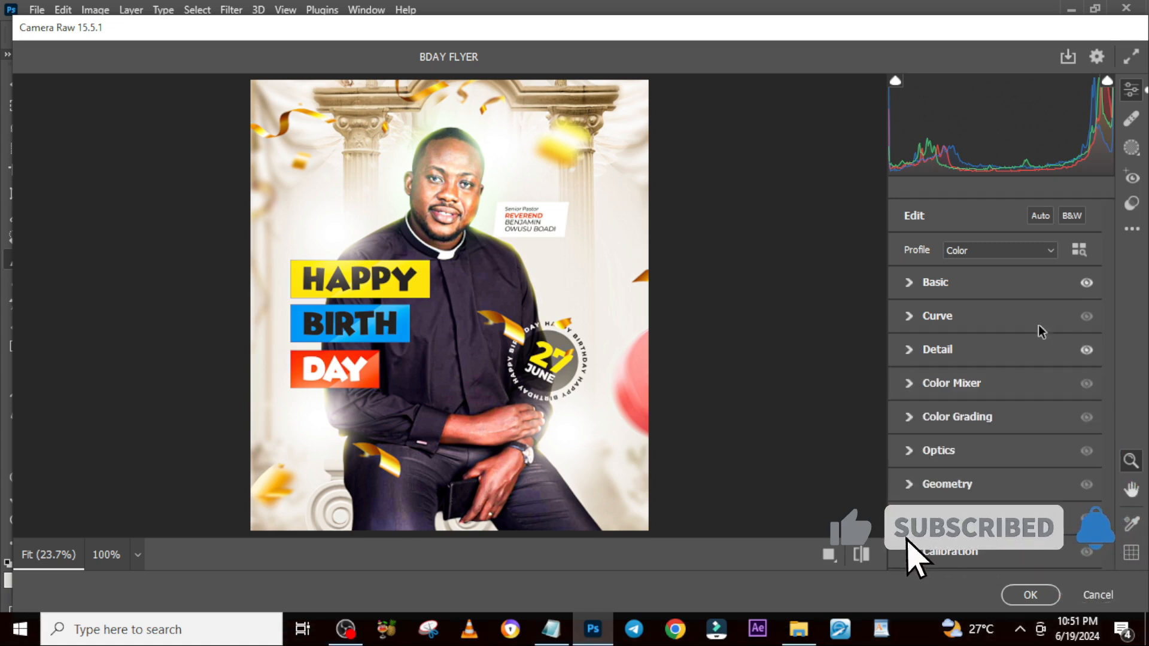
Set the Camera Raw Grain effect to 27, apply the filter and expand the stamped layer's smart filter list
{"action": "left_click", "coordinate": [908, 515]}
{"action": "left_click_drag", "start_coordinate": [906, 488], "coordinate": [955, 489]}
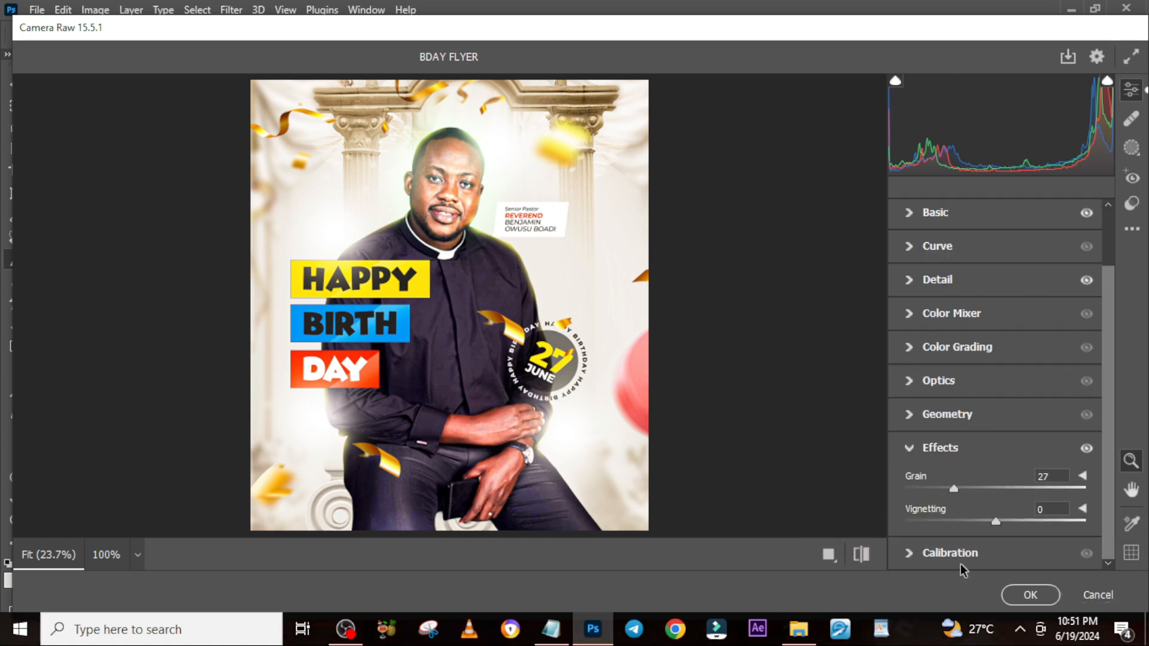
{"action": "left_click", "coordinate": [1030, 594]}
{"action": "left_click", "coordinate": [1131, 177]}
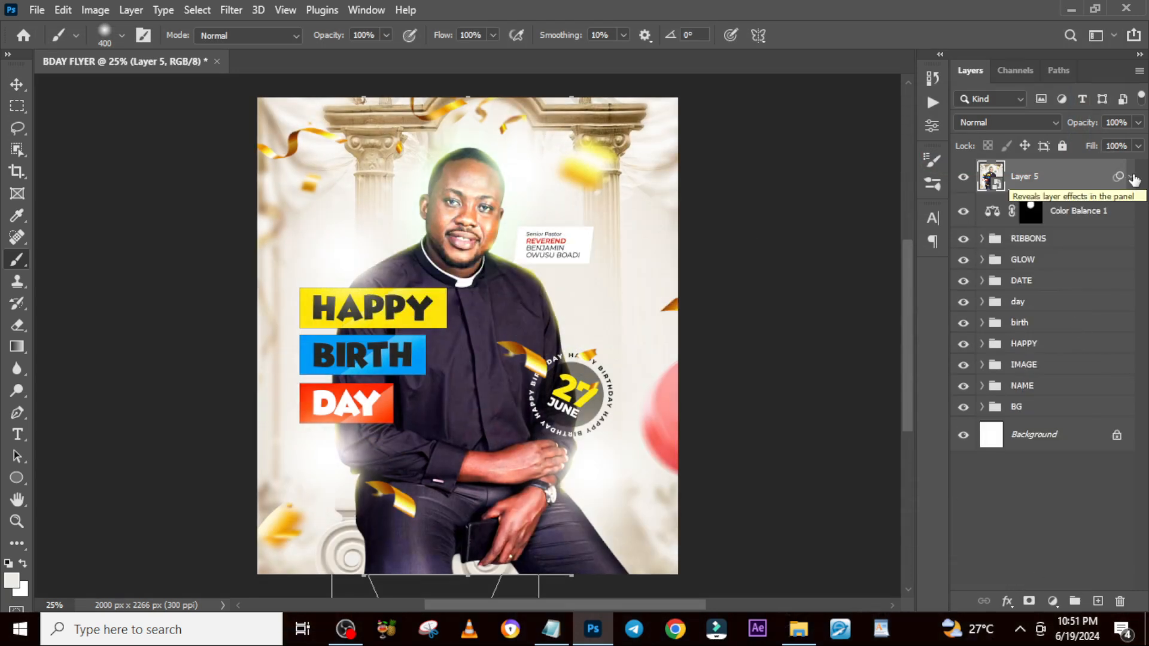